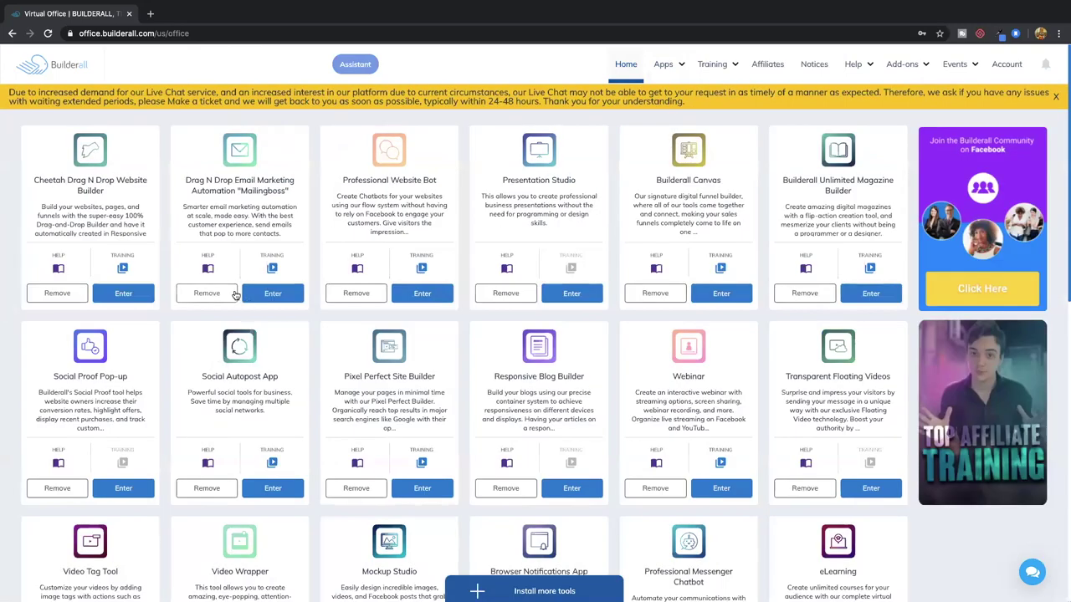
Launch MailingBoss in its own tab, then go back to the Virtual Office and show the Training options
{"action": "left_click", "coordinate": [266, 295]}
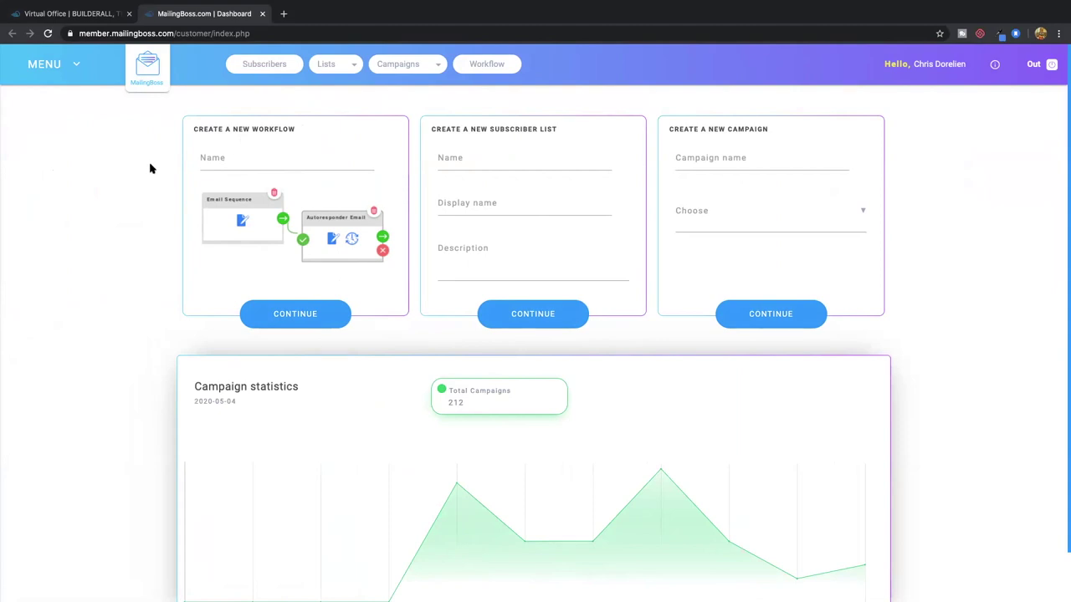
{"action": "left_click", "coordinate": [73, 13]}
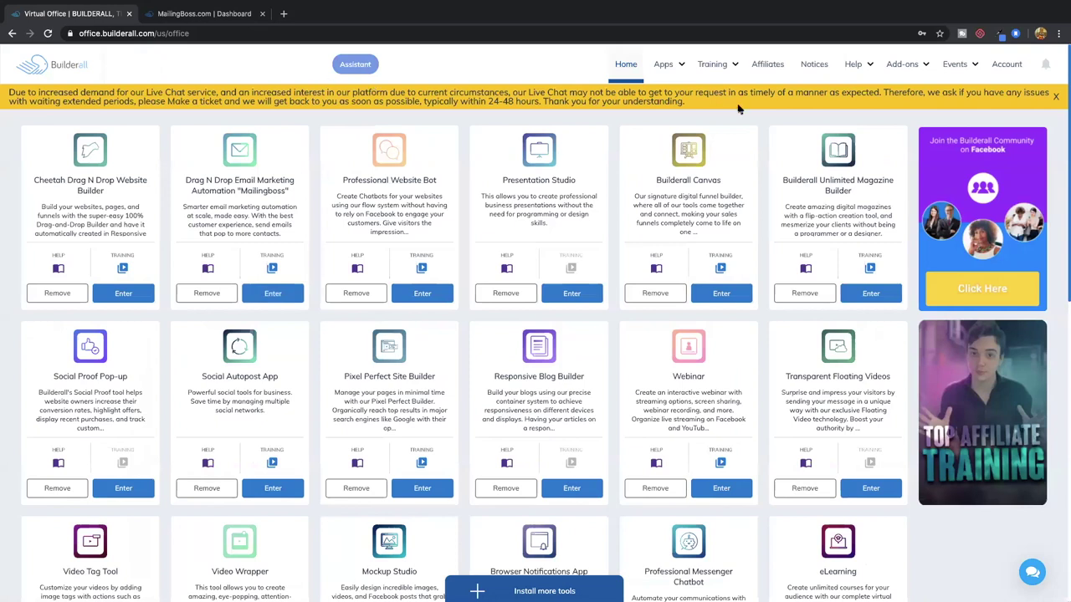
{"action": "left_click", "coordinate": [711, 68]}
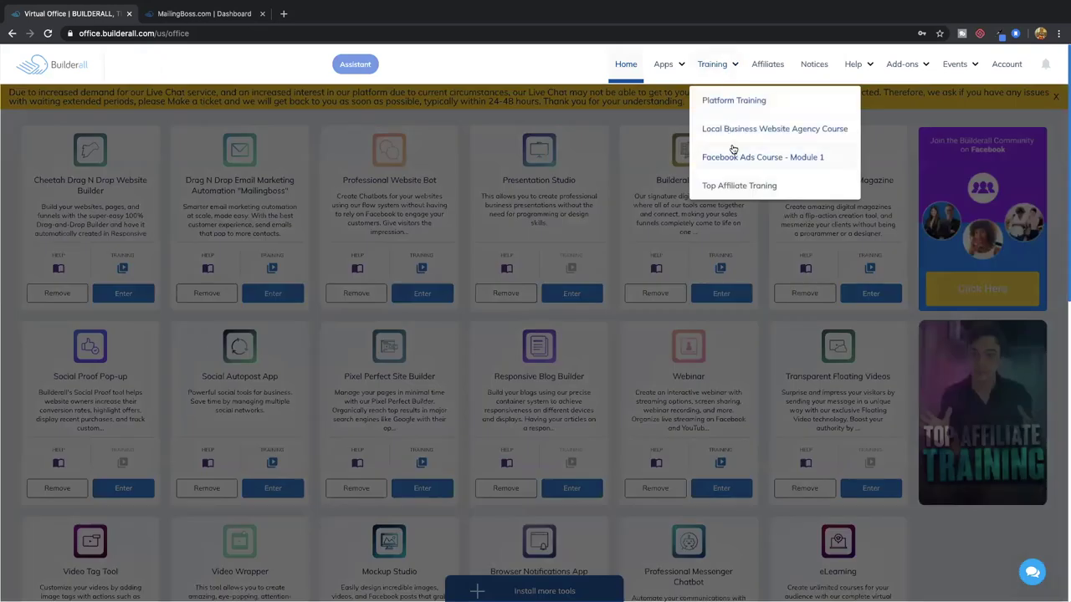
Go to Platform Training and browse the topics list down to the Advanced tutorials
{"action": "left_click", "coordinate": [734, 104]}
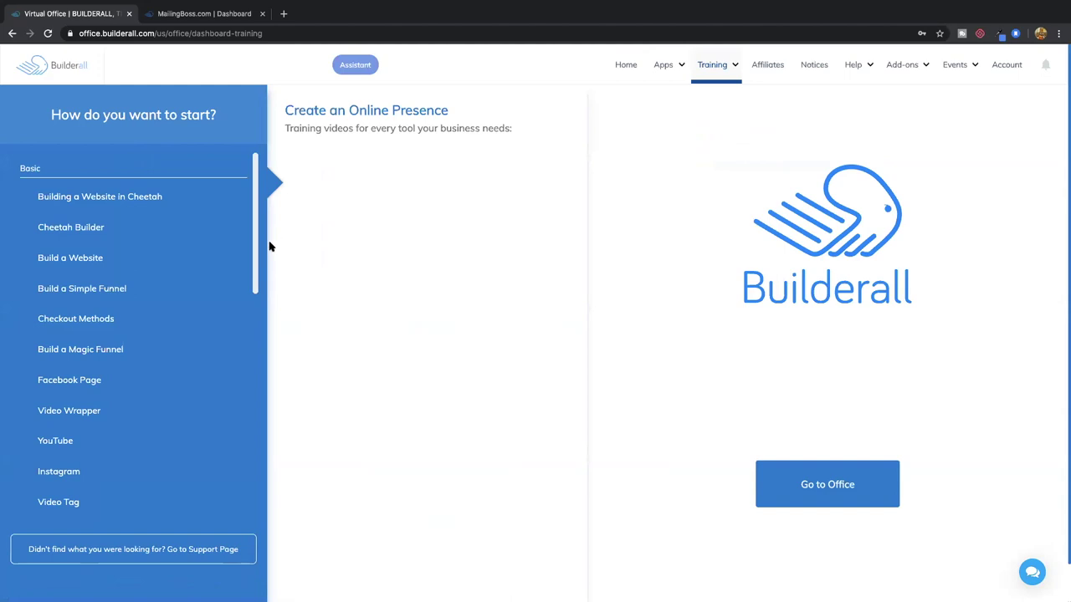
{"action": "scroll", "coordinate": [253, 265], "scroll_direction": "down", "scroll_amount": 2}
{"action": "scroll", "coordinate": [253, 265], "scroll_direction": "down", "scroll_amount": 8}
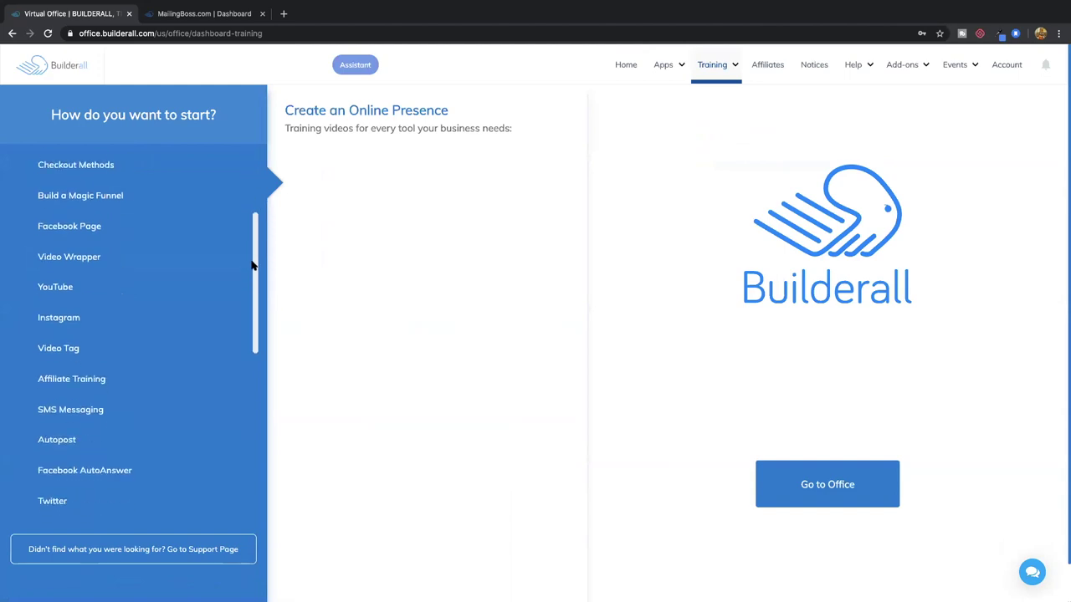
{"action": "scroll", "coordinate": [251, 265], "scroll_direction": "down", "scroll_amount": 9}
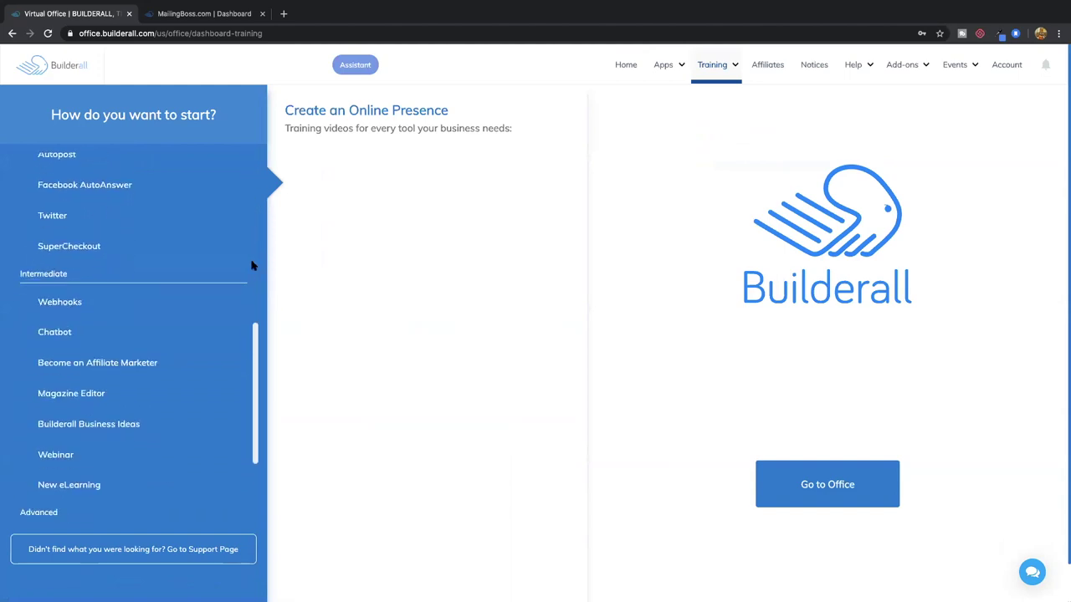
{"action": "scroll", "coordinate": [251, 265], "scroll_direction": "up", "scroll_amount": 18}
{"action": "scroll", "coordinate": [250, 263], "scroll_direction": "down", "scroll_amount": 17}
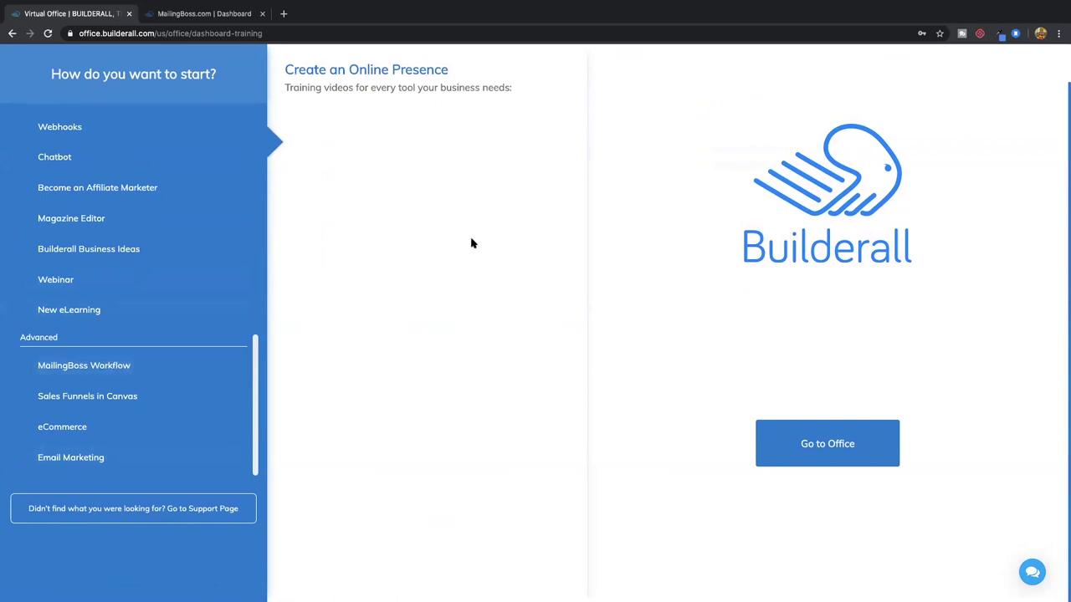
{"action": "scroll", "coordinate": [471, 243], "scroll_direction": "up", "scroll_amount": 1}
On the MailingBoss dashboard, look at the menu's Lists section (Lists and Tools), then close the menu
{"action": "left_click", "coordinate": [224, 15]}
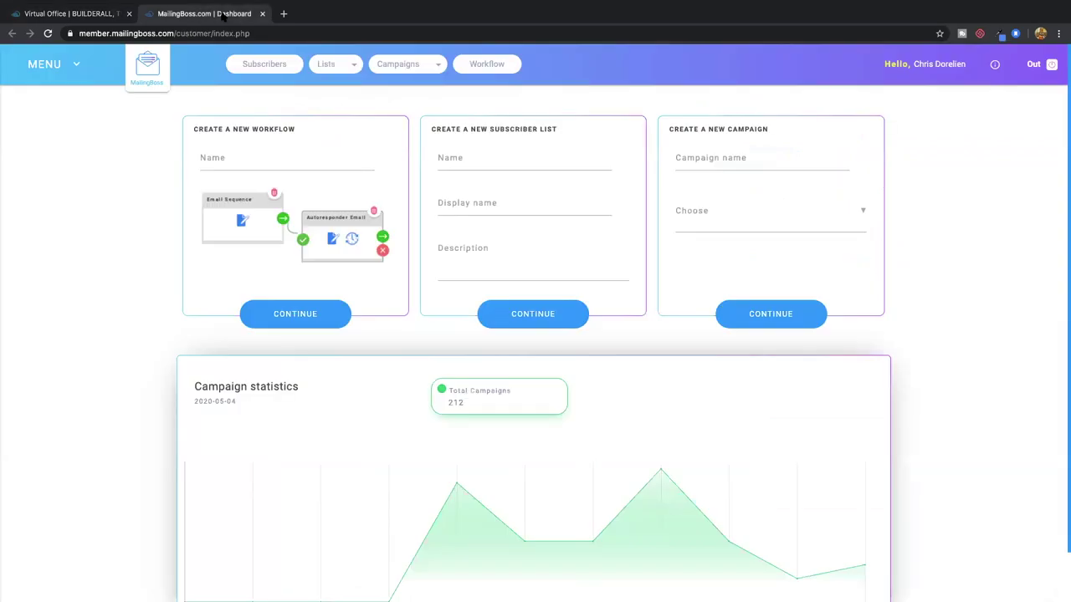
{"action": "left_click", "coordinate": [76, 69]}
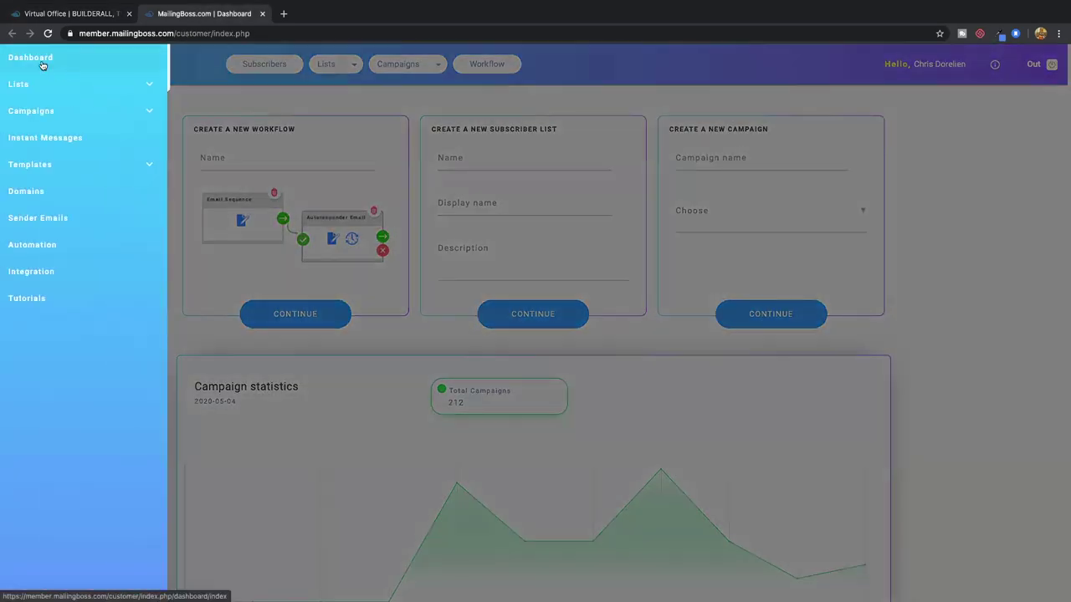
{"action": "left_click", "coordinate": [83, 87]}
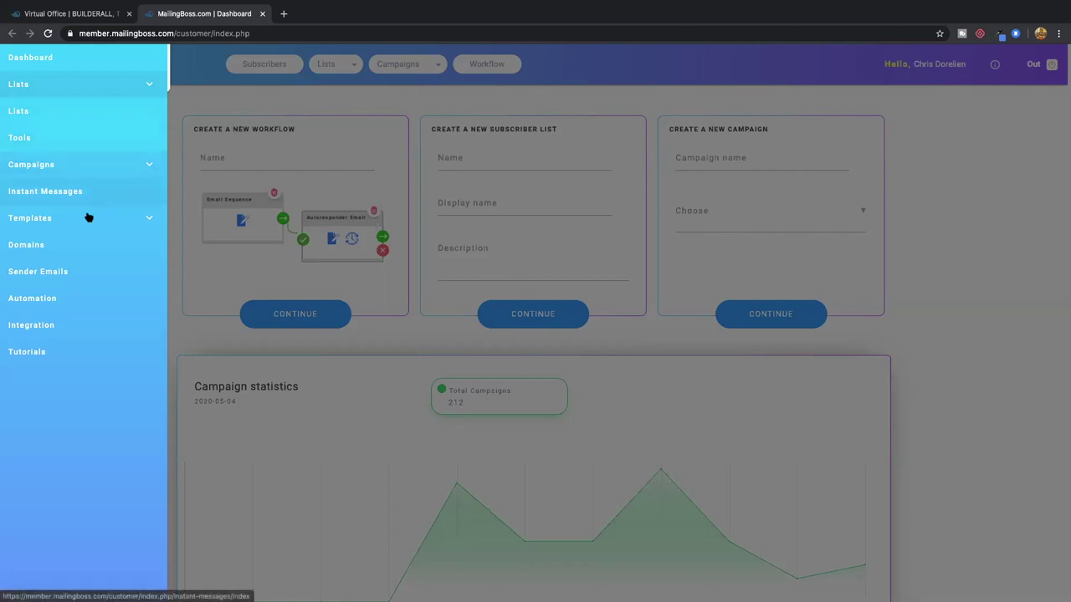
{"action": "left_click", "coordinate": [223, 100]}
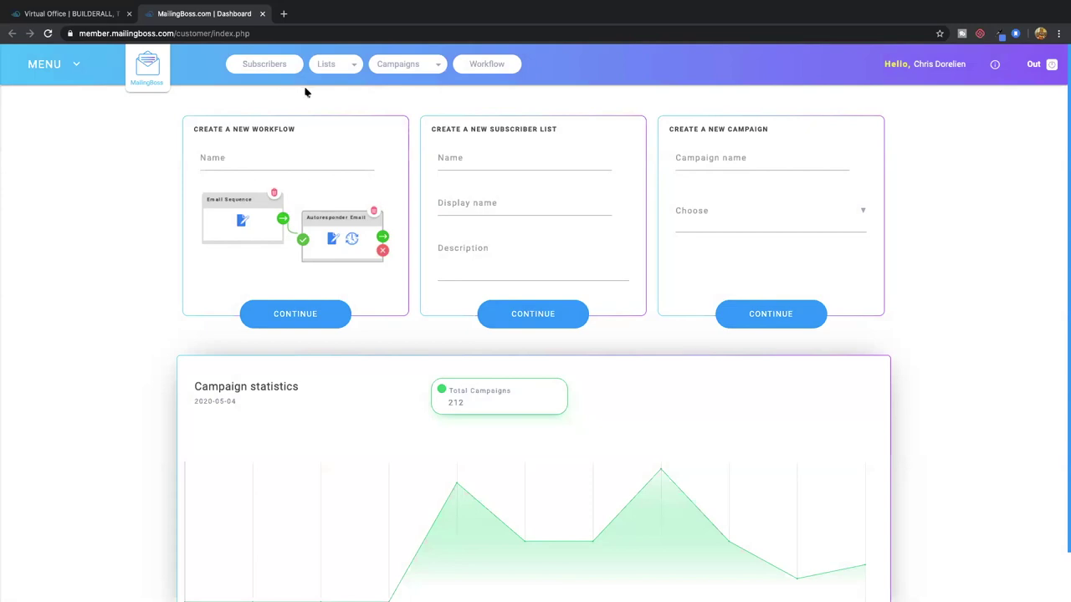
Start the Cheetah builder from Apps and edit the Tools Academy site's HOME page
{"action": "left_click", "coordinate": [84, 15]}
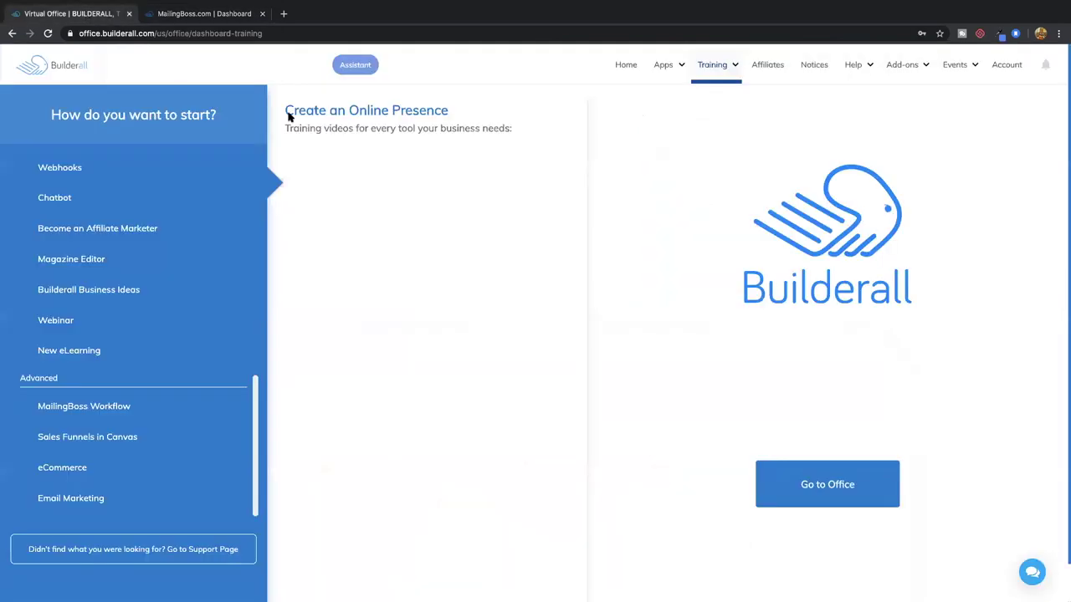
{"action": "mouse_move", "coordinate": [664, 67]}
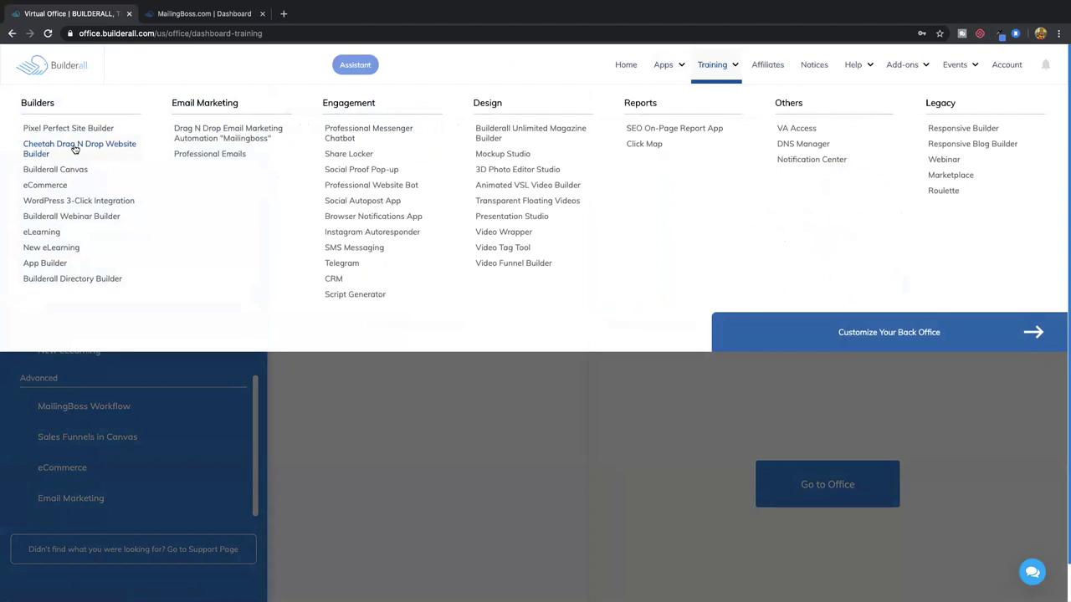
{"action": "left_click", "coordinate": [74, 148]}
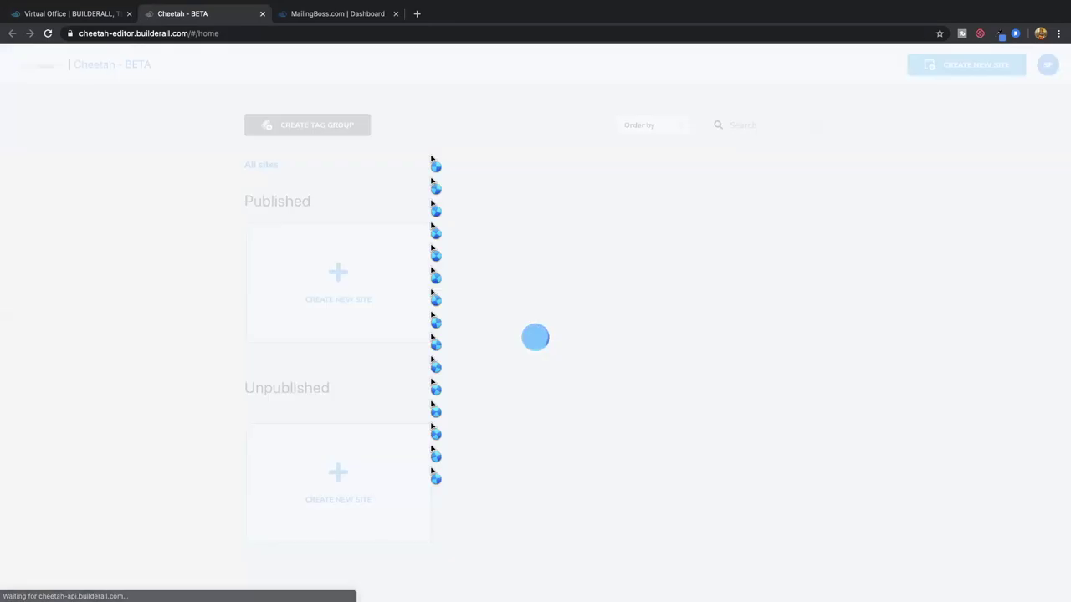
{"action": "scroll", "coordinate": [456, 227], "scroll_direction": "down", "scroll_amount": 5}
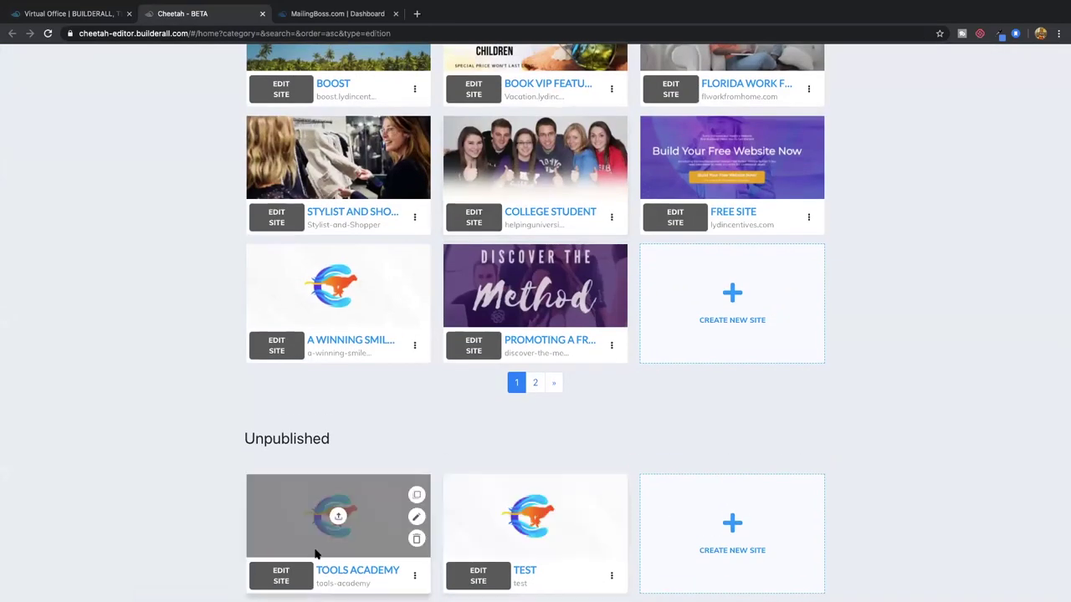
{"action": "left_click", "coordinate": [282, 576]}
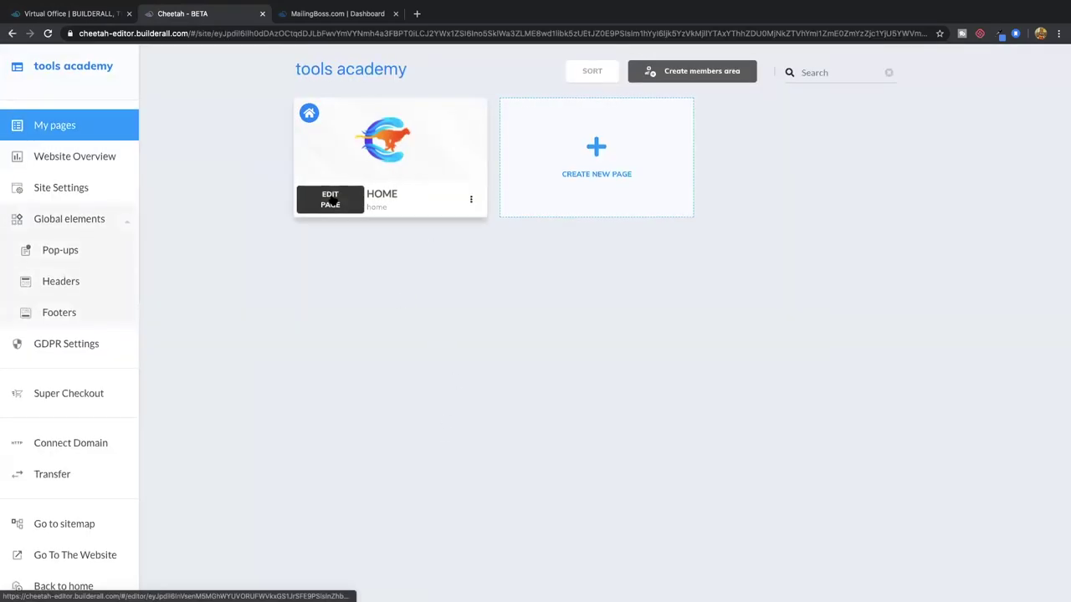
{"action": "left_click", "coordinate": [358, 201]}
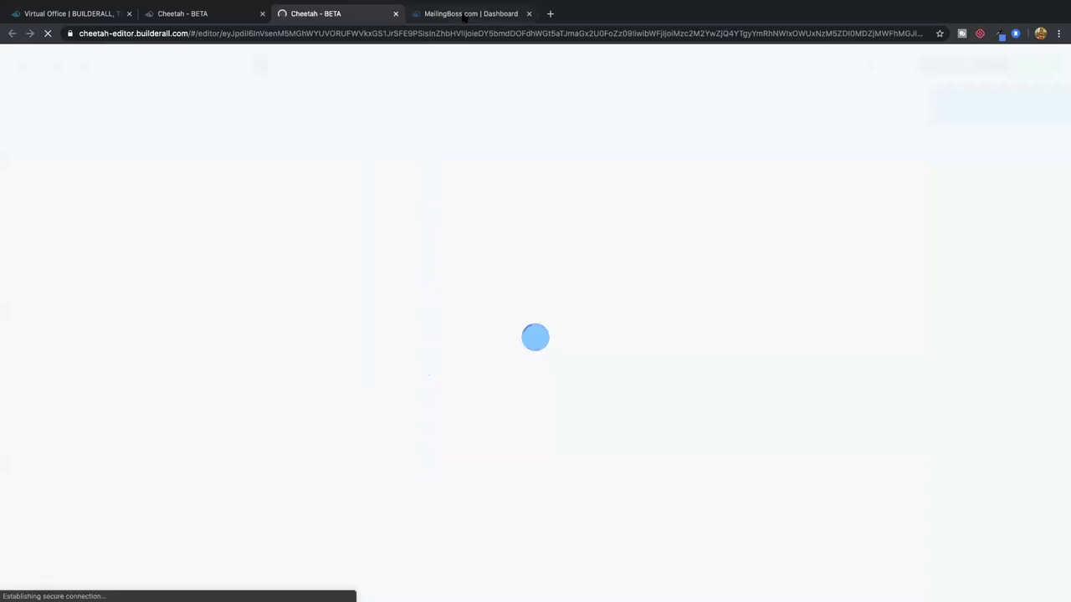
Create list 'Demo Tools Academy' with the same display name and description 'this is a demo for tools academy'
{"action": "left_click", "coordinate": [463, 14]}
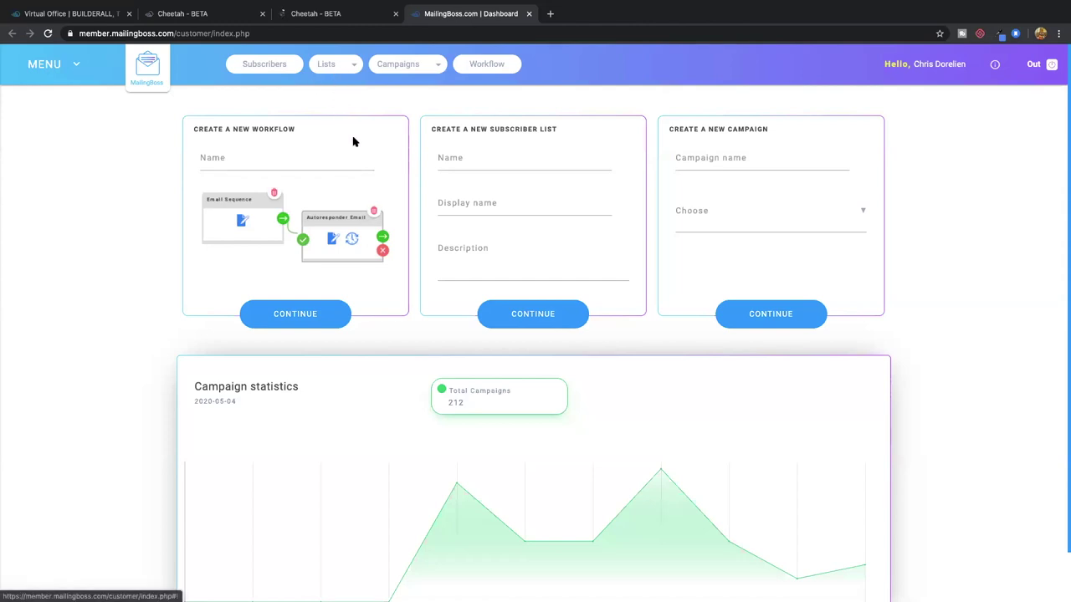
{"action": "scroll", "coordinate": [354, 141], "scroll_direction": "down", "scroll_amount": 1}
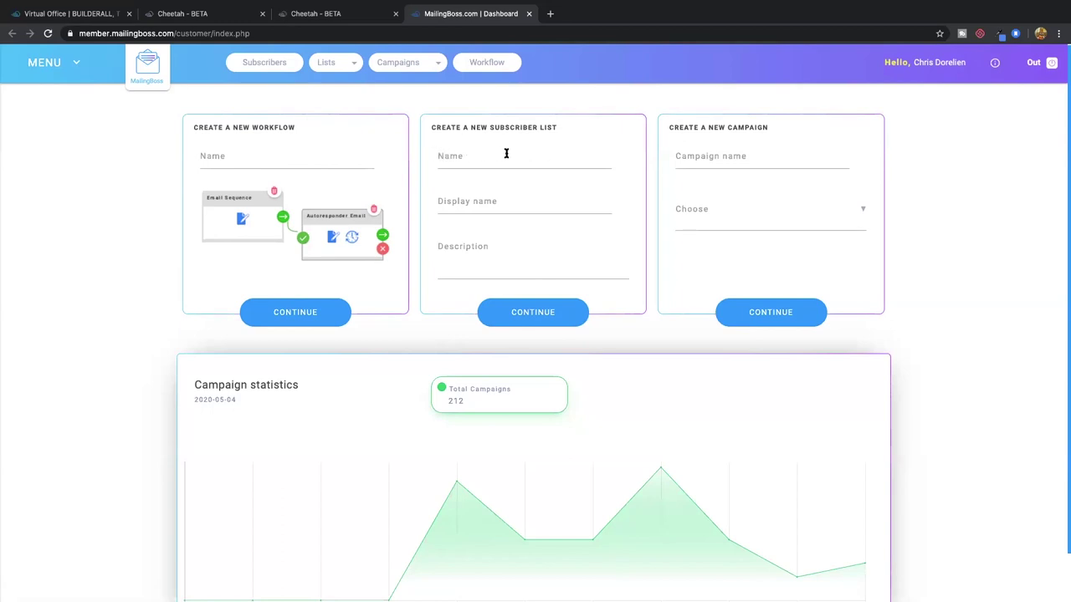
{"action": "left_click", "coordinate": [453, 158]}
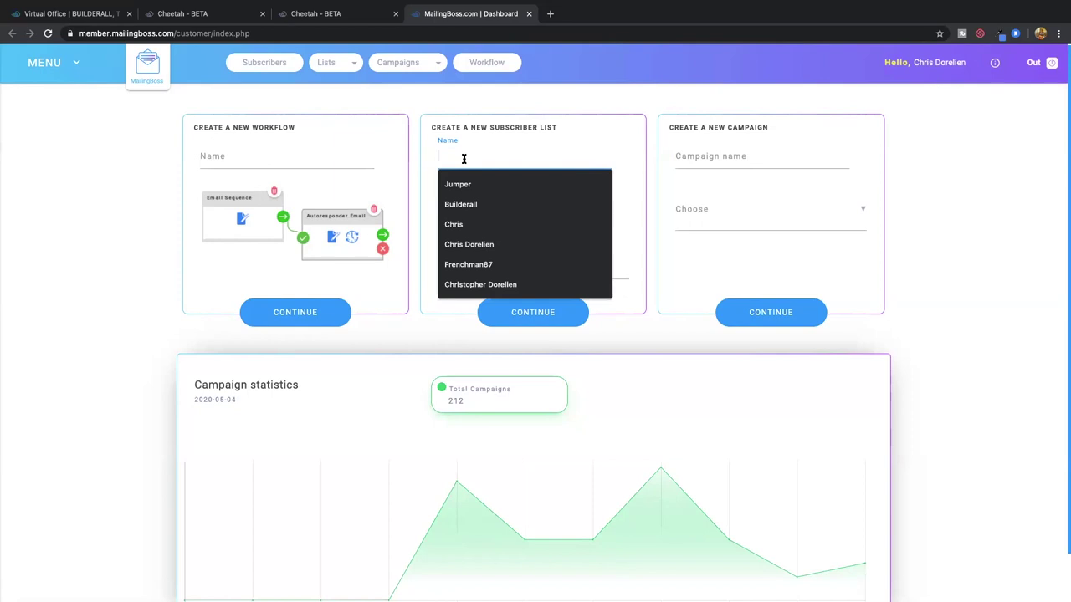
{"action": "type", "text": "Demo To"}
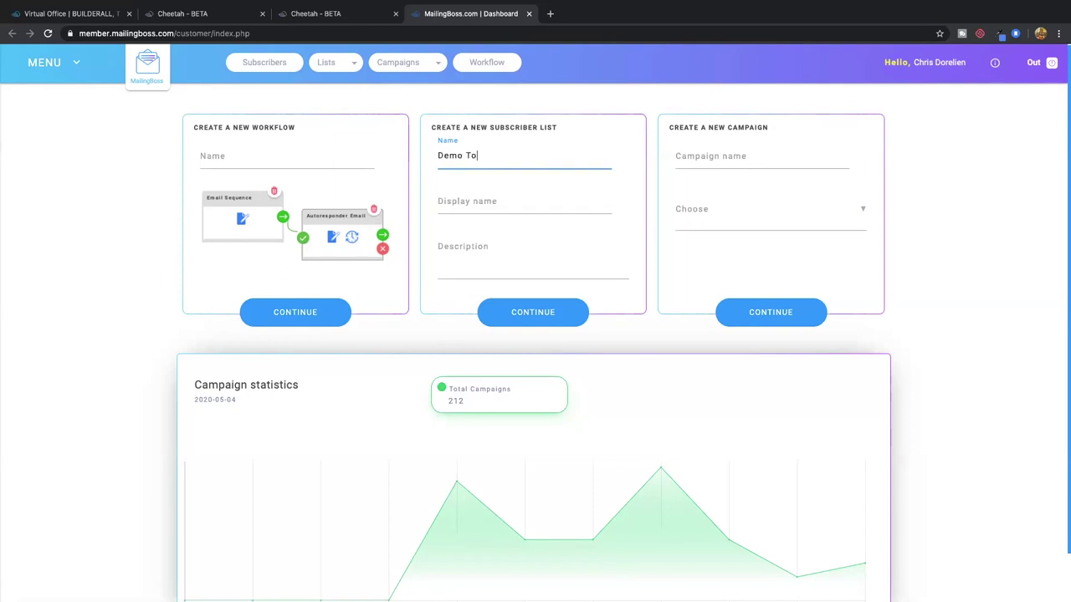
{"action": "type", "text": "ols Academy"}
{"action": "triple_click", "coordinate": [437, 156]}
{"action": "key", "text": "ctrl+c"}
{"action": "left_click", "coordinate": [463, 202]}
{"action": "key", "text": "ctrl+v"}
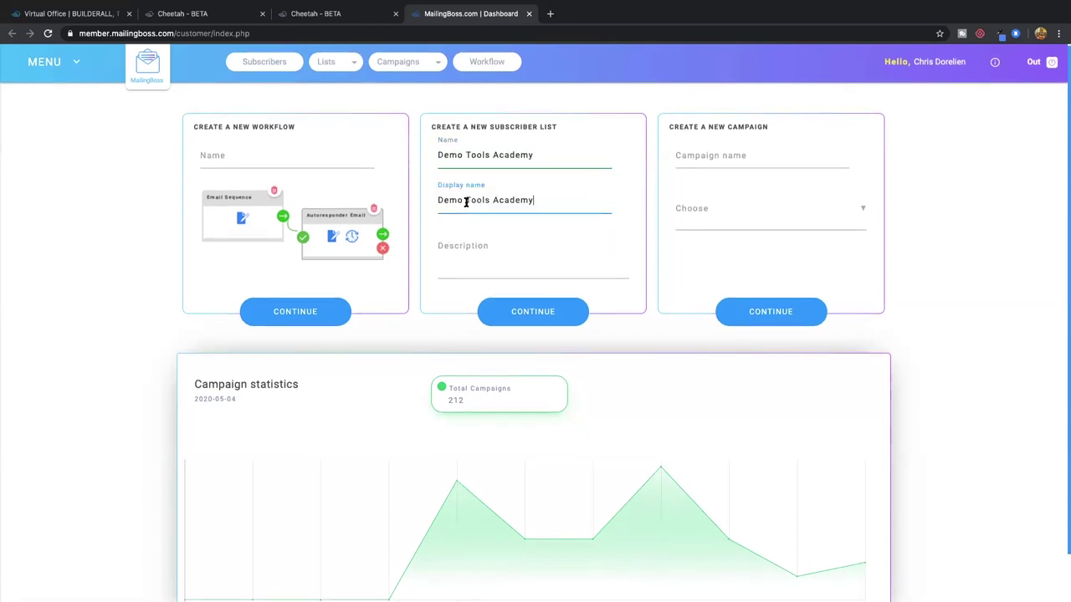
{"action": "left_click", "coordinate": [484, 250]}
{"action": "type", "text": "this is a demo"}
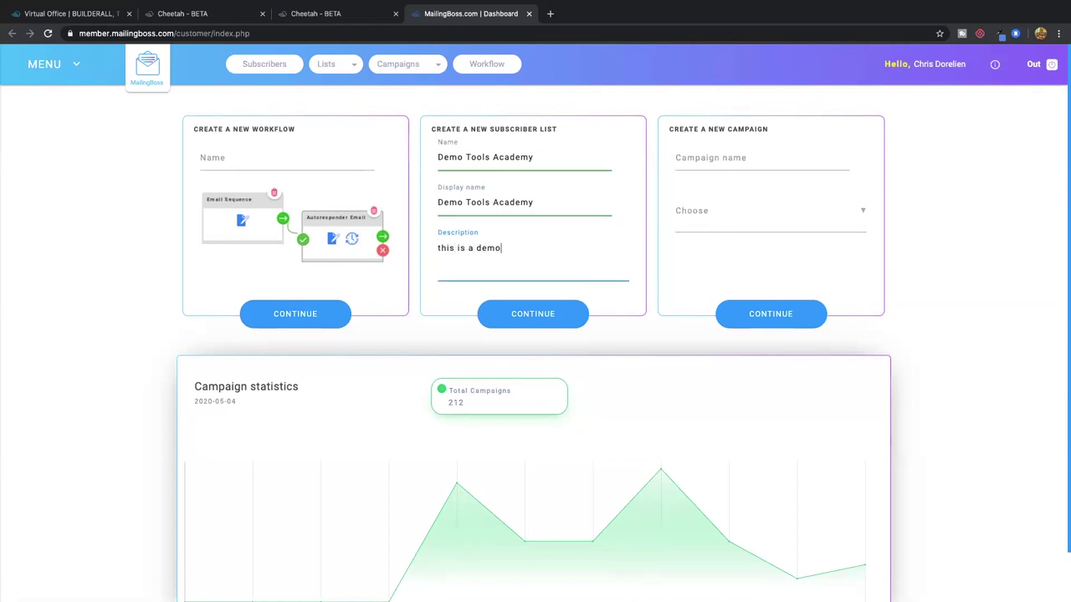
{"action": "type", "text": " for tools academy"}
{"action": "left_click", "coordinate": [529, 314]}
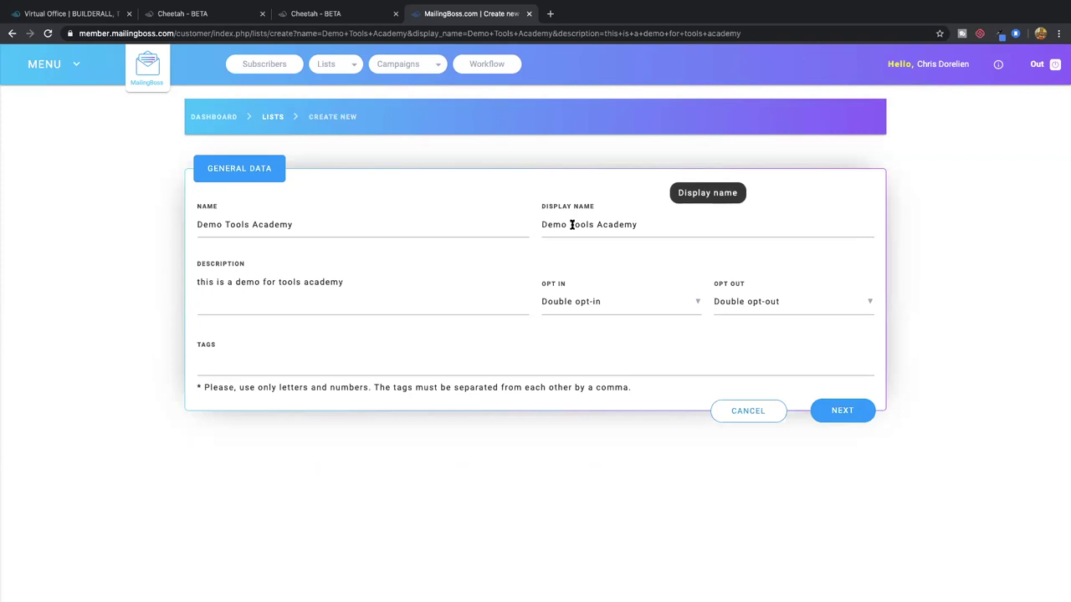
{"action": "left_click_drag", "start_coordinate": [543, 225], "coordinate": [636, 224]}
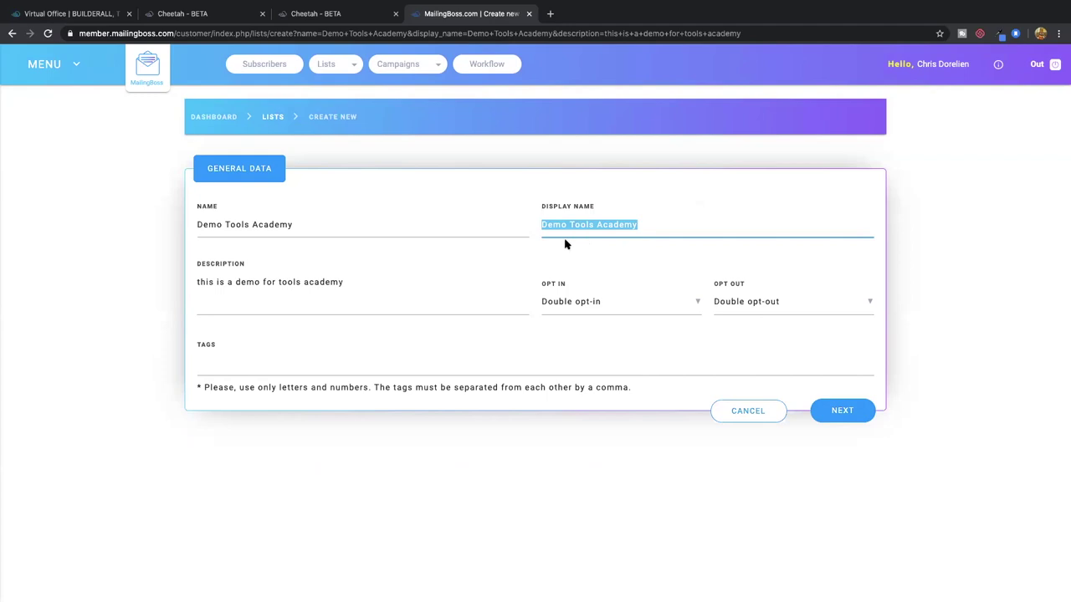
{"action": "left_click", "coordinate": [342, 286]}
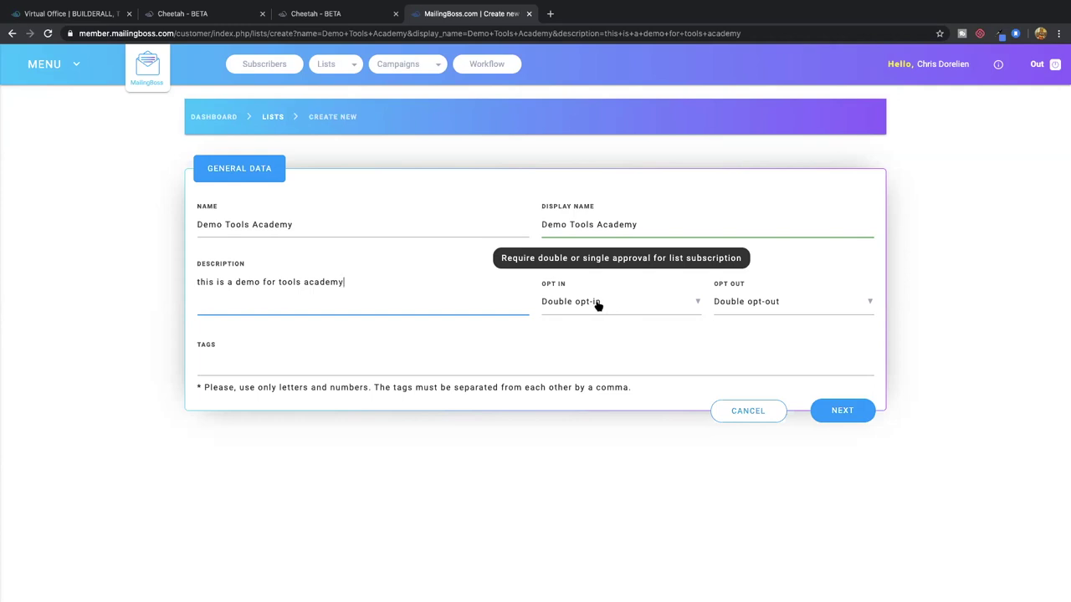
Set the list's Opt Out to Single opt-out, leaving the tags field empty
{"action": "left_click", "coordinate": [773, 305]}
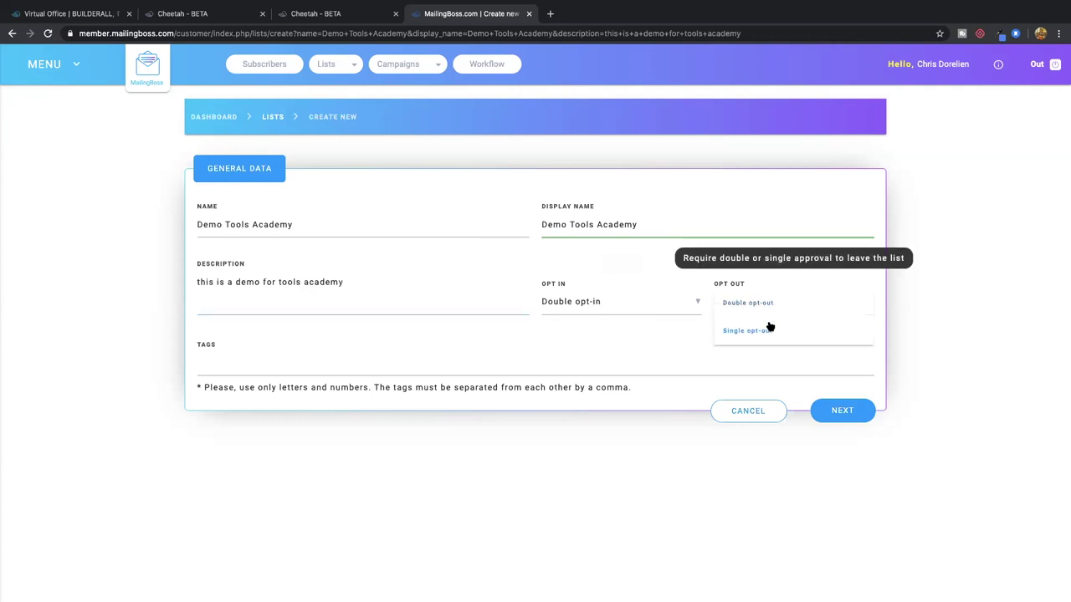
{"action": "left_click", "coordinate": [762, 332]}
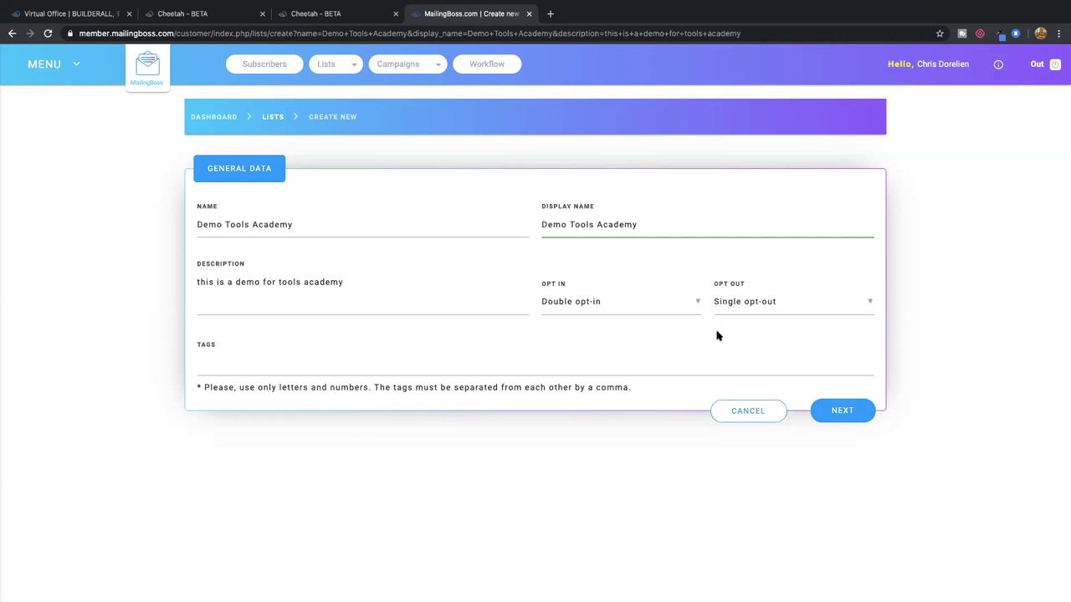
{"action": "left_click", "coordinate": [311, 363]}
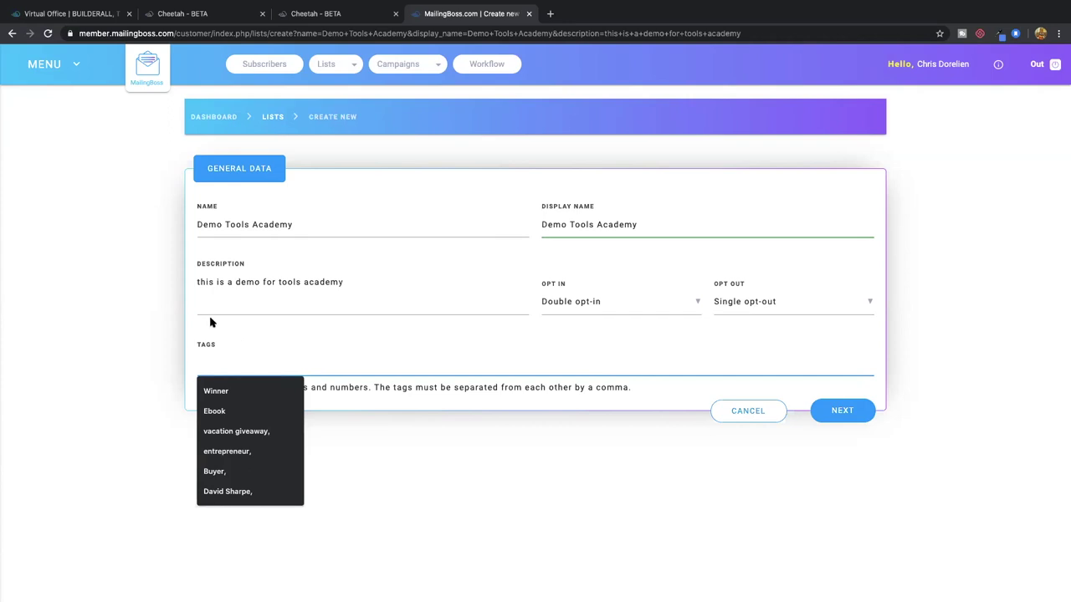
{"action": "left_click", "coordinate": [164, 329]}
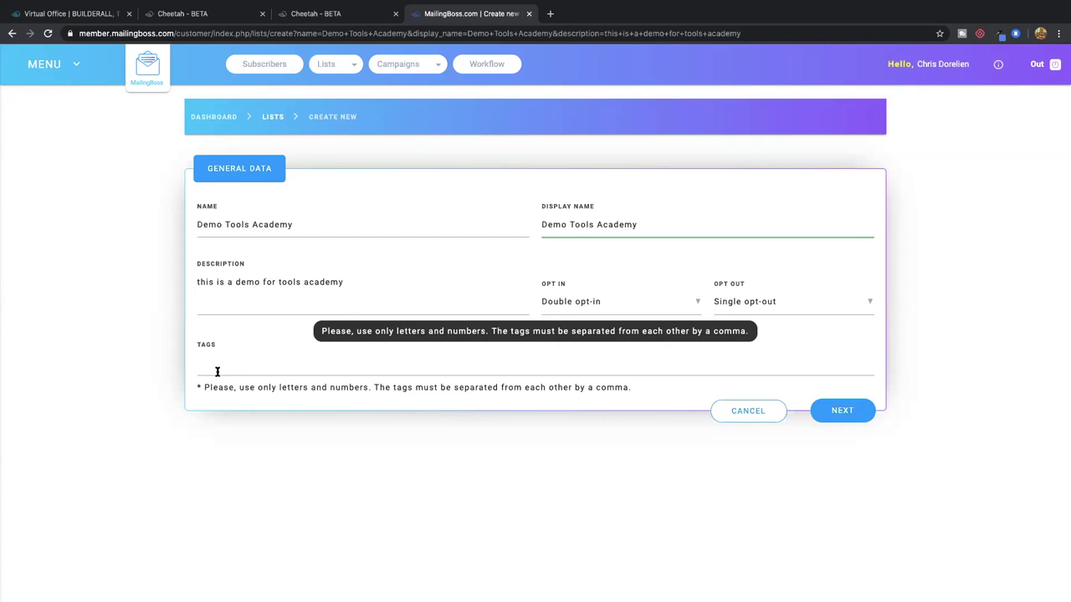
Save the Demo Tools Academy list's general data, then return to the Cheetah editor tab
{"action": "left_click", "coordinate": [839, 411]}
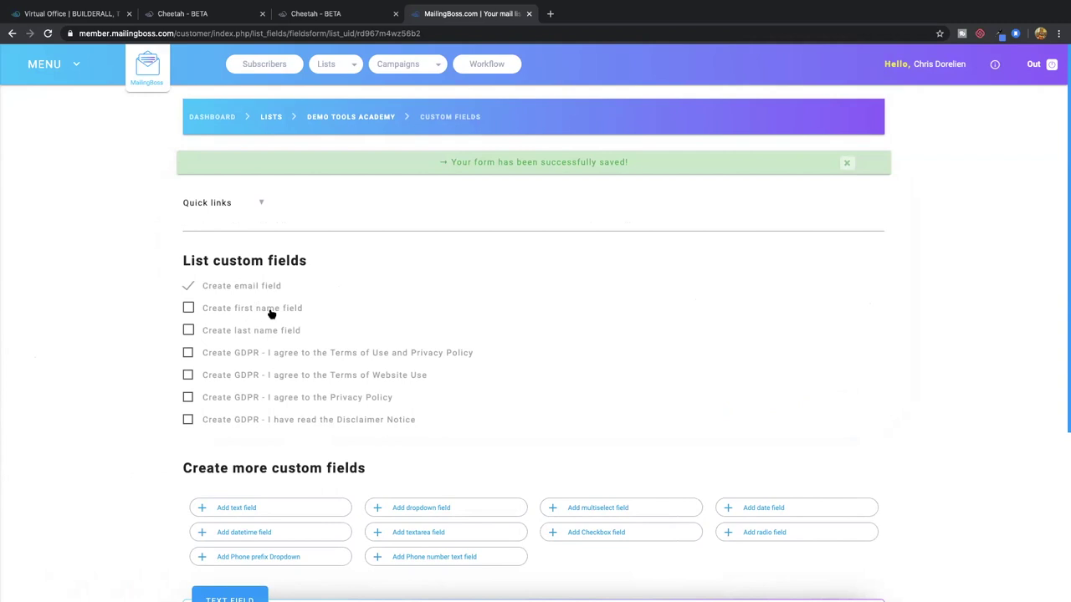
{"action": "scroll", "coordinate": [338, 251], "scroll_direction": "down", "scroll_amount": 1}
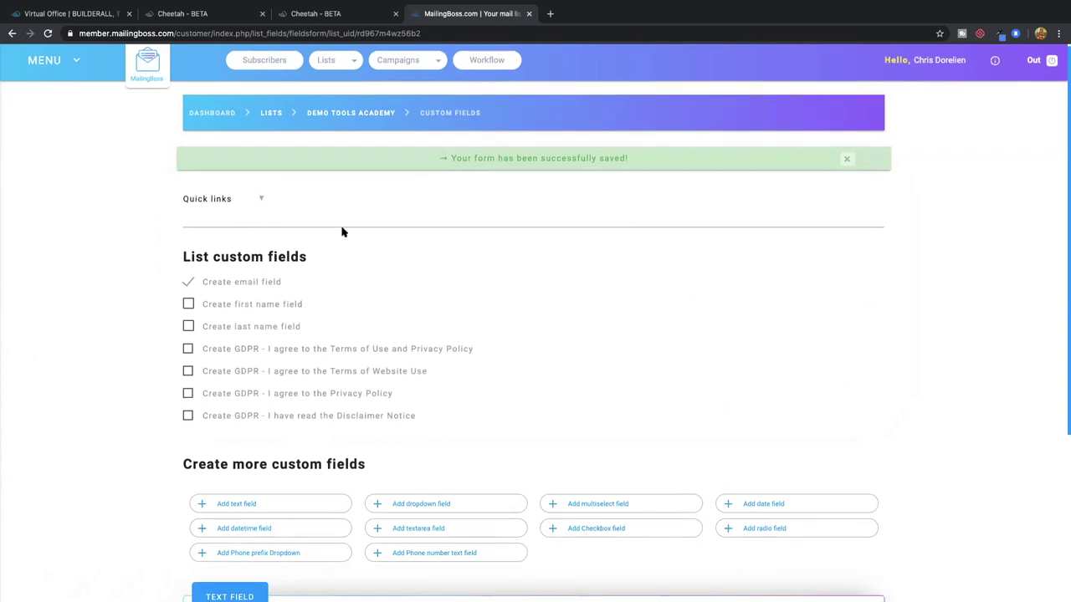
{"action": "scroll", "coordinate": [341, 232], "scroll_direction": "down", "scroll_amount": 1}
{"action": "left_click", "coordinate": [334, 14]}
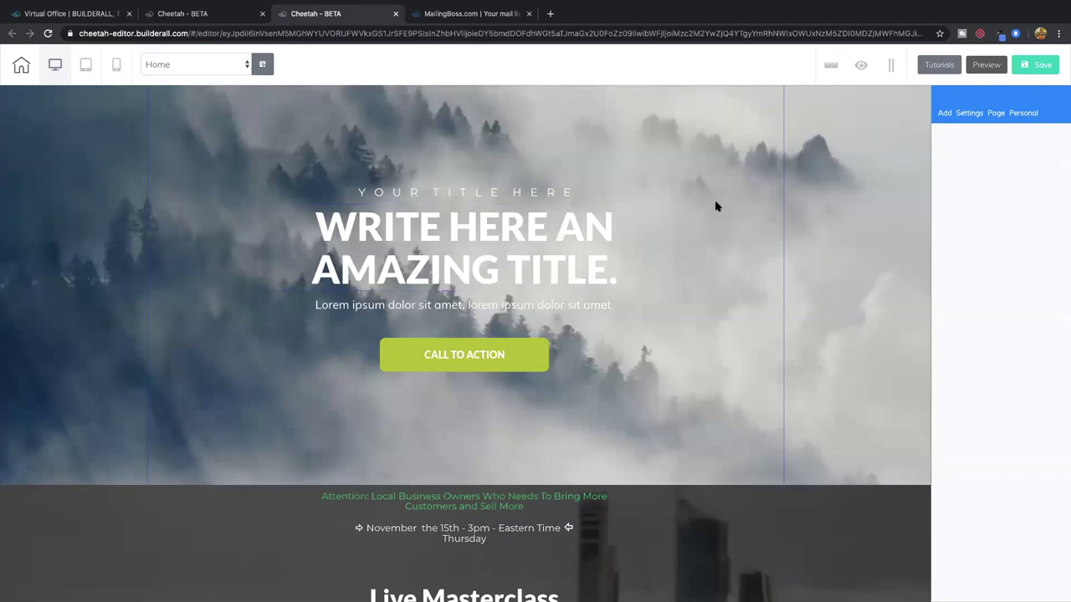
Delete the top hero section and the old MailingBoss signup form, confirming each deletion
{"action": "left_click", "coordinate": [159, 116]}
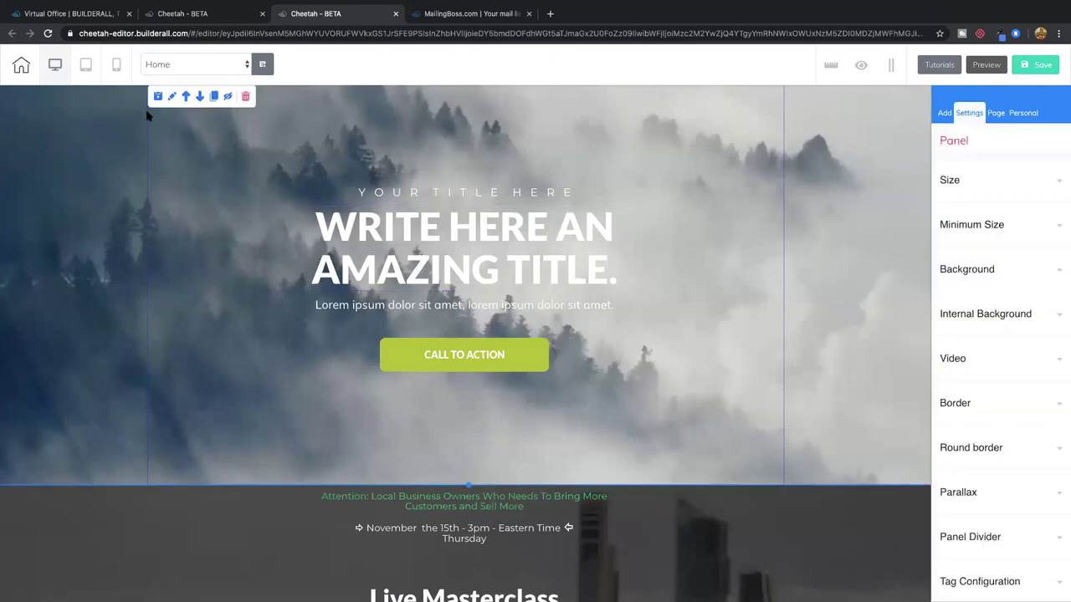
{"action": "left_click", "coordinate": [246, 98]}
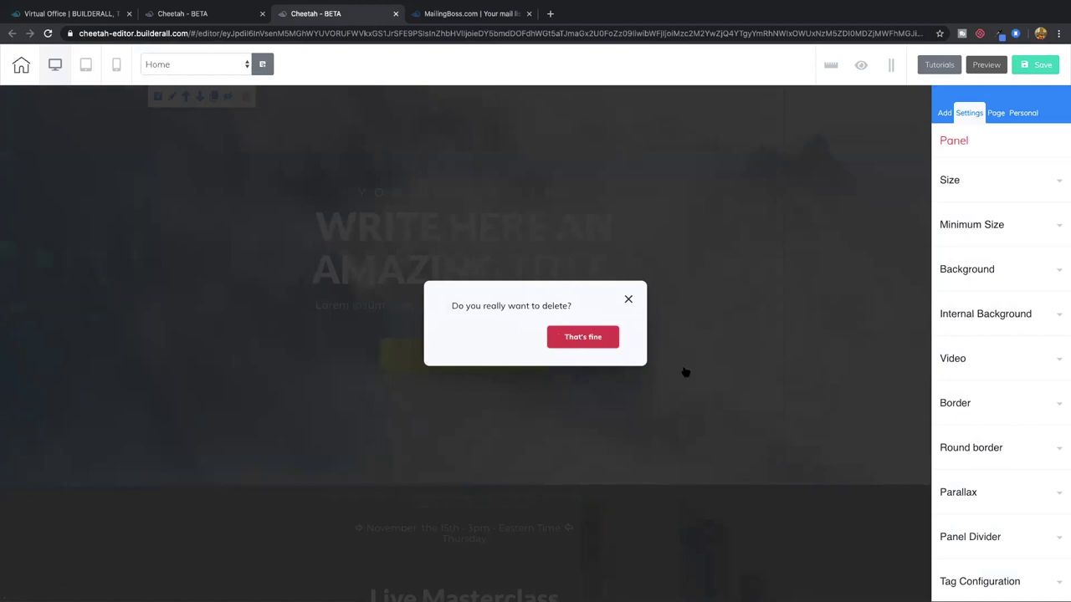
{"action": "left_click", "coordinate": [596, 340]}
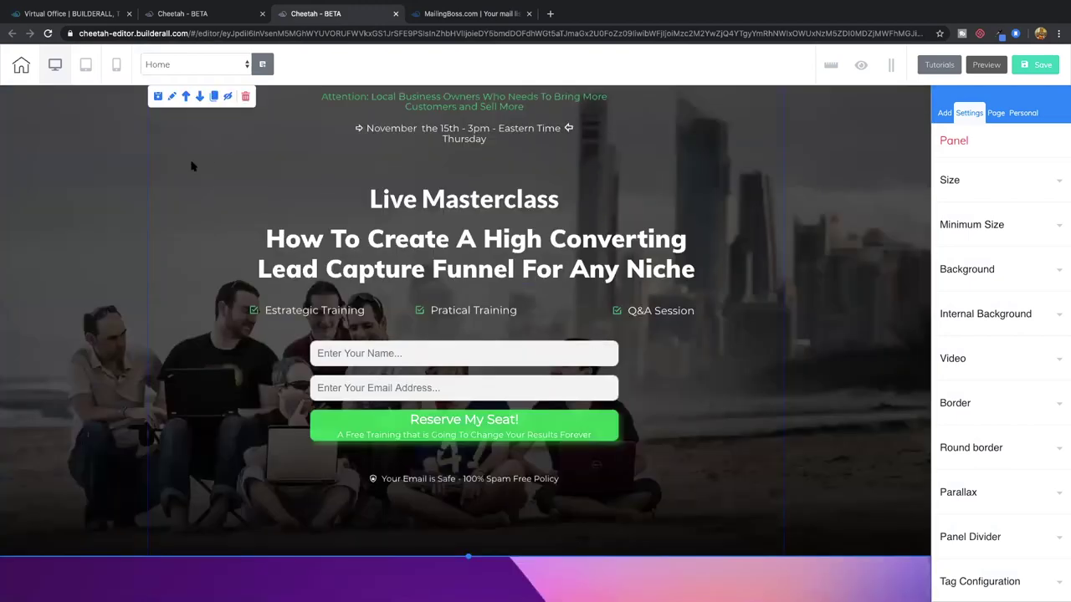
{"action": "left_click", "coordinate": [427, 372]}
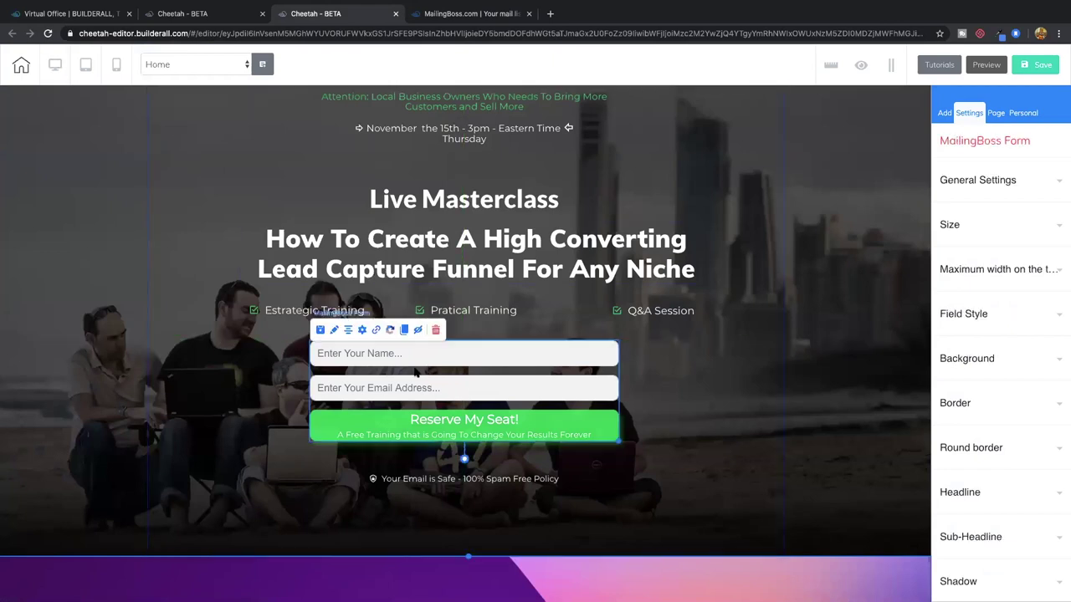
{"action": "left_click", "coordinate": [435, 330]}
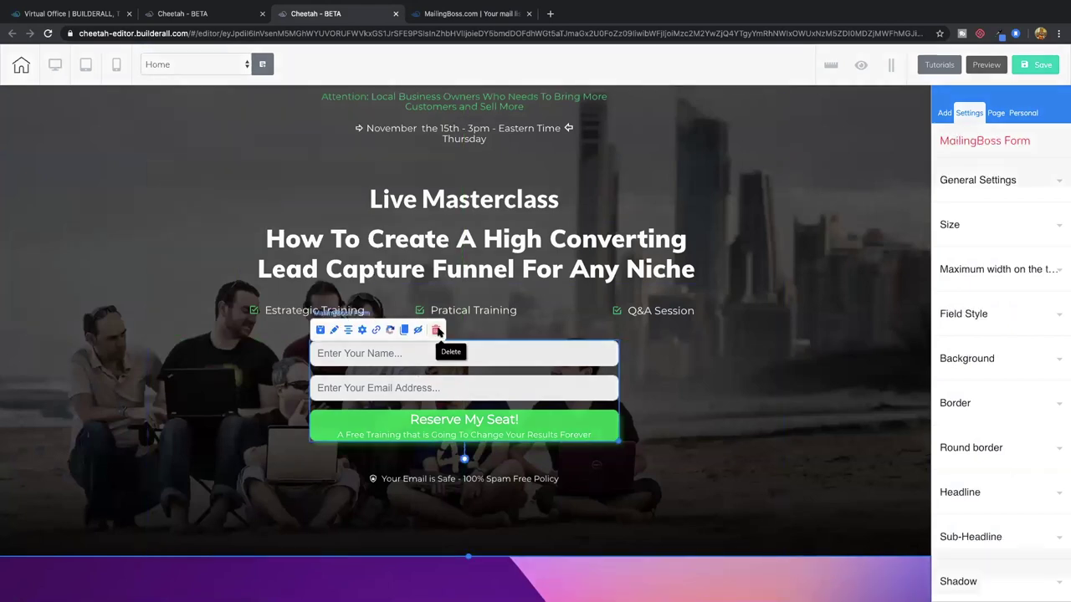
{"action": "left_click", "coordinate": [578, 344]}
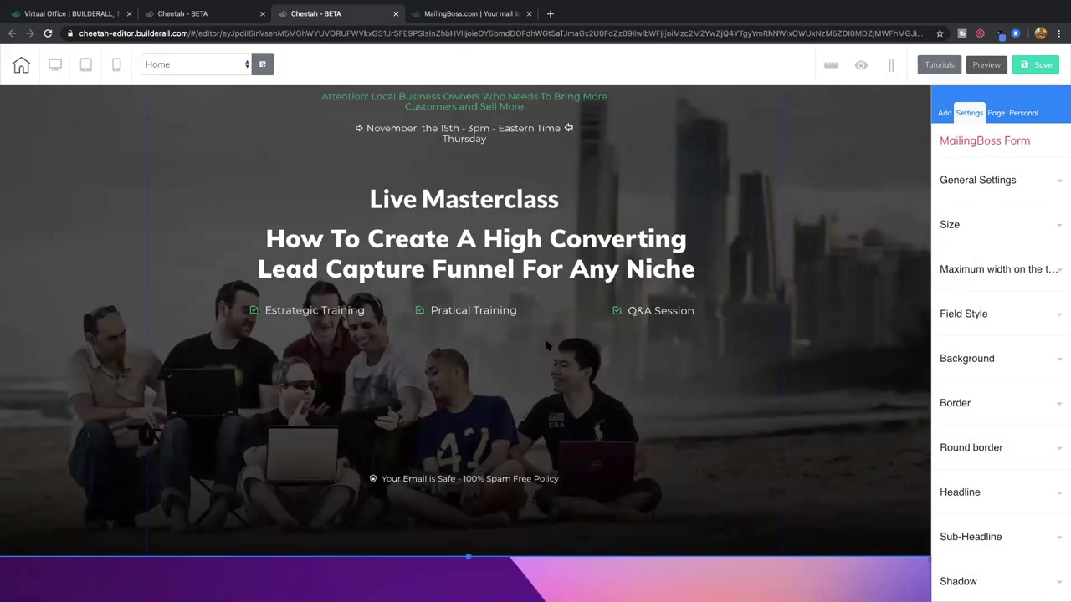
With the Live Masterclass section selected, display the Email Marketing Form designs among the addable elements
{"action": "left_click", "coordinate": [476, 366]}
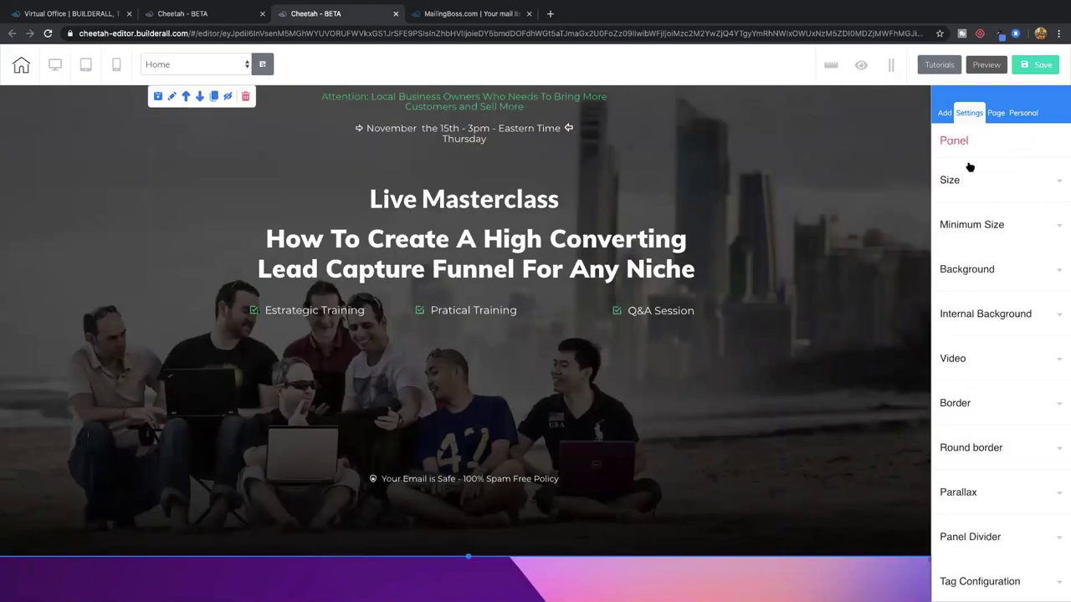
{"action": "left_click", "coordinate": [944, 115]}
{"action": "left_click", "coordinate": [992, 169]}
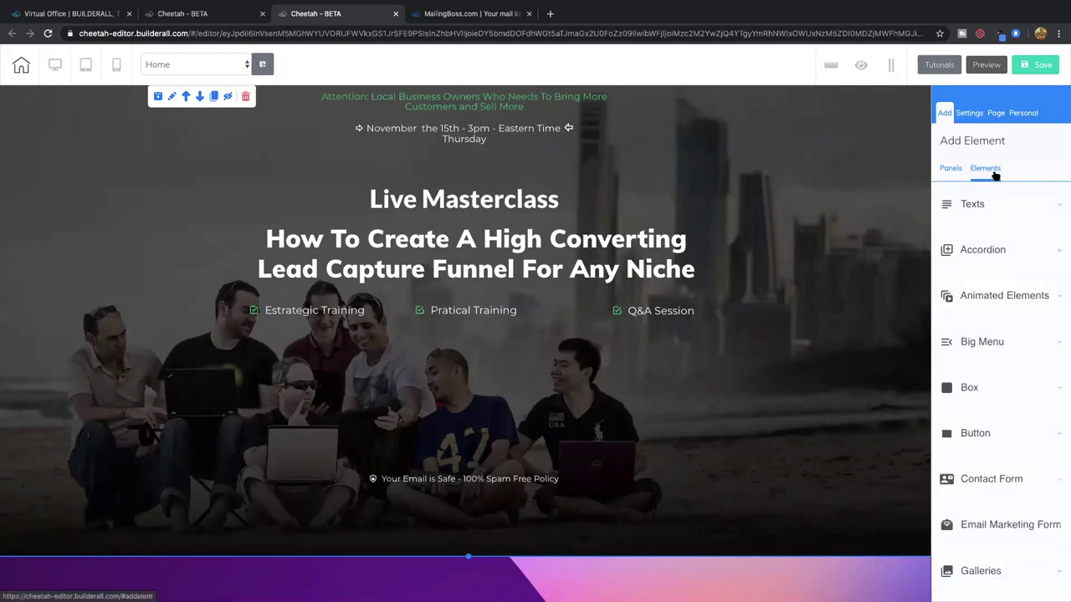
{"action": "scroll", "coordinate": [996, 355], "scroll_direction": "down", "scroll_amount": 1}
{"action": "scroll", "coordinate": [996, 355], "scroll_direction": "down", "scroll_amount": 3}
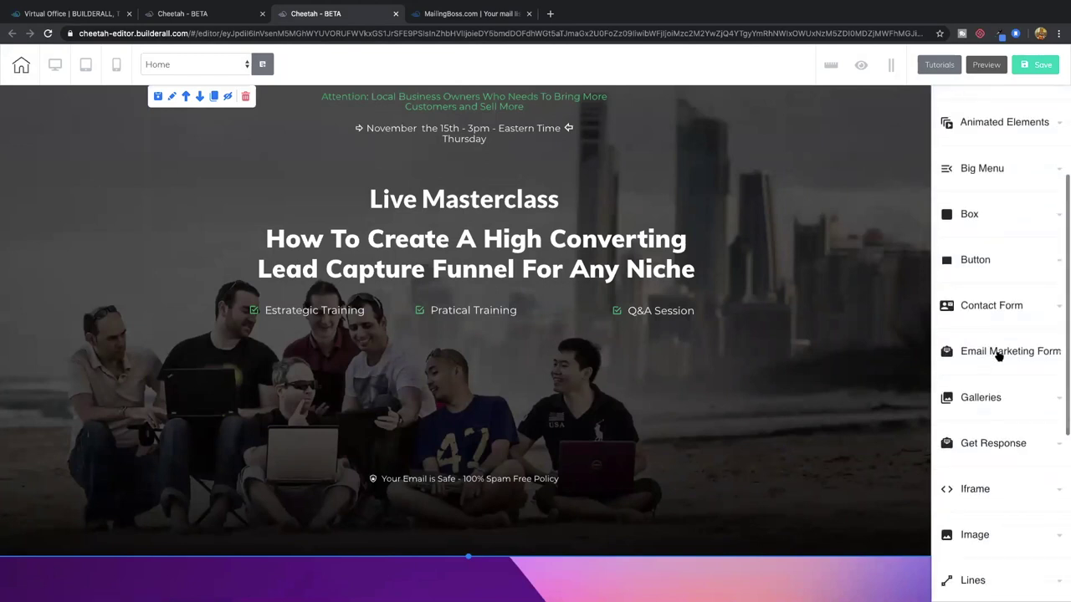
{"action": "left_click", "coordinate": [996, 351]}
Drop an email marketing form into the Live Masterclass section and cancel the mailing-list chooser
{"action": "left_click_drag", "start_coordinate": [984, 415], "coordinate": [430, 390]}
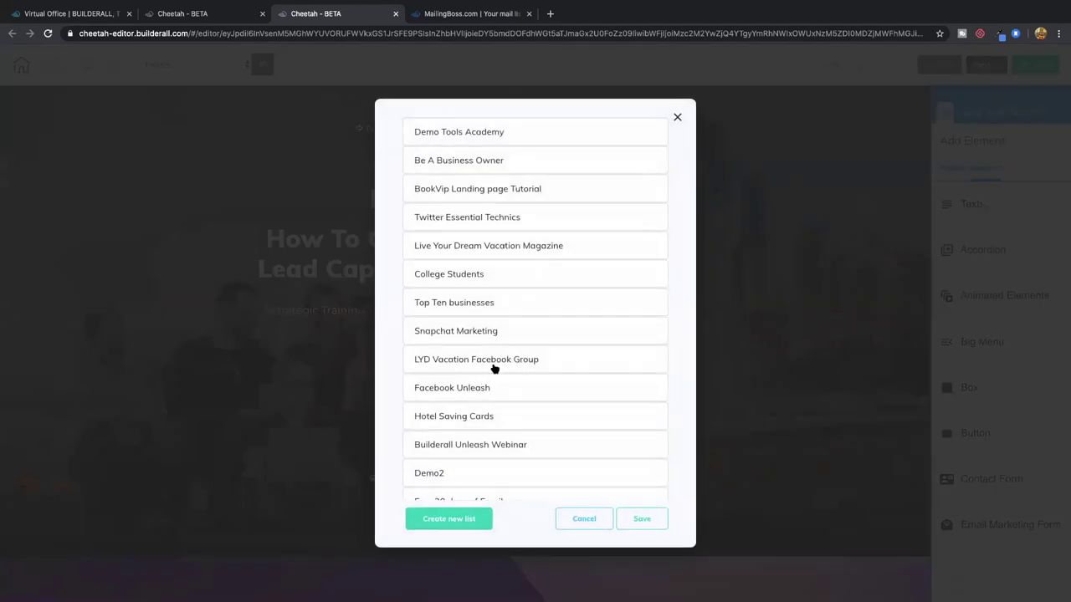
{"action": "scroll", "coordinate": [494, 368], "scroll_direction": "down", "scroll_amount": 8}
{"action": "scroll", "coordinate": [493, 368], "scroll_direction": "down", "scroll_amount": 5}
{"action": "scroll", "coordinate": [494, 368], "scroll_direction": "down", "scroll_amount": 4}
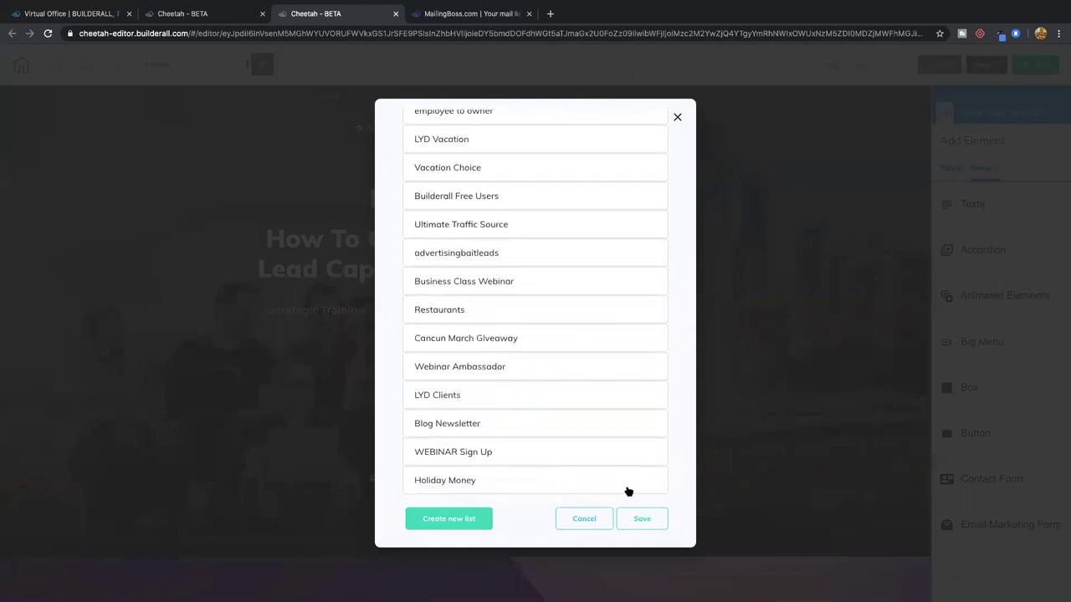
{"action": "left_click", "coordinate": [585, 520]}
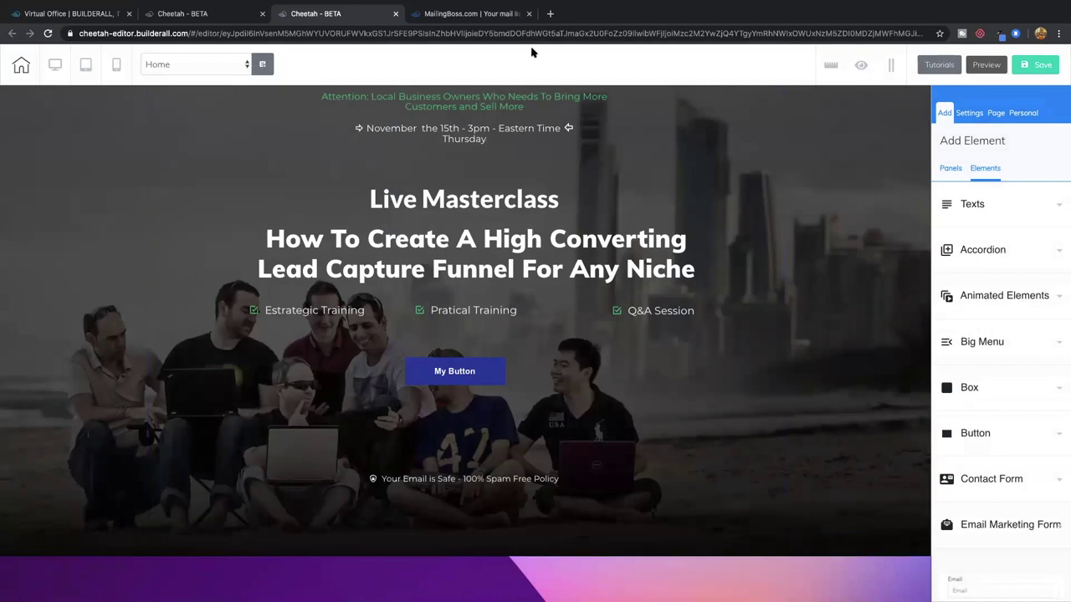
{"action": "left_click", "coordinate": [466, 15]}
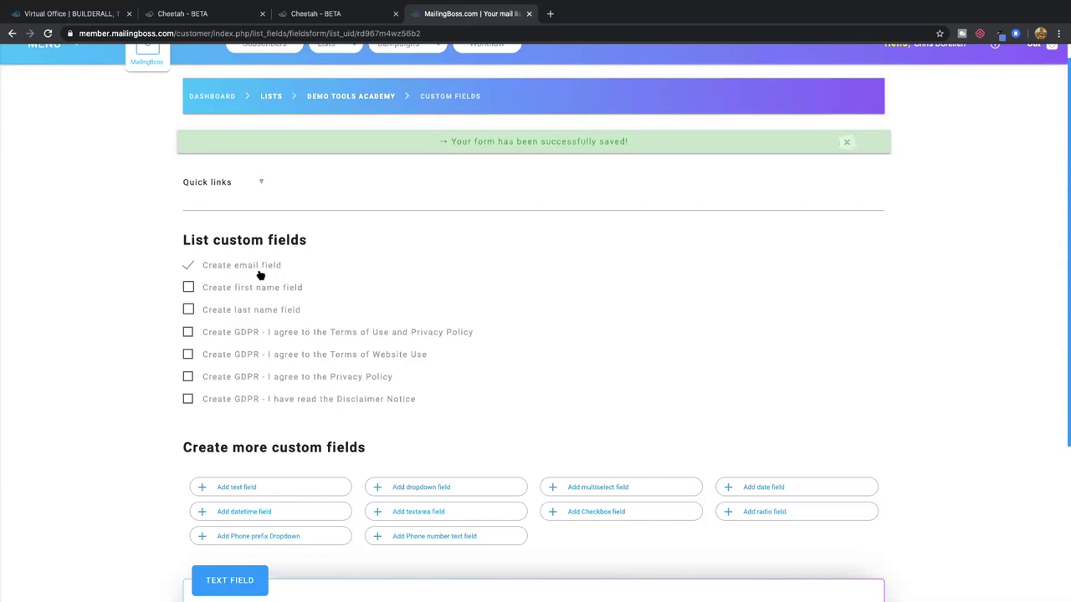
Tick Create first name field and add a blank custom text field to the list
{"action": "left_click", "coordinate": [188, 288]}
{"action": "scroll", "coordinate": [325, 377], "scroll_direction": "down", "scroll_amount": 3}
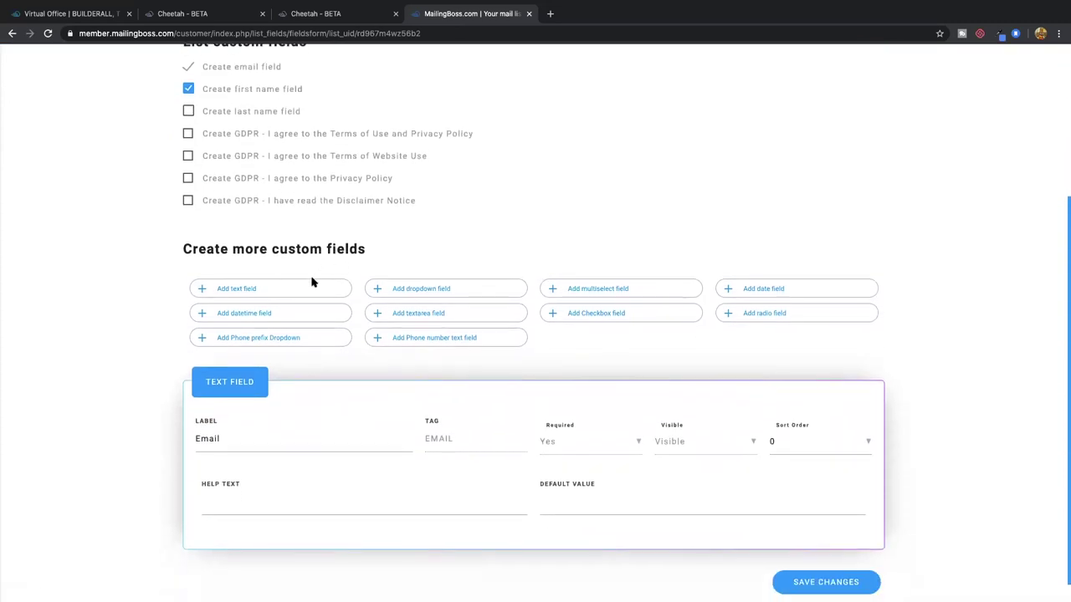
{"action": "left_click", "coordinate": [245, 291]}
Enter the label 'Fav Color' and the tag COLOR for the new text field
{"action": "scroll", "coordinate": [301, 320], "scroll_direction": "down", "scroll_amount": 2}
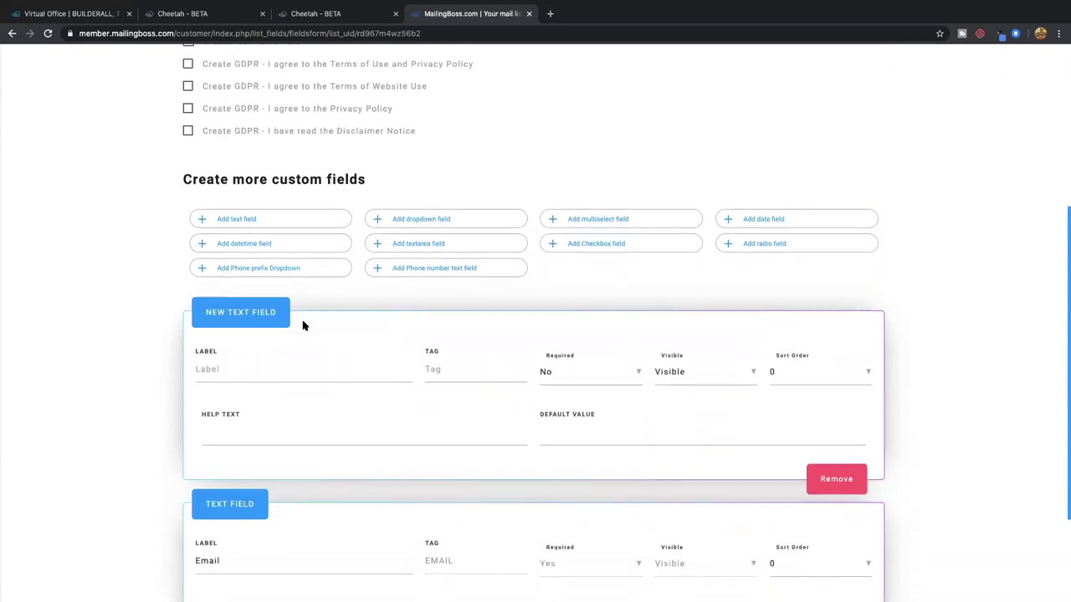
{"action": "left_click", "coordinate": [239, 300]}
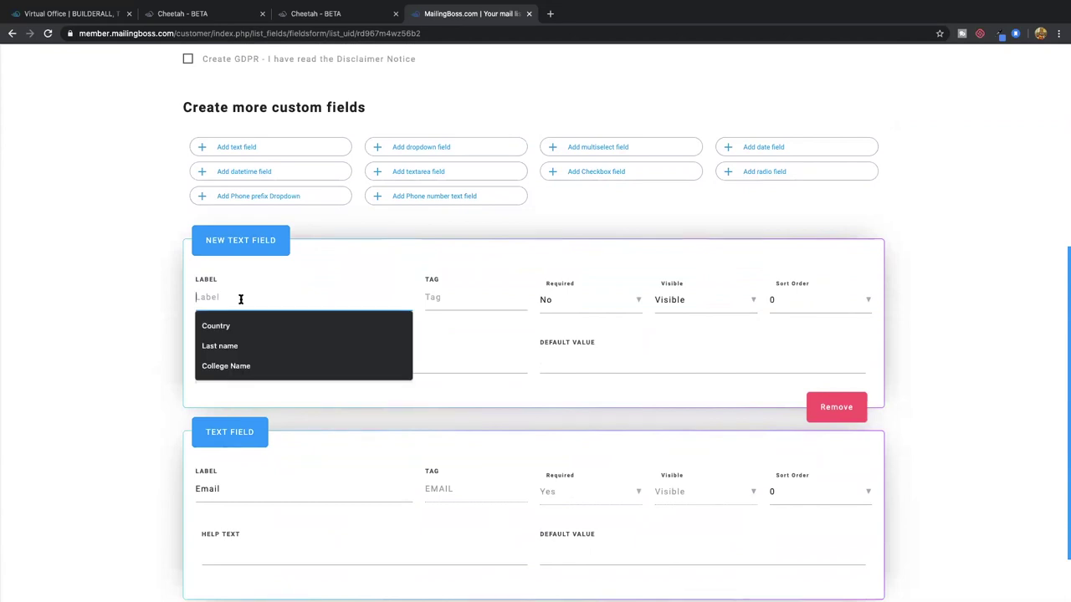
{"action": "type", "text": "Name of yoru"}
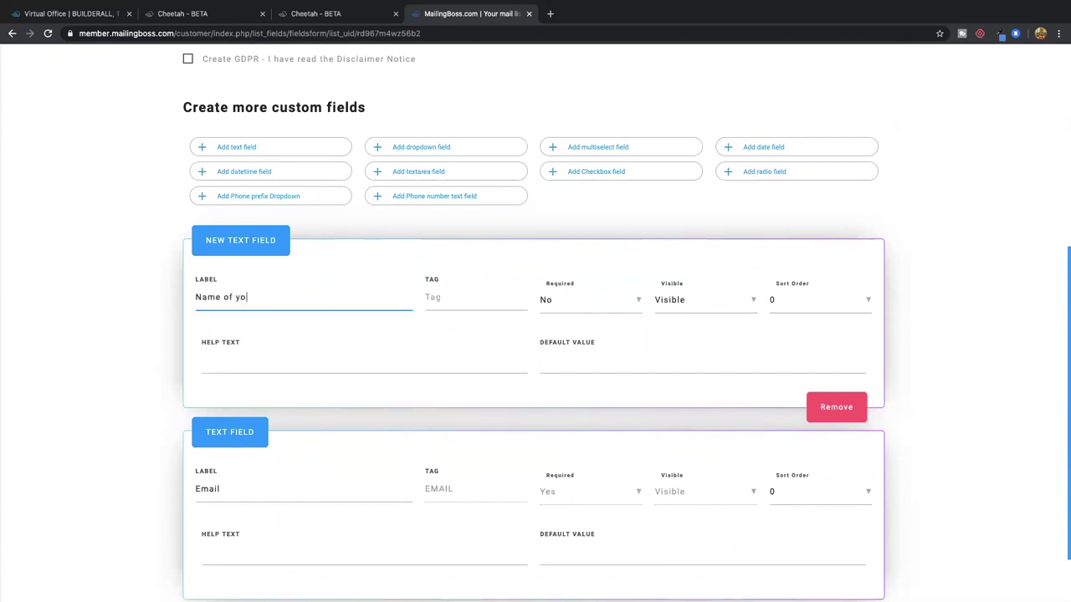
{"action": "key", "text": "BackSpace"}
{"action": "key", "text": "BackSpace"}
{"action": "key", "text": "BackSpace"}
{"action": "key", "text": "BackSpace"}
{"action": "key", "text": "BackSpace"}
{"action": "key", "text": "BackSpace"}
{"action": "key", "text": "BackSpace"}
{"action": "key", "text": "BackSpace"}
{"action": "key", "text": "BackSpace"}
{"action": "key", "text": "BackSpace"}
{"action": "key", "text": "BackSpace"}
{"action": "key", "text": "BackSpace"}
{"action": "key", "text": "BackSpace"}
{"action": "type", "text": "Fav Colr"}
{"action": "key", "text": "BackSpace"}
{"action": "type", "text": "or"}
{"action": "left_click", "coordinate": [446, 304]}
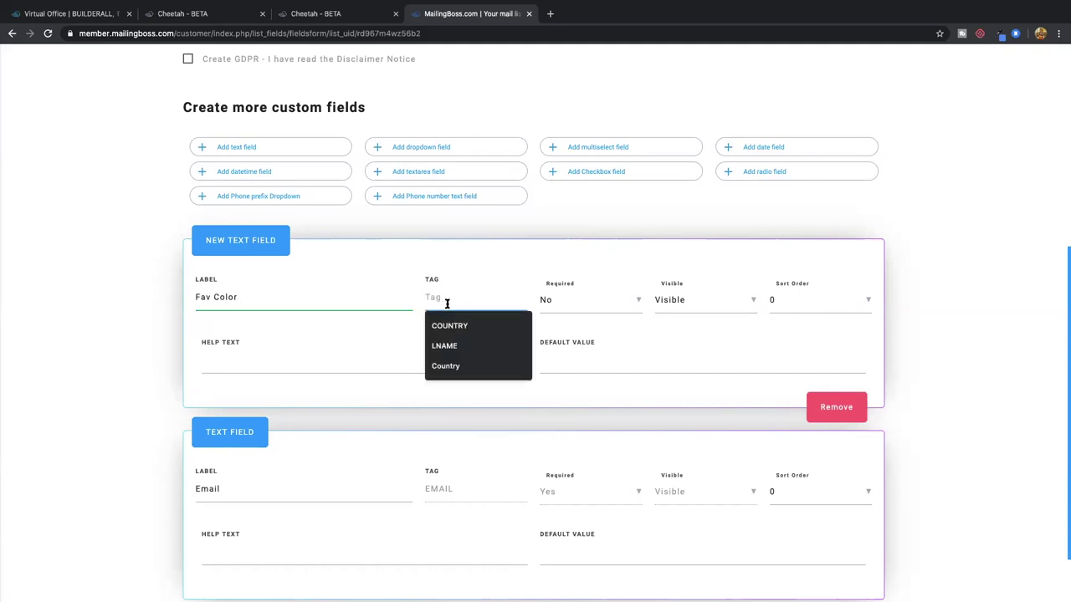
{"action": "type", "text": "Color"}
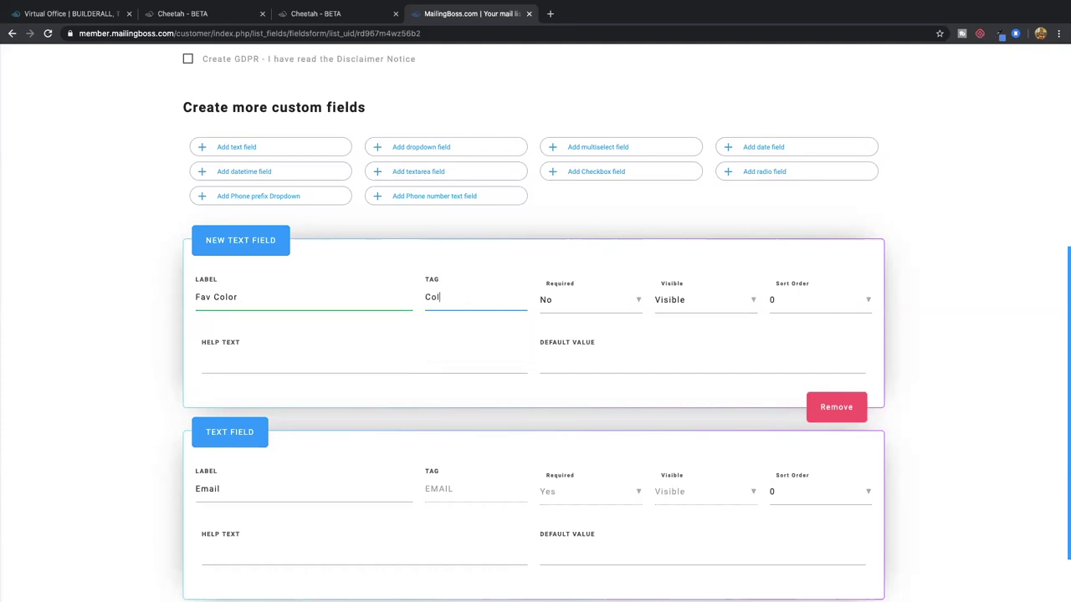
{"action": "key", "text": "BackSpace"}
{"action": "key", "text": "BackSpace"}
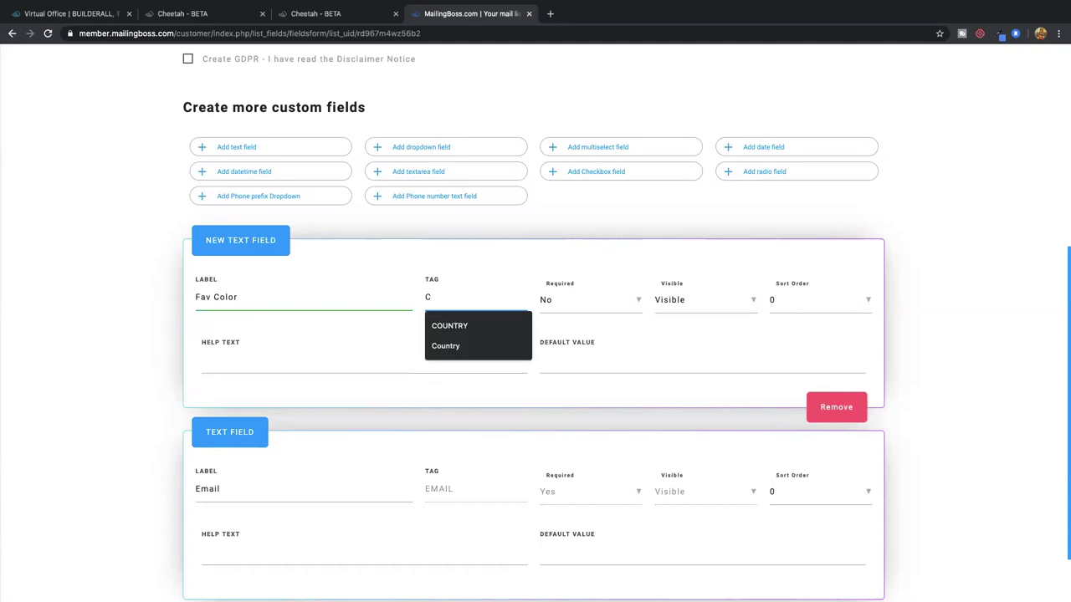
{"action": "type", "text": "OLOR"}
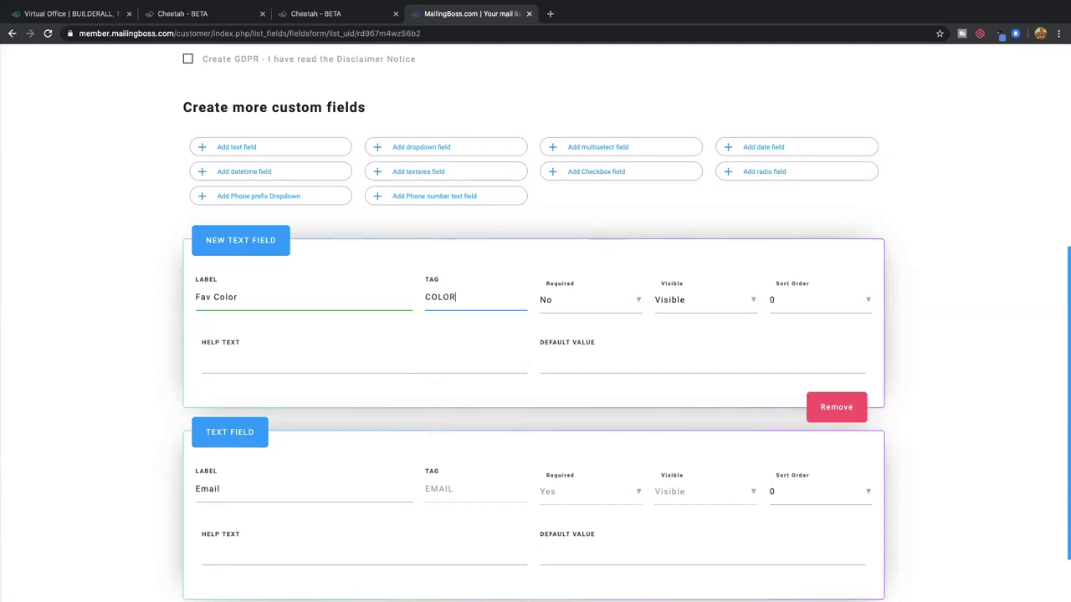
Set the Fav Color field to Required Yes and keep it Visible
{"action": "left_click", "coordinate": [590, 306]}
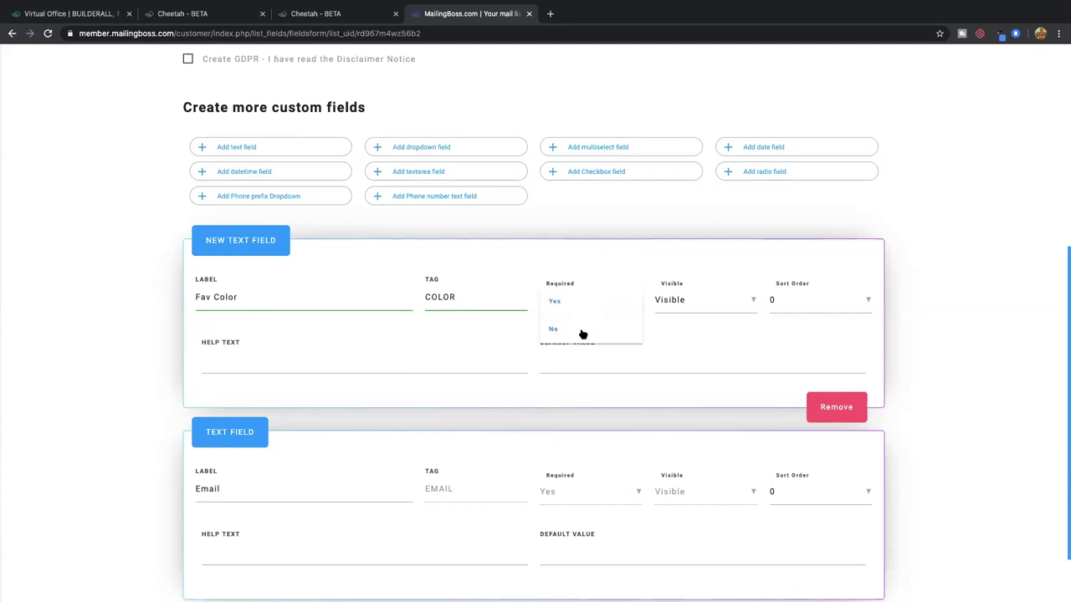
{"action": "left_click", "coordinate": [577, 303]}
{"action": "left_click", "coordinate": [563, 306]}
{"action": "left_click", "coordinate": [562, 334]}
{"action": "left_click", "coordinate": [579, 308]}
{"action": "left_click", "coordinate": [577, 308]}
{"action": "left_click", "coordinate": [691, 306]}
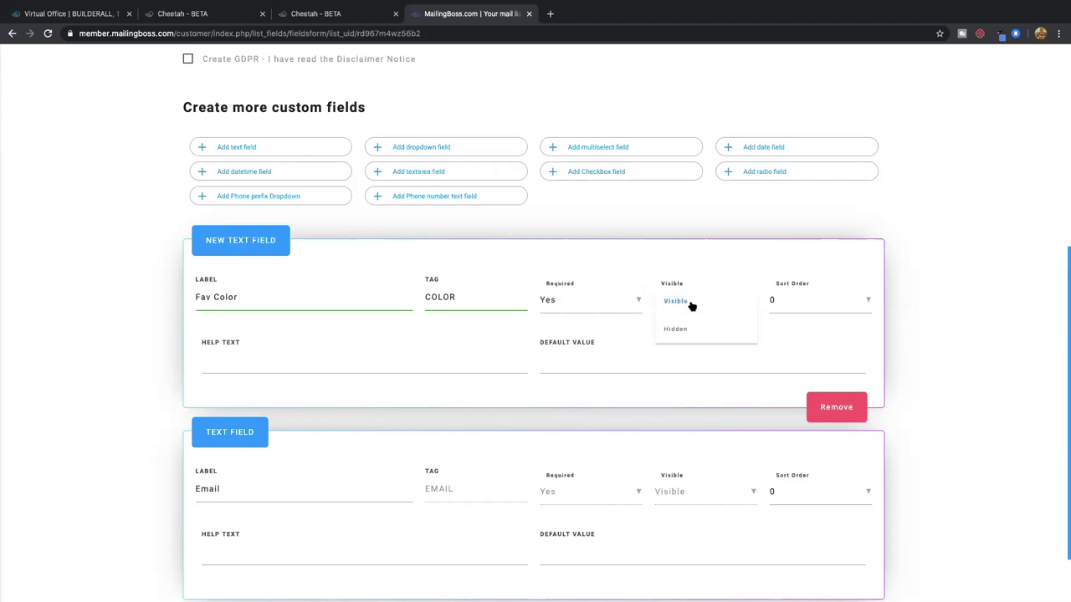
{"action": "left_click", "coordinate": [688, 303]}
Give Fav Color sort order 1 and save the new field
{"action": "scroll", "coordinate": [799, 309], "scroll_direction": "down", "scroll_amount": 2}
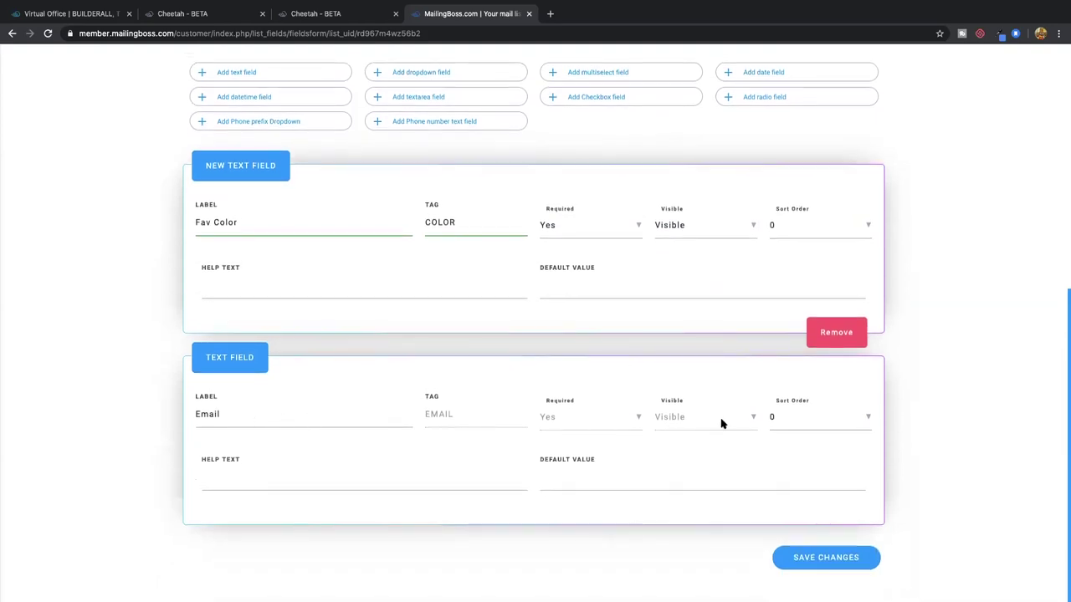
{"action": "left_click", "coordinate": [788, 229]}
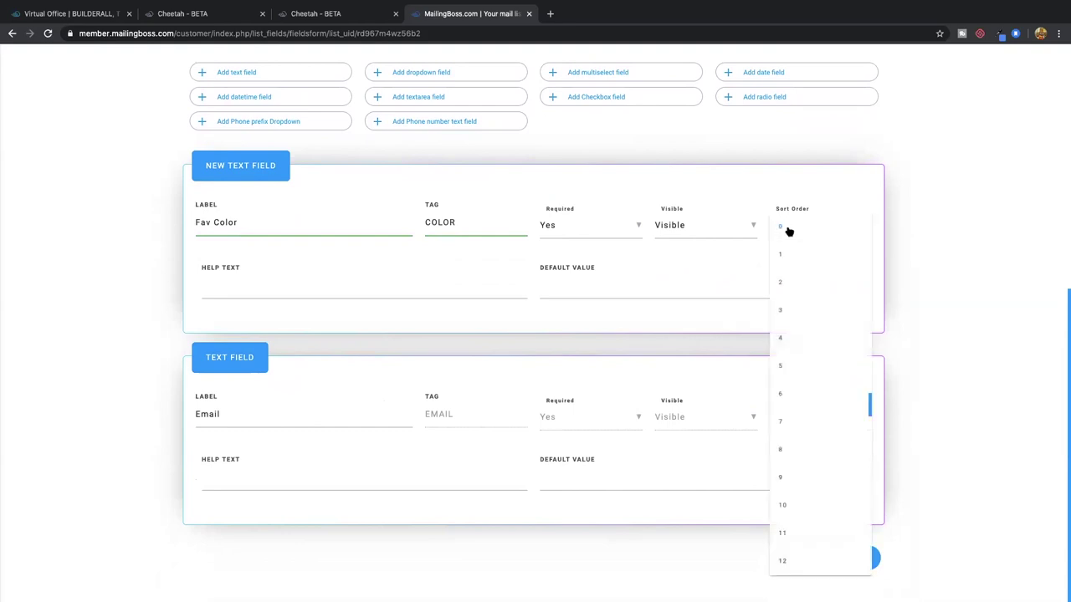
{"action": "left_click", "coordinate": [785, 254]}
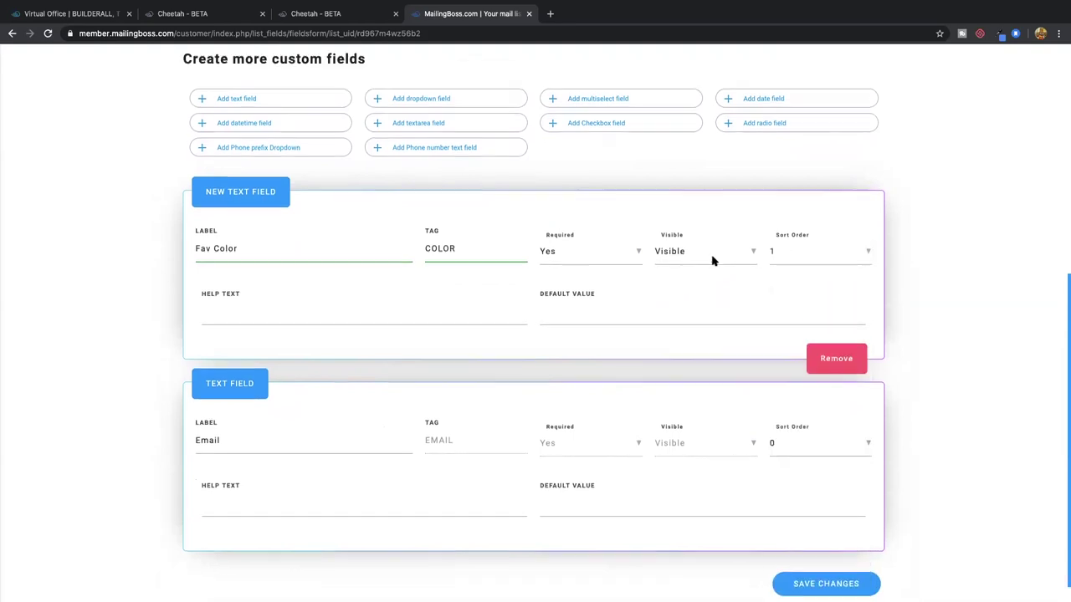
{"action": "scroll", "coordinate": [712, 258], "scroll_direction": "up", "scroll_amount": 5}
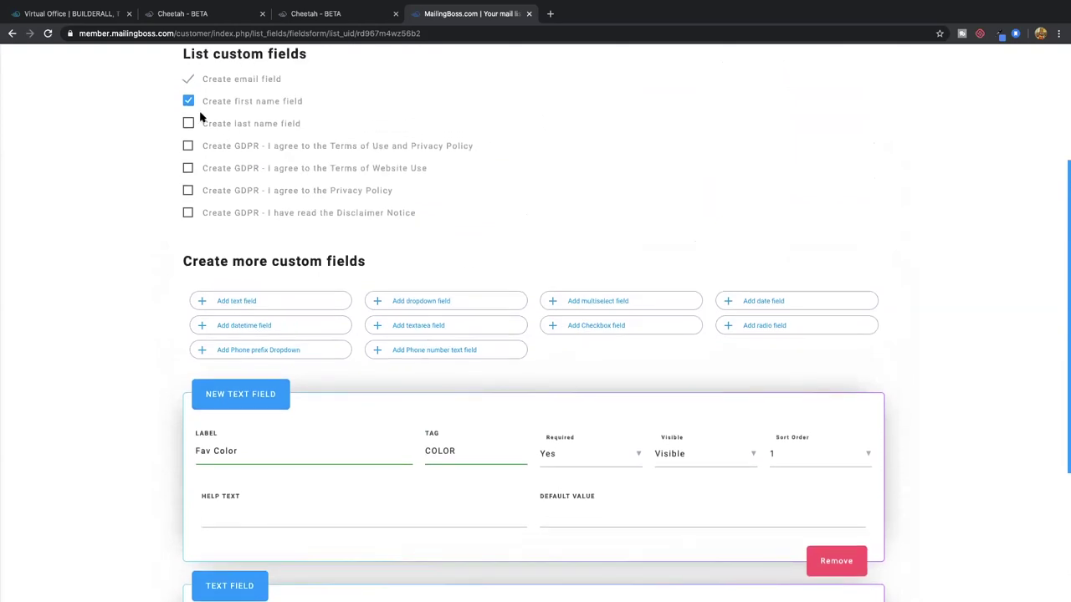
{"action": "scroll", "coordinate": [404, 262], "scroll_direction": "down", "scroll_amount": 3}
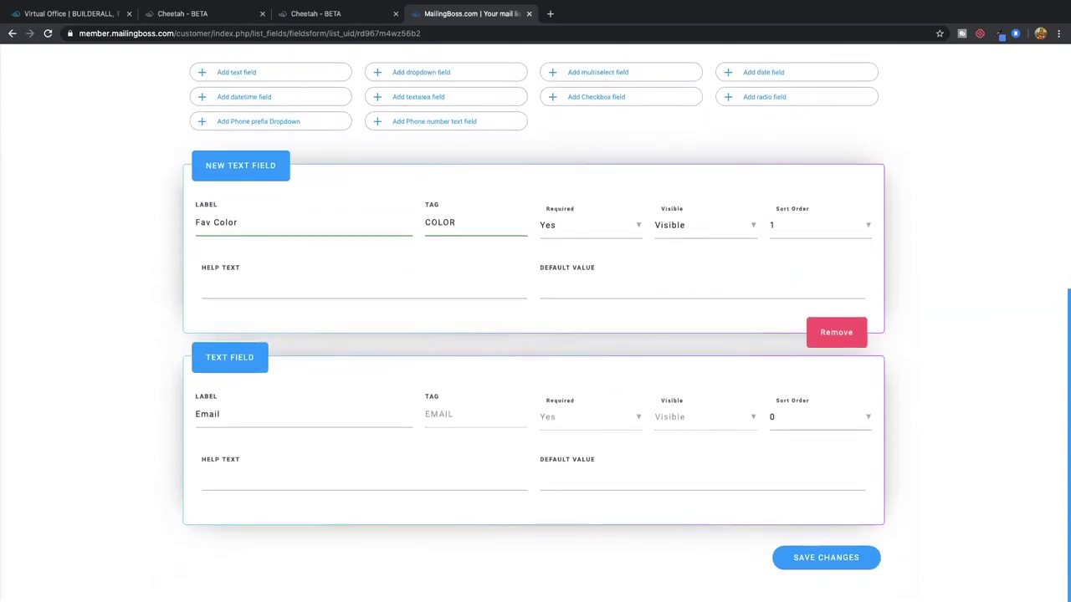
{"action": "left_click", "coordinate": [832, 566]}
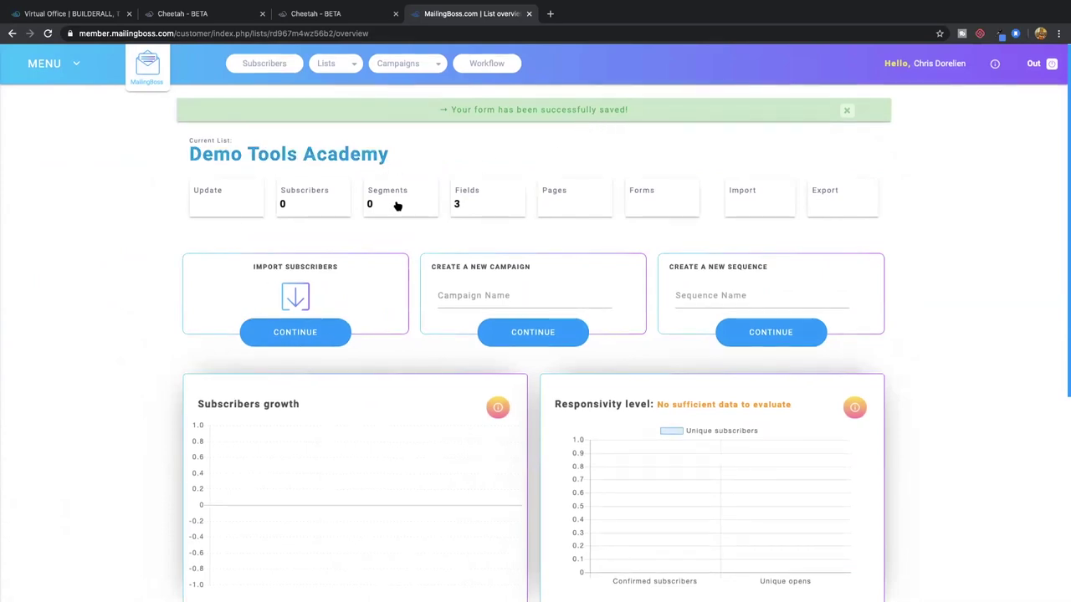
On the list's custom fields page, give First name sort order 2 and save
{"action": "left_click", "coordinate": [469, 197]}
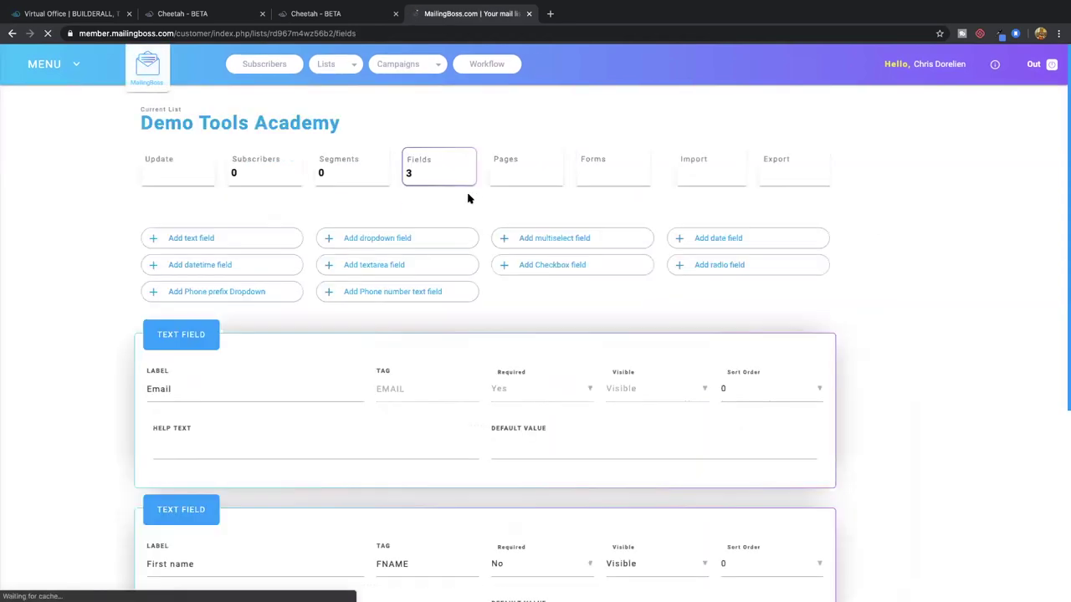
{"action": "scroll", "coordinate": [409, 352], "scroll_direction": "down", "scroll_amount": 2}
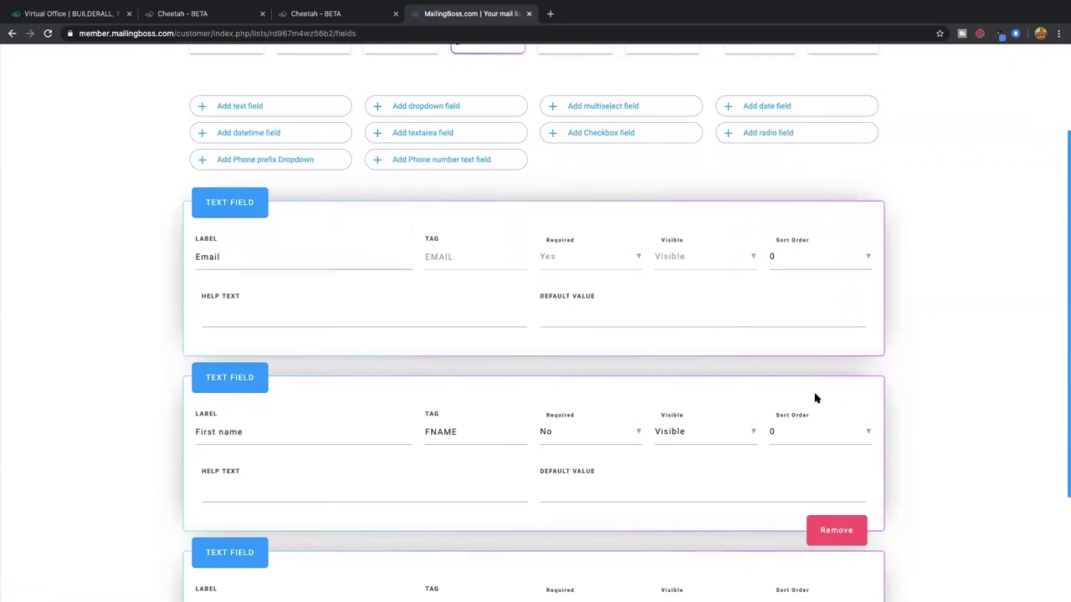
{"action": "scroll", "coordinate": [816, 398], "scroll_direction": "down", "scroll_amount": 2}
{"action": "left_click", "coordinate": [827, 341]}
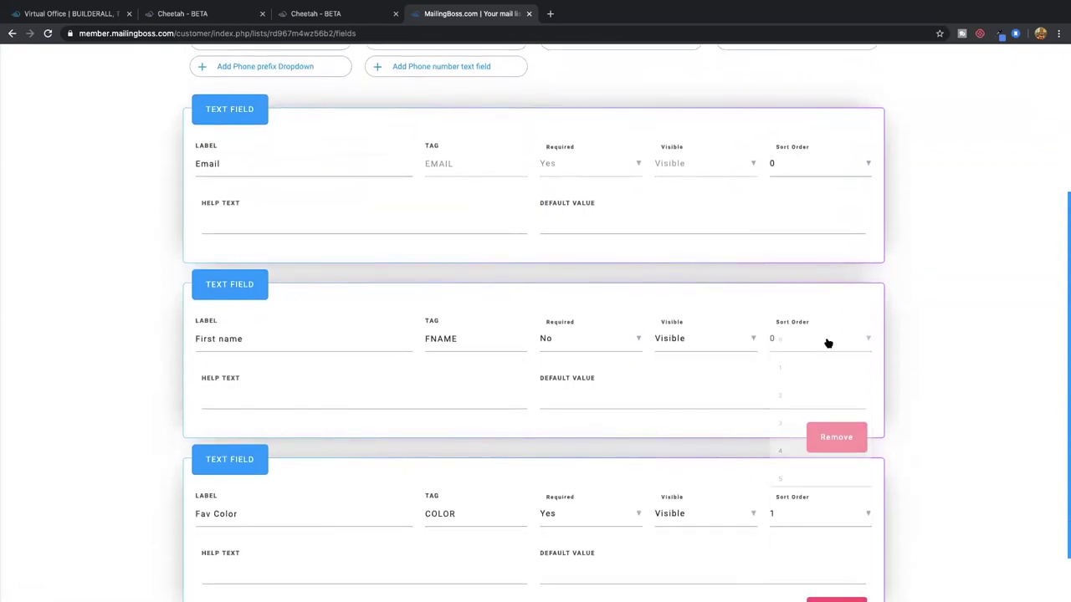
{"action": "left_click", "coordinate": [781, 394]}
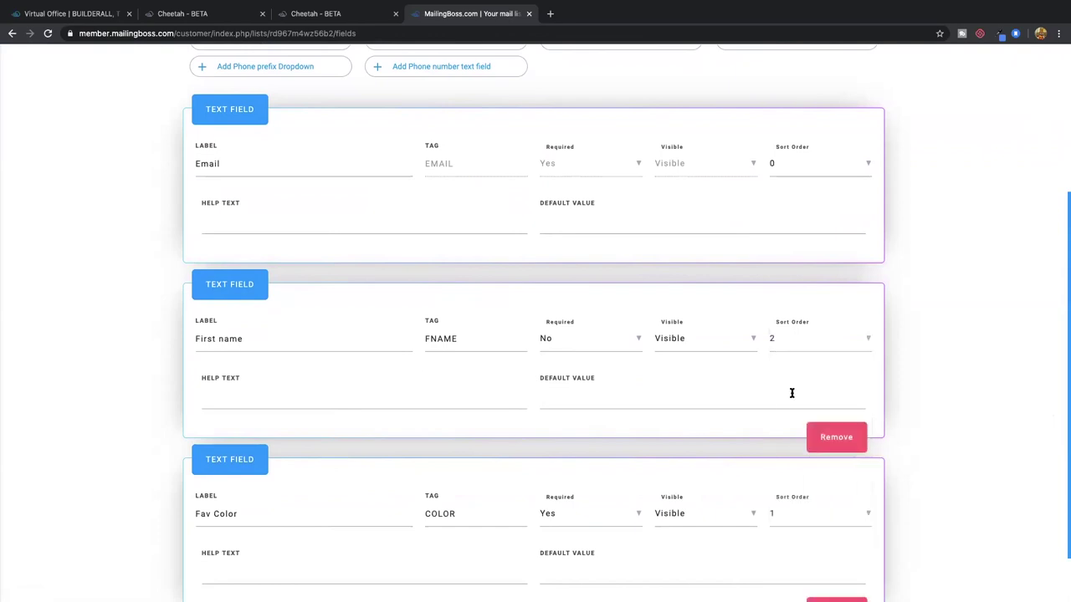
{"action": "scroll", "coordinate": [792, 392], "scroll_direction": "down", "scroll_amount": 2}
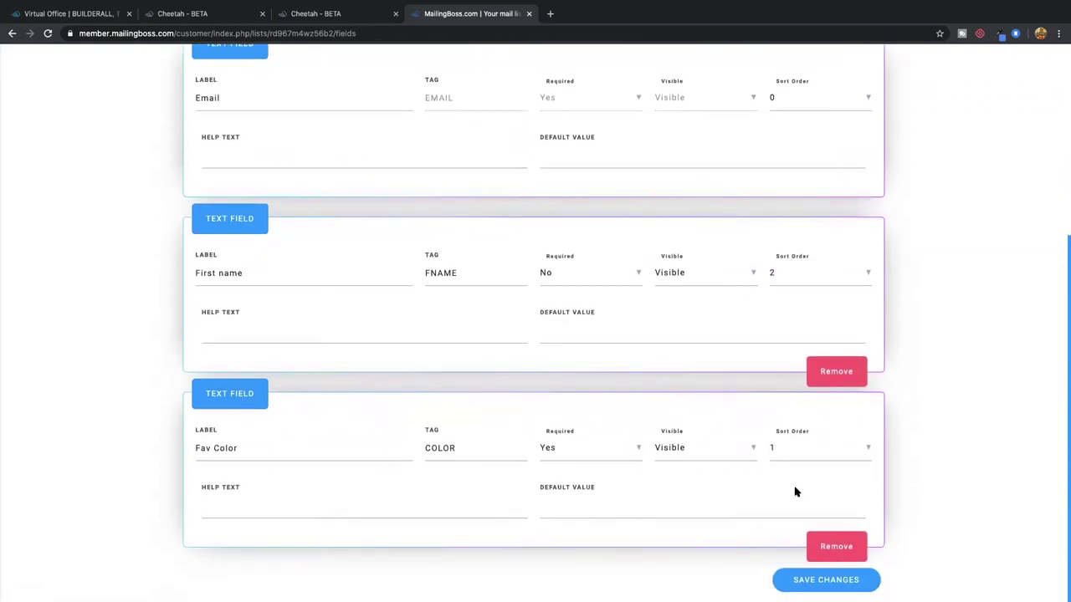
{"action": "left_click", "coordinate": [834, 585]}
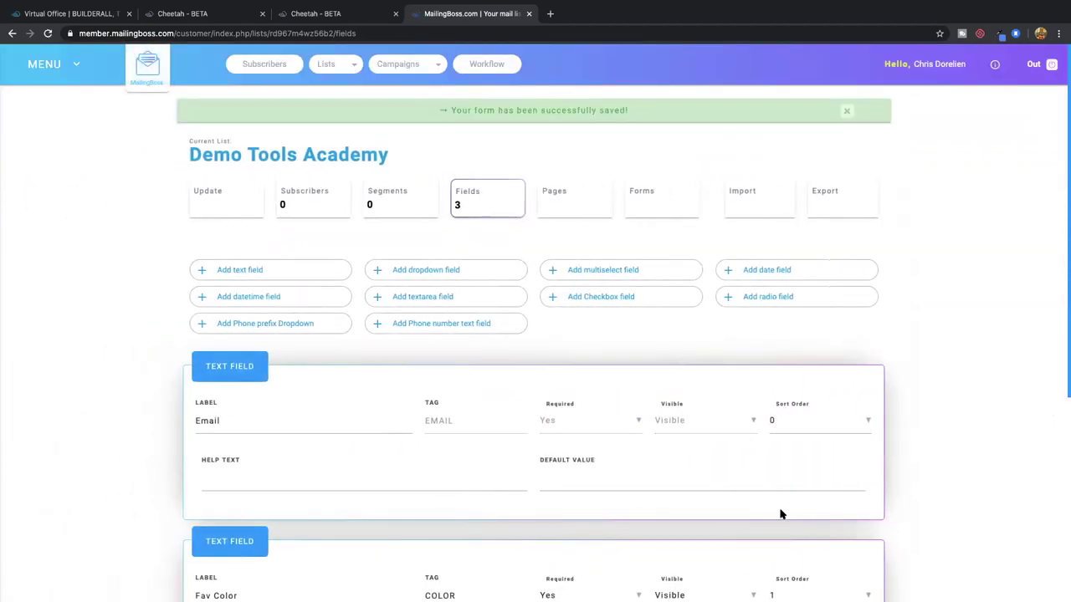
Set sort orders First name 0, Email 1, Fav Color 2 and save
{"action": "scroll", "coordinate": [792, 435], "scroll_direction": "down", "scroll_amount": 8}
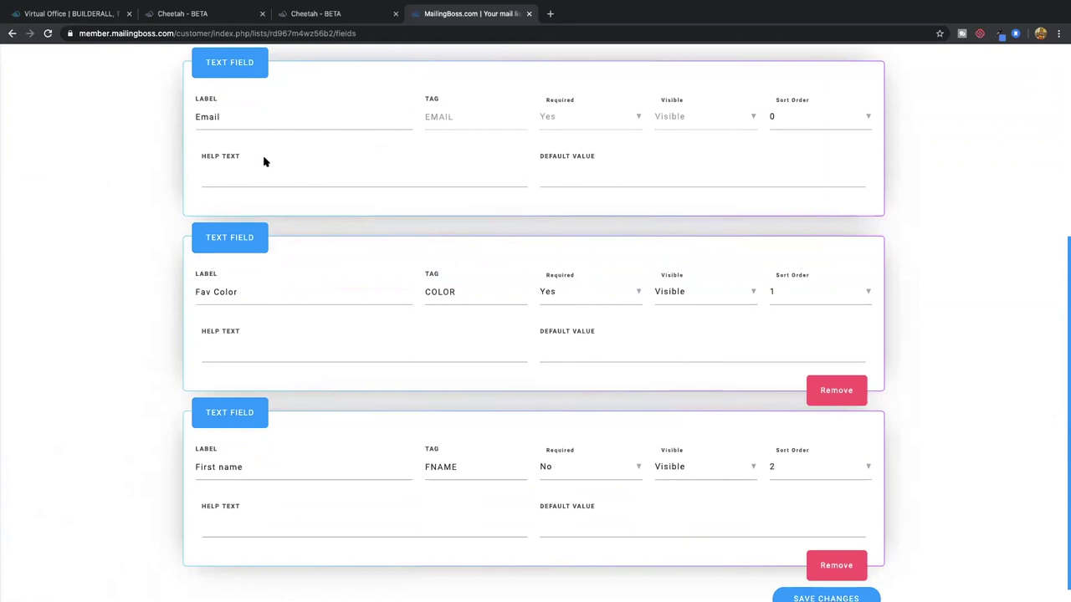
{"action": "scroll", "coordinate": [229, 279], "scroll_direction": "down", "scroll_amount": 1}
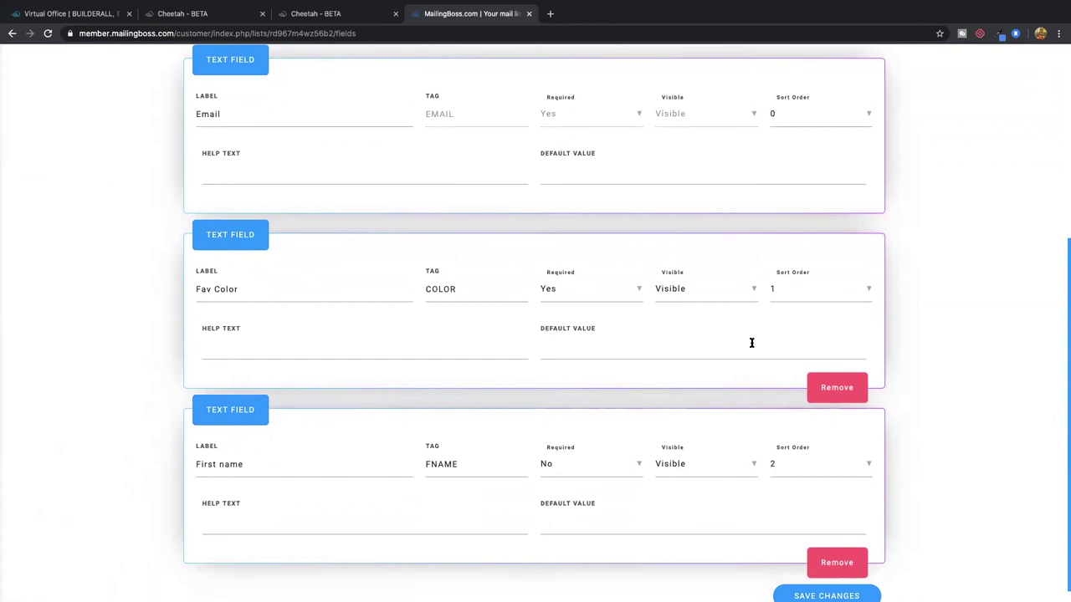
{"action": "left_click", "coordinate": [805, 465]}
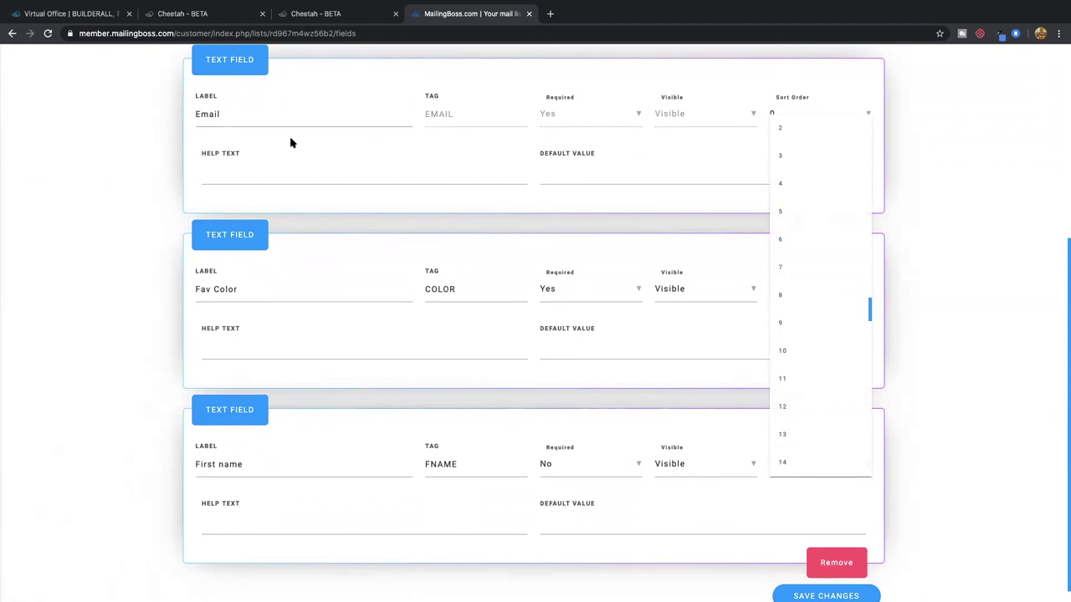
{"action": "scroll", "coordinate": [812, 184], "scroll_direction": "up", "scroll_amount": 3}
{"action": "left_click", "coordinate": [787, 192]}
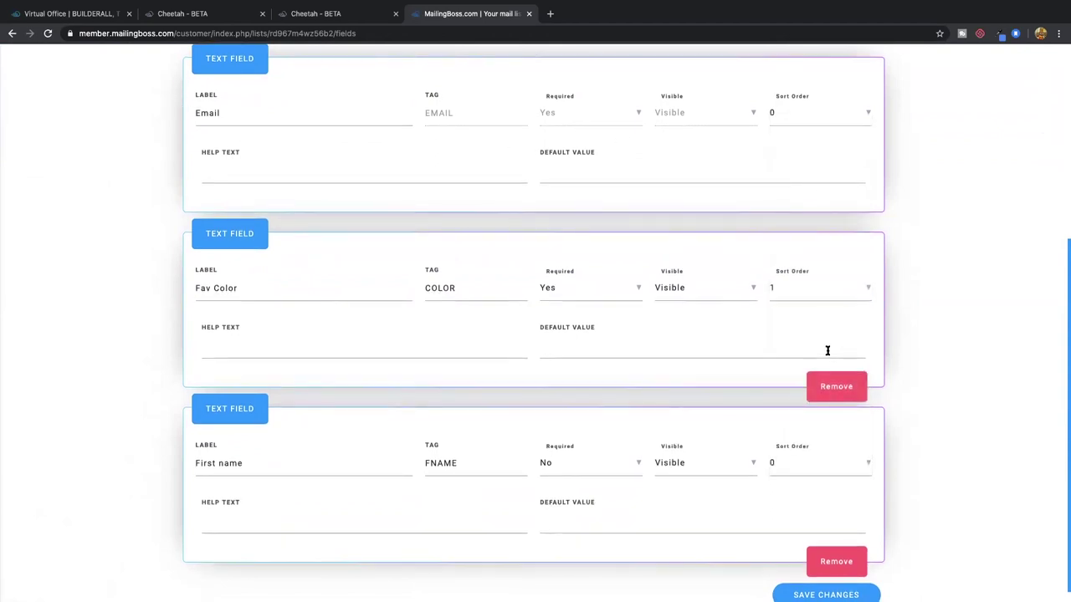
{"action": "left_click", "coordinate": [818, 115]}
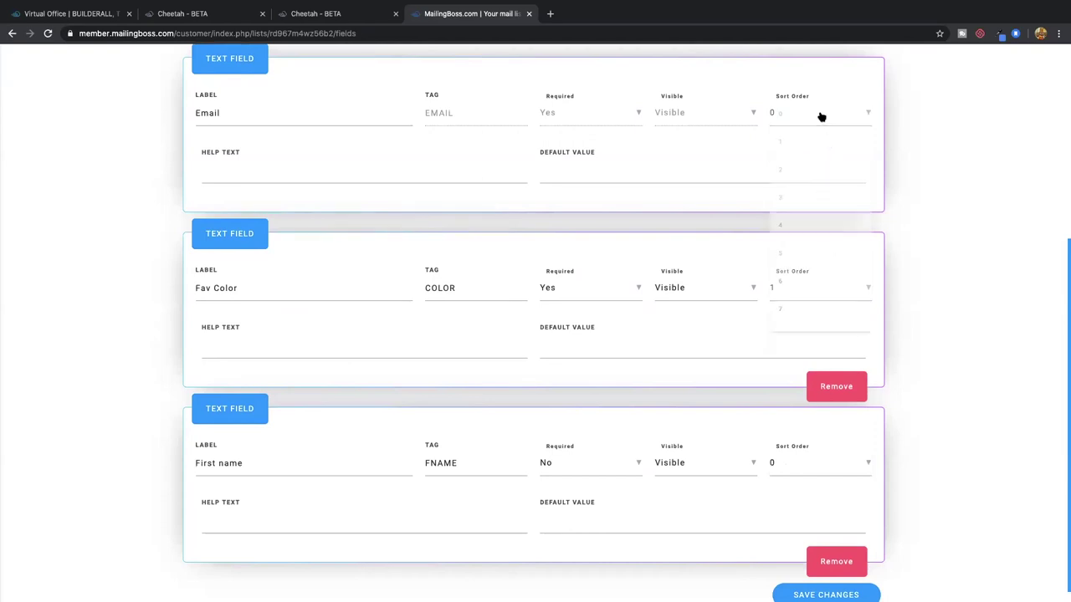
{"action": "left_click", "coordinate": [811, 142]}
{"action": "left_click", "coordinate": [815, 297]}
{"action": "left_click", "coordinate": [799, 325]}
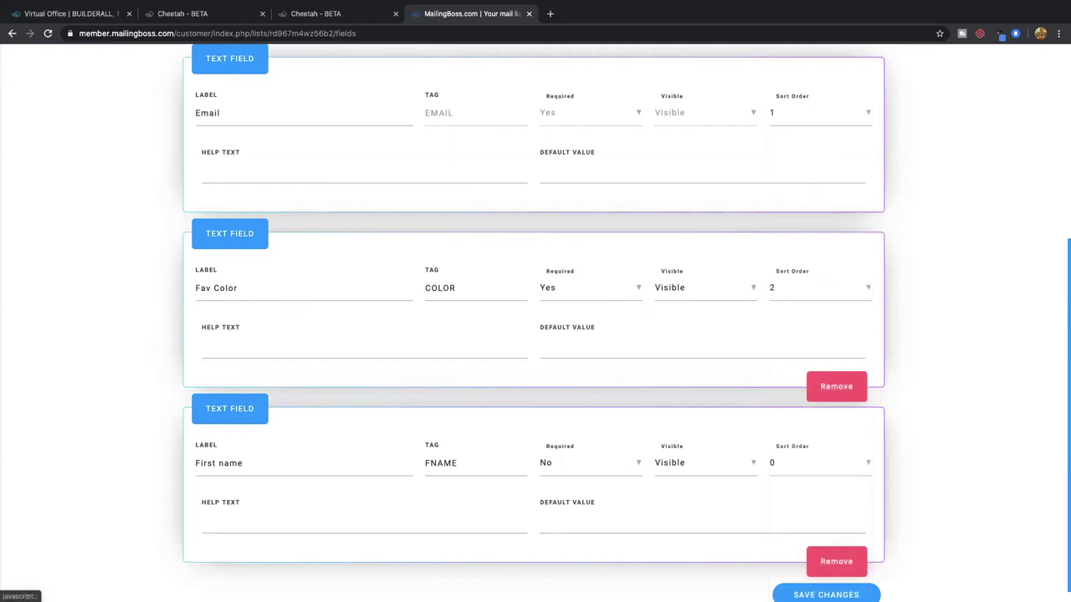
{"action": "left_click", "coordinate": [825, 594]}
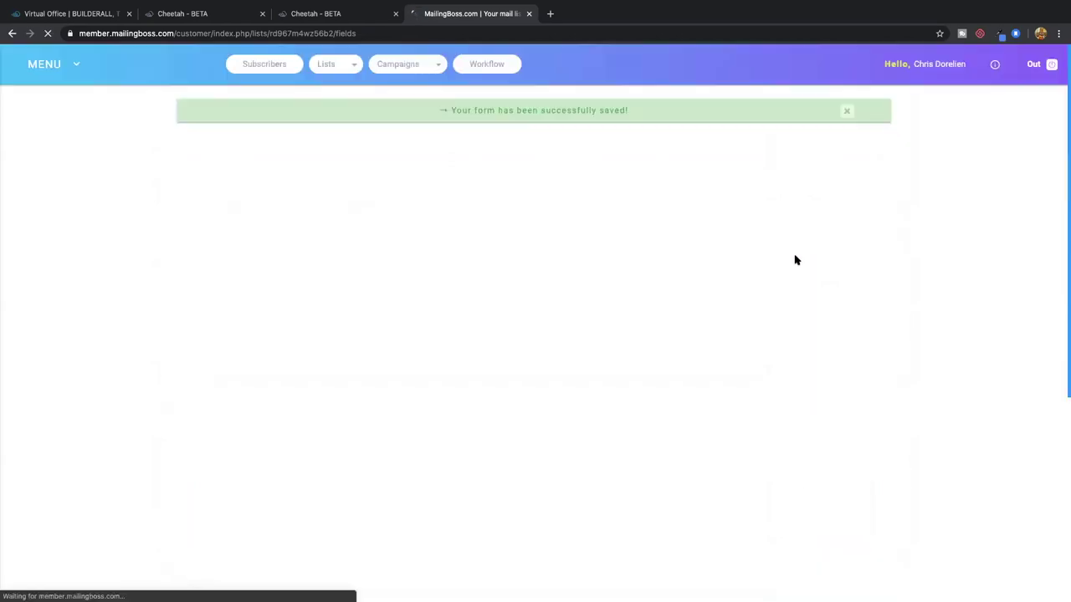
Return to the Cheetah page editor tab
{"action": "scroll", "coordinate": [815, 314], "scroll_direction": "down", "scroll_amount": 4}
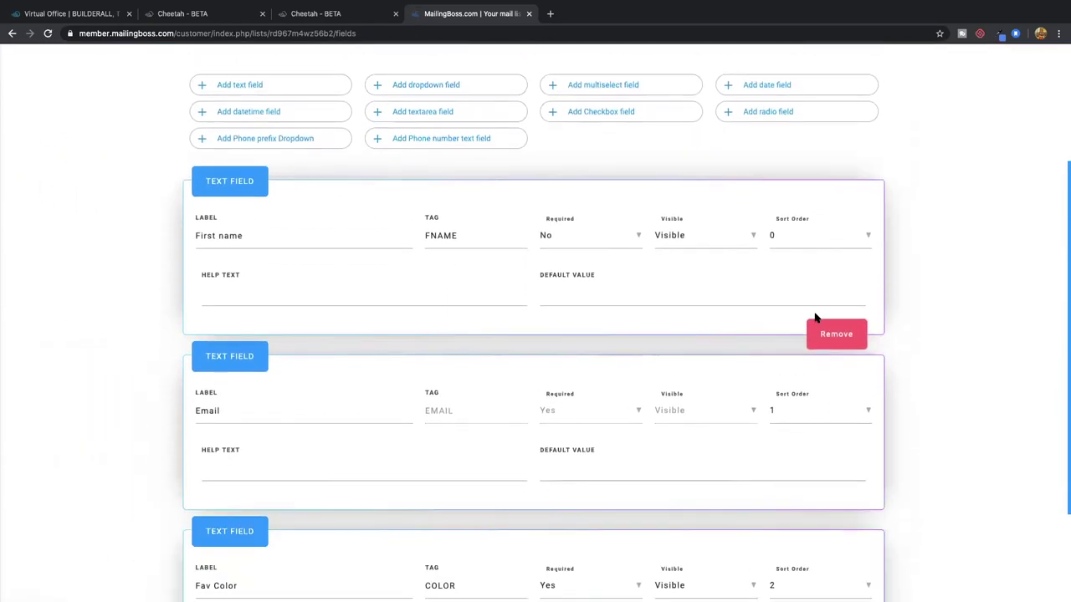
{"action": "scroll", "coordinate": [815, 318], "scroll_direction": "up", "scroll_amount": 3}
{"action": "scroll", "coordinate": [815, 317], "scroll_direction": "up", "scroll_amount": 1}
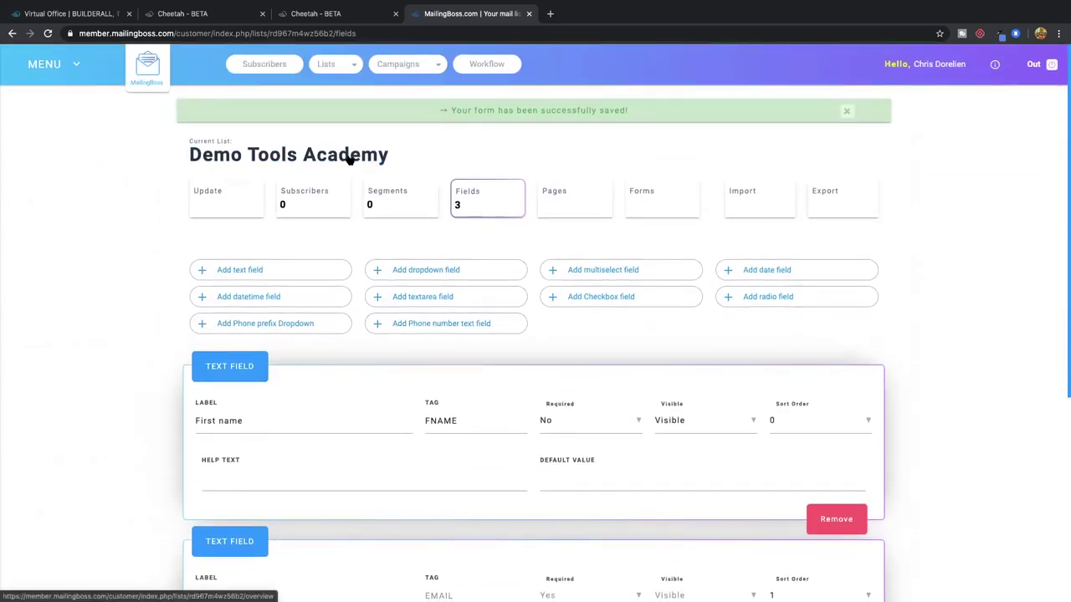
{"action": "left_click", "coordinate": [332, 14]}
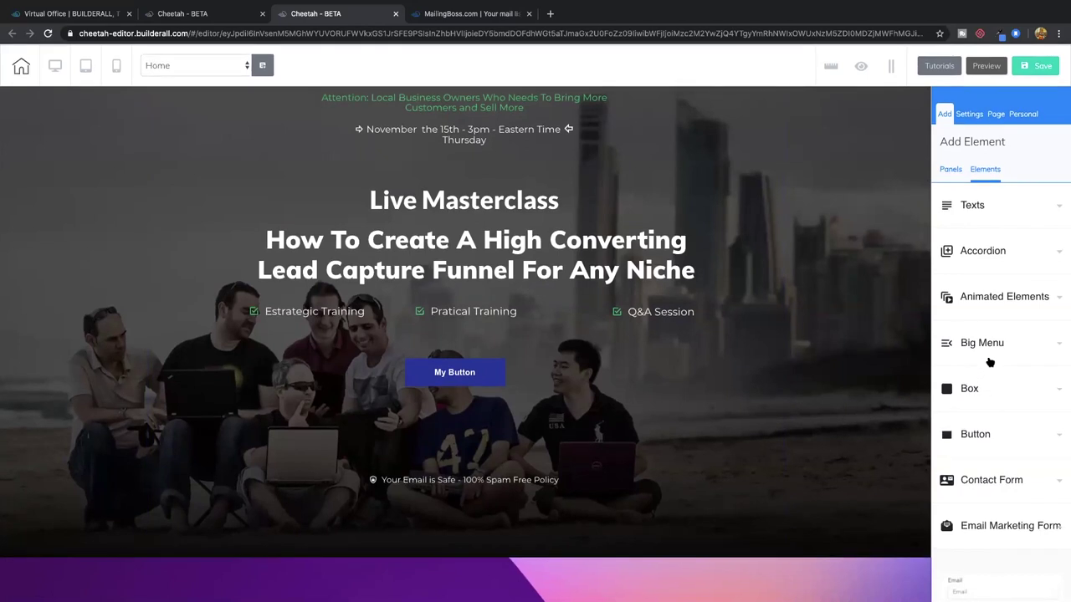
Drop an Email Marketing Form onto the hero section and link it to Demo Tools Academy
{"action": "scroll", "coordinate": [998, 521], "scroll_direction": "down", "scroll_amount": 3}
{"action": "left_click_drag", "start_coordinate": [986, 479], "coordinate": [448, 419]}
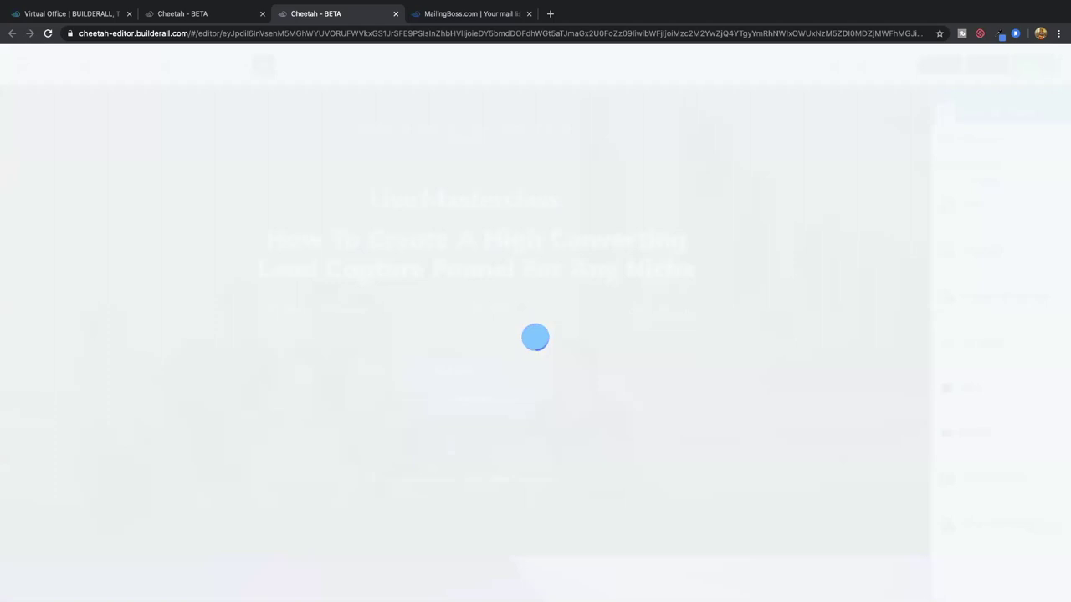
{"action": "scroll", "coordinate": [510, 297], "scroll_direction": "down", "scroll_amount": 5}
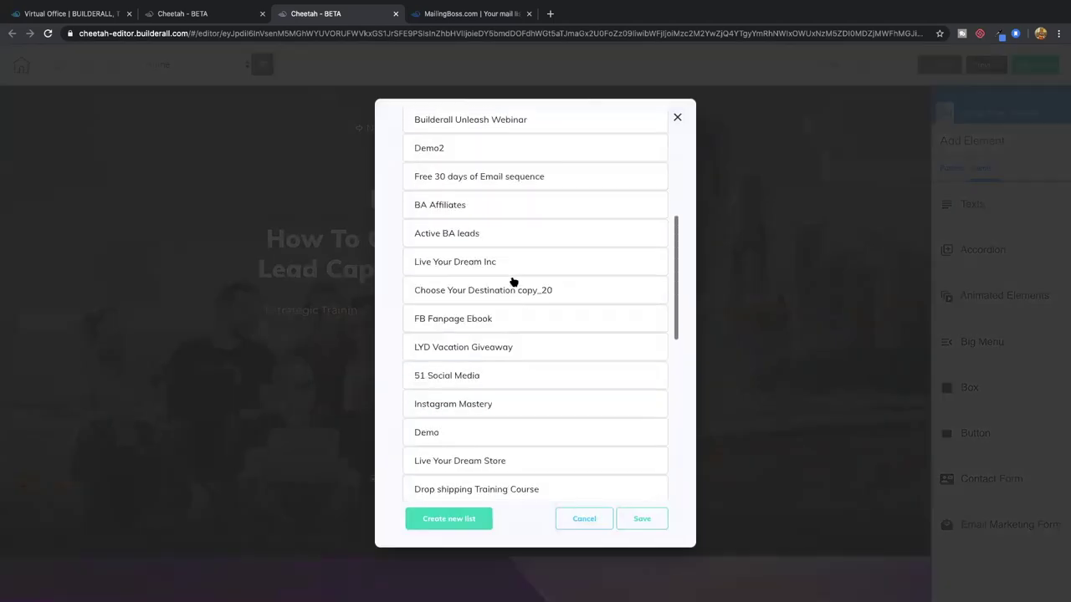
{"action": "scroll", "coordinate": [512, 282], "scroll_direction": "up", "scroll_amount": 5}
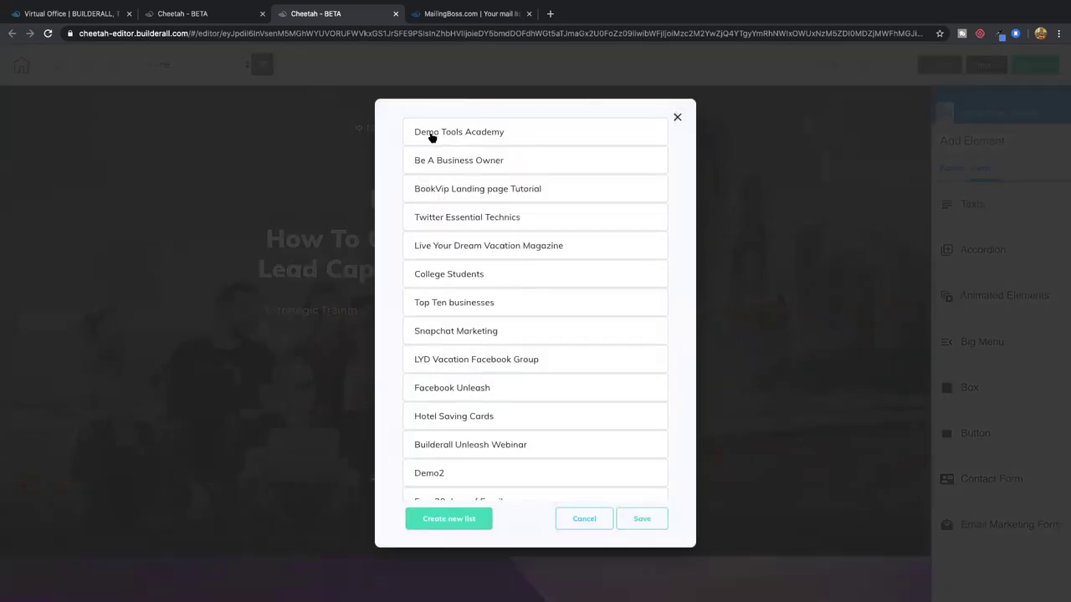
{"action": "left_click", "coordinate": [466, 135]}
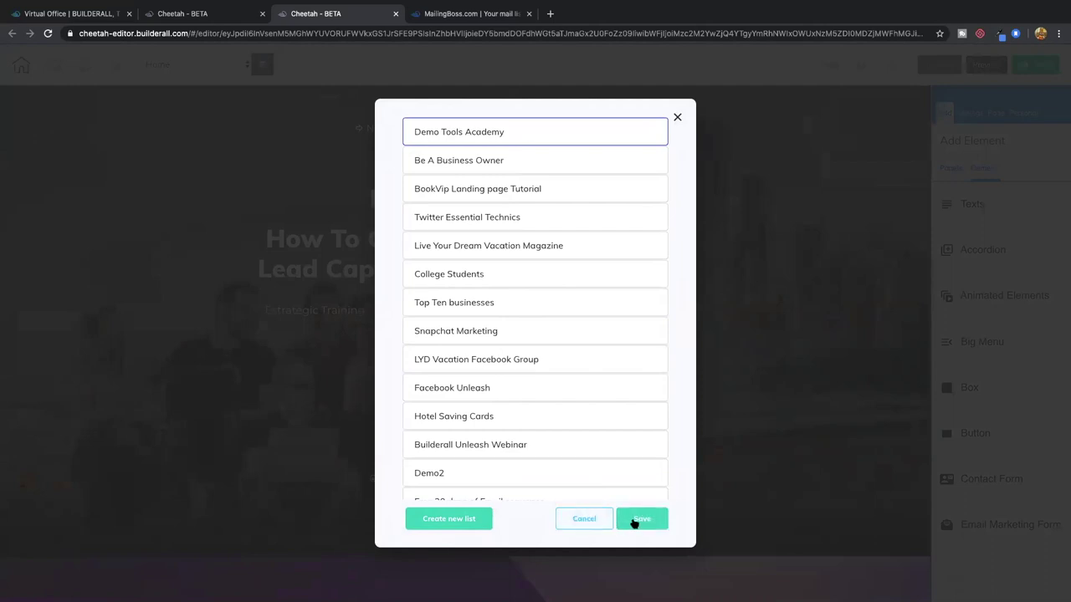
{"action": "left_click", "coordinate": [639, 520]}
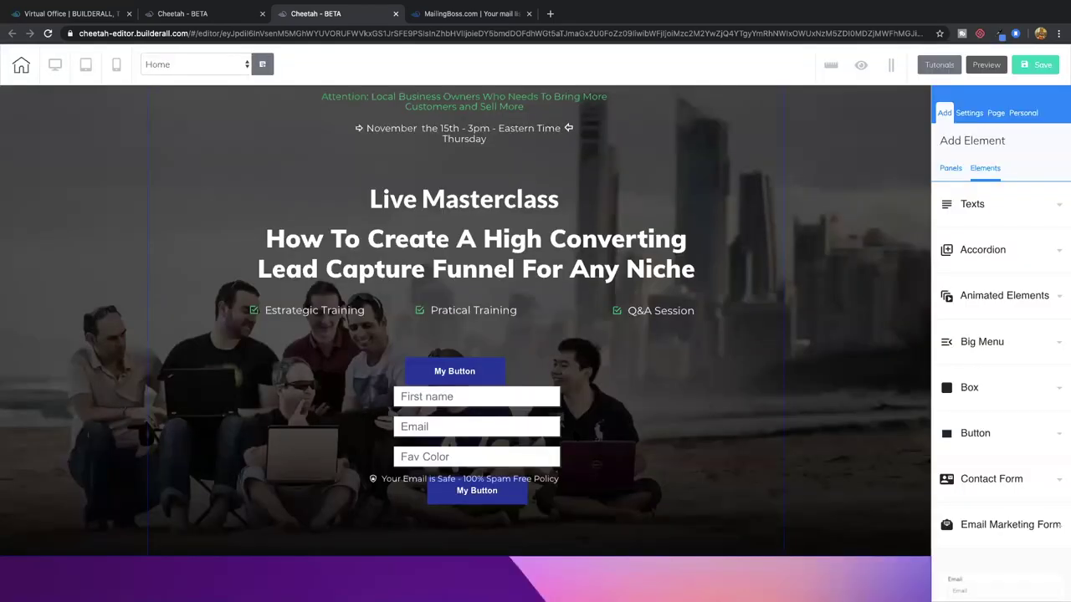
Move the signup form beside My Button and delete the original My Button
{"action": "left_click_drag", "start_coordinate": [486, 403], "coordinate": [632, 361]}
{"action": "left_click", "coordinate": [444, 375]}
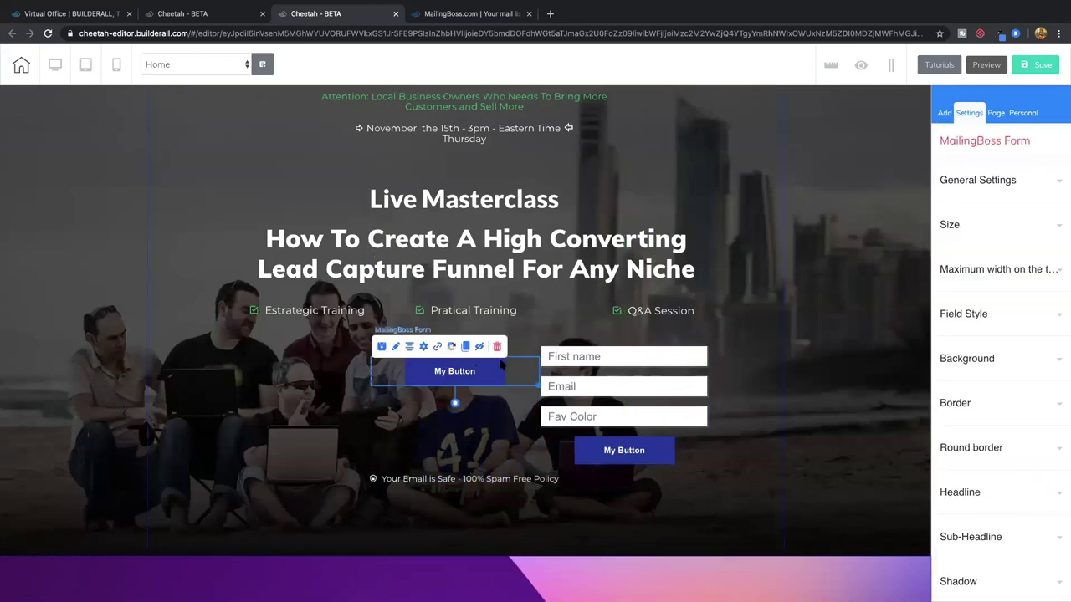
{"action": "left_click", "coordinate": [495, 348]}
{"action": "left_click", "coordinate": [583, 338]}
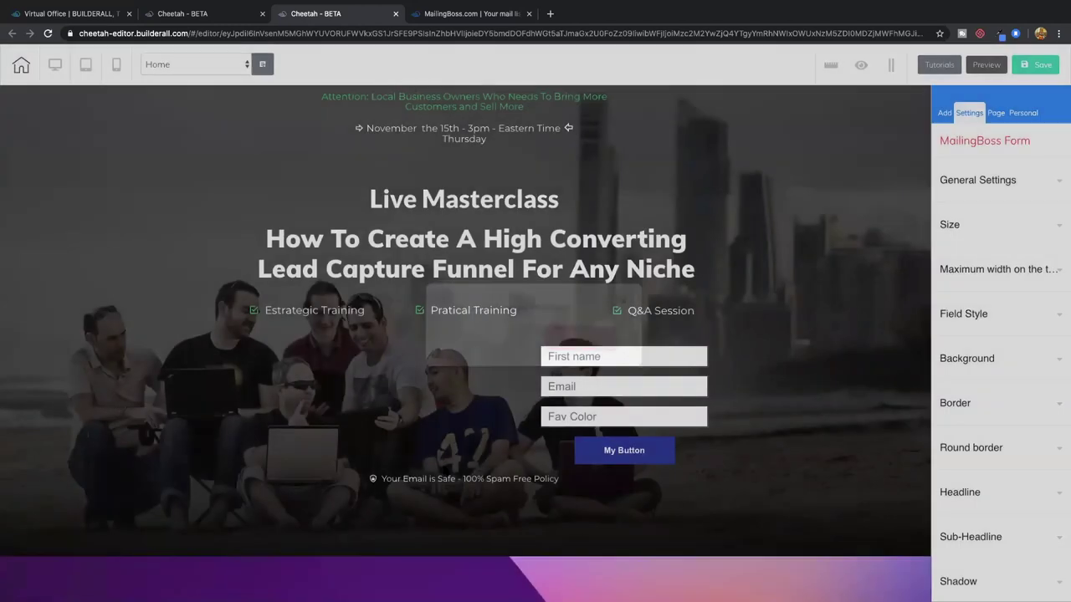
Place the Your Email is Safe note below the form, then centre and widen the form
{"action": "left_click", "coordinate": [474, 480]}
{"action": "left_click_drag", "start_coordinate": [468, 480], "coordinate": [465, 525]}
{"action": "left_click_drag", "start_coordinate": [594, 413], "coordinate": [437, 412]}
{"action": "left_click_drag", "start_coordinate": [595, 463], "coordinate": [640, 462]}
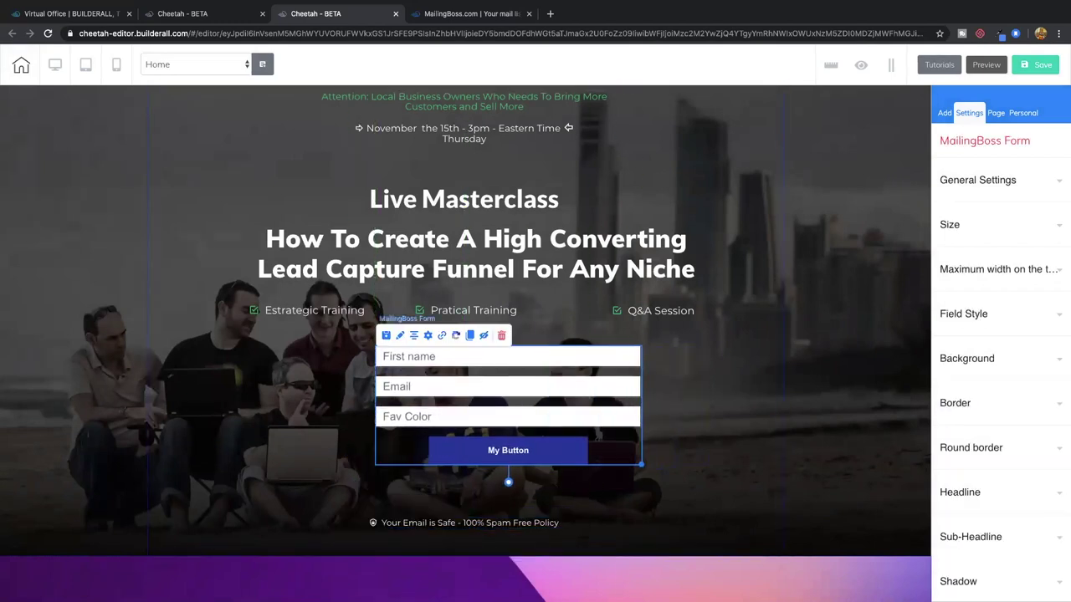
{"action": "left_click", "coordinate": [391, 348]}
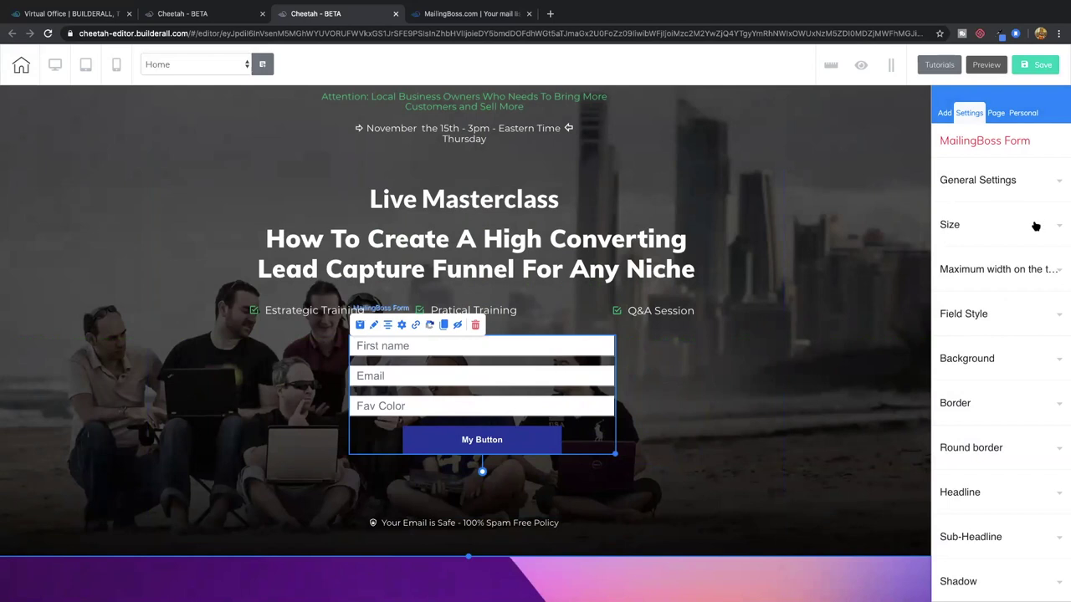
{"action": "left_click", "coordinate": [1008, 184]}
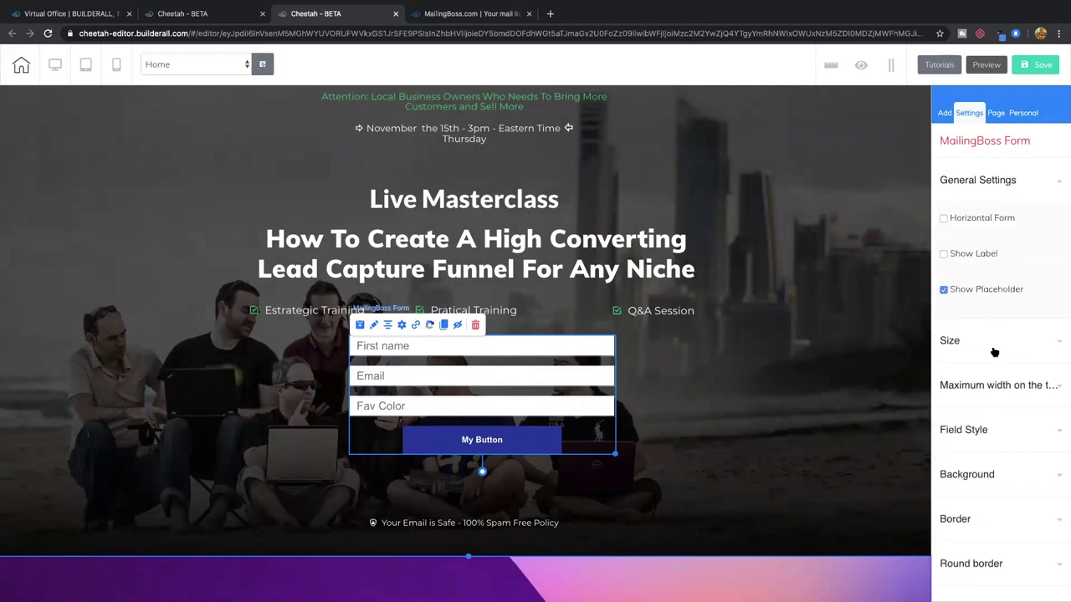
Replace the form button's label My Button with CLICK HERE NOW
{"action": "scroll", "coordinate": [1009, 394], "scroll_direction": "down", "scroll_amount": 2}
{"action": "scroll", "coordinate": [1009, 394], "scroll_direction": "down", "scroll_amount": 1}
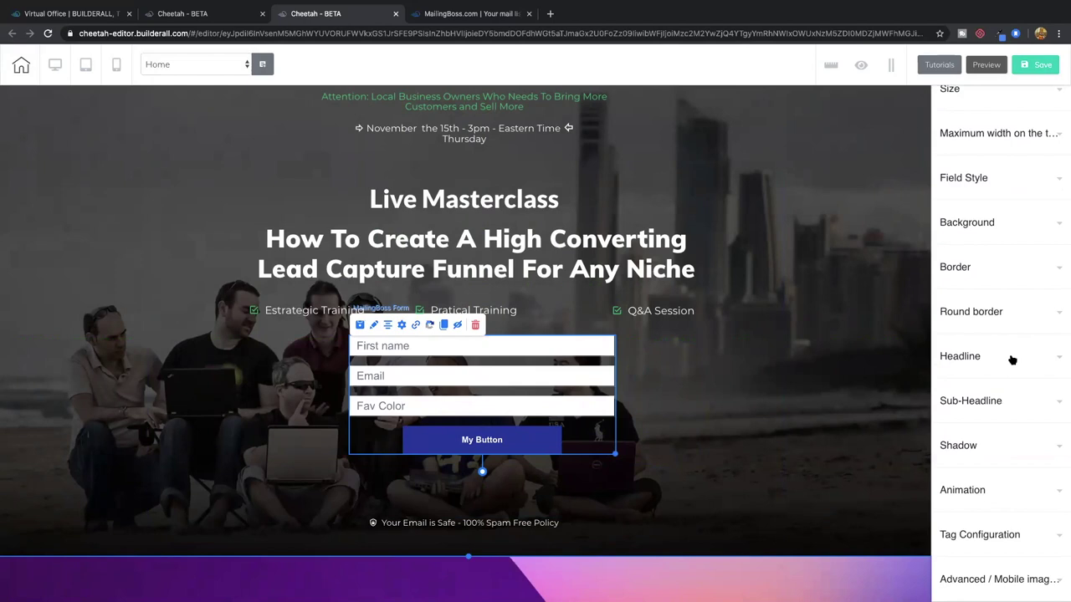
{"action": "left_click", "coordinate": [1012, 358]}
{"action": "scroll", "coordinate": [1008, 363], "scroll_direction": "down", "scroll_amount": 2}
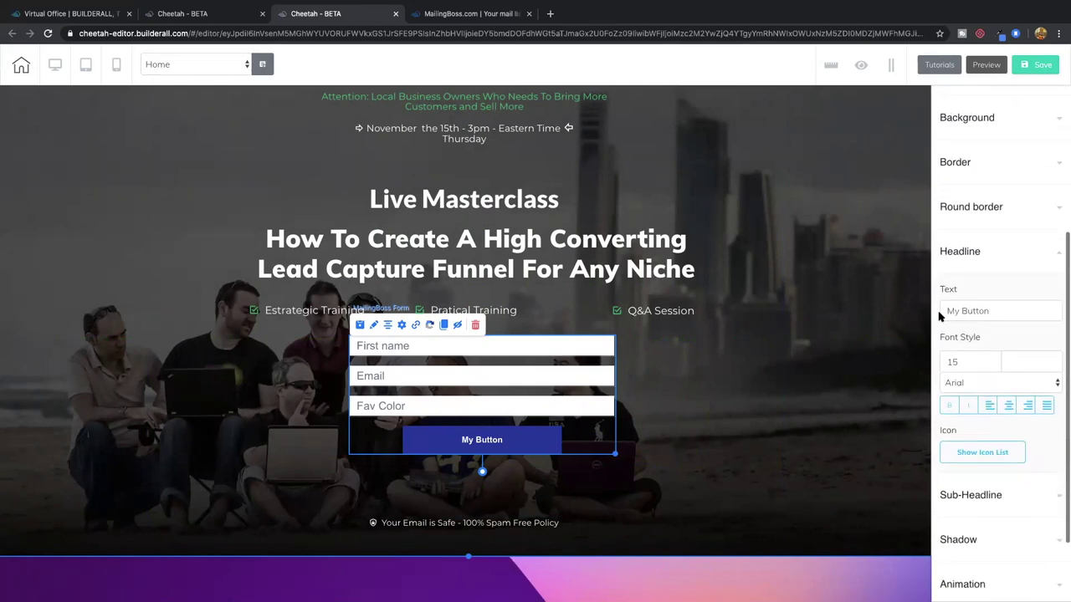
{"action": "triple_click", "coordinate": [995, 314]}
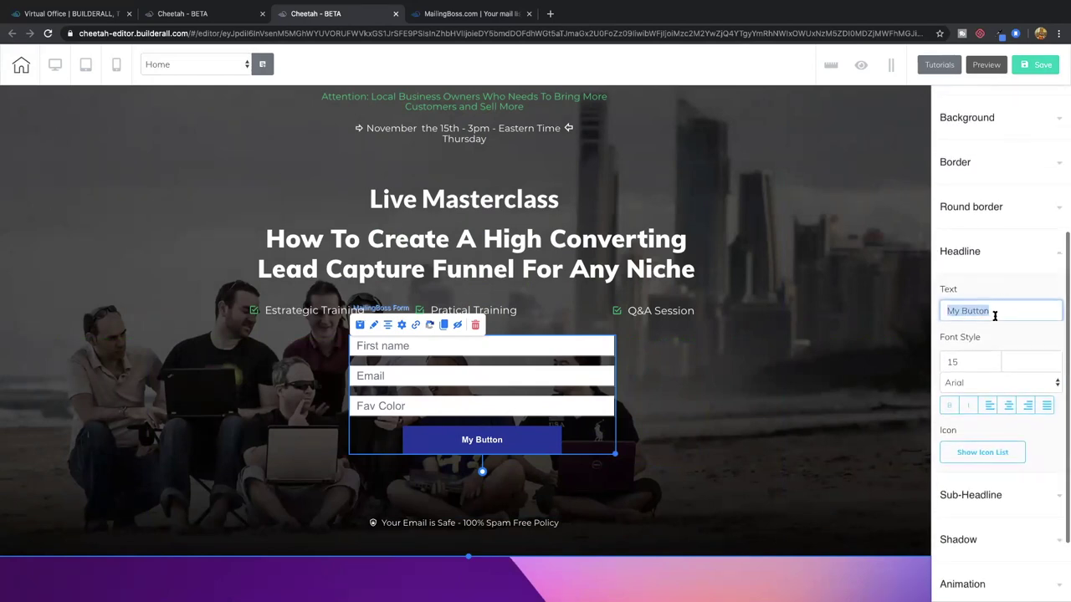
{"action": "type", "text": "Click here"}
{"action": "key", "text": "BackSpace"}
{"action": "key", "text": "BackSpace"}
{"action": "key", "text": "BackSpace"}
{"action": "key", "text": "BackSpace"}
{"action": "key", "text": "BackSpace"}
{"action": "key", "text": "BackSpace"}
{"action": "key", "text": "BackSpace"}
{"action": "key", "text": "BackSpace"}
{"action": "key", "text": "BackSpace"}
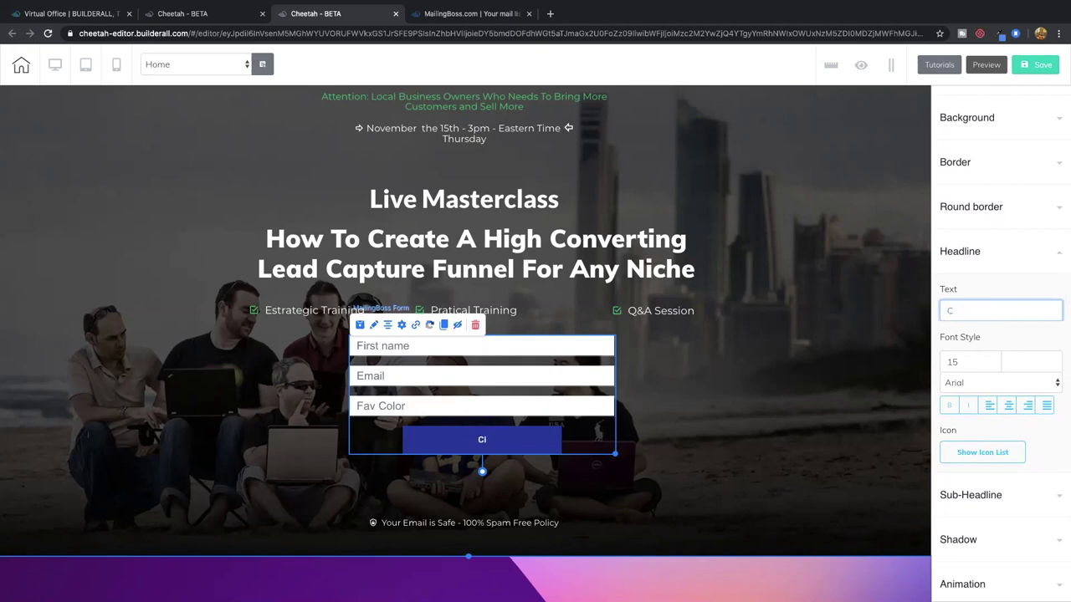
{"action": "type", "text": "click "}
{"action": "type", "text": "ICK HERE NOW"}
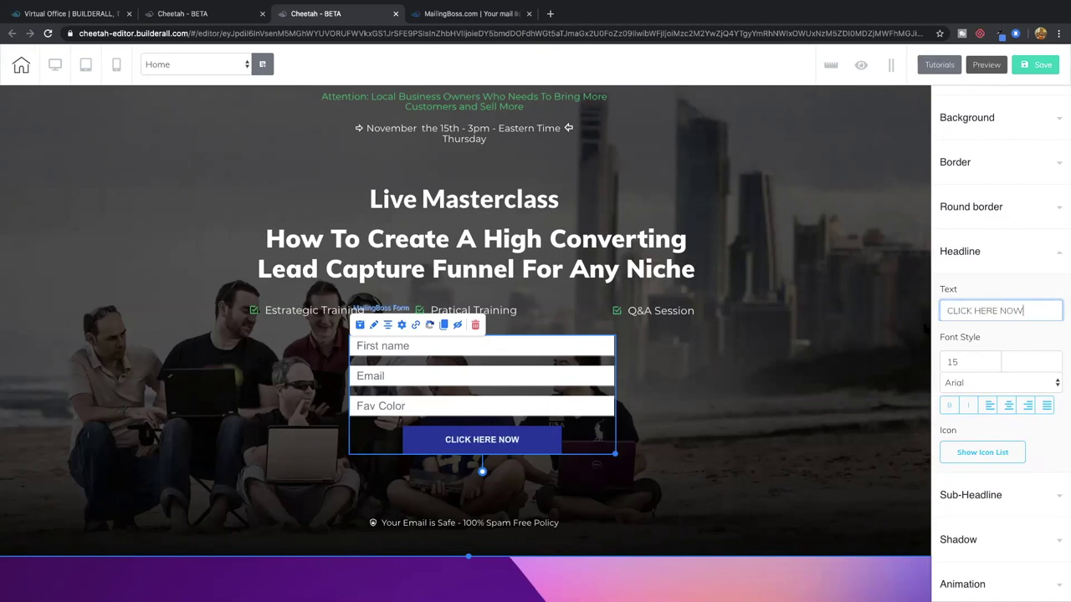
Centre the button label and check the MailingBoss fields page
{"action": "left_click", "coordinate": [1008, 404]}
{"action": "left_click", "coordinate": [661, 398]}
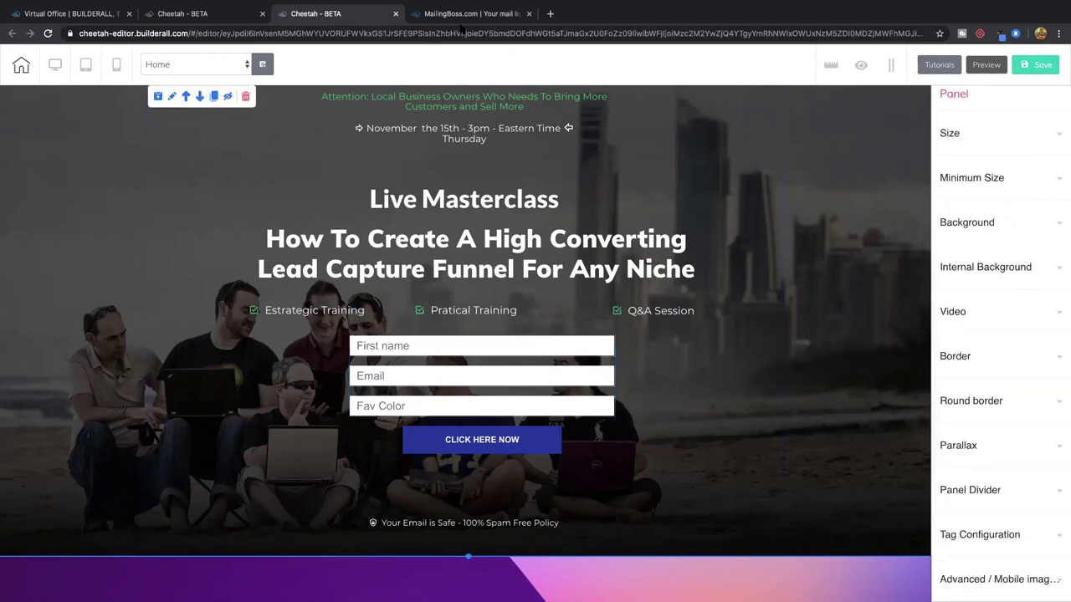
{"action": "left_click", "coordinate": [459, 15]}
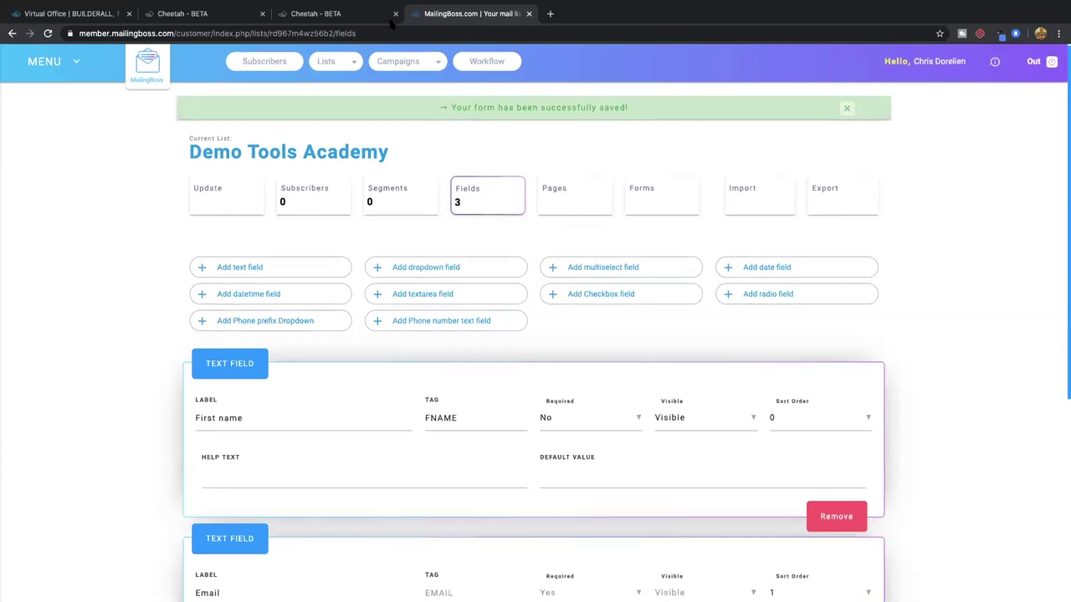
{"action": "left_click", "coordinate": [356, 15]}
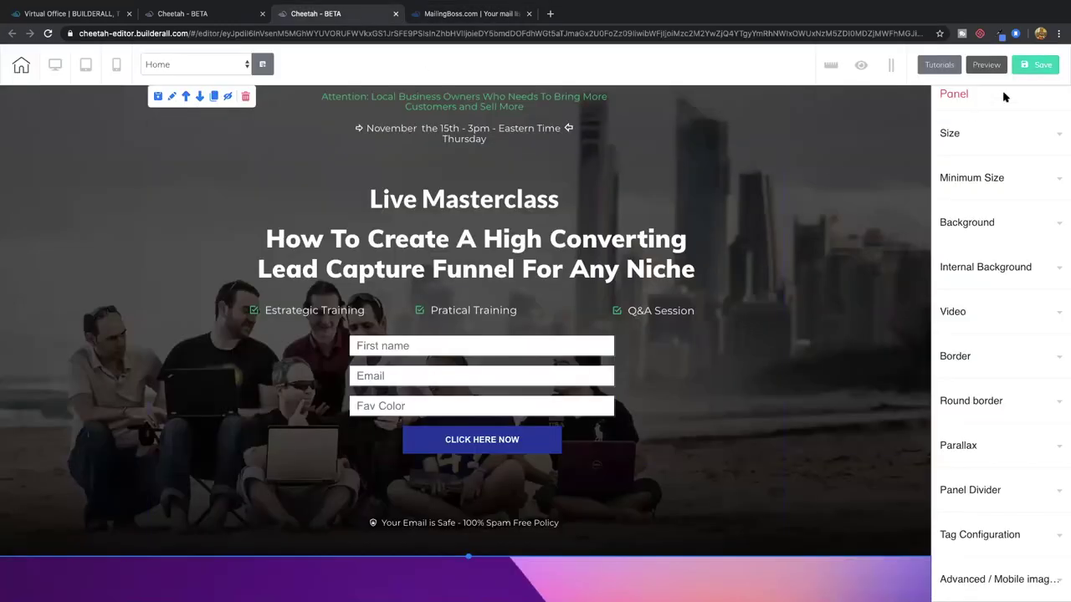
Save and publish the page, then leave the editor, saving changes
{"action": "left_click", "coordinate": [1037, 65]}
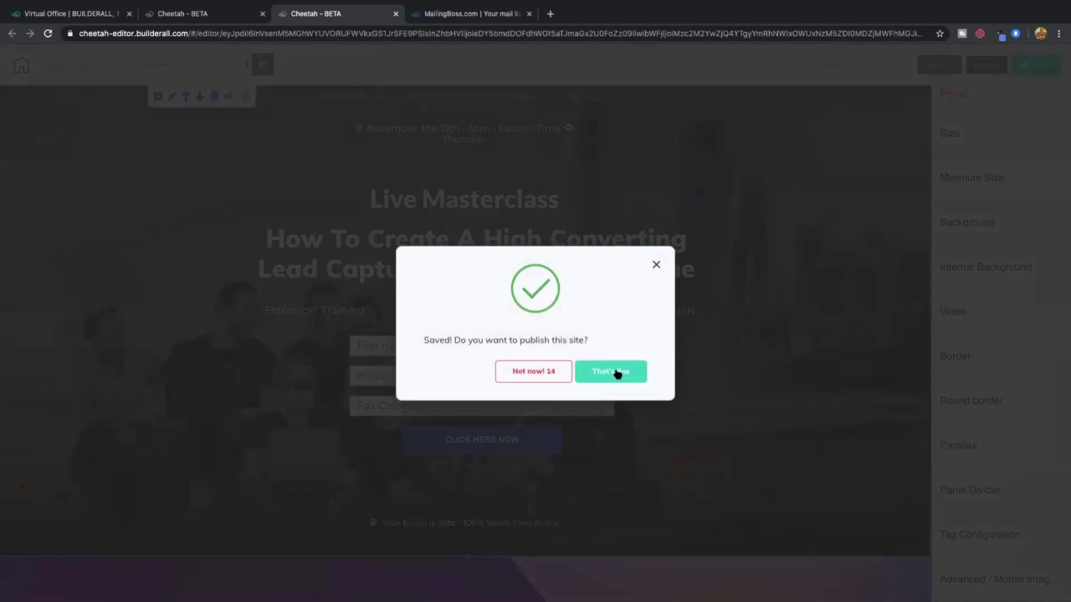
{"action": "left_click", "coordinate": [614, 373]}
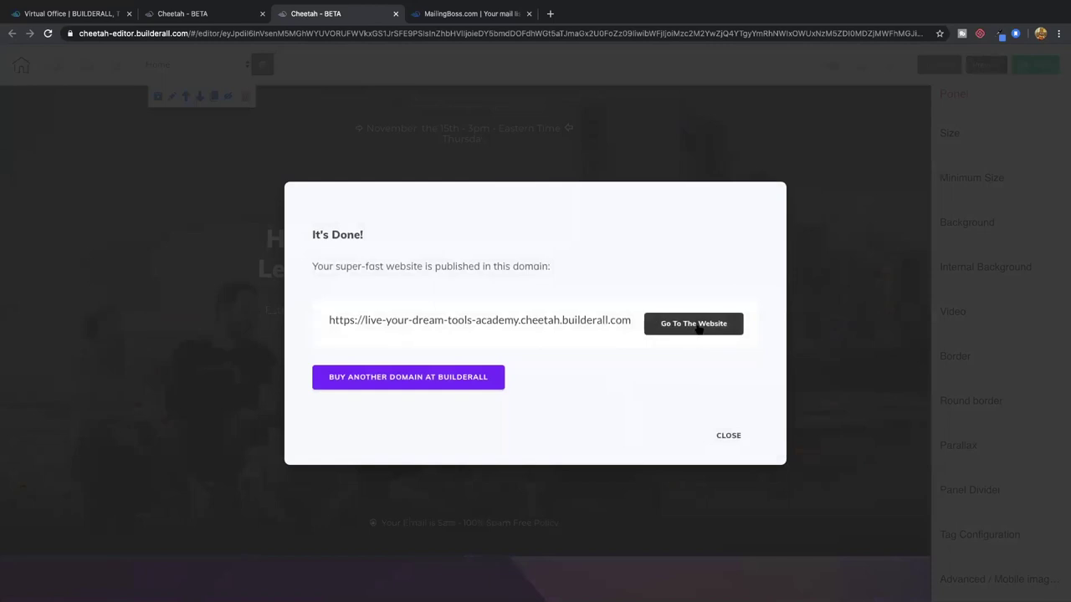
{"action": "left_click", "coordinate": [729, 436]}
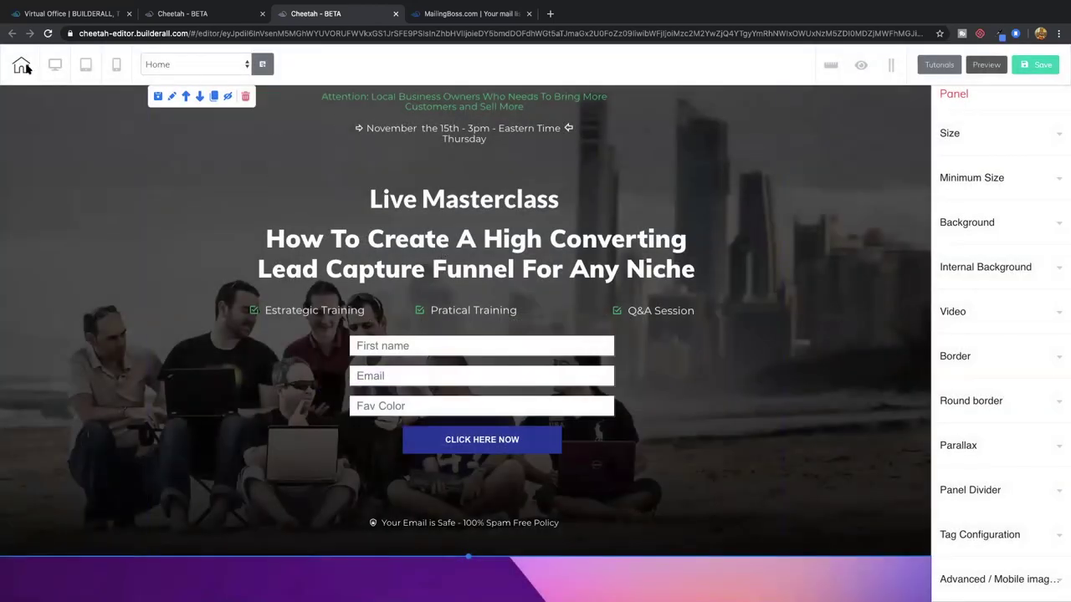
{"action": "left_click", "coordinate": [23, 69]}
{"action": "left_click", "coordinate": [580, 337]}
Save and exit, publish the tools academy site, and view the live HOME page
{"action": "left_click", "coordinate": [566, 333]}
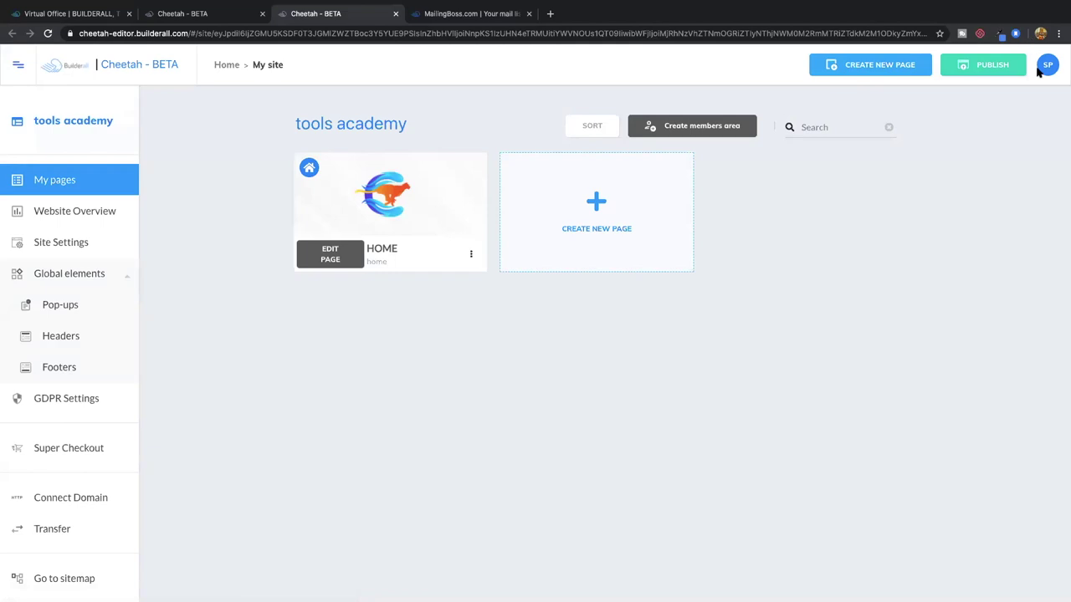
{"action": "left_click", "coordinate": [988, 69]}
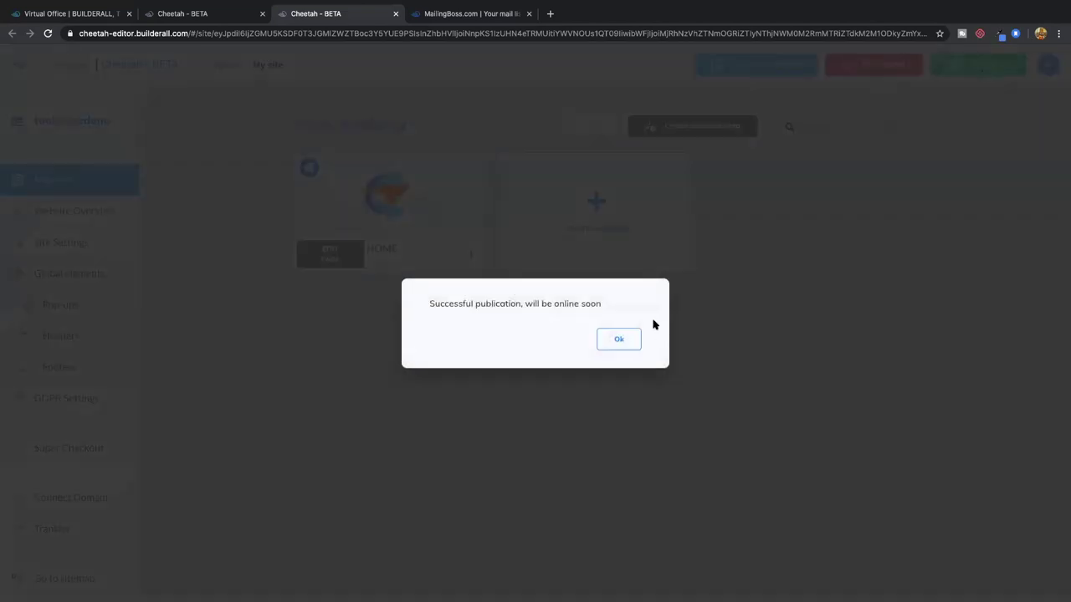
{"action": "left_click", "coordinate": [619, 340]}
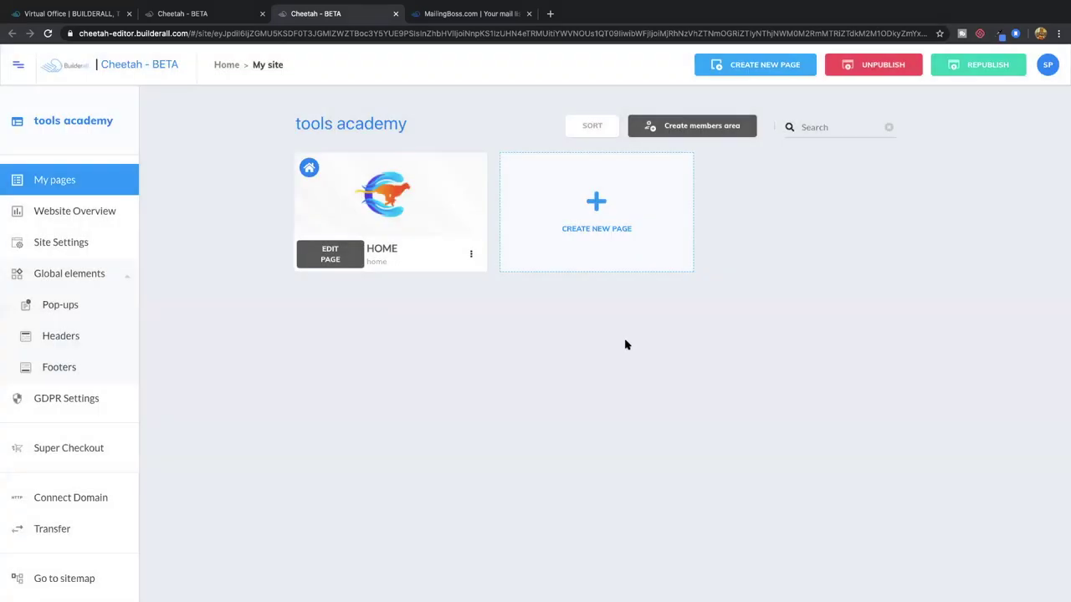
{"action": "left_click", "coordinate": [471, 255]}
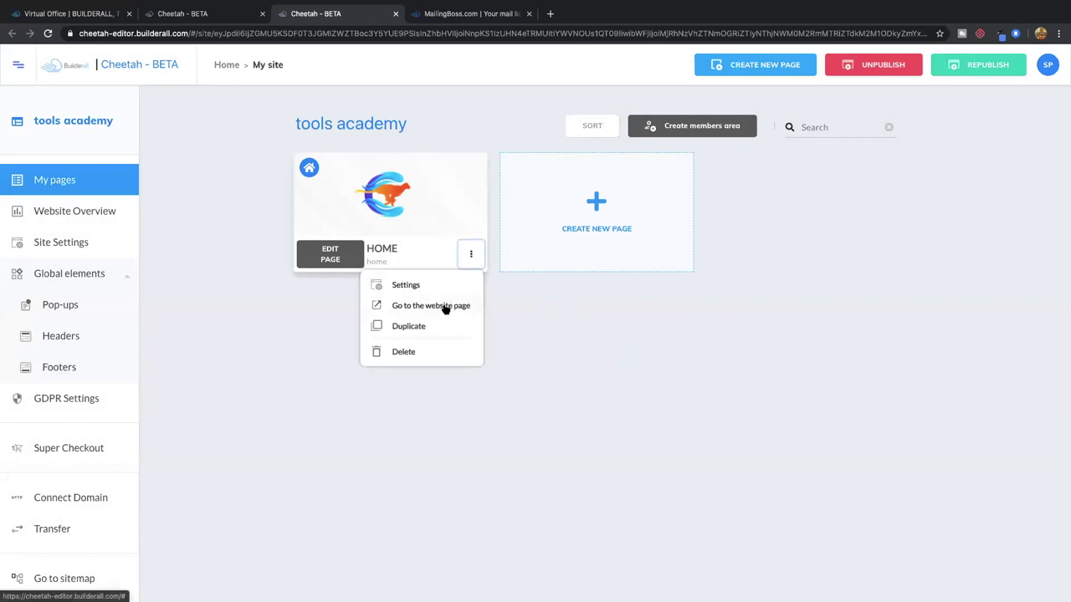
{"action": "left_click", "coordinate": [451, 310]}
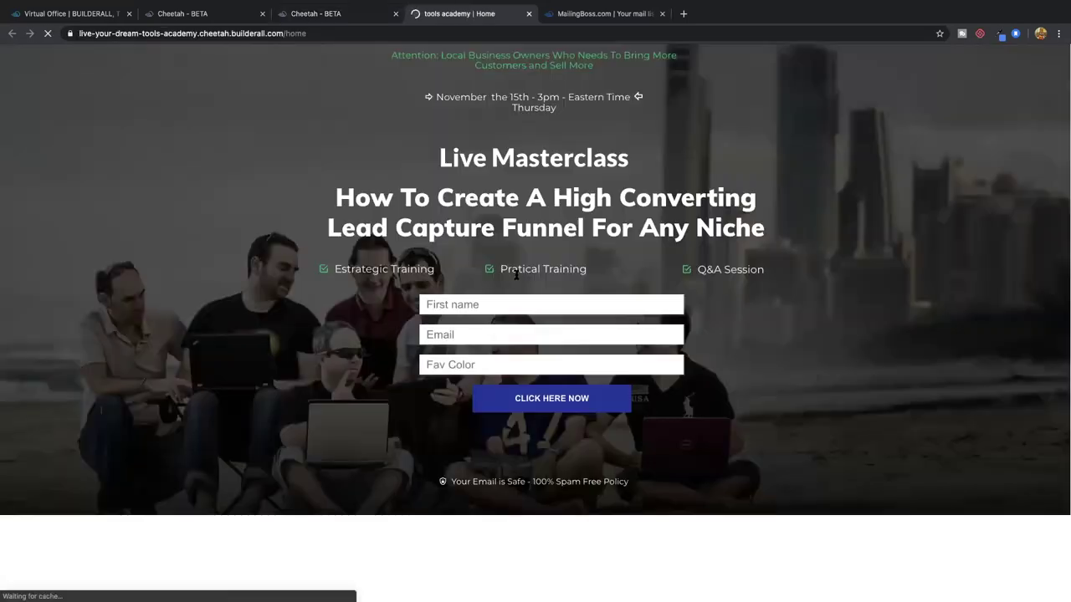
Enter a test first name and email, add Fav Color red after the required-field error, and submit
{"action": "left_click", "coordinate": [486, 304]}
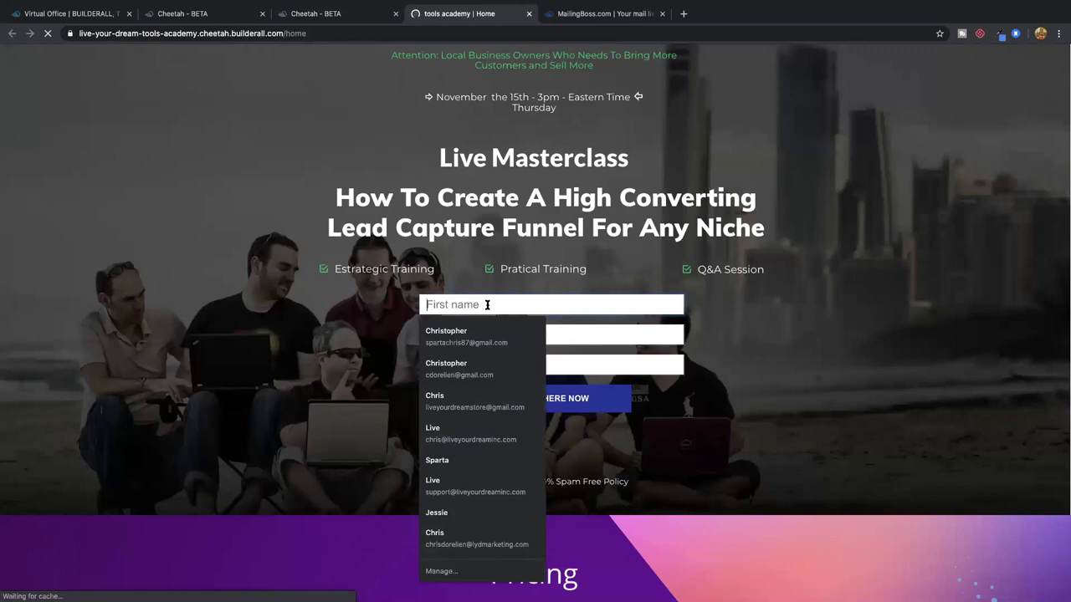
{"action": "type", "text": "chris"}
{"action": "key", "text": "Tab"}
{"action": "type", "text": "q"}
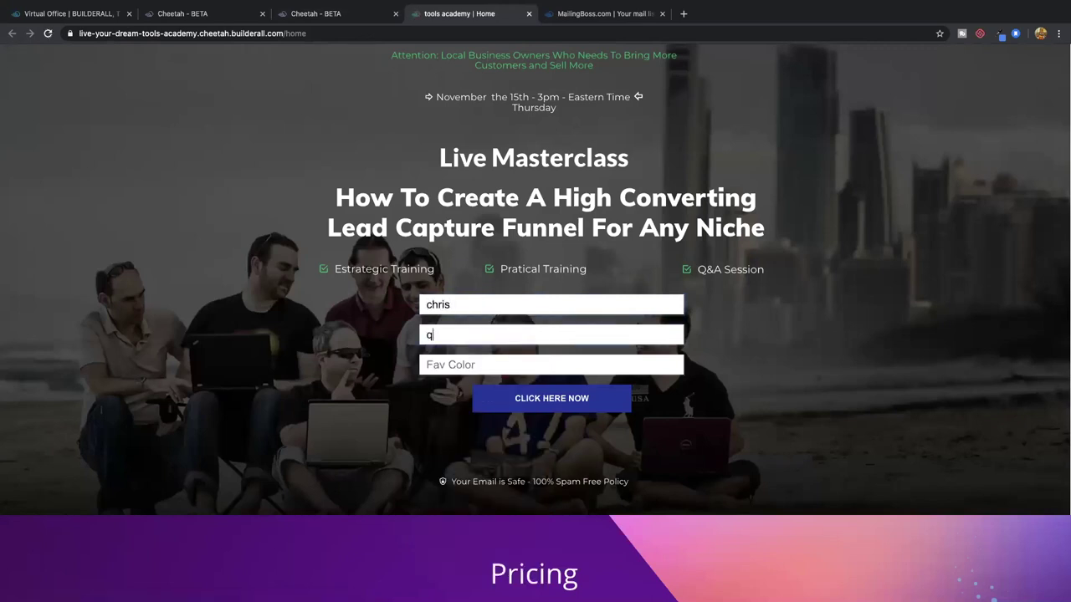
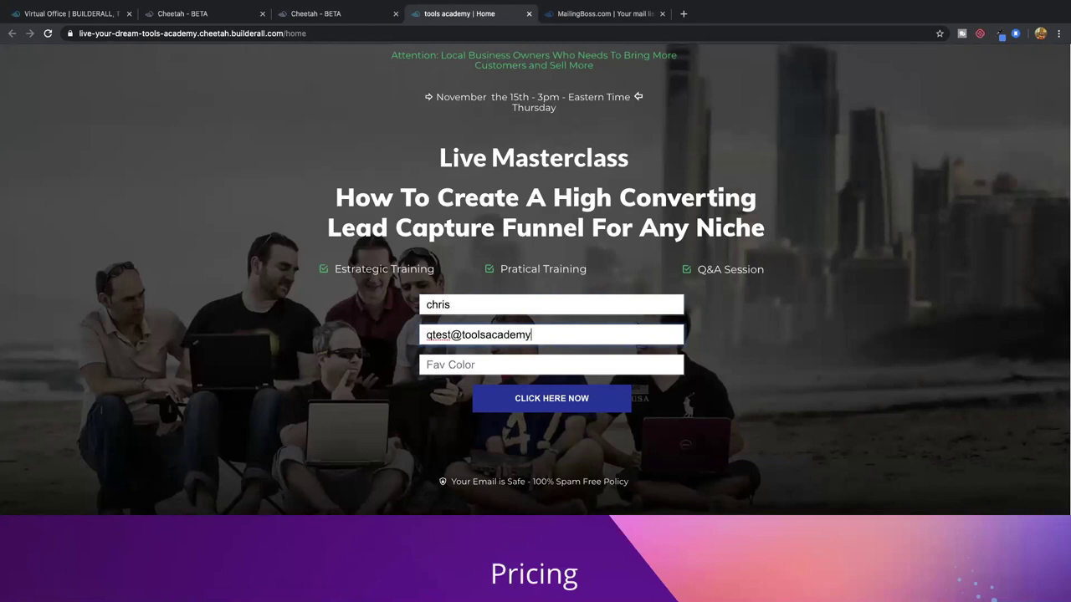
{"action": "left_click", "coordinate": [481, 362]}
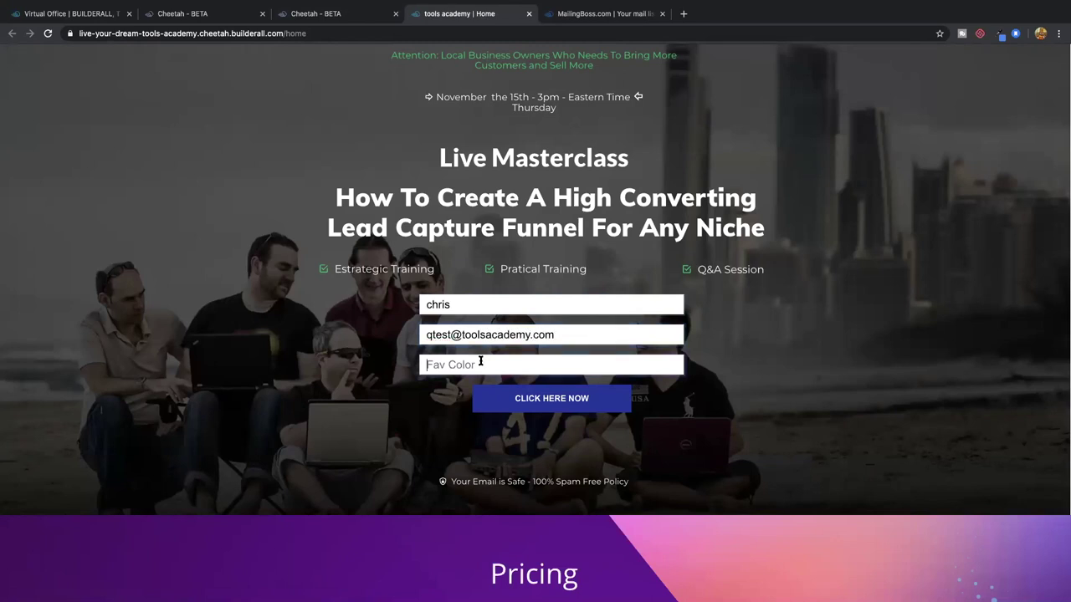
{"action": "left_click", "coordinate": [573, 399]}
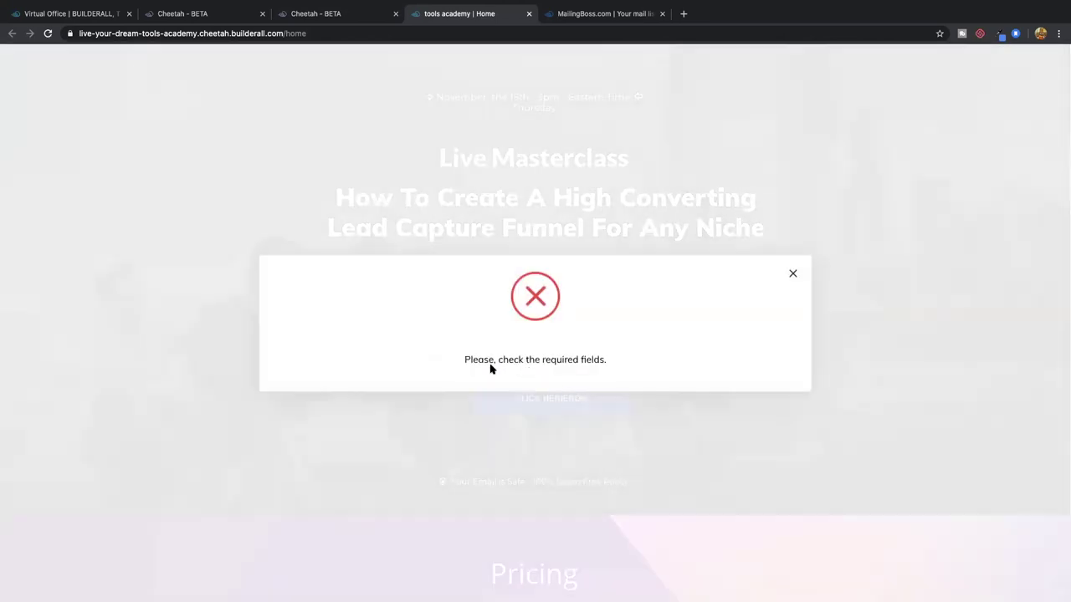
{"action": "left_click", "coordinate": [790, 274]}
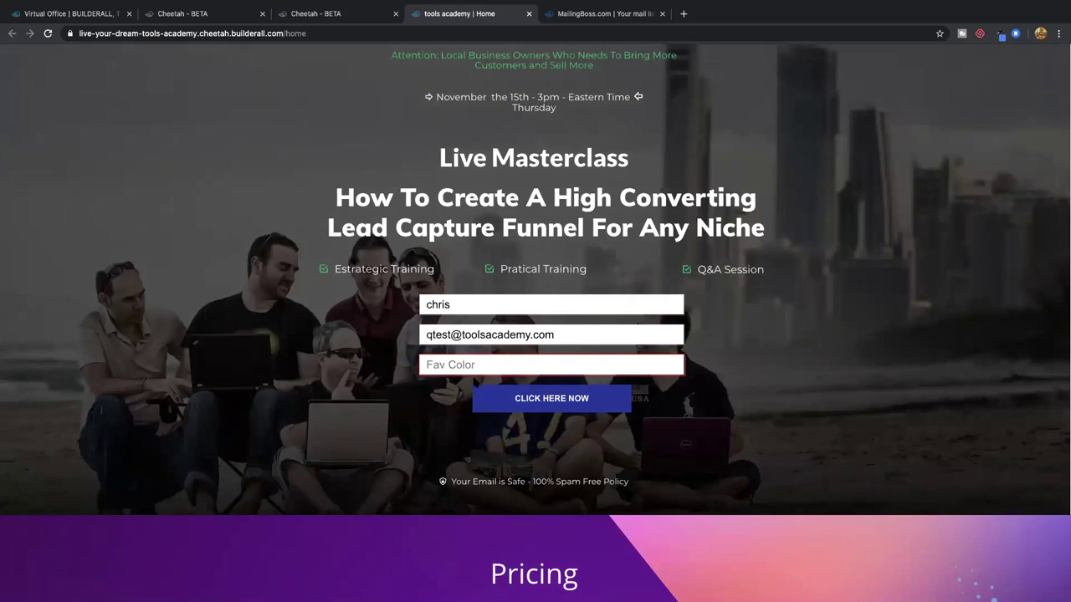
{"action": "left_click", "coordinate": [473, 366]}
{"action": "type", "text": "red"}
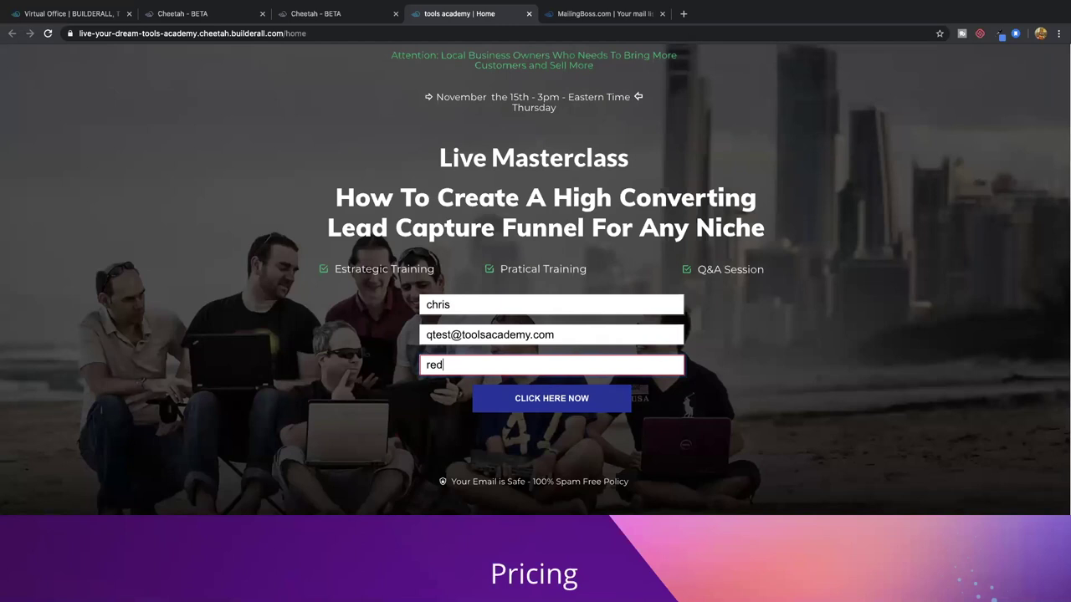
{"action": "left_click", "coordinate": [541, 394]}
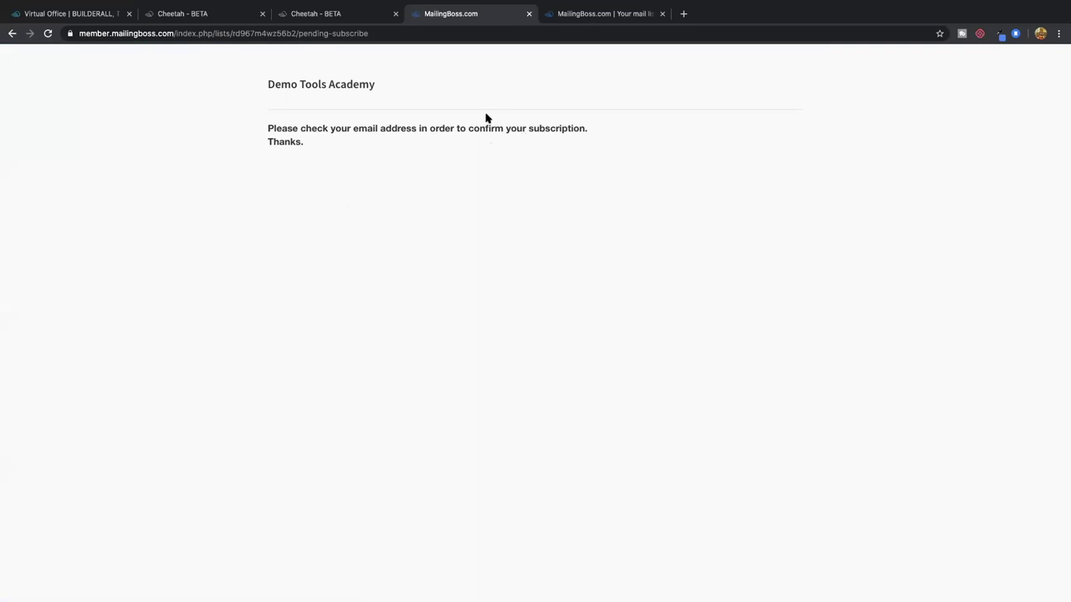
Open the Demo Tools Academy subscribers list in MailingBoss
{"action": "left_click", "coordinate": [606, 15]}
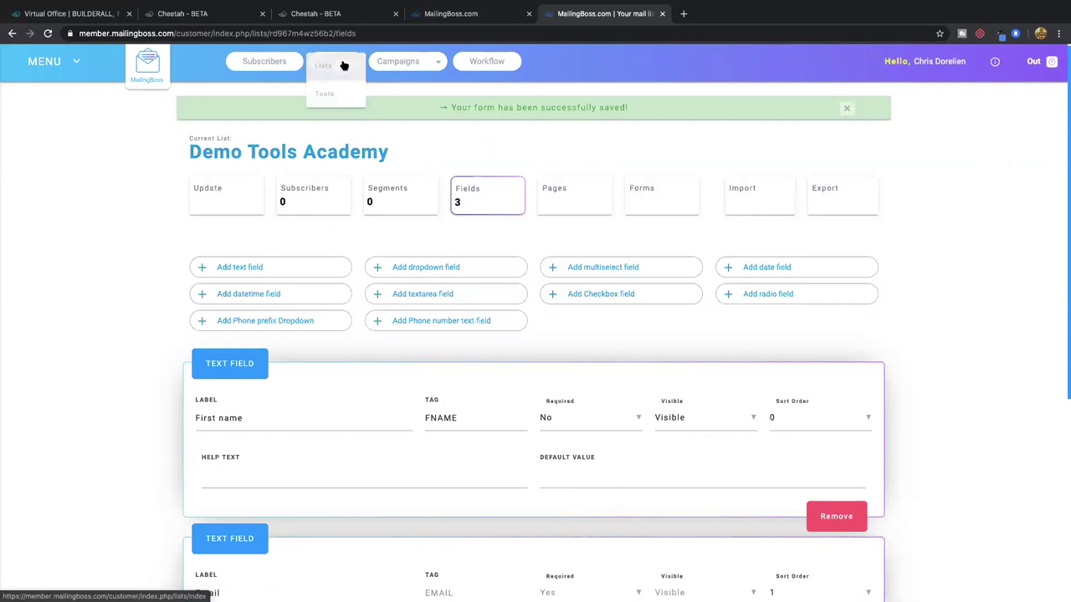
{"action": "left_click", "coordinate": [333, 69]}
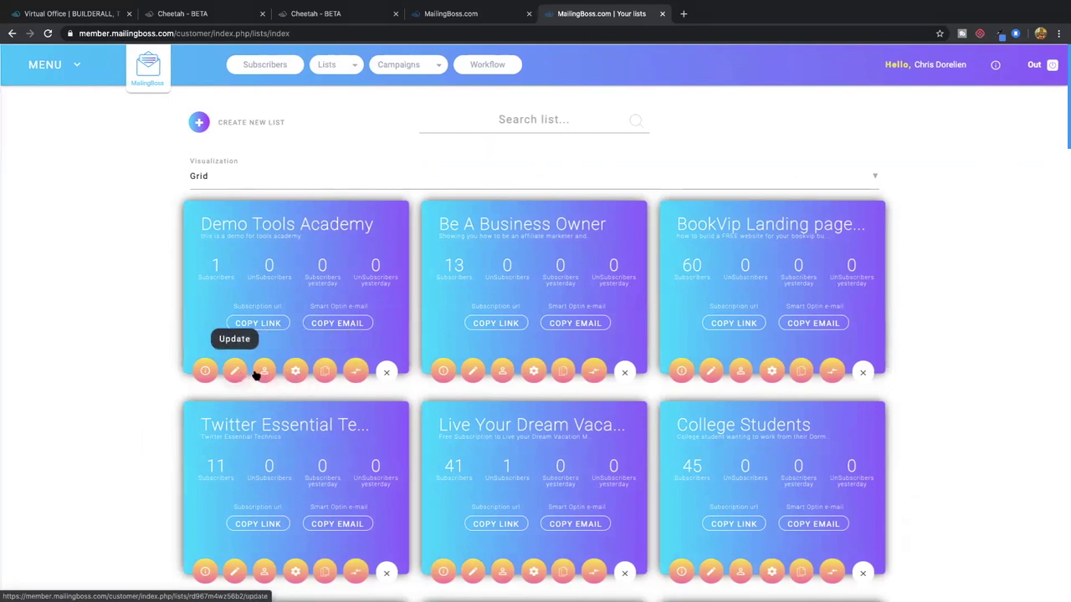
{"action": "left_click", "coordinate": [262, 373]}
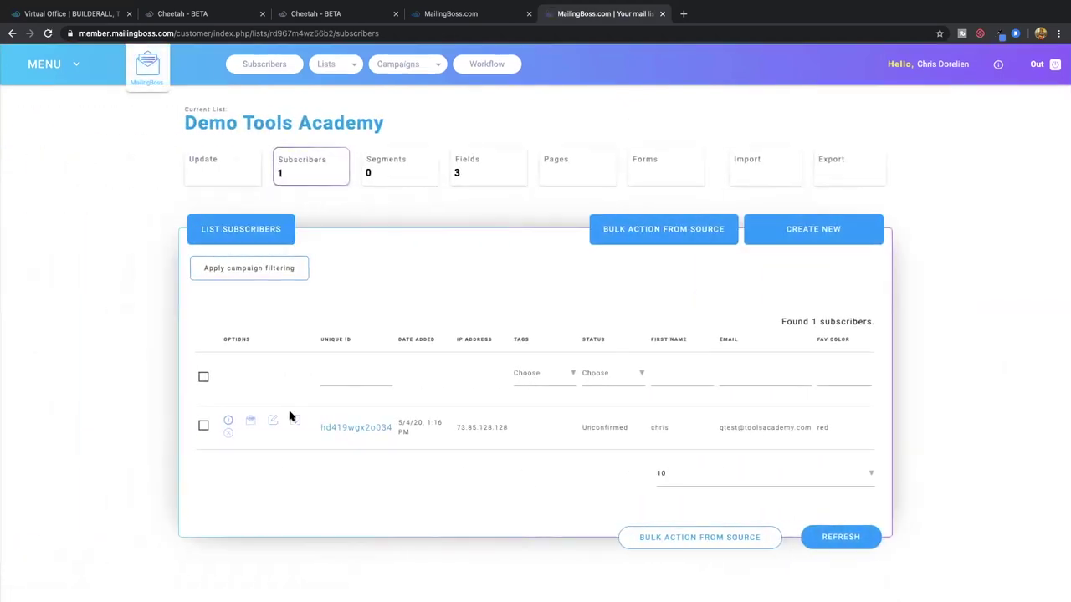
Highlight the subscriber's email and Fav Color value red, then open the custom fields page
{"action": "double_click", "coordinate": [657, 428]}
{"action": "left_click", "coordinate": [722, 428]}
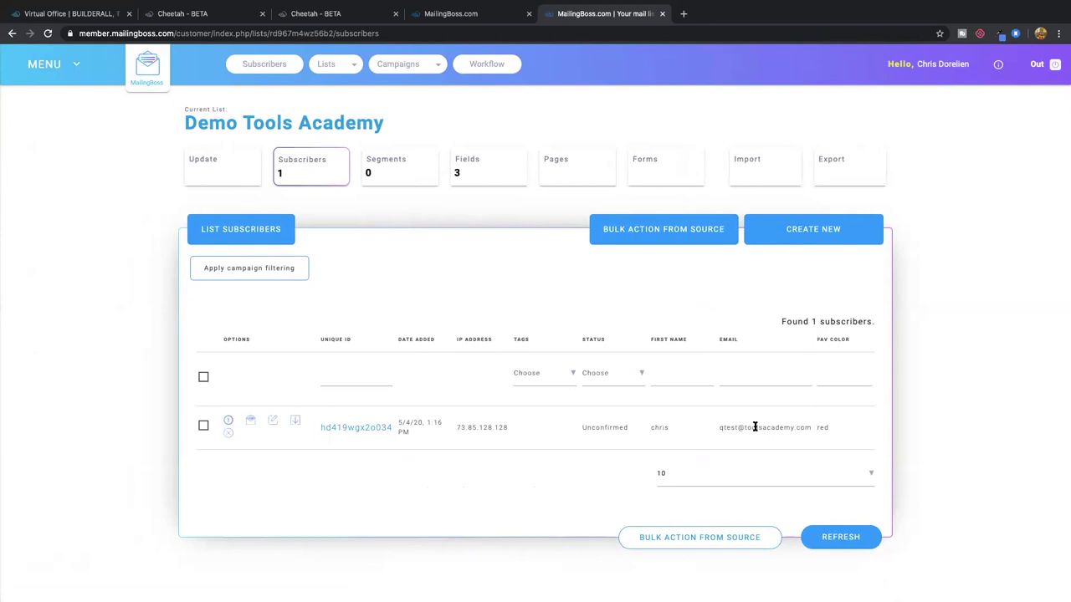
{"action": "triple_click", "coordinate": [810, 426]}
{"action": "double_click", "coordinate": [823, 427]}
{"action": "double_click", "coordinate": [755, 428]}
{"action": "left_click", "coordinate": [481, 171]}
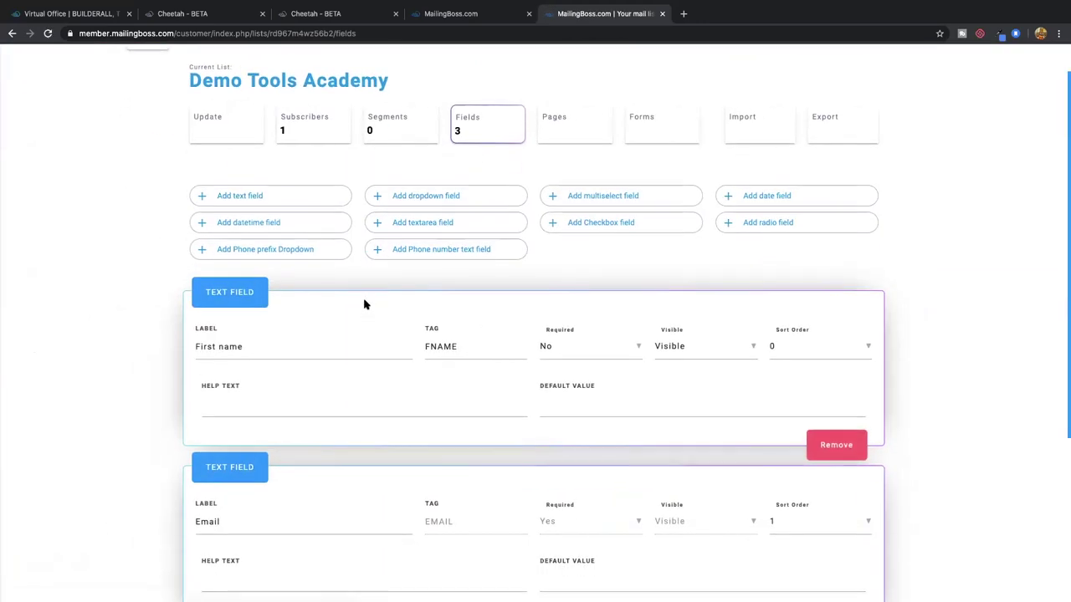
Scroll through the existing custom fields and add a new dropdown field
{"action": "scroll", "coordinate": [364, 304], "scroll_direction": "down", "scroll_amount": 3}
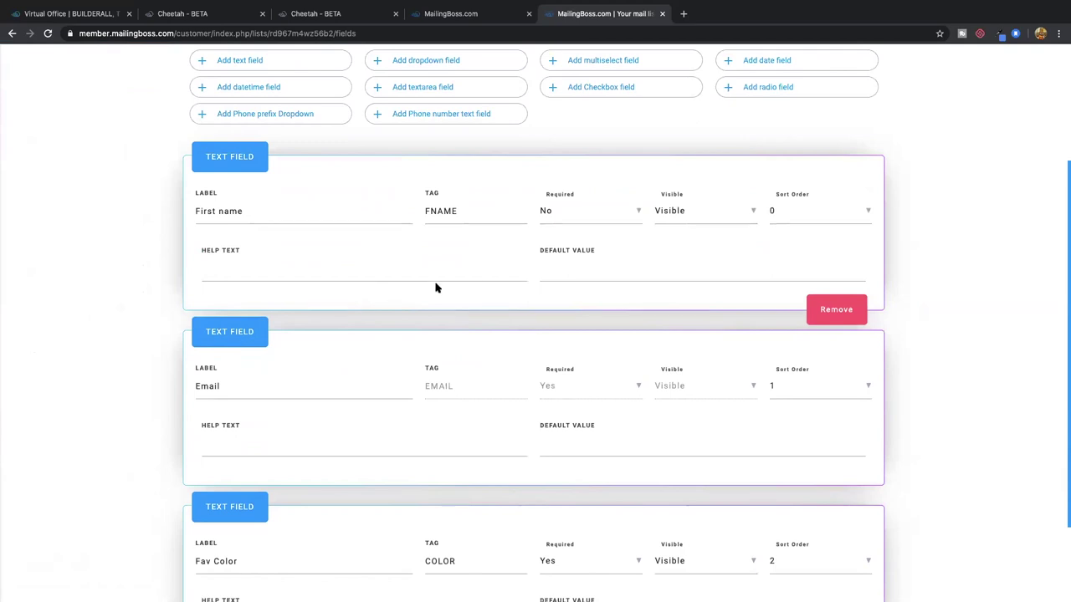
{"action": "scroll", "coordinate": [640, 323], "scroll_direction": "down", "scroll_amount": 2}
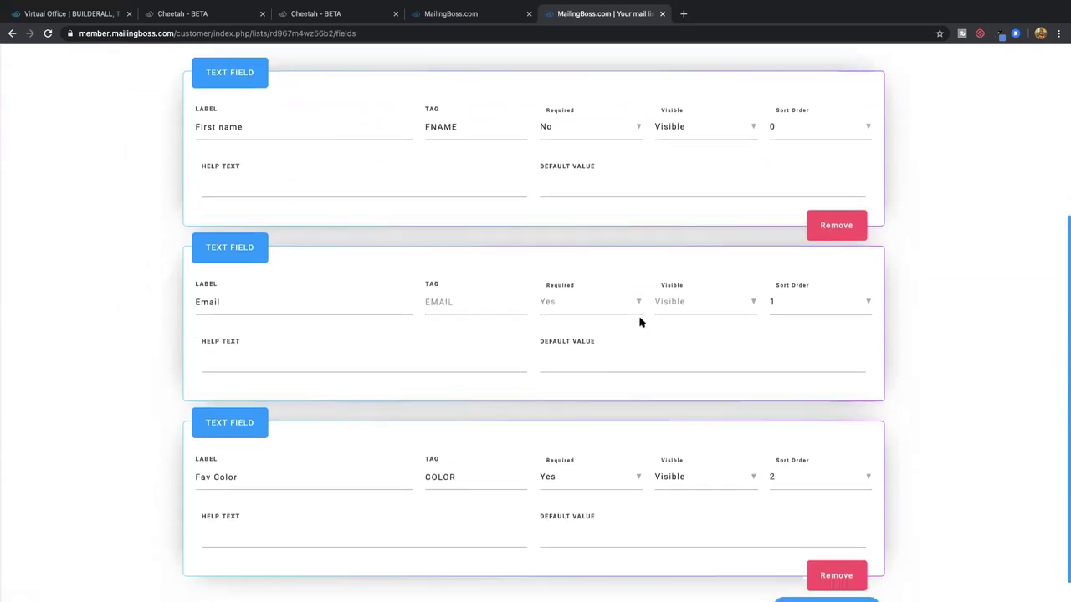
{"action": "scroll", "coordinate": [639, 323], "scroll_direction": "down", "scroll_amount": 1}
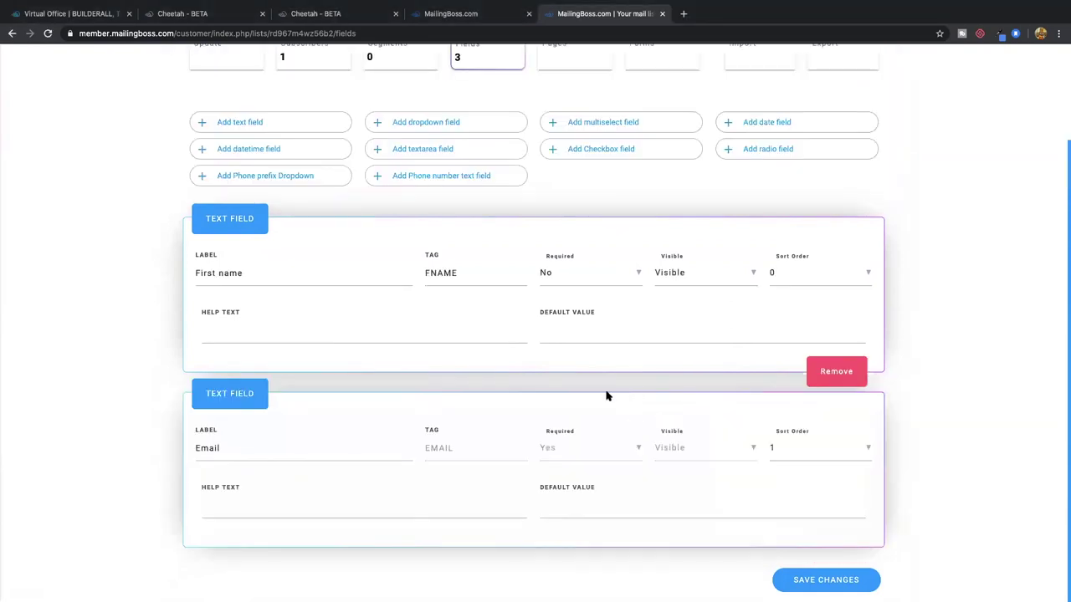
{"action": "left_click", "coordinate": [456, 125]}
Give the new field label 'choose your fav color', tag COLOR, Required Yes and sort order 2
{"action": "scroll", "coordinate": [442, 148], "scroll_direction": "up", "scroll_amount": 2}
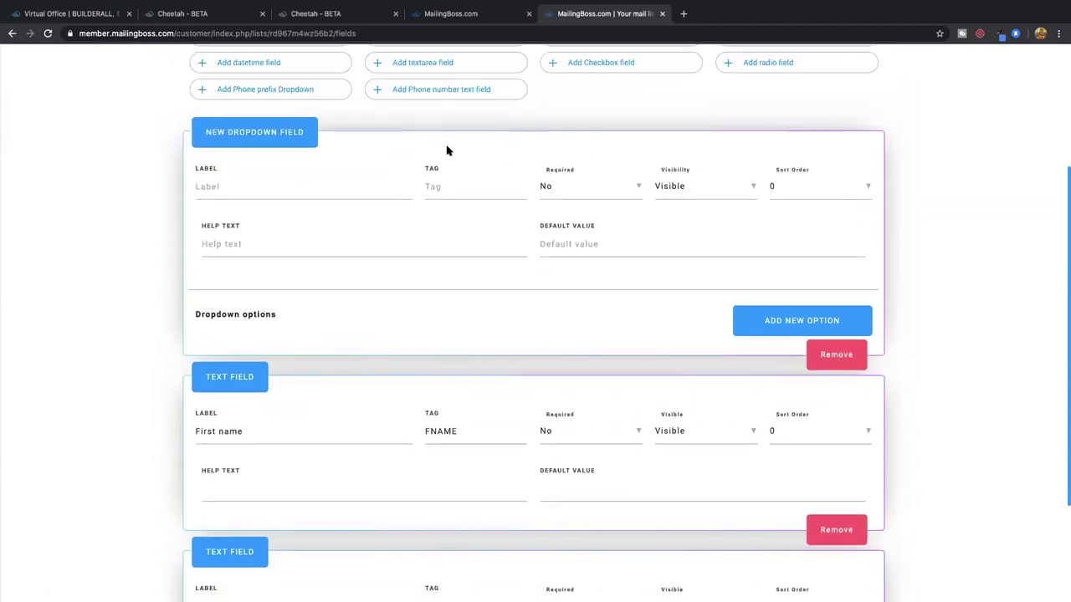
{"action": "left_click", "coordinate": [803, 190]}
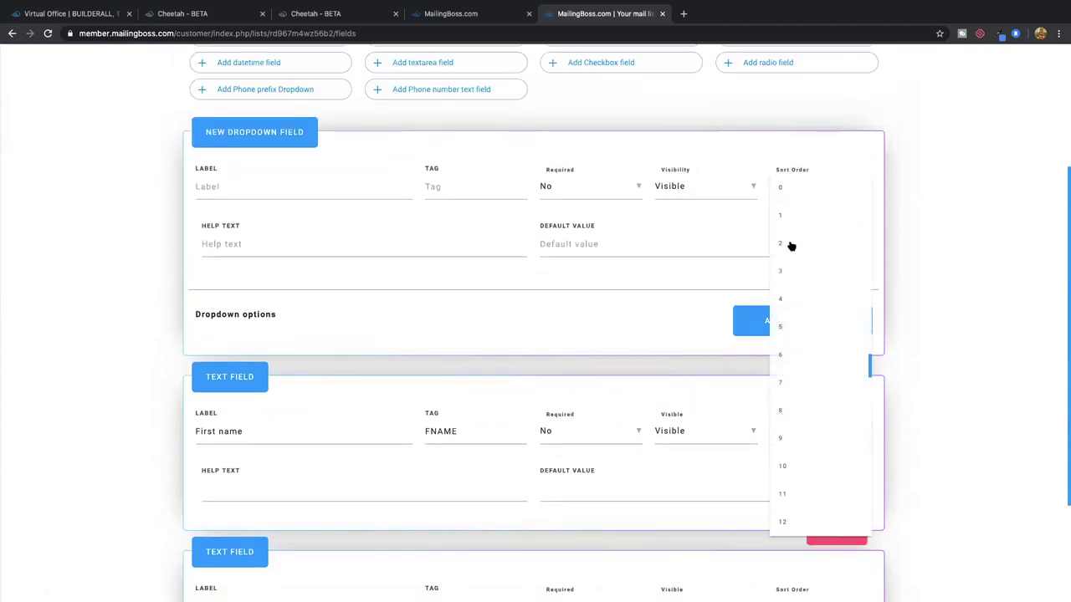
{"action": "left_click", "coordinate": [791, 246]}
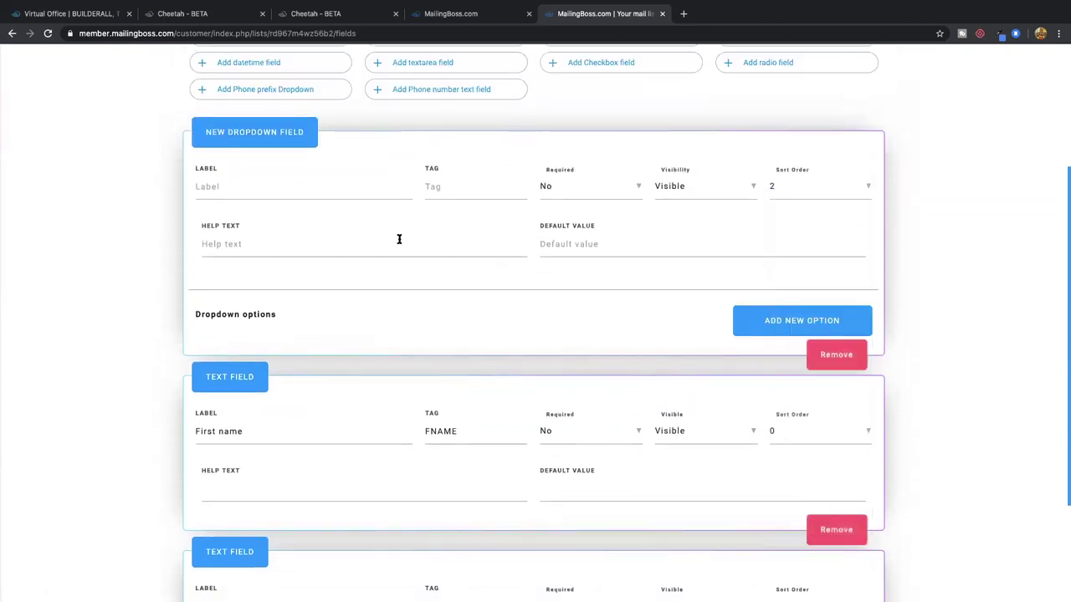
{"action": "left_click", "coordinate": [246, 188]}
{"action": "type", "text": "cho"}
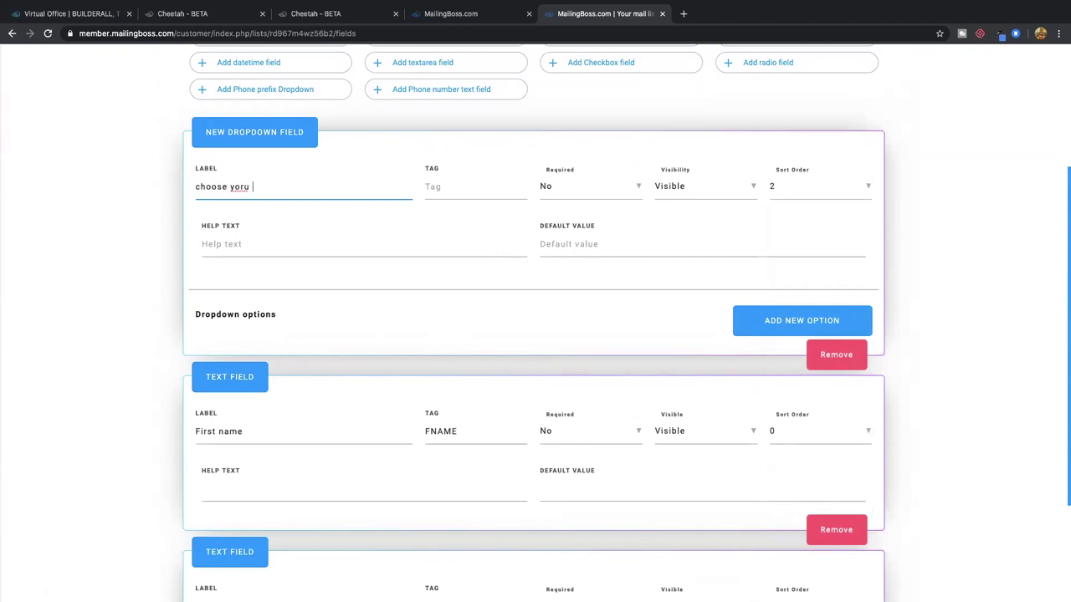
{"action": "type", "text": "ose your fav"}
{"action": "left_click", "coordinate": [548, 190]}
{"action": "left_click", "coordinate": [555, 189]}
{"action": "left_click", "coordinate": [493, 189]}
{"action": "type", "text": "COLOR"}
Add dropdown options red (value 1) and Blue (value 2)
{"action": "left_click", "coordinate": [765, 323]}
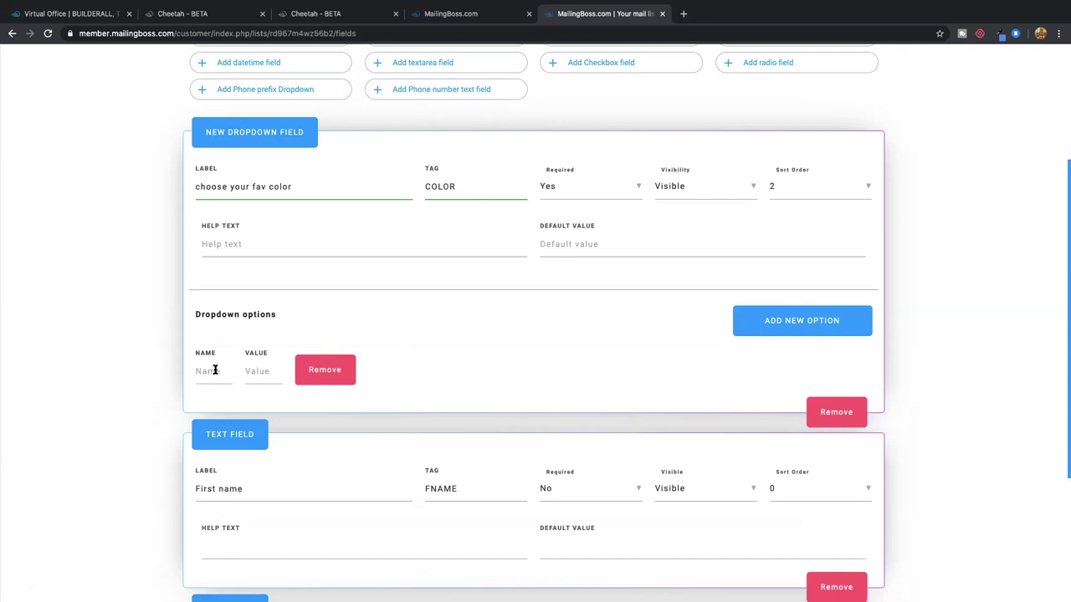
{"action": "type", "text": "REd"}
{"action": "double_click", "coordinate": [203, 370]}
{"action": "type", "text": "re"}
{"action": "left_click", "coordinate": [270, 370]}
{"action": "type", "text": "1"}
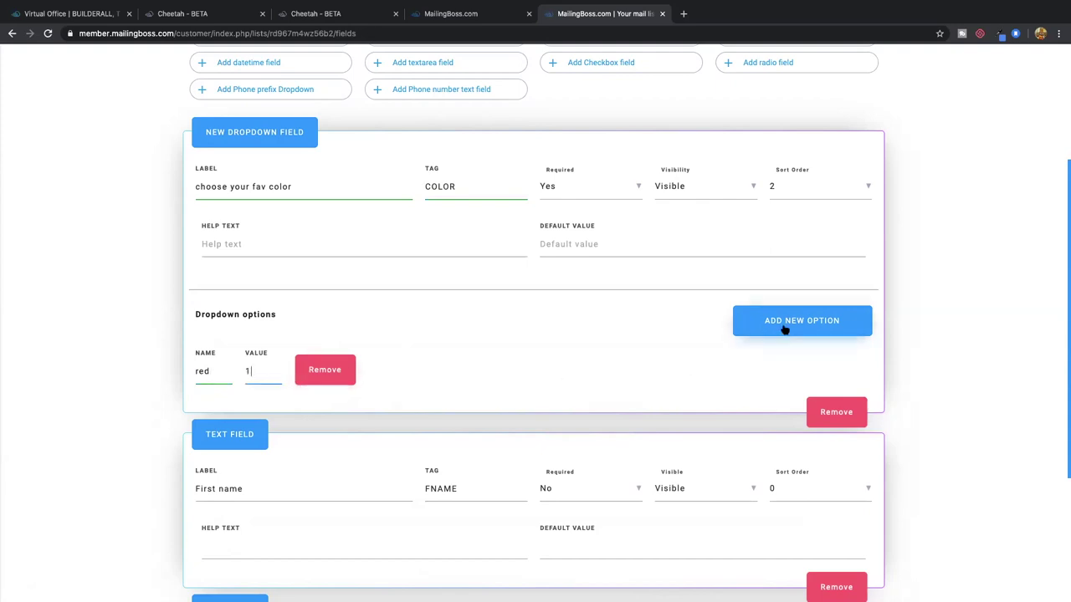
{"action": "left_click", "coordinate": [783, 330]}
{"action": "left_click", "coordinate": [550, 369]}
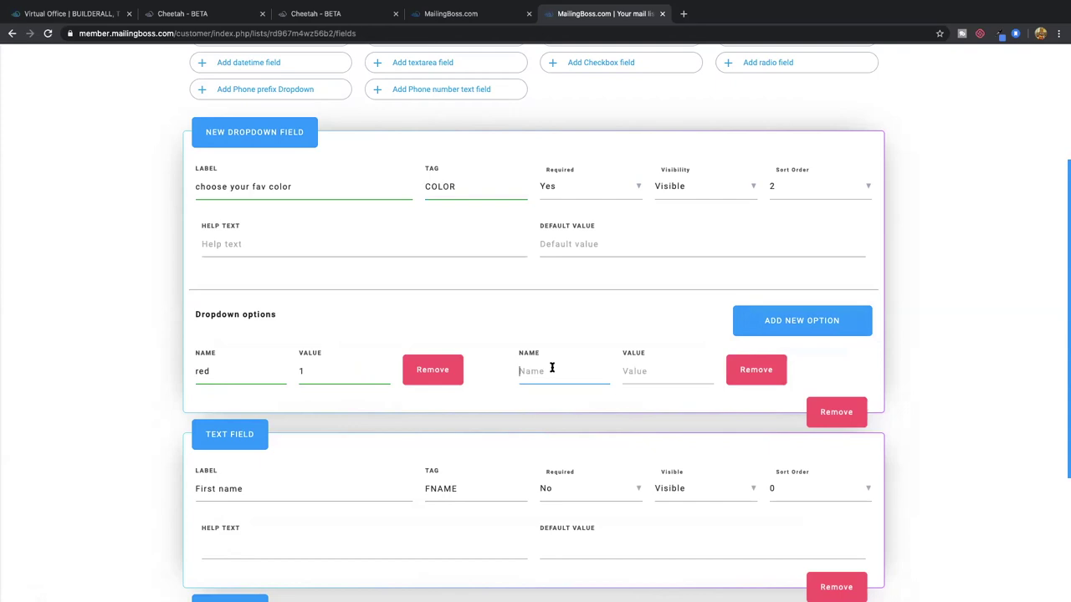
{"action": "type", "text": "Bl"}
{"action": "left_click", "coordinate": [636, 371]}
{"action": "type", "text": "1"}
Add dropdown options purple (value 3) and yellow (value 4)
{"action": "left_click", "coordinate": [810, 322]}
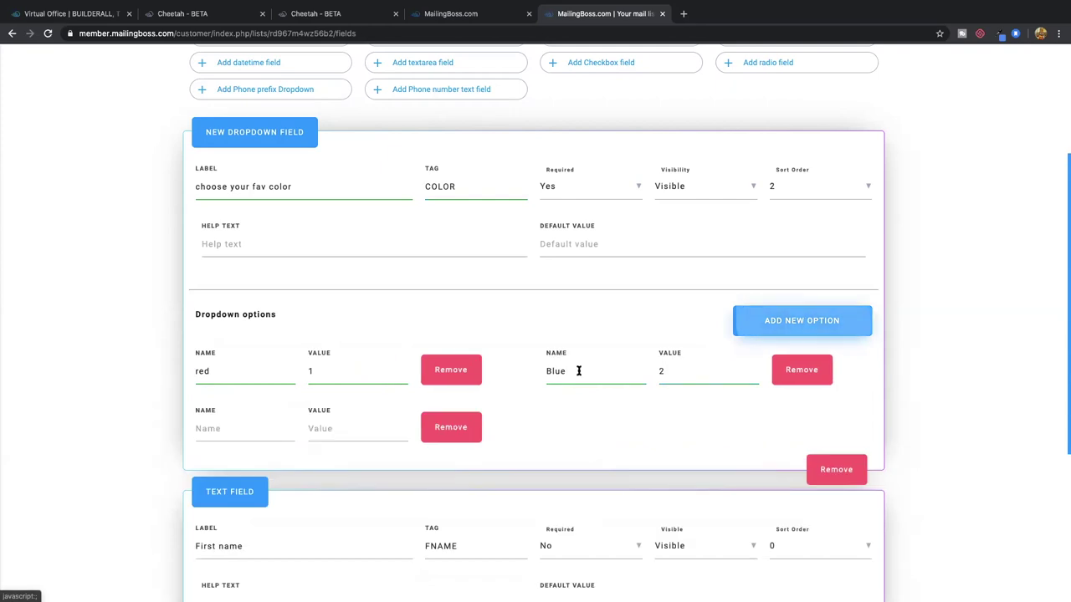
{"action": "left_click", "coordinate": [238, 428]}
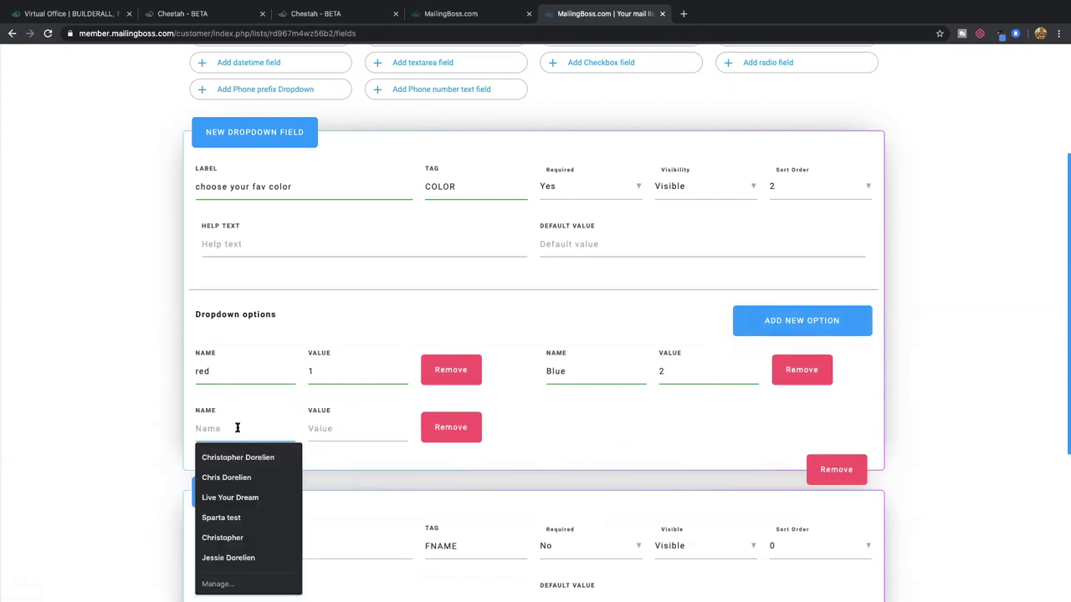
{"action": "type", "text": "p"}
{"action": "key", "text": "BackSpace"}
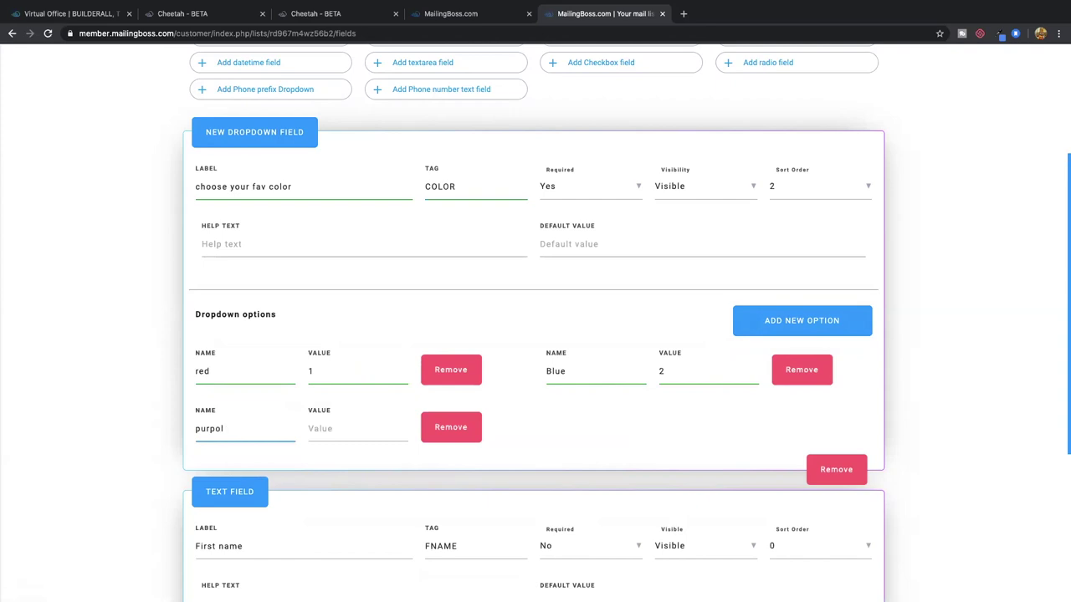
{"action": "left_click", "coordinate": [309, 428]}
{"action": "left_click", "coordinate": [774, 320]}
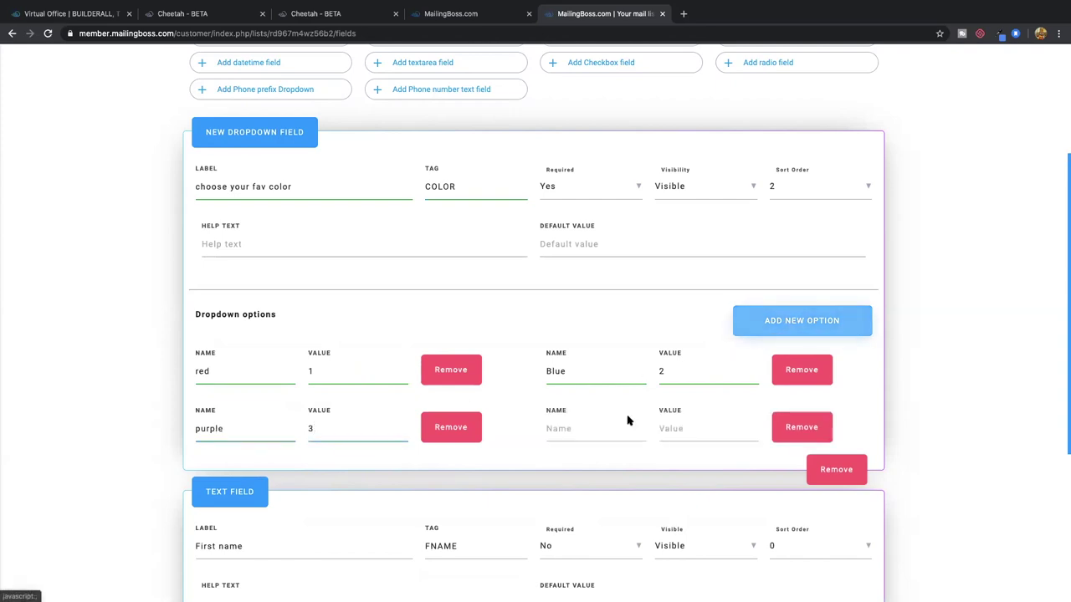
{"action": "left_click", "coordinate": [593, 431]}
{"action": "type", "text": "yell"}
{"action": "left_click", "coordinate": [670, 428]}
{"action": "type", "text": "4"}
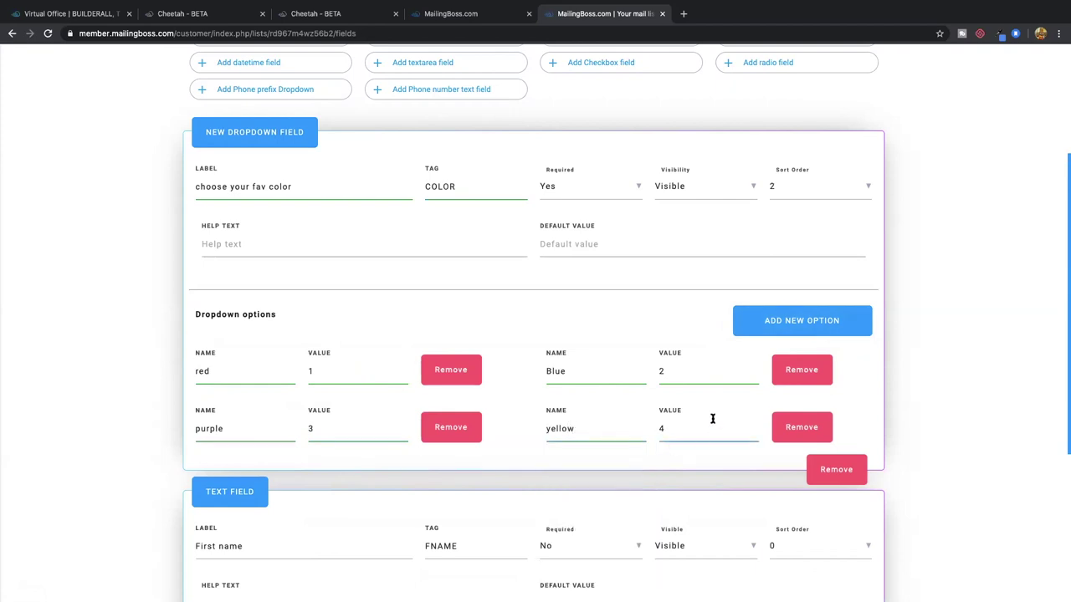
Save the COLOR dropdown field and bring up the Cheetah site pages
{"action": "scroll", "coordinate": [712, 421], "scroll_direction": "down", "scroll_amount": 4}
{"action": "left_click", "coordinate": [820, 571]}
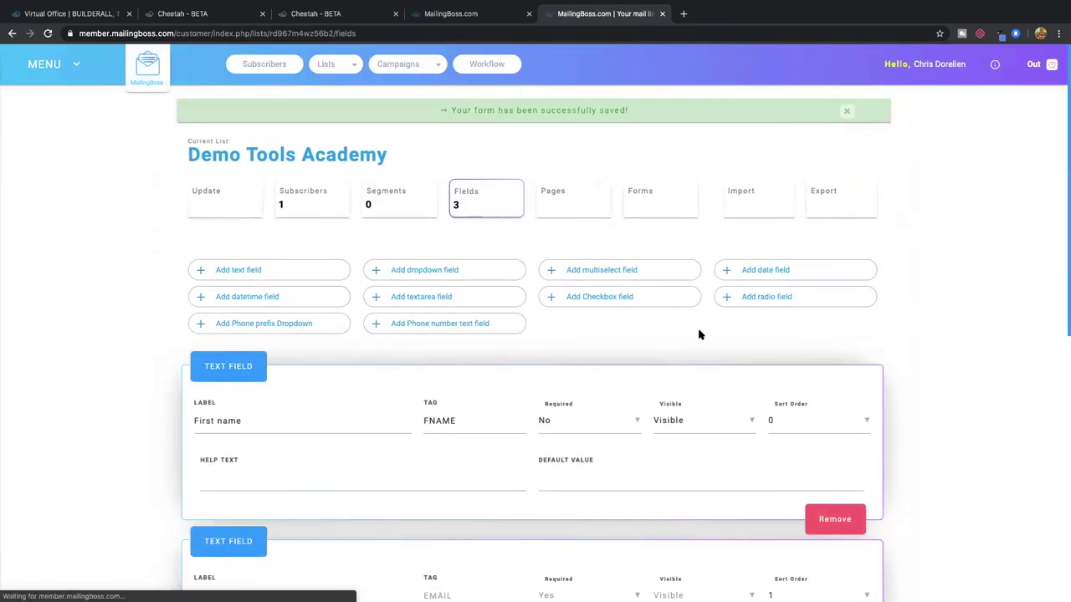
{"action": "scroll", "coordinate": [700, 335], "scroll_direction": "down", "scroll_amount": 3}
{"action": "scroll", "coordinate": [700, 339], "scroll_direction": "down", "scroll_amount": 3}
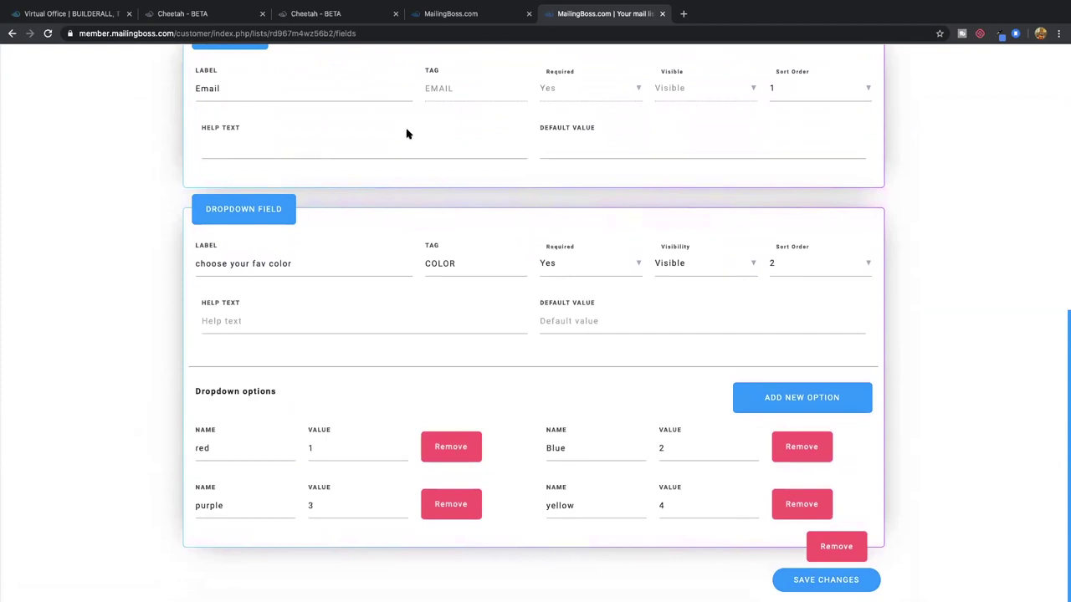
{"action": "left_click", "coordinate": [345, 18]}
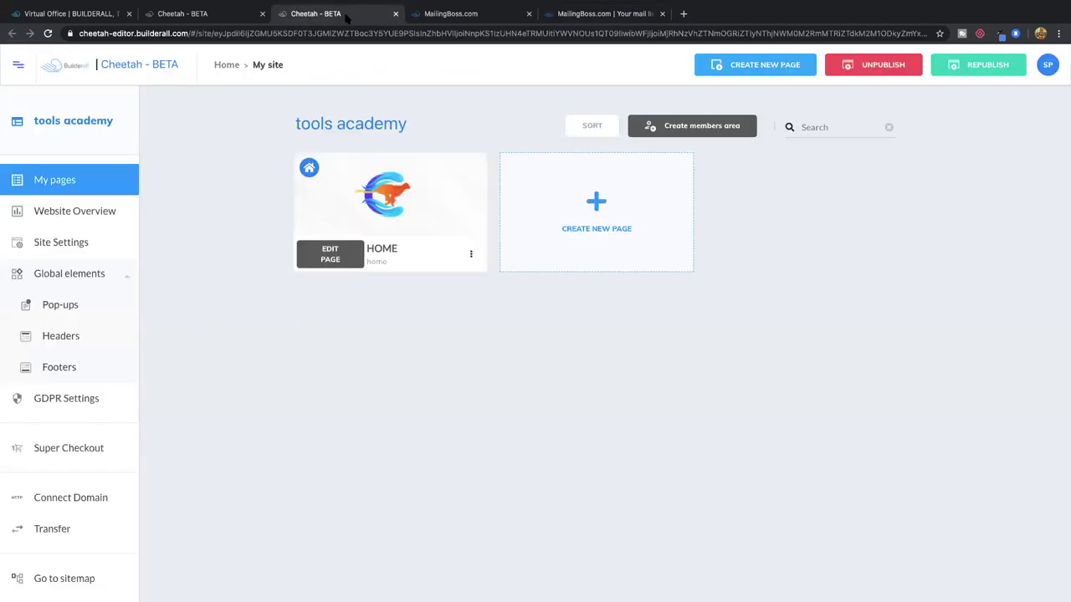
Link the HOME page's MailingBoss form to the Demo Tools Academy list
{"action": "left_click", "coordinate": [342, 258]}
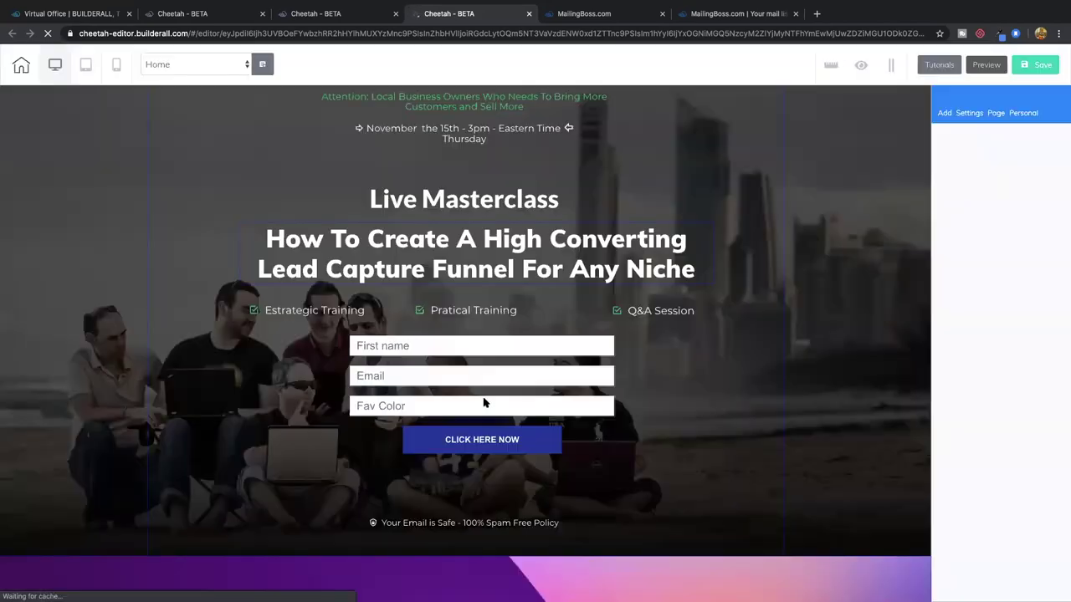
{"action": "left_click", "coordinate": [484, 375]}
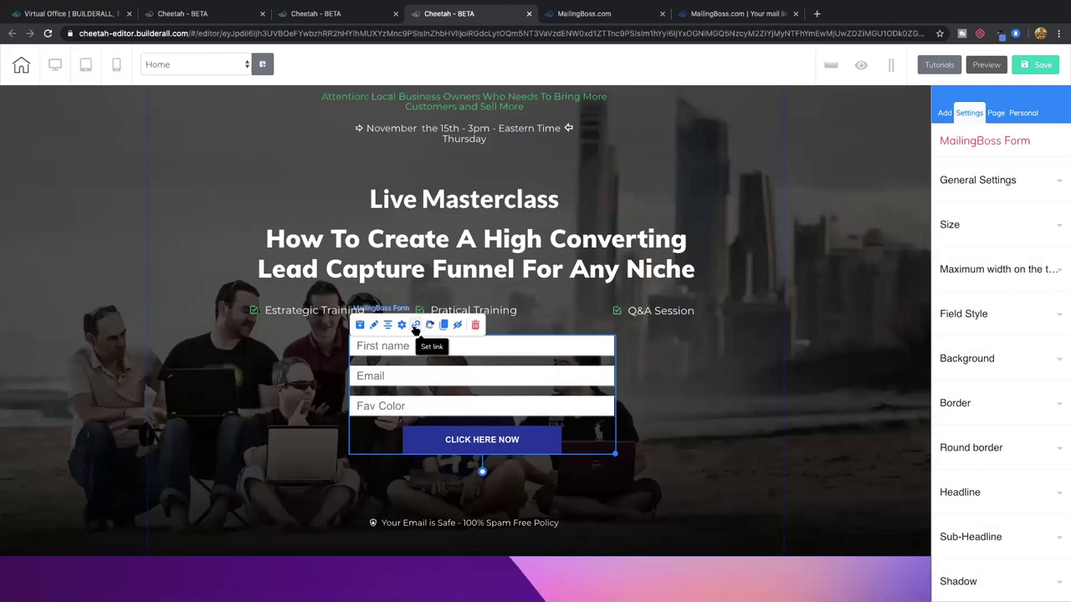
{"action": "left_click", "coordinate": [402, 327]}
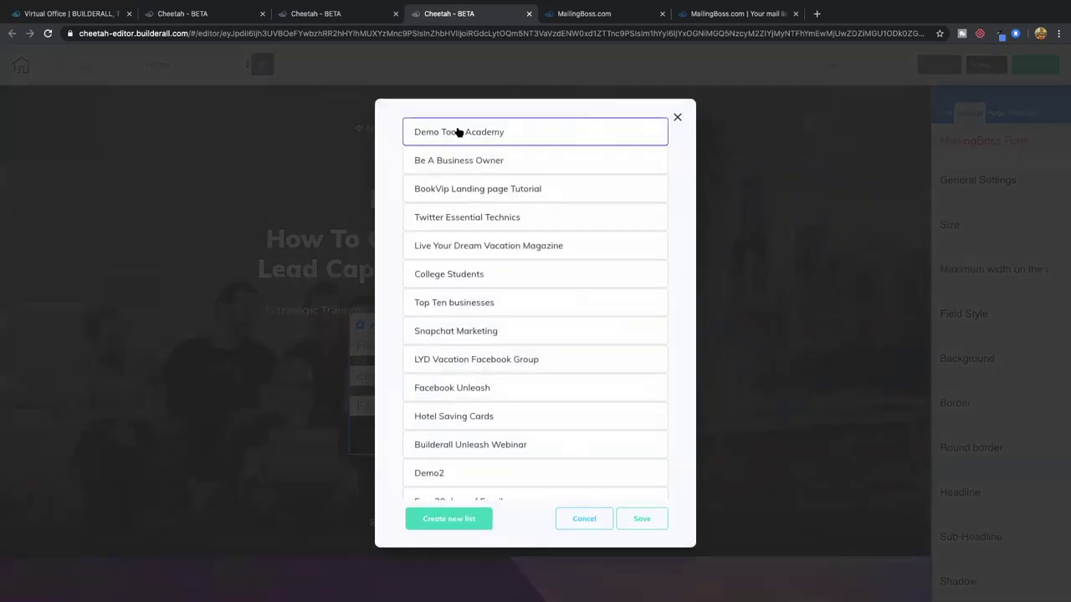
{"action": "left_click", "coordinate": [642, 521]}
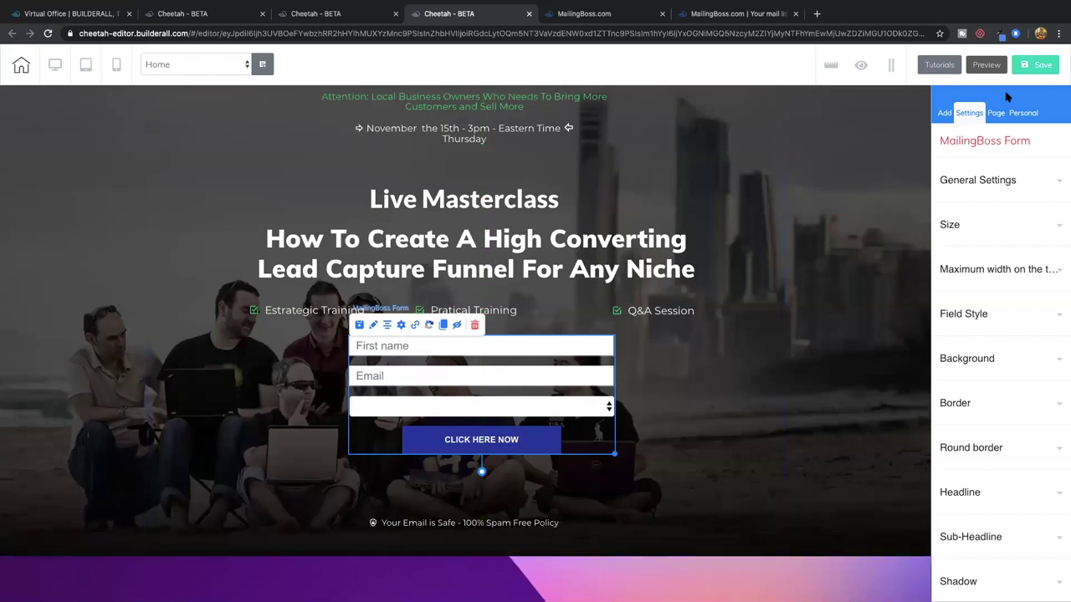
Save and publish the home page, then open the live website
{"action": "left_click", "coordinate": [1037, 65]}
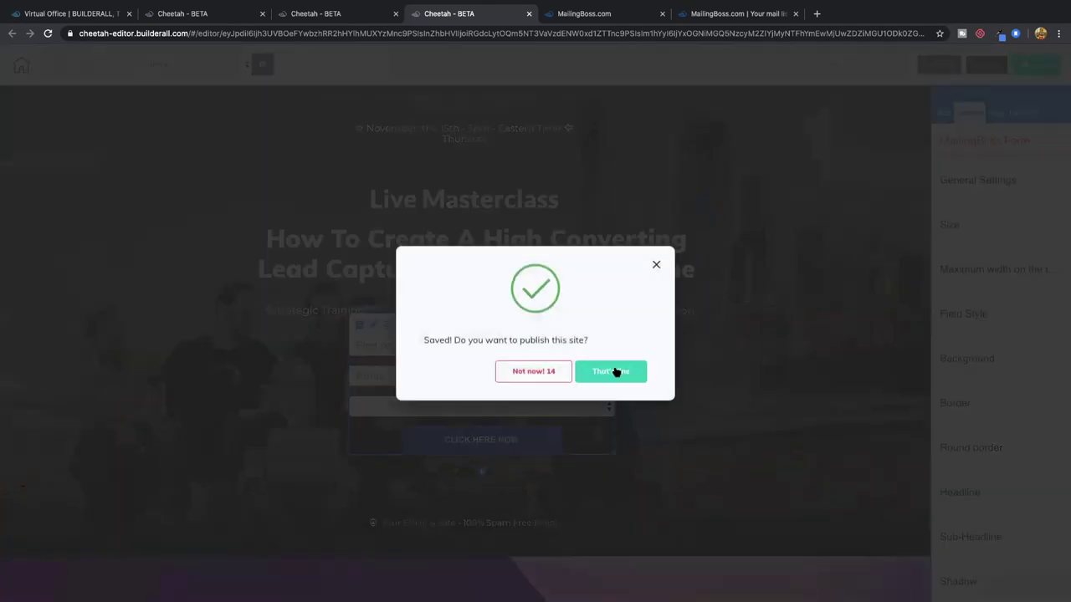
{"action": "left_click", "coordinate": [615, 372]}
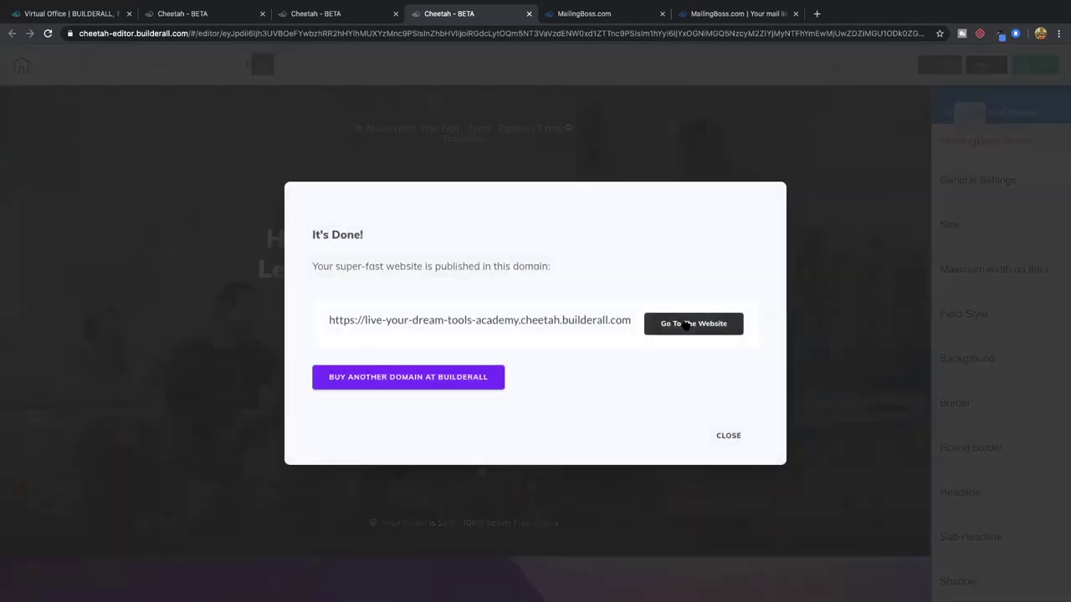
{"action": "left_click", "coordinate": [707, 324]}
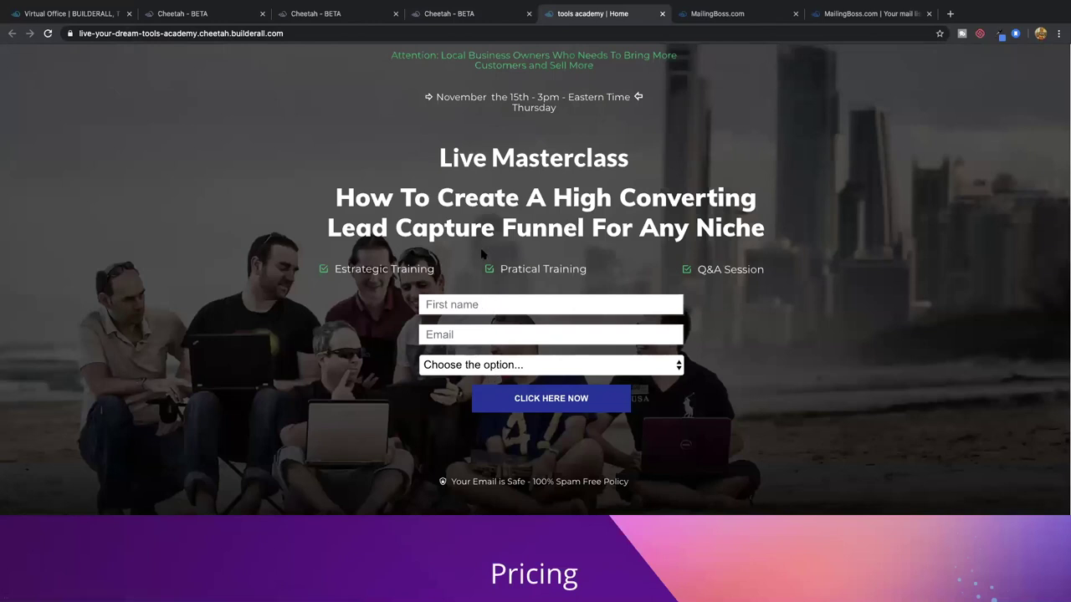
Close the leftover MailingBoss pending-subscription confirmation tab
{"action": "scroll", "coordinate": [482, 253], "scroll_direction": "down", "scroll_amount": 1}
{"action": "left_click", "coordinate": [343, 14]}
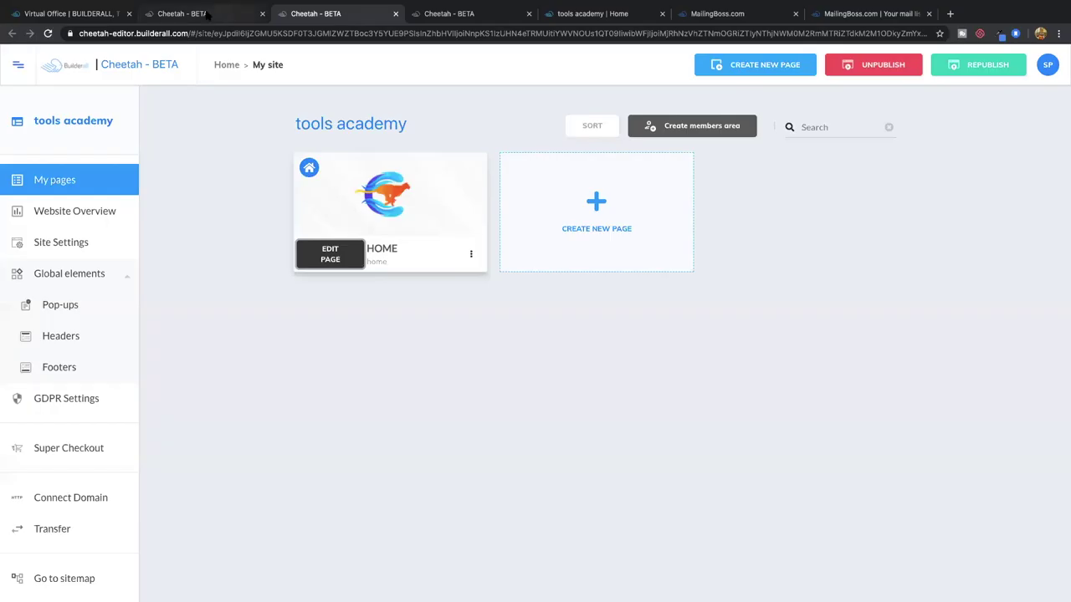
{"action": "left_click", "coordinate": [209, 15]}
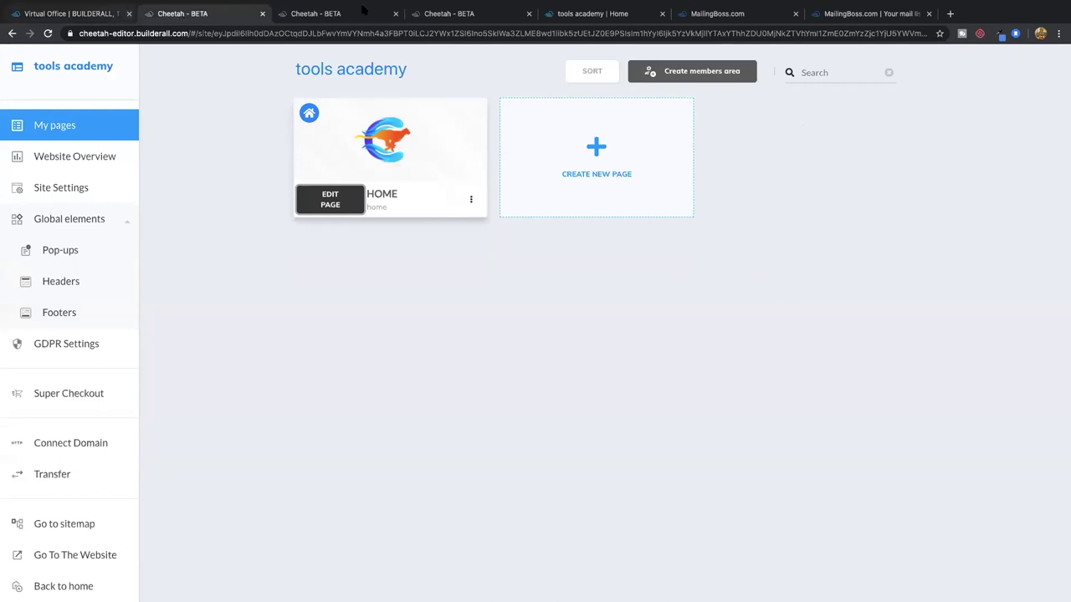
{"action": "left_click", "coordinate": [707, 15]}
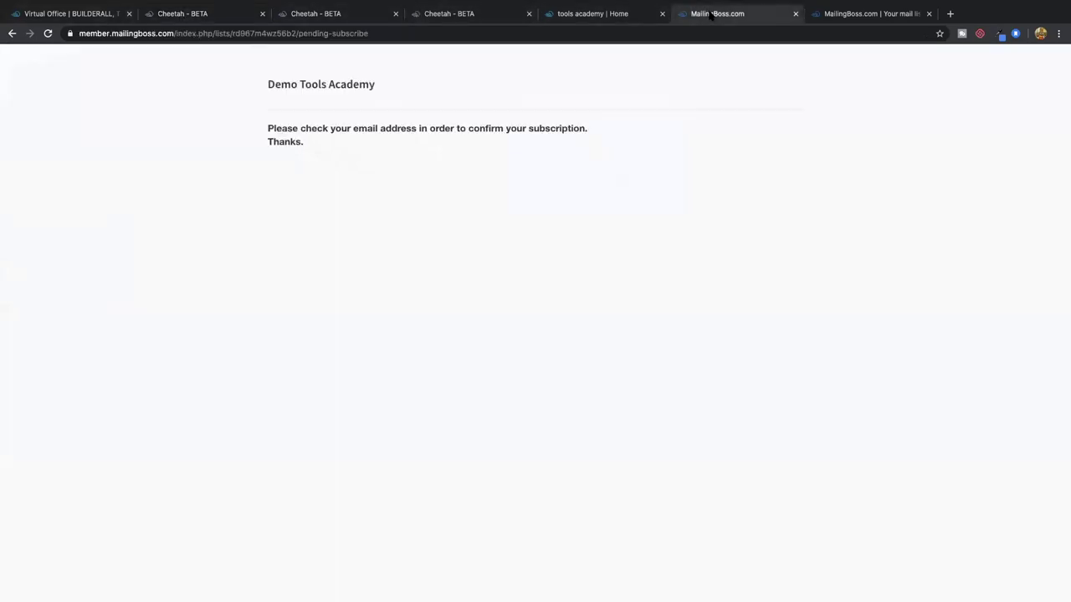
{"action": "left_click", "coordinate": [795, 14]}
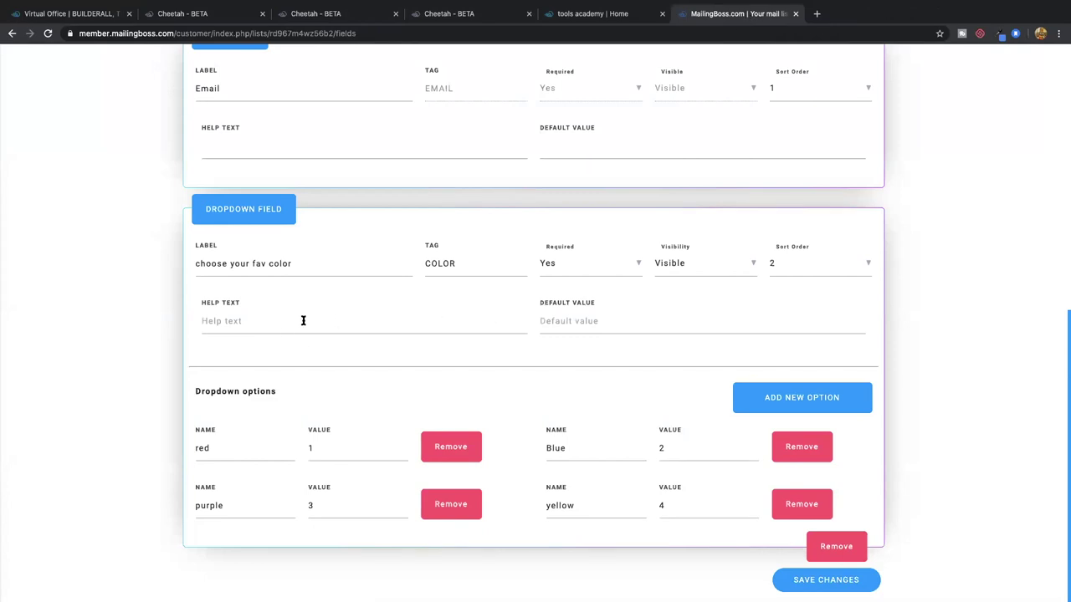
Add help text 'Choose your Fav Color' to the COLOR dropdown and save
{"action": "left_click", "coordinate": [347, 321]}
{"action": "type", "text": "Choose your Fav Color"}
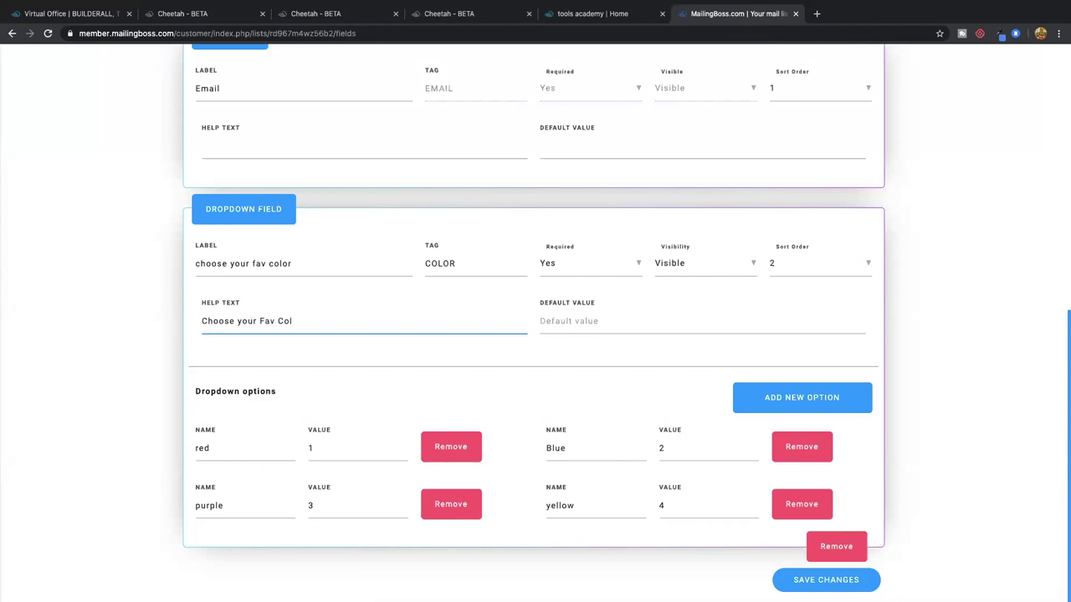
{"action": "left_click", "coordinate": [812, 580]}
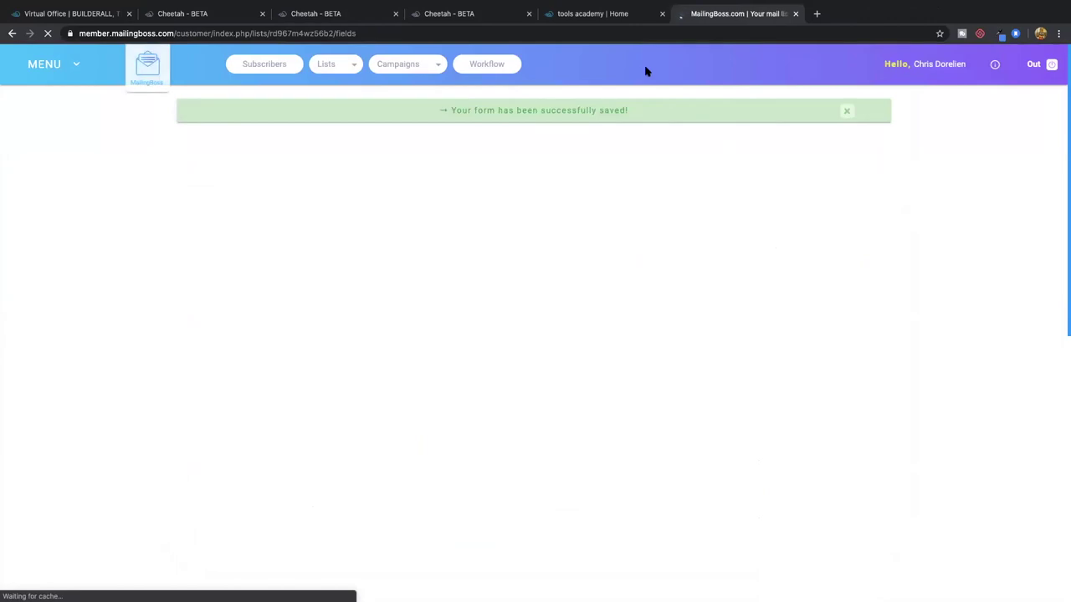
Reload the live landing page to check it, then close that tab
{"action": "left_click", "coordinate": [599, 14]}
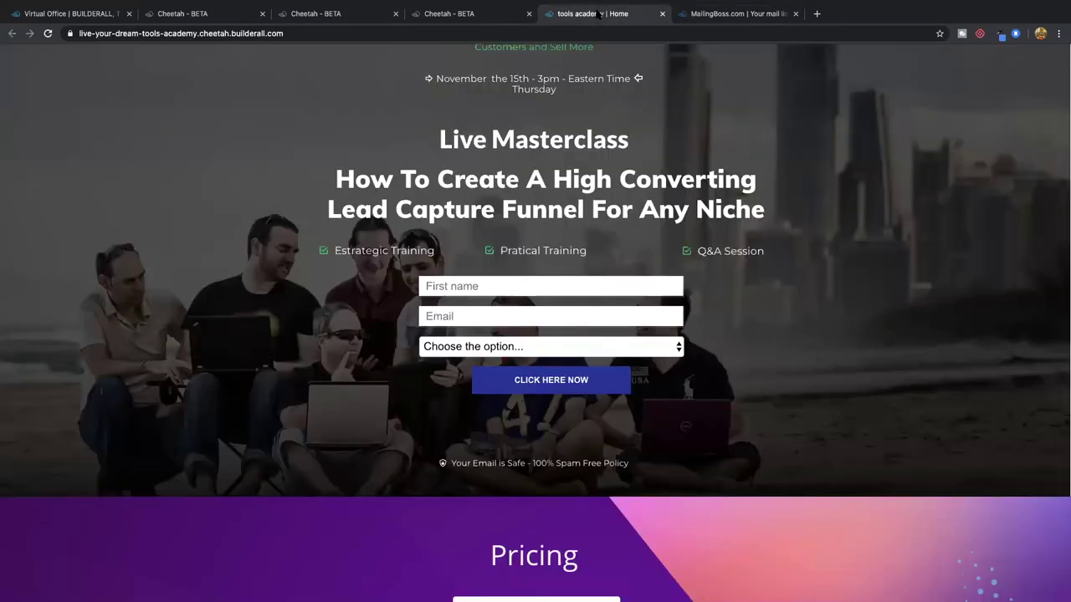
{"action": "left_click", "coordinate": [48, 34]}
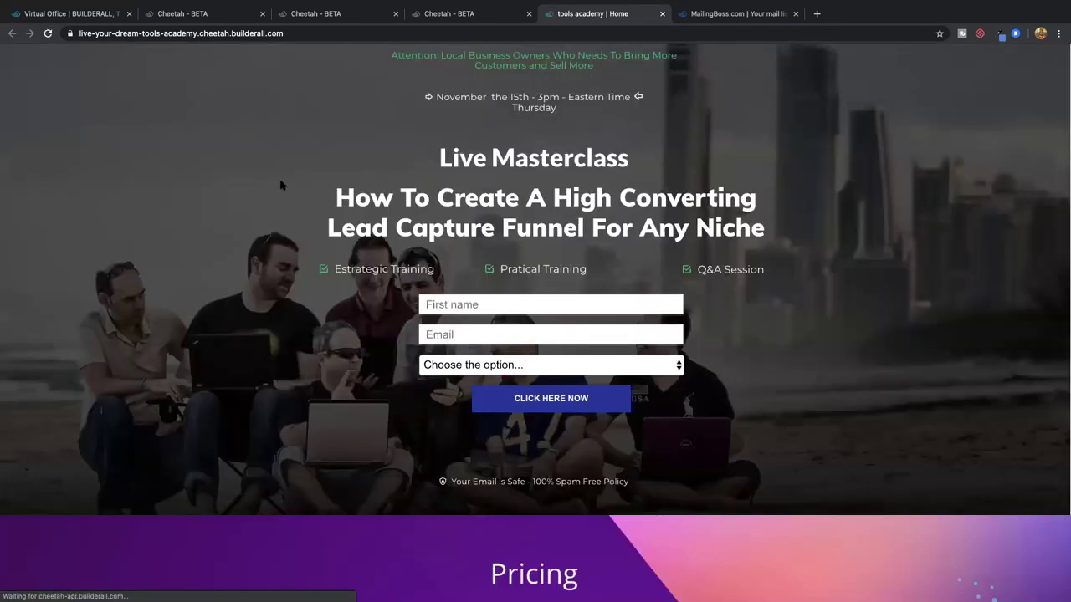
{"action": "left_click", "coordinate": [662, 15]}
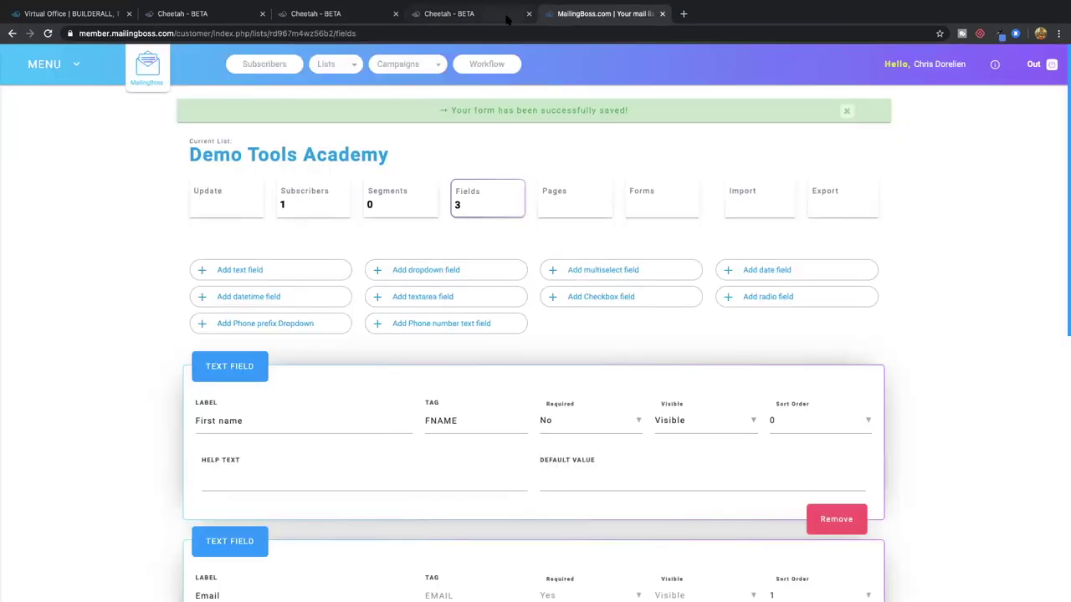
Set the signup form's mailing list to Demo Tools Academy in the editor
{"action": "left_click", "coordinate": [498, 18]}
{"action": "left_click", "coordinate": [720, 437]}
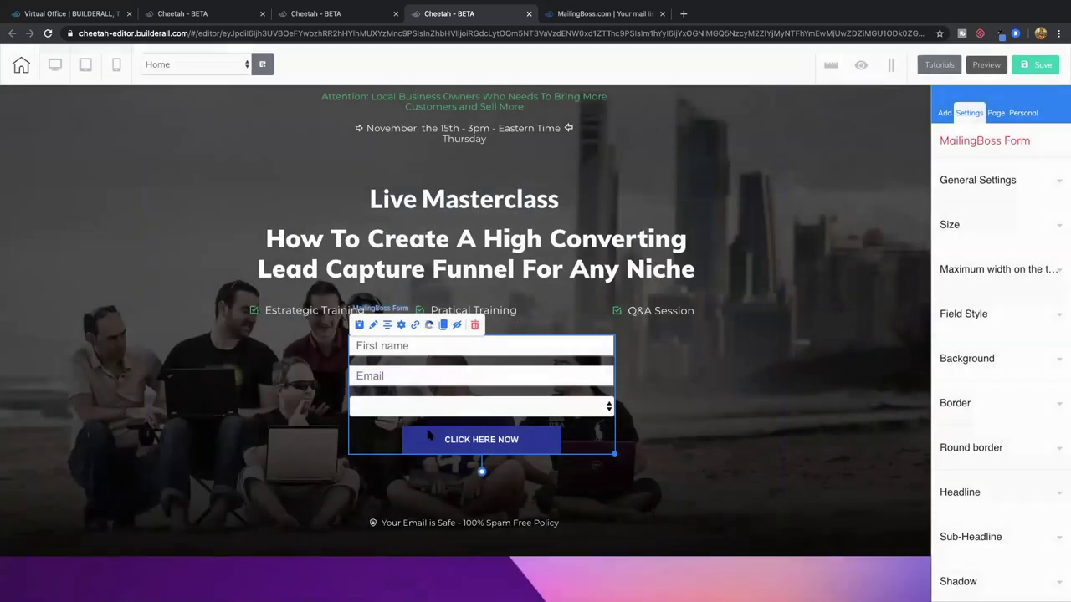
{"action": "left_click", "coordinate": [401, 325]}
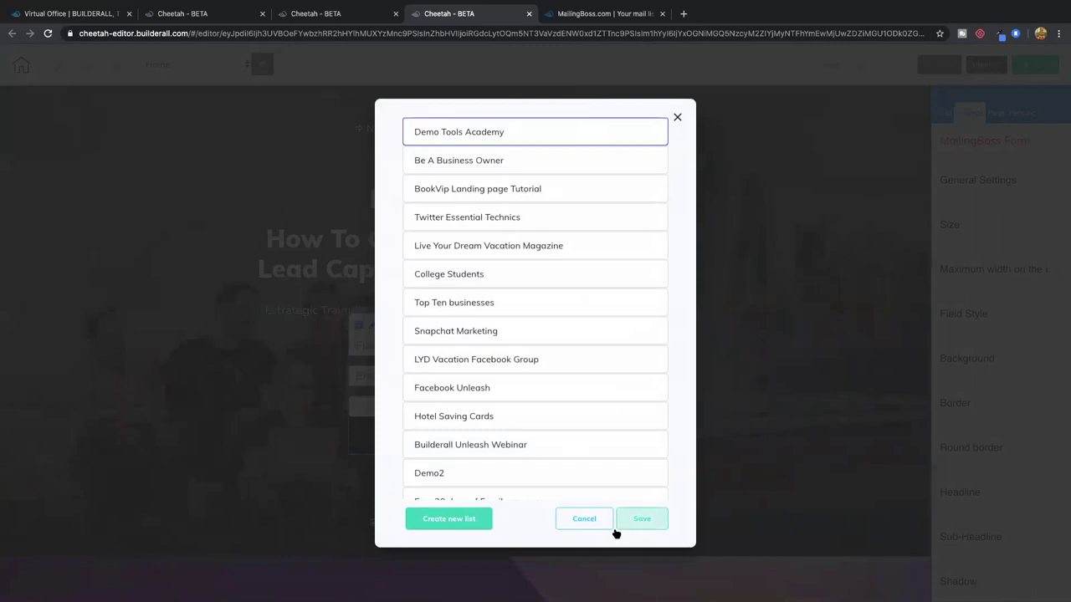
{"action": "left_click", "coordinate": [638, 522]}
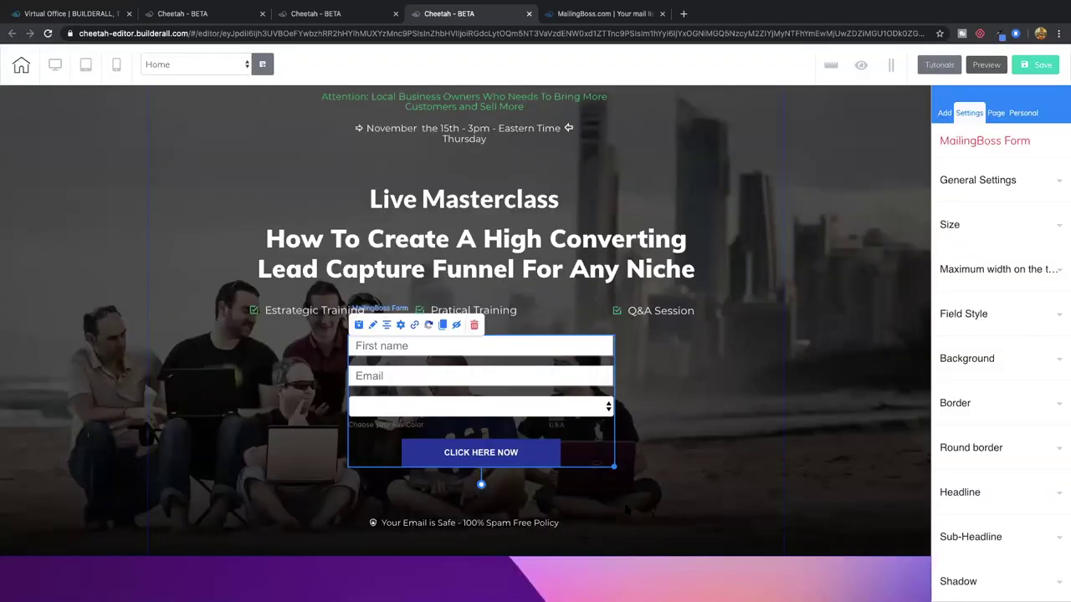
Save the page, publish the site and go to the live website
{"action": "left_click", "coordinate": [1038, 66]}
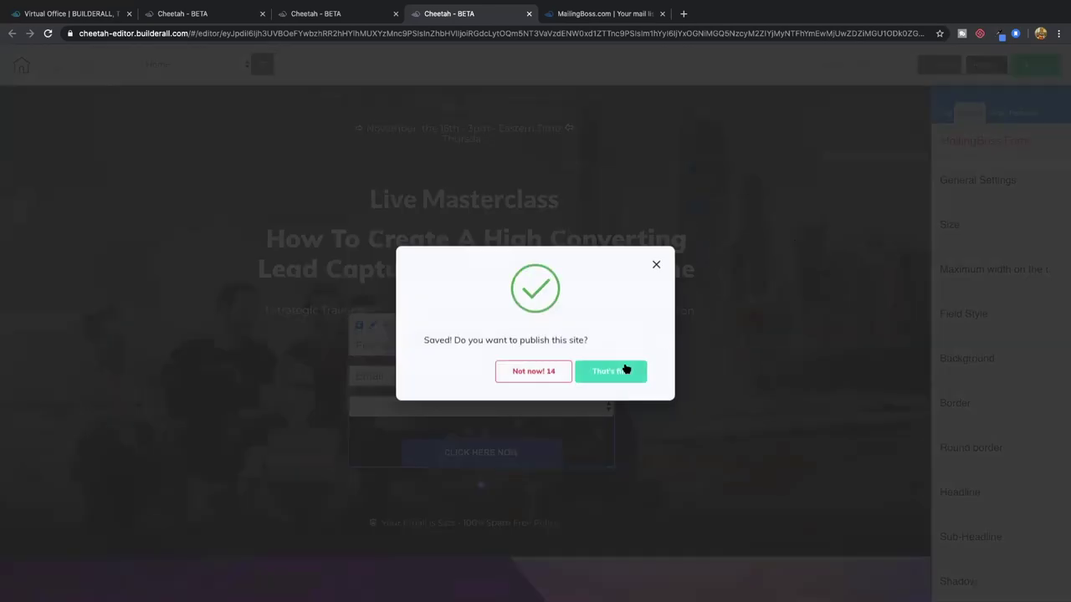
{"action": "left_click", "coordinate": [623, 368]}
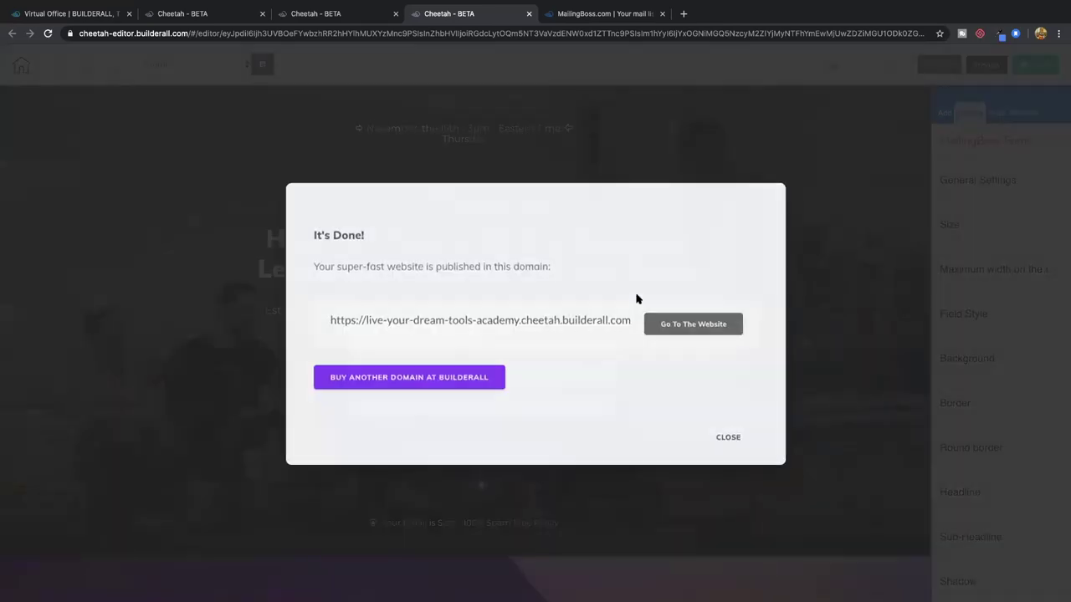
{"action": "left_click", "coordinate": [686, 330]}
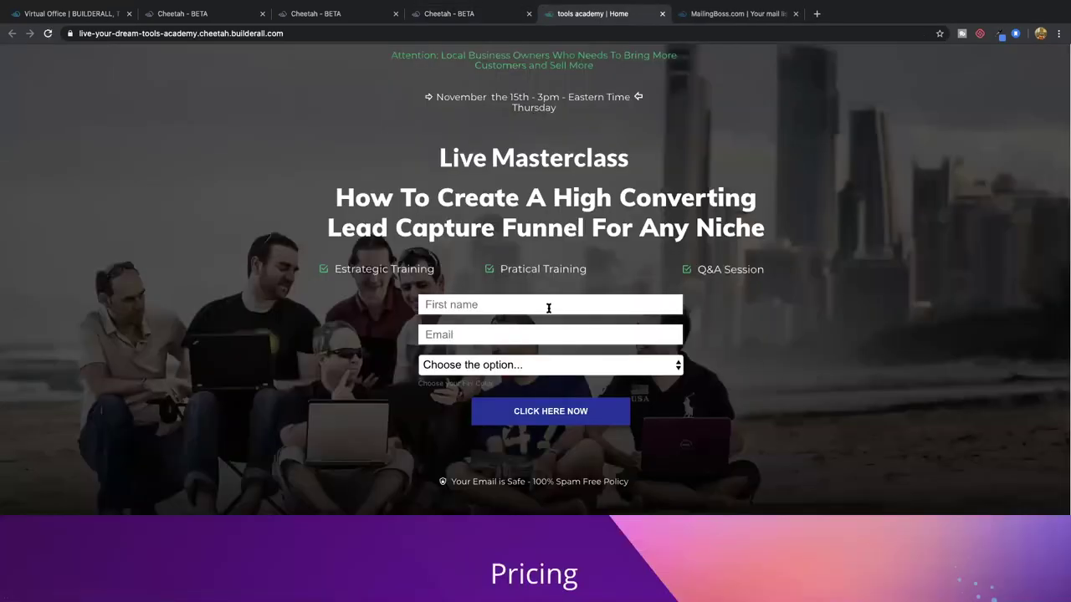
Look over the editor's form background settings and the list fields, then return to the live page
{"action": "left_click_drag", "start_coordinate": [422, 384], "coordinate": [393, 50]}
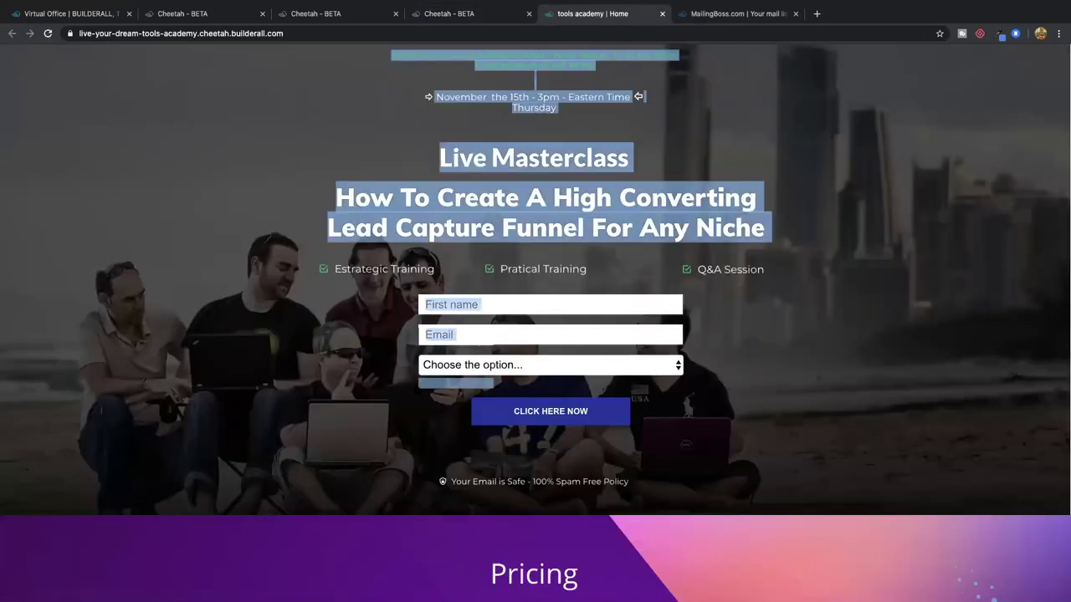
{"action": "left_click", "coordinate": [394, 50]}
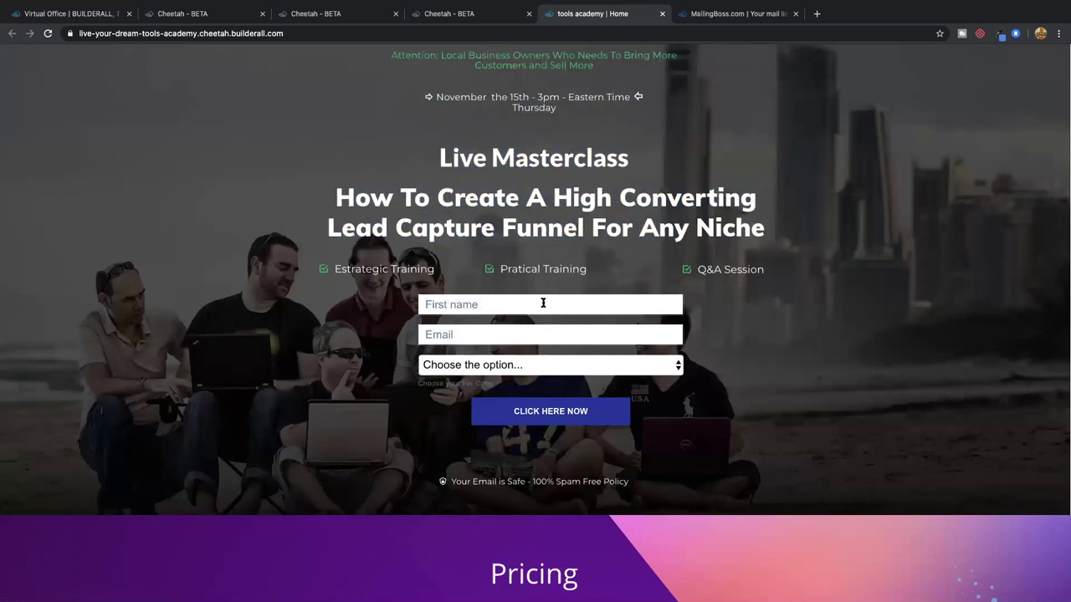
{"action": "left_click", "coordinate": [485, 15]}
{"action": "left_click", "coordinate": [729, 434]}
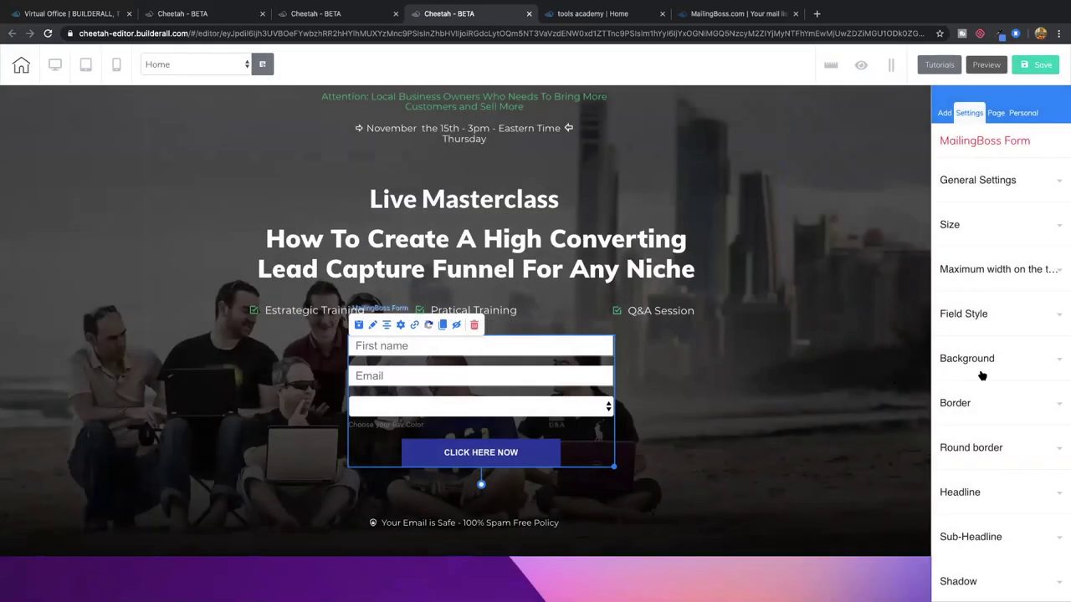
{"action": "left_click", "coordinate": [999, 358]}
{"action": "left_click", "coordinate": [998, 358]}
{"action": "left_click", "coordinate": [736, 14]}
{"action": "left_click", "coordinate": [581, 13]}
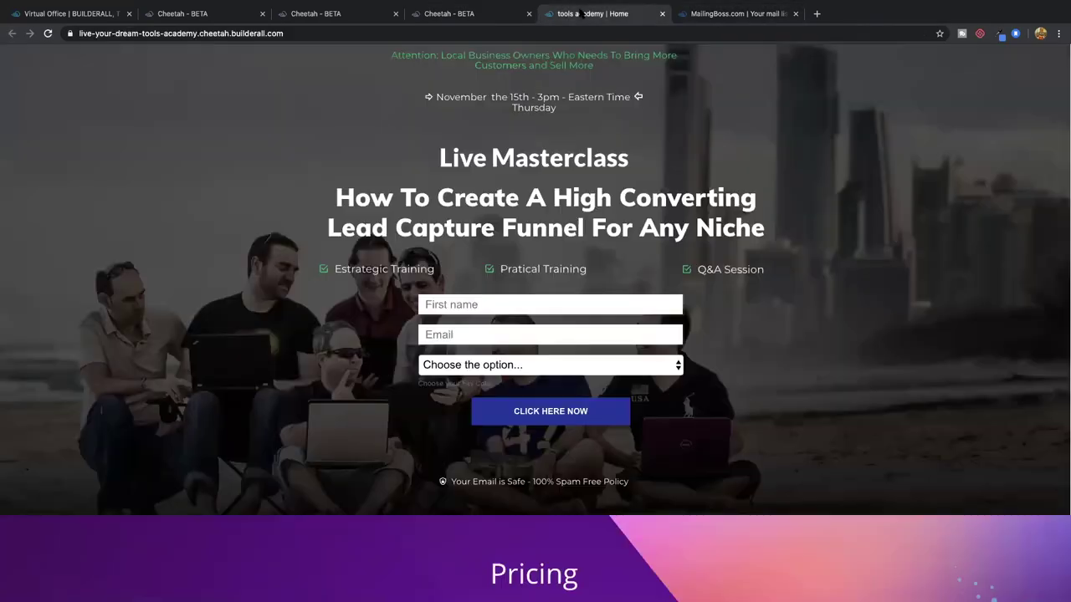
Submit a test signup with first name 'test', an autofilled test e-mail and colour purple
{"action": "left_click", "coordinate": [492, 304]}
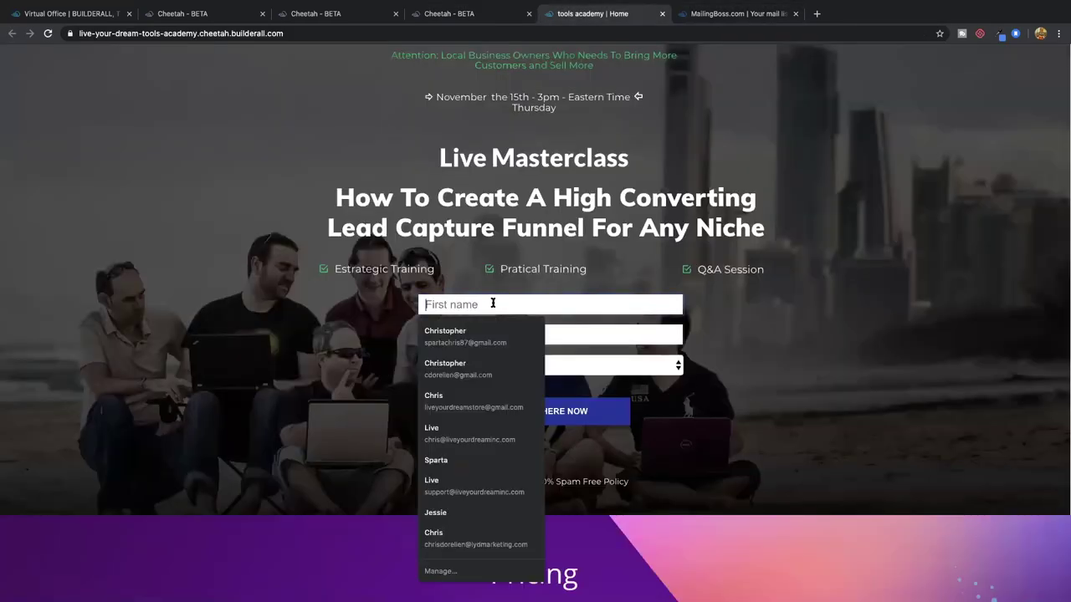
{"action": "type", "text": "test"}
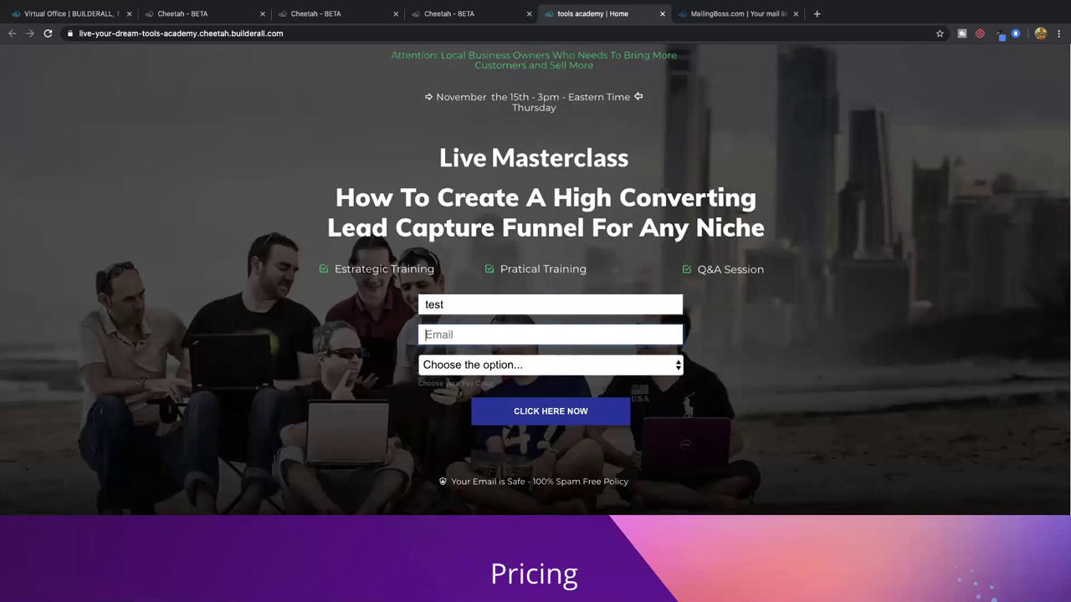
{"action": "type", "text": "test"}
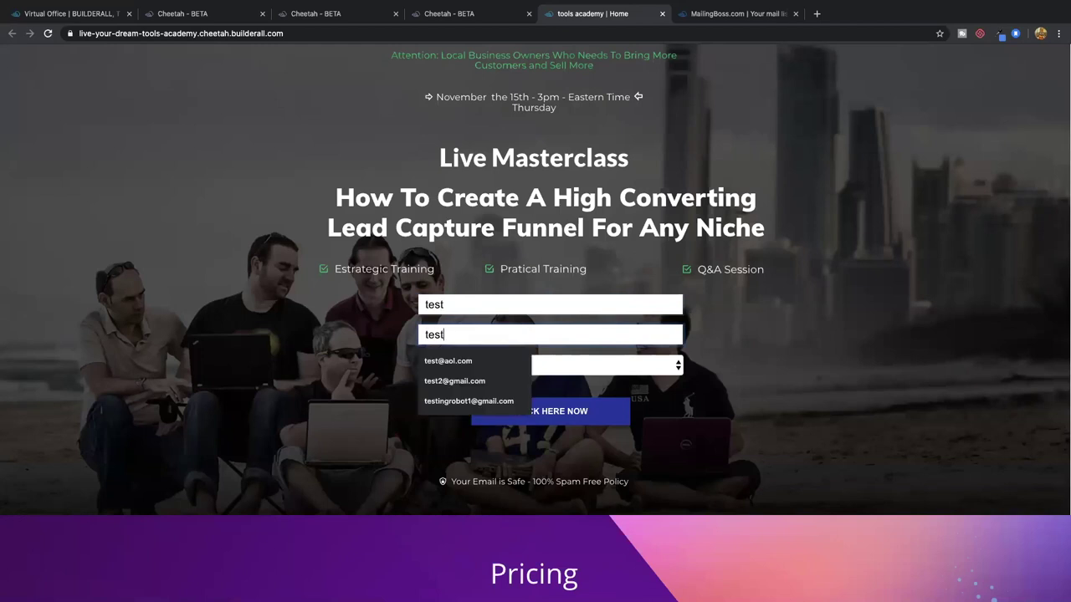
{"action": "key", "text": "Down"}
{"action": "key", "text": "Down"}
{"action": "key", "text": "Down"}
{"action": "key", "text": "Return"}
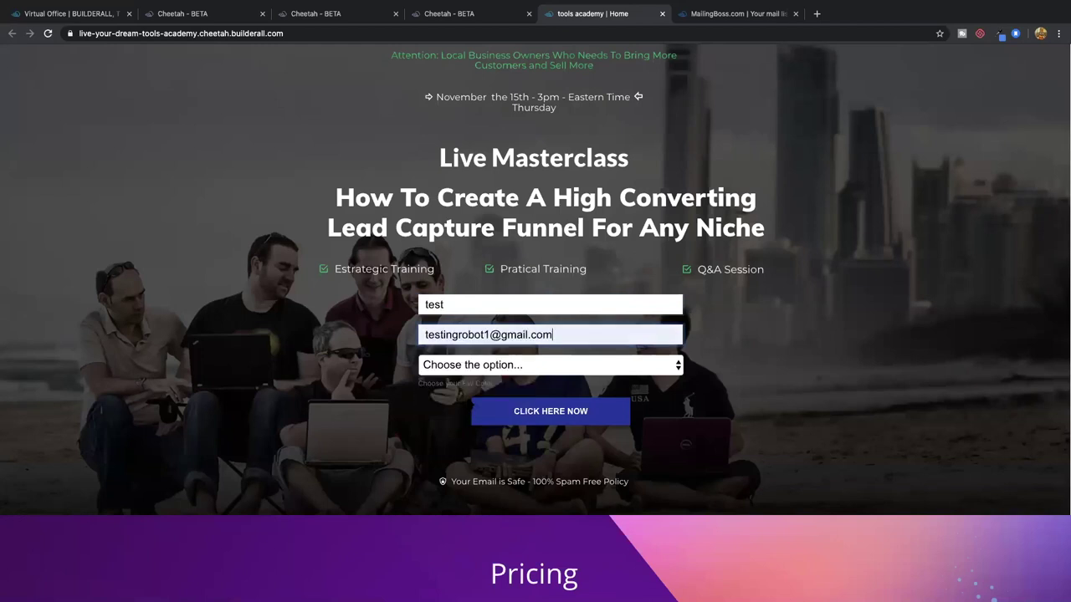
{"action": "left_click", "coordinate": [481, 368]}
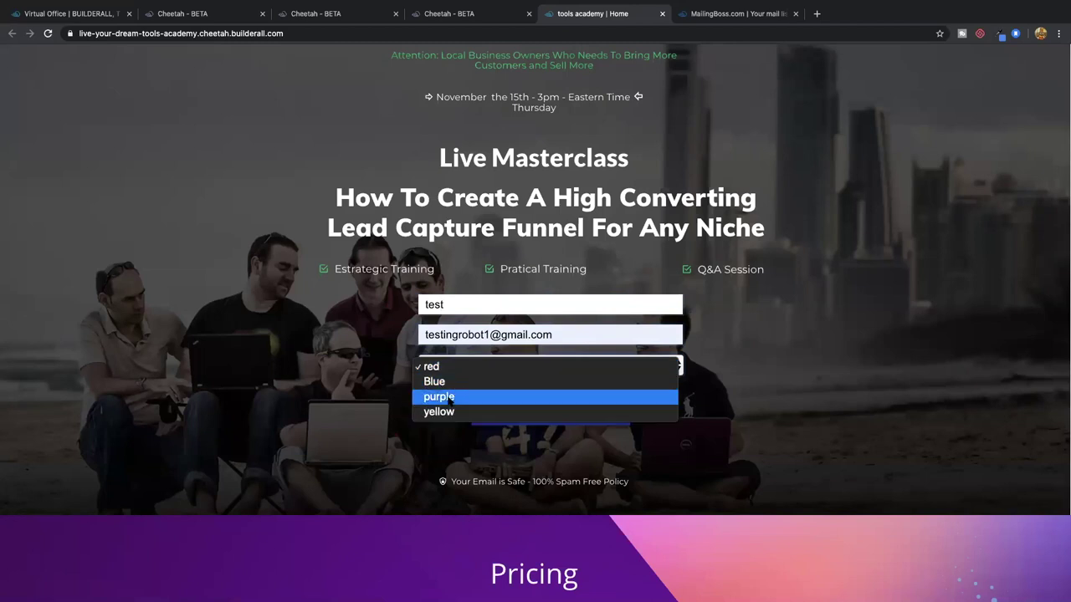
{"action": "left_click", "coordinate": [449, 397]}
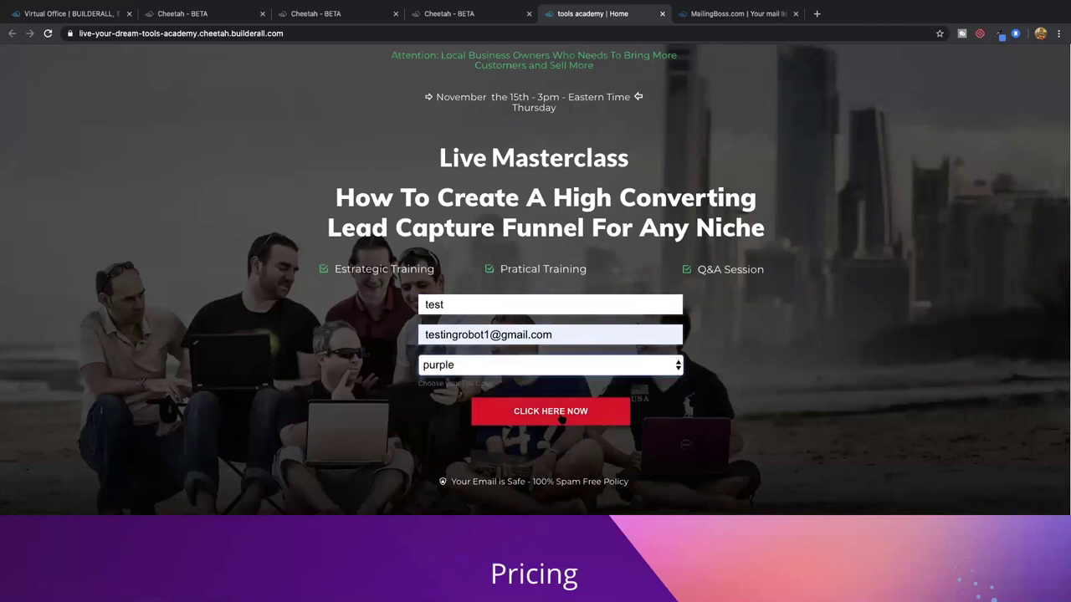
{"action": "left_click", "coordinate": [560, 421]}
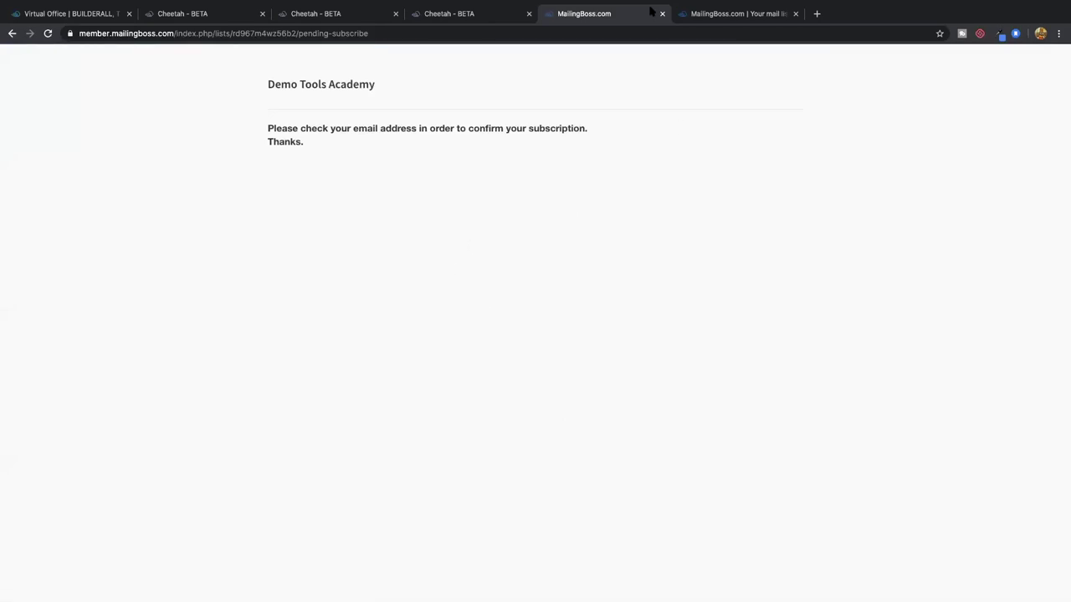
Close the confirmation tab, review the list's subscribers, then return to its fields
{"action": "left_click", "coordinate": [661, 13]}
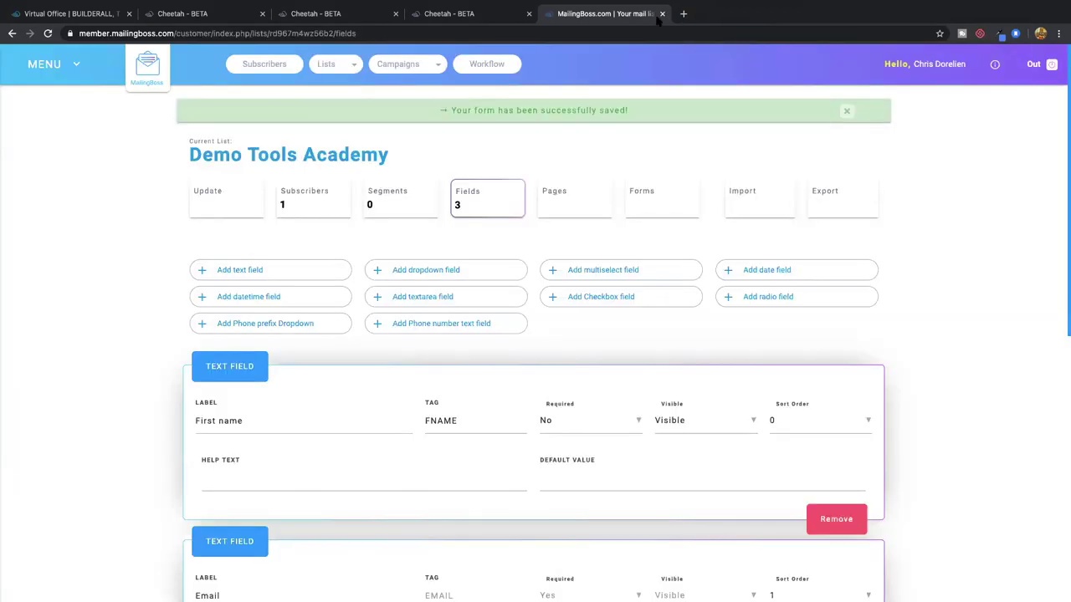
{"action": "left_click", "coordinate": [315, 204]}
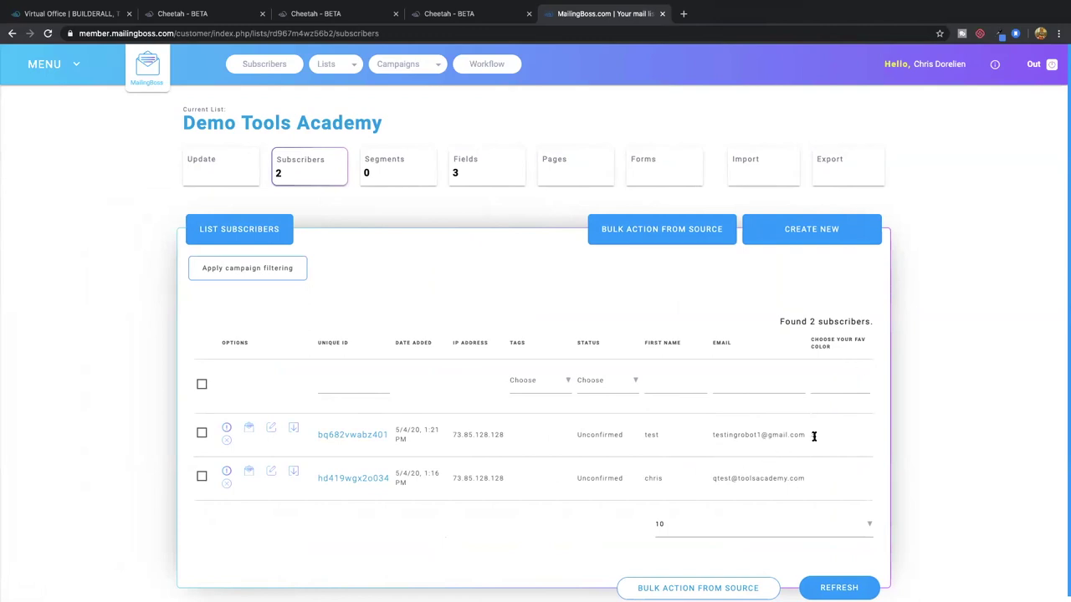
{"action": "left_click", "coordinate": [481, 172]}
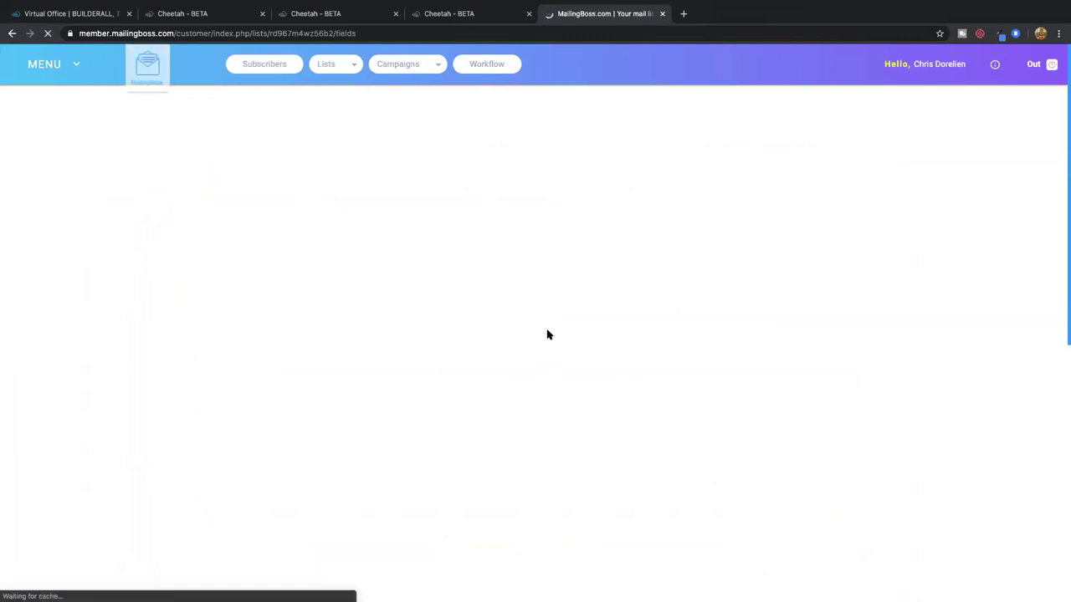
{"action": "scroll", "coordinate": [545, 341], "scroll_direction": "down", "scroll_amount": 5}
{"action": "scroll", "coordinate": [545, 341], "scroll_direction": "down", "scroll_amount": 3}
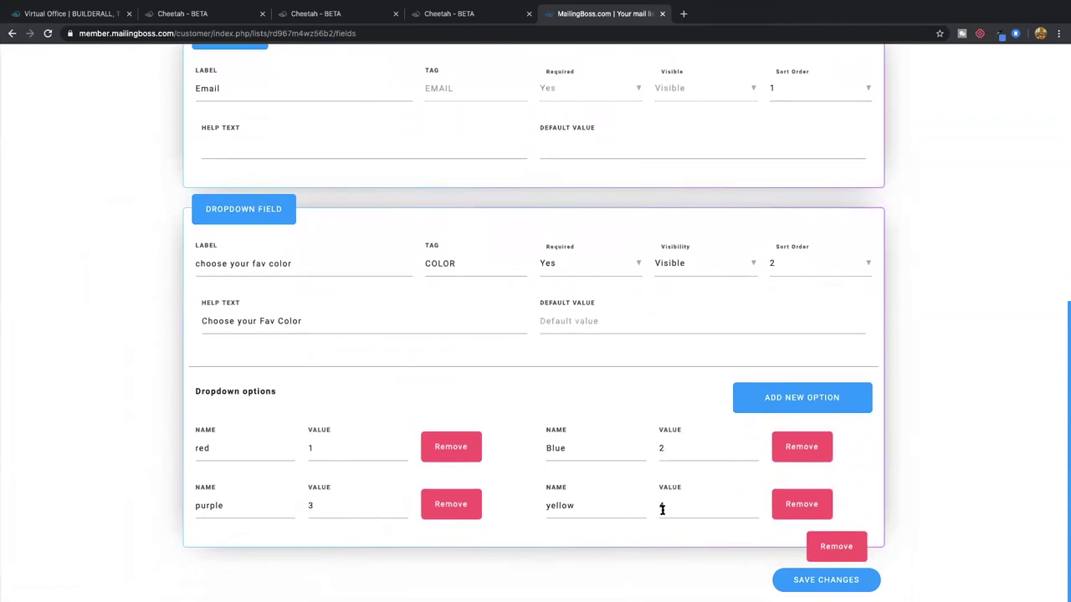
Change the red and purple options' values to 'red' and 'purple'
{"action": "double_click", "coordinate": [204, 448]}
{"action": "double_click", "coordinate": [320, 445]}
{"action": "type", "text": "red"}
{"action": "double_click", "coordinate": [309, 503]}
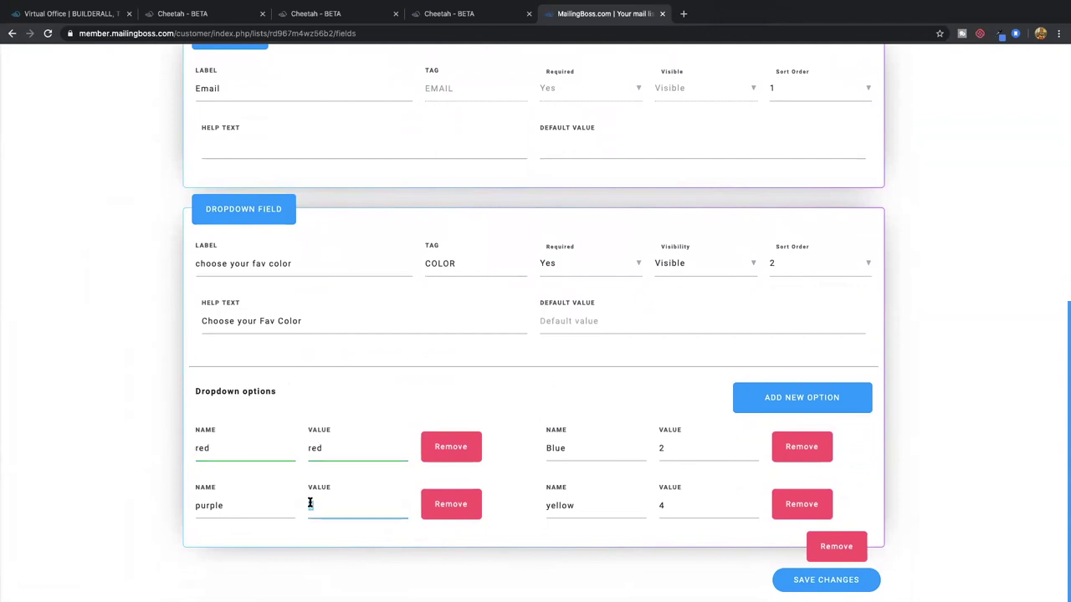
{"action": "double_click", "coordinate": [232, 505]}
{"action": "key", "text": "ctrl+c"}
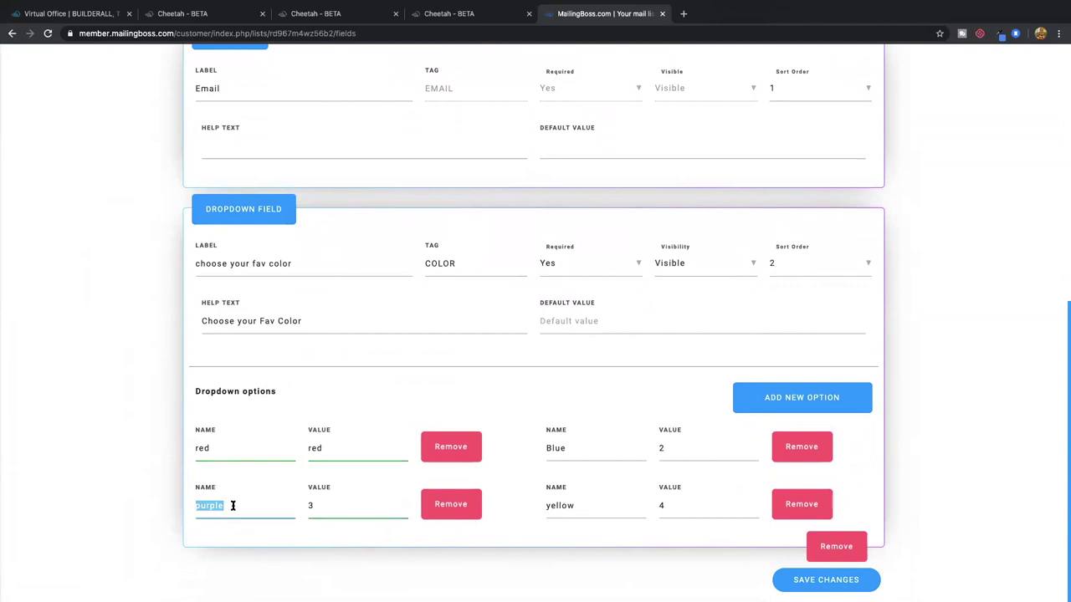
{"action": "double_click", "coordinate": [331, 505]}
{"action": "key", "text": "ctrl+v"}
Change the Blue and yellow options' values to 'Blue' and 'yellow'
{"action": "double_click", "coordinate": [659, 449]}
{"action": "double_click", "coordinate": [580, 449]}
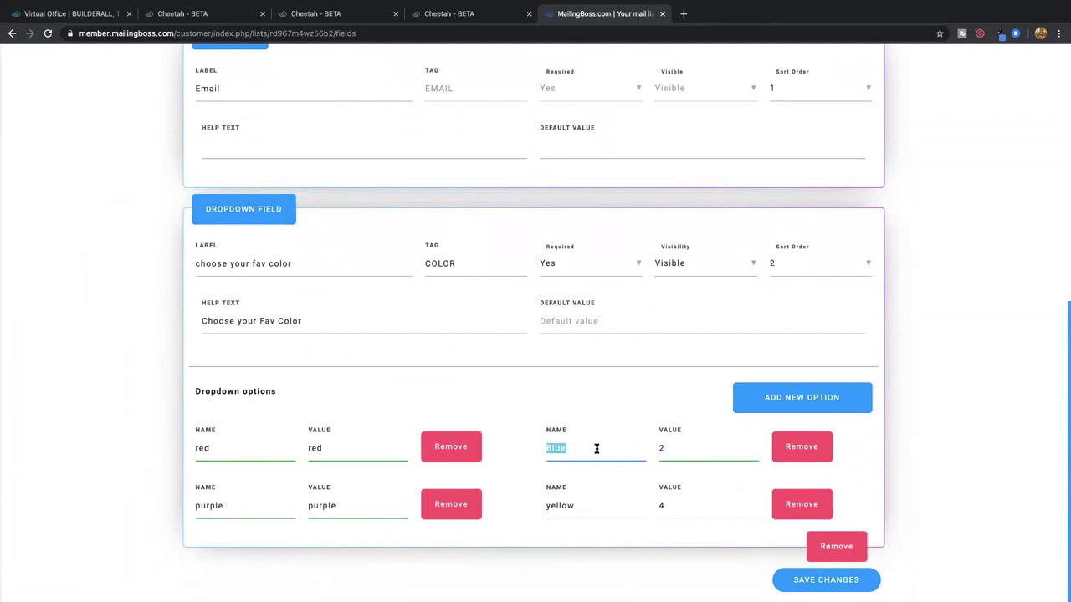
{"action": "key", "text": "ctrl+c"}
{"action": "double_click", "coordinate": [662, 448]}
{"action": "key", "text": "ctrl+v"}
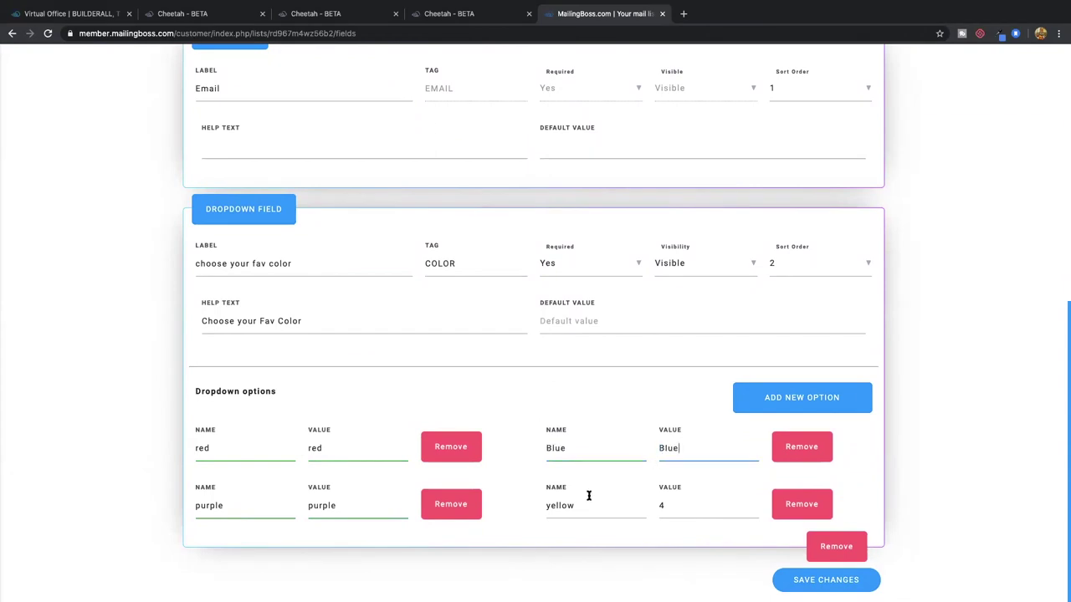
{"action": "double_click", "coordinate": [566, 504]}
{"action": "key", "text": "ctrl+c"}
{"action": "left_click", "coordinate": [661, 505]}
{"action": "key", "text": "ctrl+v"}
Save the updated dropdown option values
{"action": "left_click", "coordinate": [803, 574]}
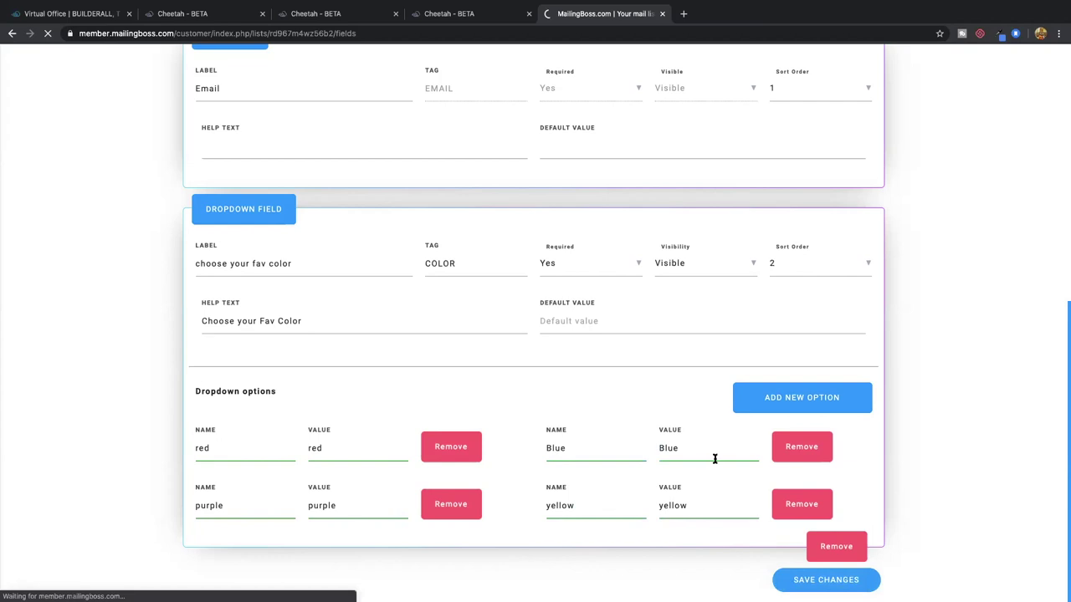
{"action": "left_click", "coordinate": [488, 13]}
{"action": "left_click", "coordinate": [602, 13]}
{"action": "scroll", "coordinate": [397, 359], "scroll_direction": "down", "scroll_amount": 1}
{"action": "scroll", "coordinate": [398, 359], "scroll_direction": "up", "scroll_amount": 1}
Review the Demo Tools Academy list's two subscribers, then view its empty Segments page
{"action": "left_click", "coordinate": [309, 192]}
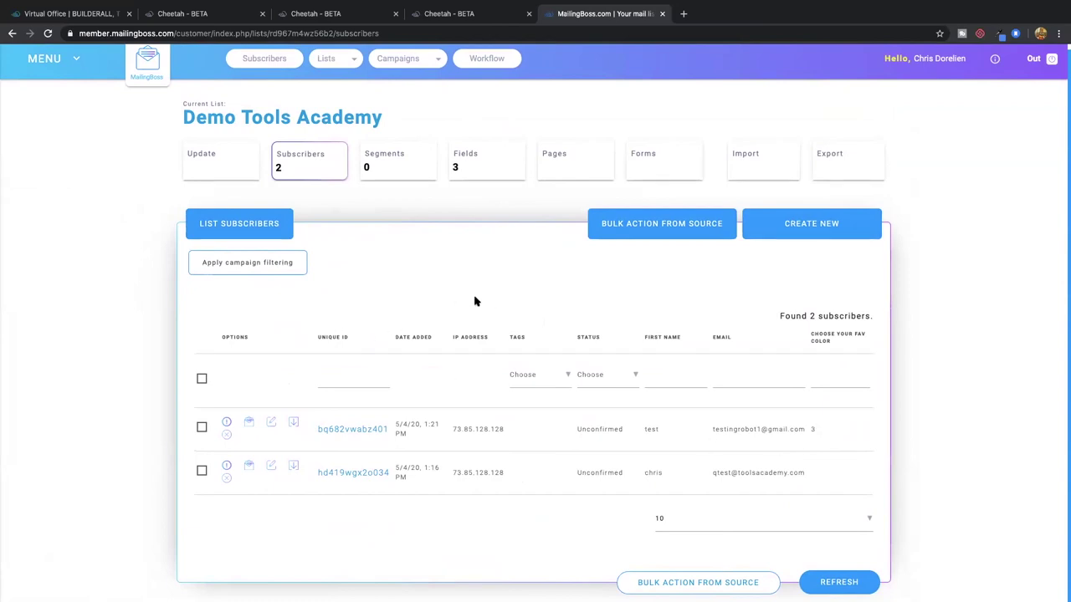
{"action": "left_click", "coordinate": [395, 164]}
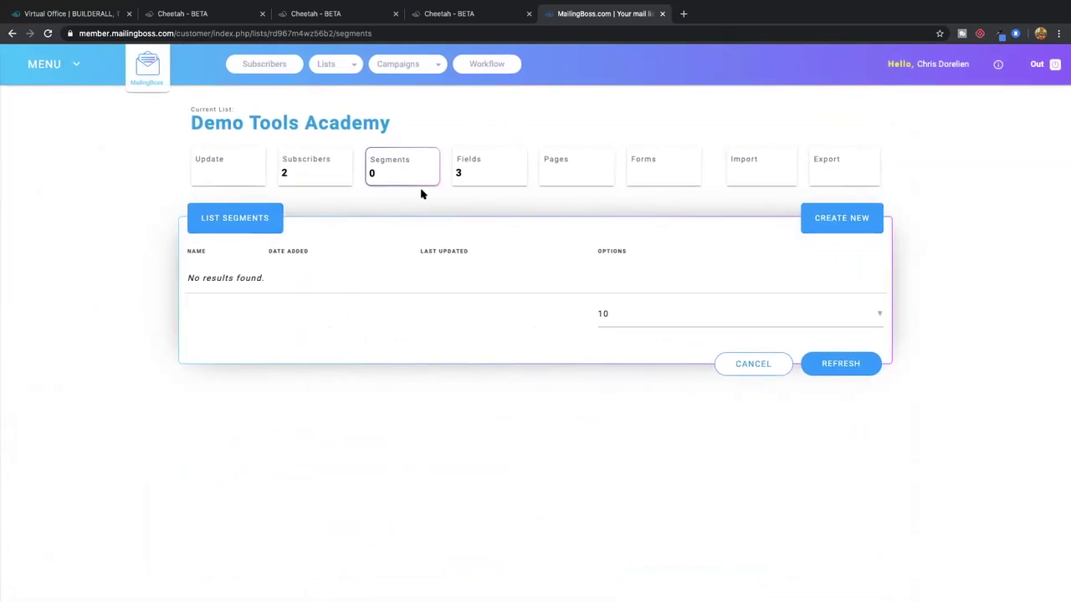
Open the Demo Tools Academy list's Fields, then its Pages and emails overview
{"action": "left_click", "coordinate": [93, 21]}
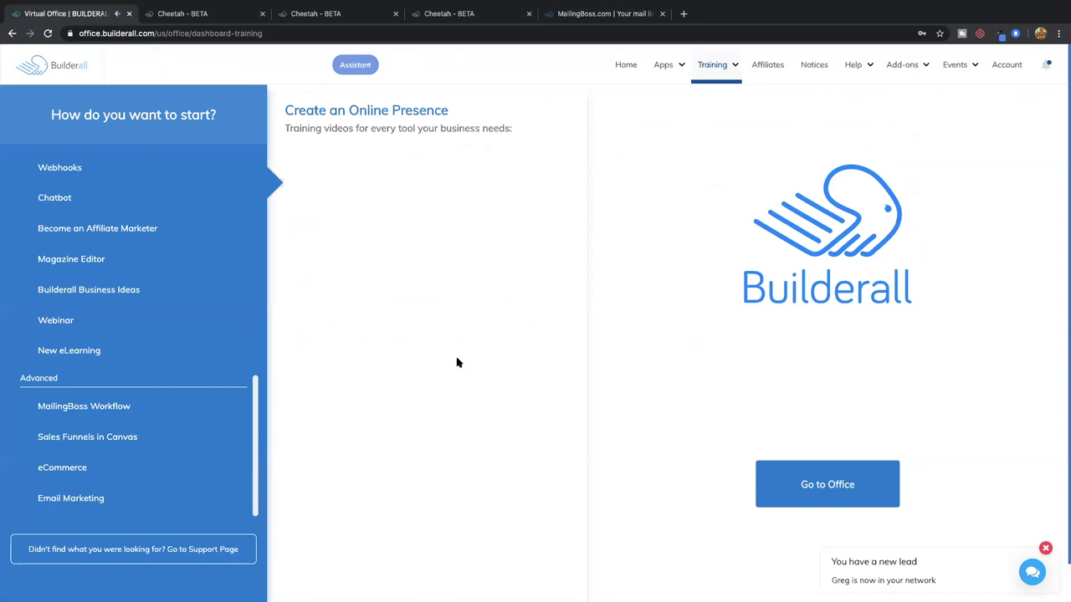
{"action": "left_click", "coordinate": [582, 13]}
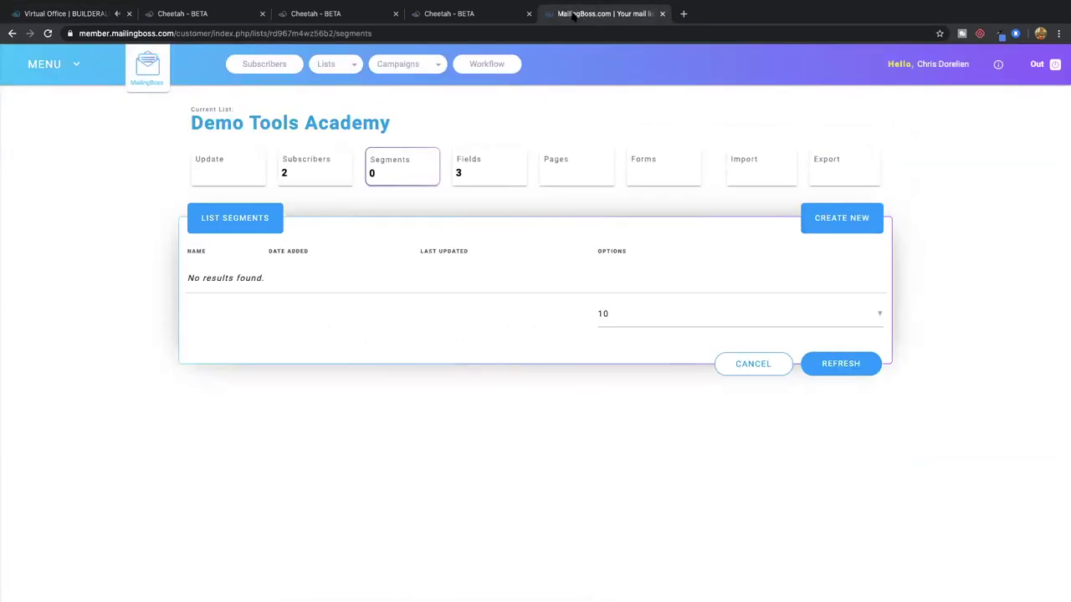
{"action": "left_click", "coordinate": [474, 168]}
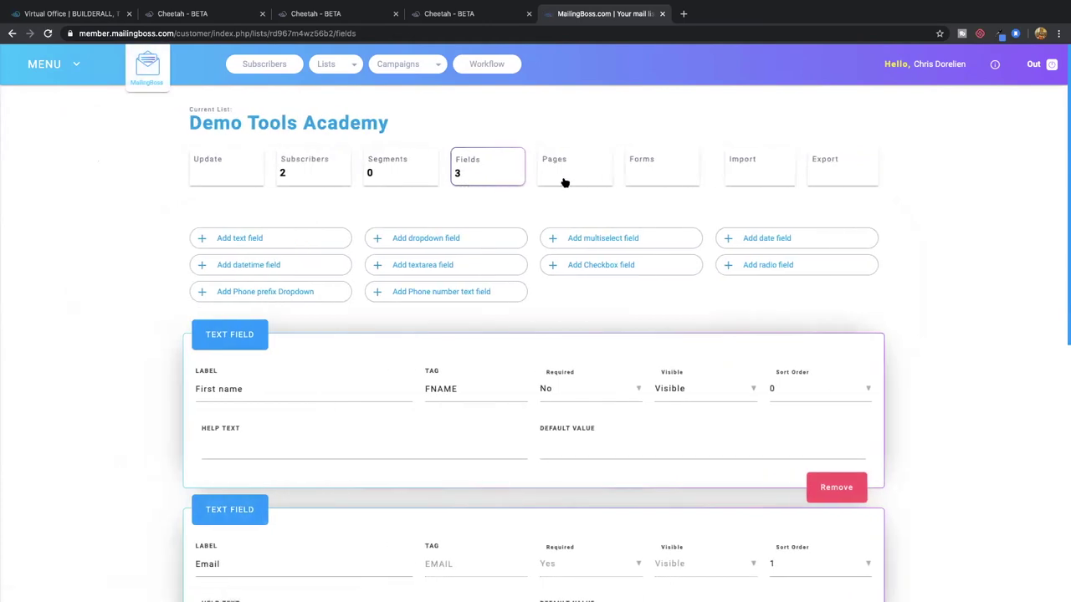
{"action": "left_click", "coordinate": [572, 170]}
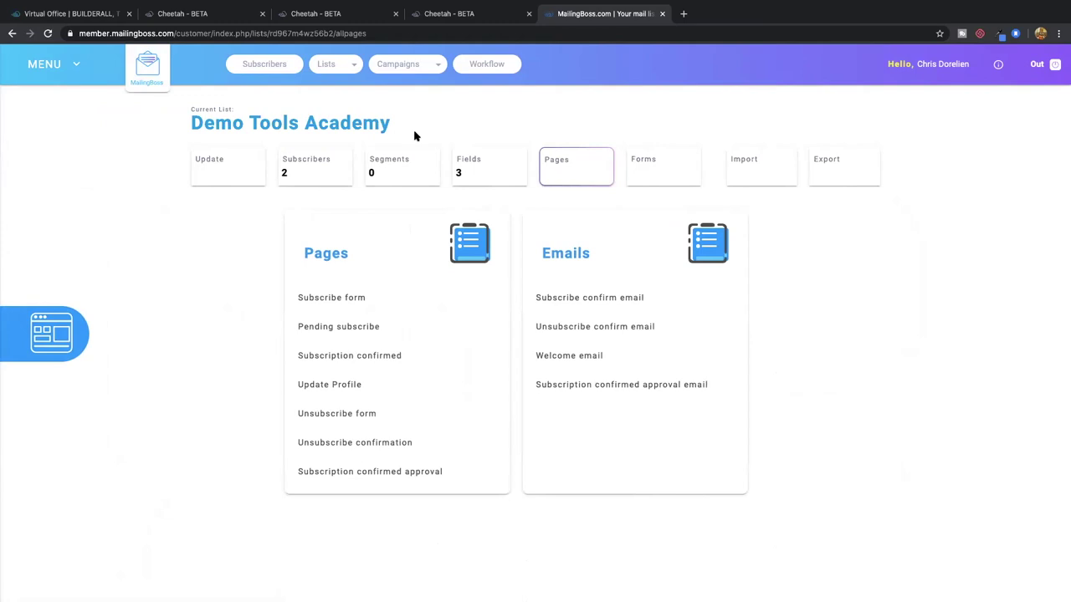
Go back to the tools academy site's page list in Cheetah
{"action": "left_click", "coordinate": [473, 17]}
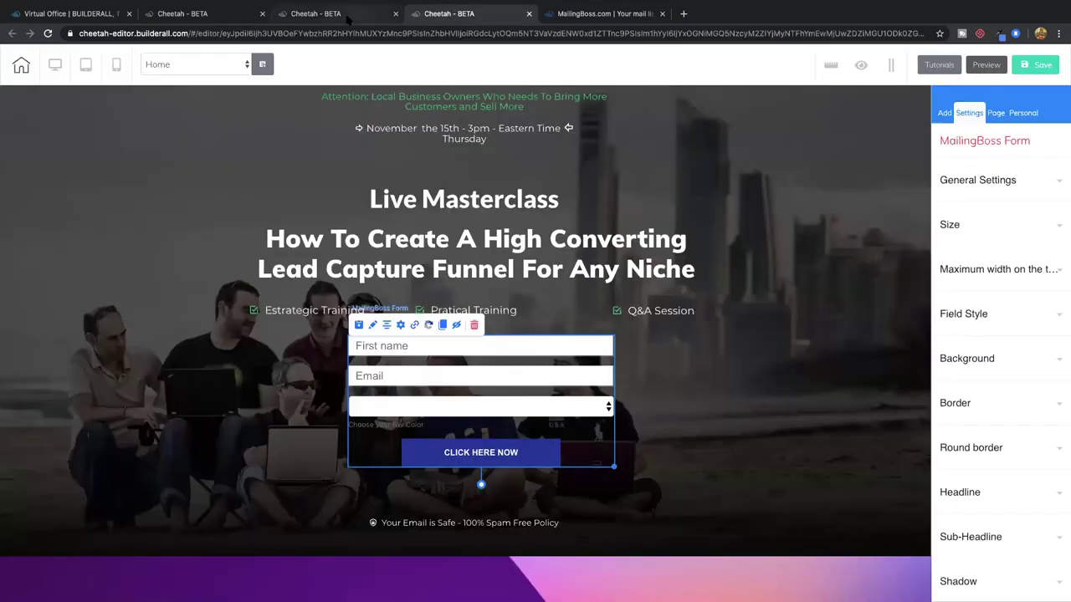
{"action": "left_click", "coordinate": [352, 17]}
{"action": "left_click", "coordinate": [595, 17]}
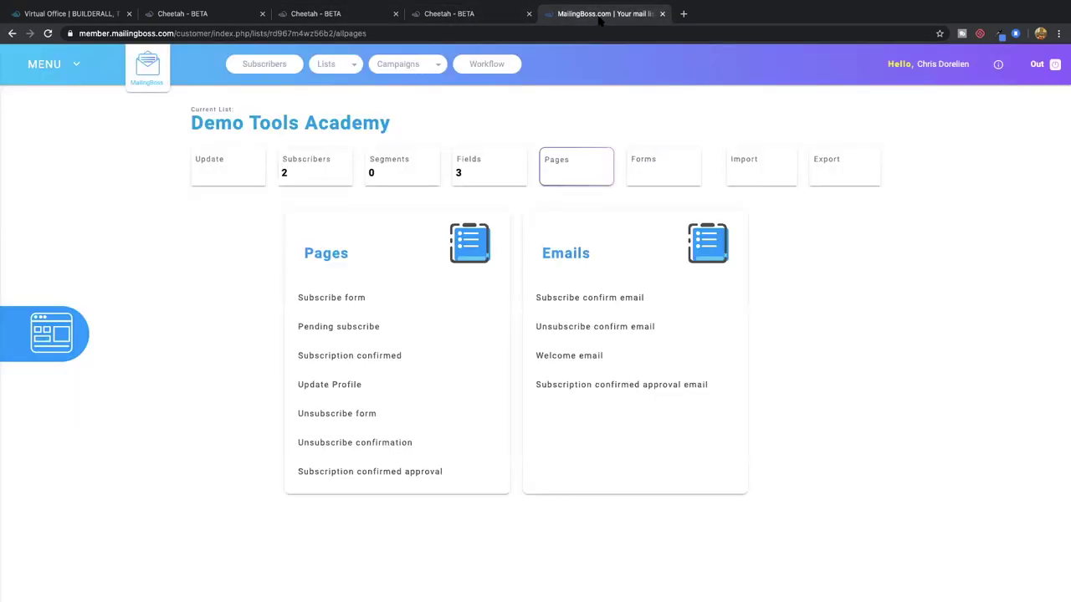
{"action": "left_click", "coordinate": [463, 17]}
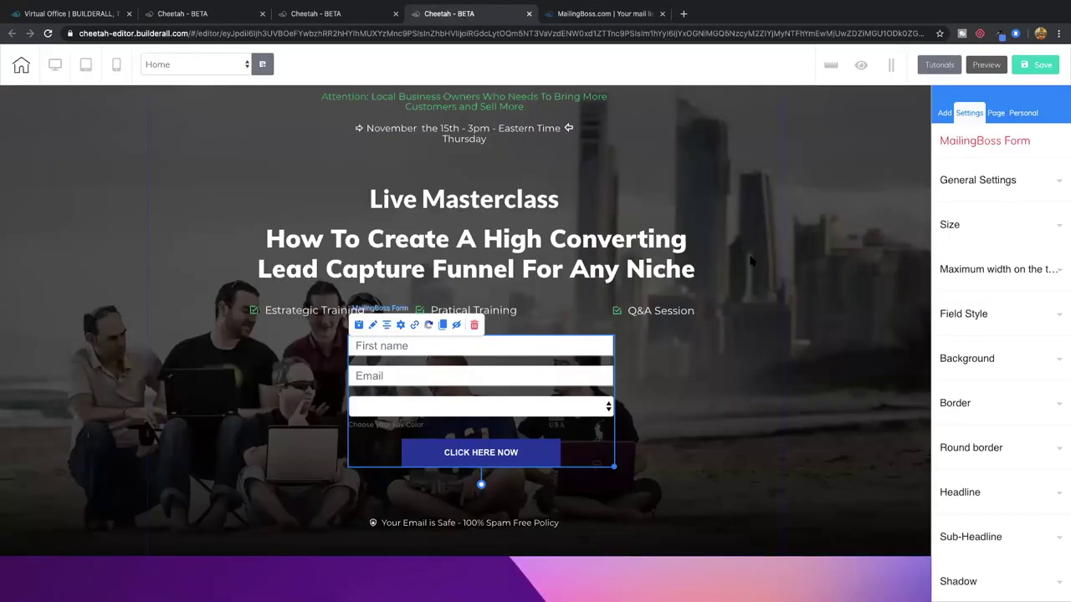
{"action": "left_click", "coordinate": [344, 24]}
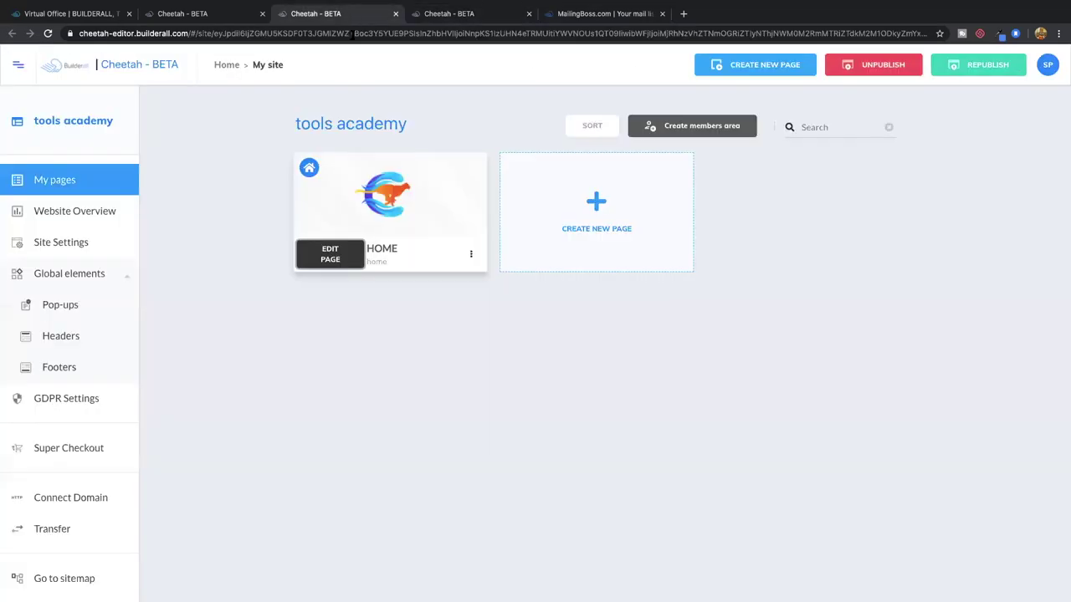
Open the live HOME page and submit the form with autofilled name, e-mail and colour Blue
{"action": "left_click", "coordinate": [471, 255]}
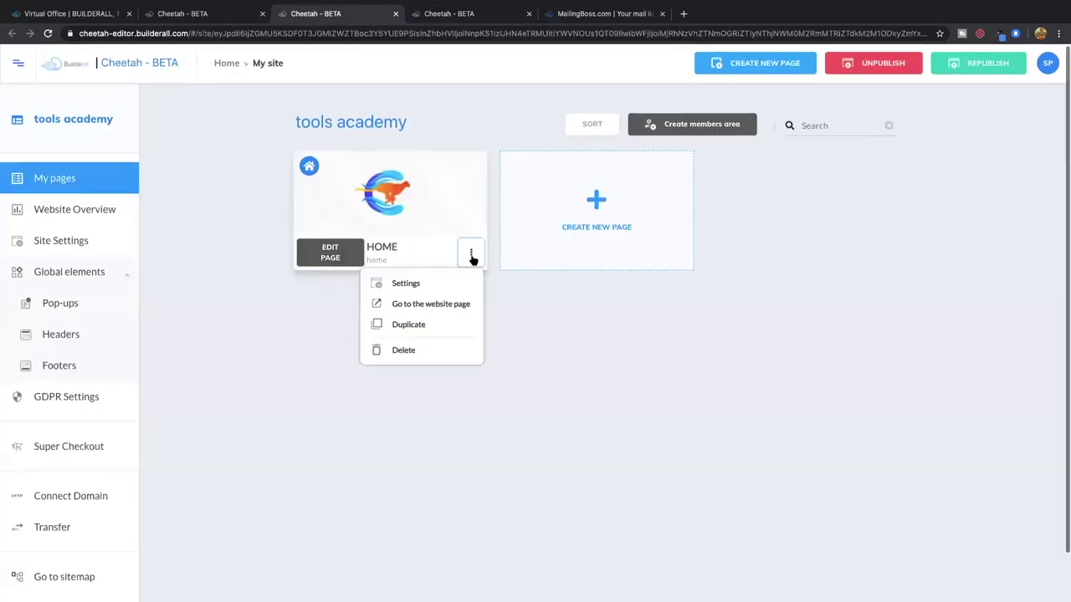
{"action": "left_click", "coordinate": [443, 303]}
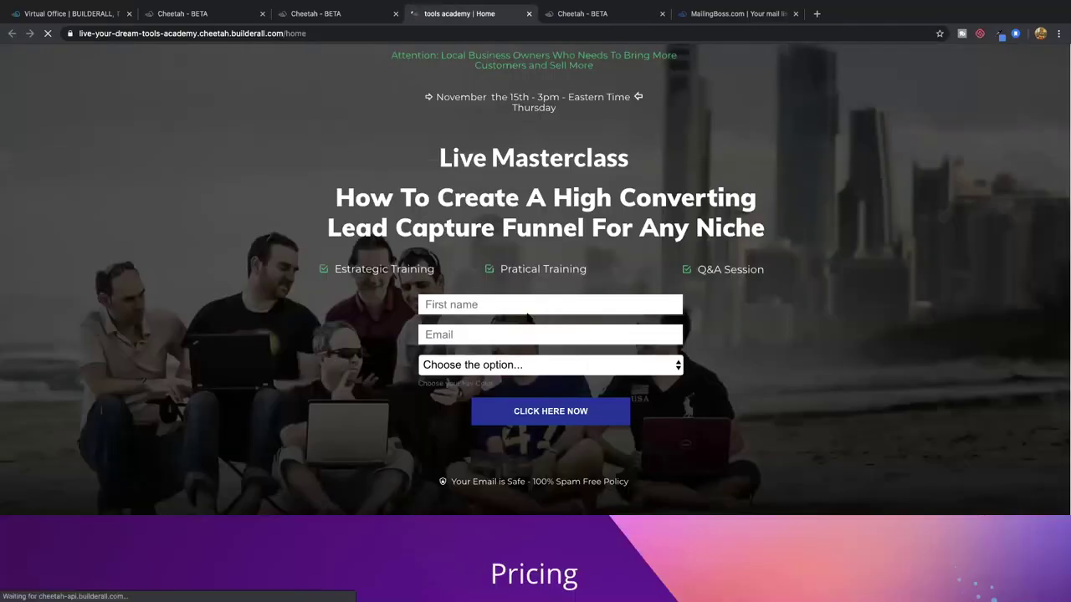
{"action": "left_click", "coordinate": [513, 305]}
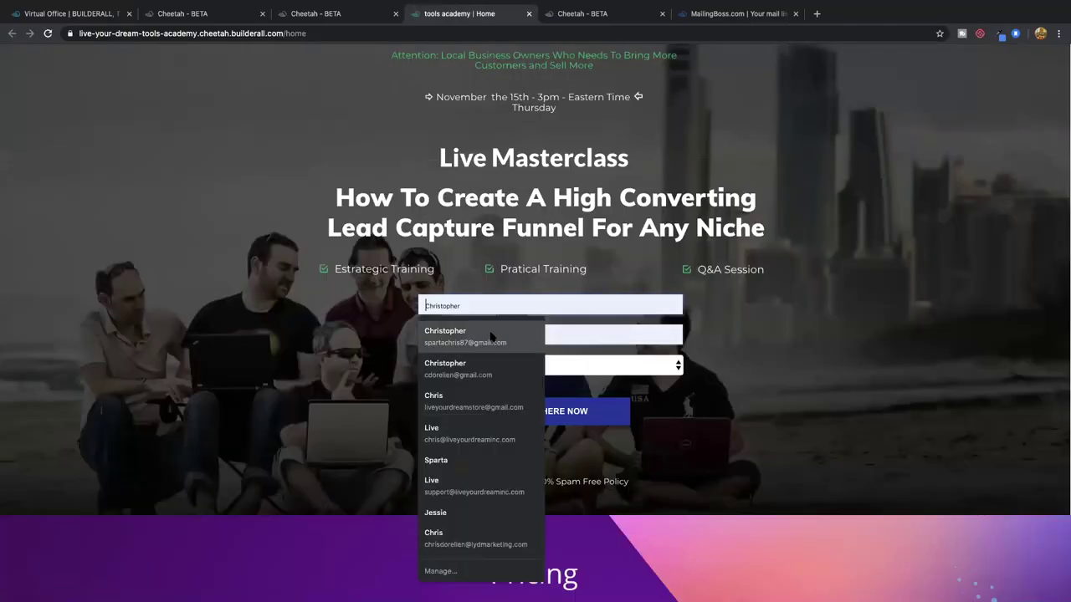
{"action": "left_click", "coordinate": [491, 334]}
{"action": "left_click", "coordinate": [499, 366]}
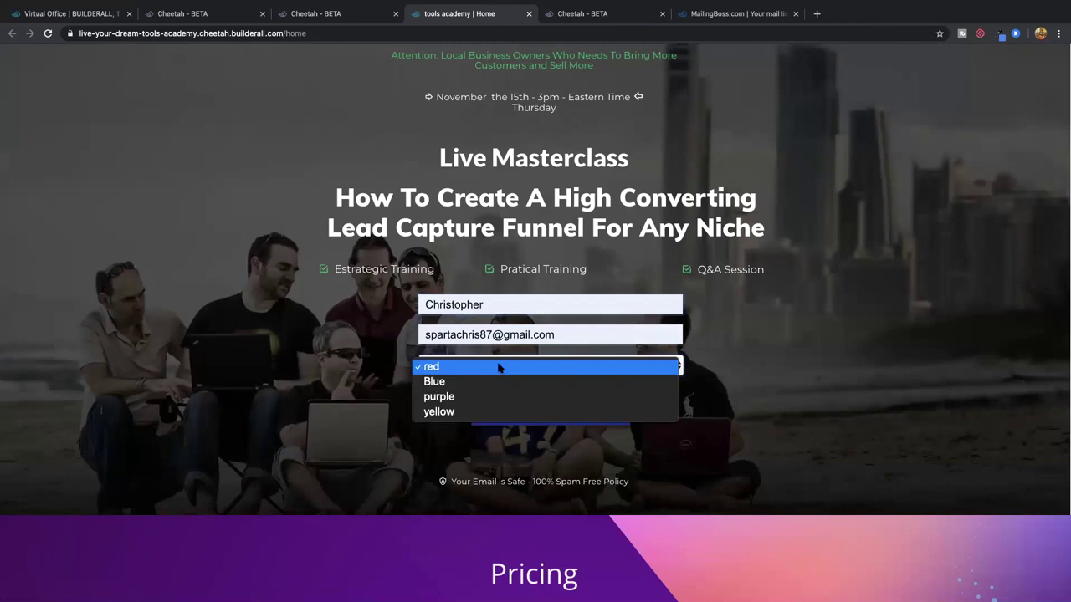
{"action": "left_click", "coordinate": [494, 378]}
{"action": "left_click", "coordinate": [546, 415]}
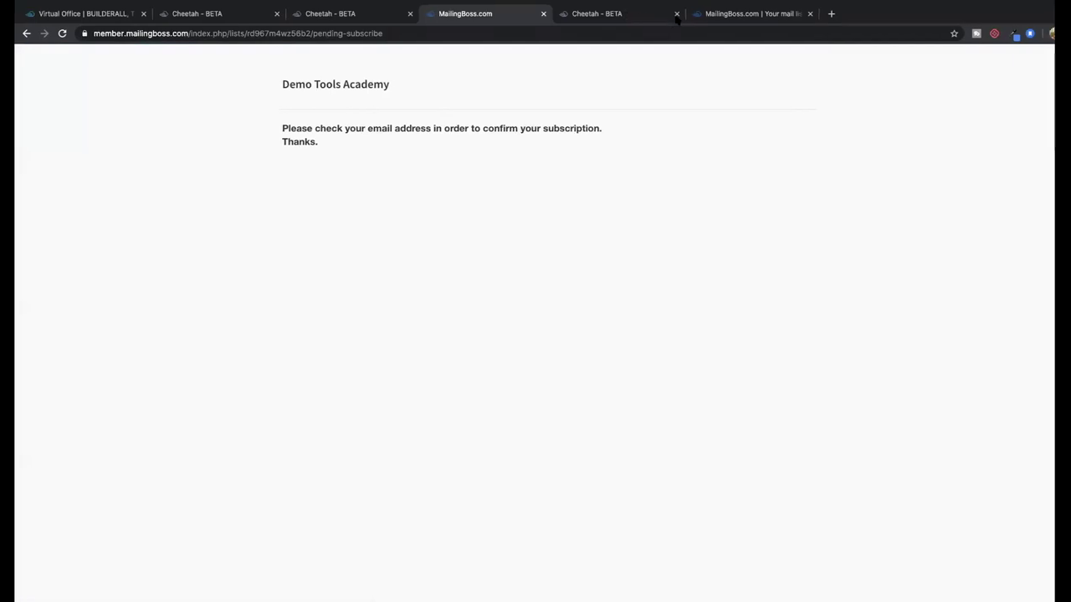
Back in MailingBoss, open the Demo Tools Academy Pending subscribe page in the editor
{"action": "left_click", "coordinate": [708, 14]}
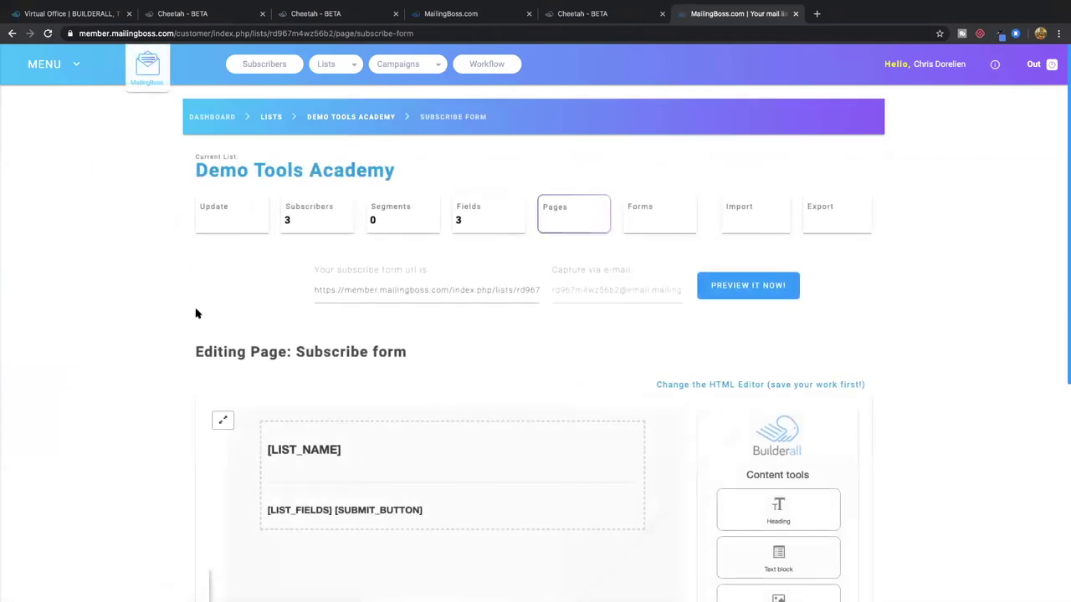
{"action": "scroll", "coordinate": [195, 310], "scroll_direction": "down", "scroll_amount": 3}
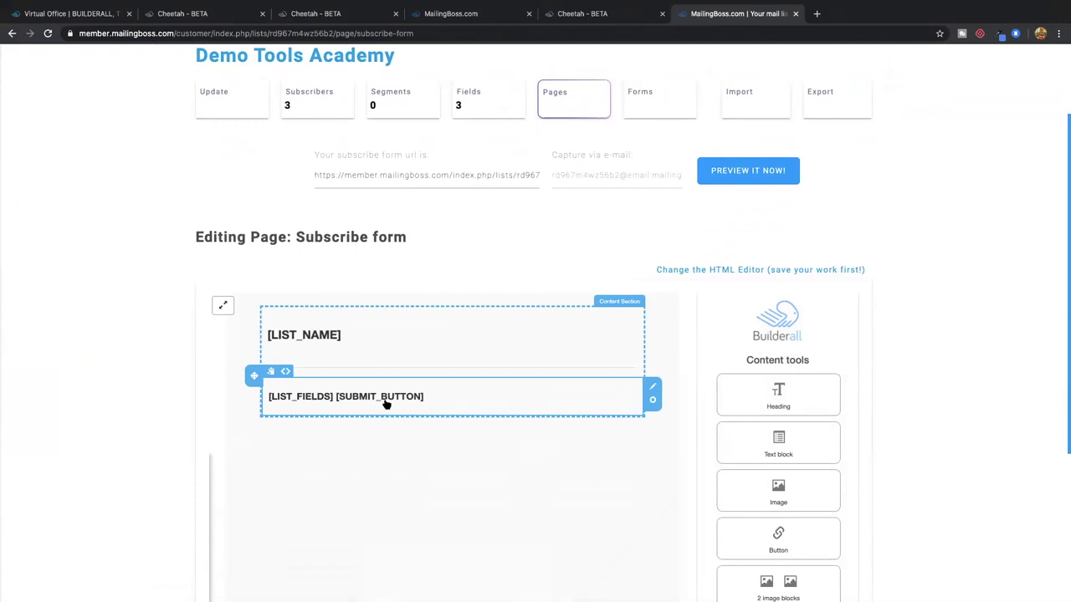
{"action": "left_click", "coordinate": [578, 100]}
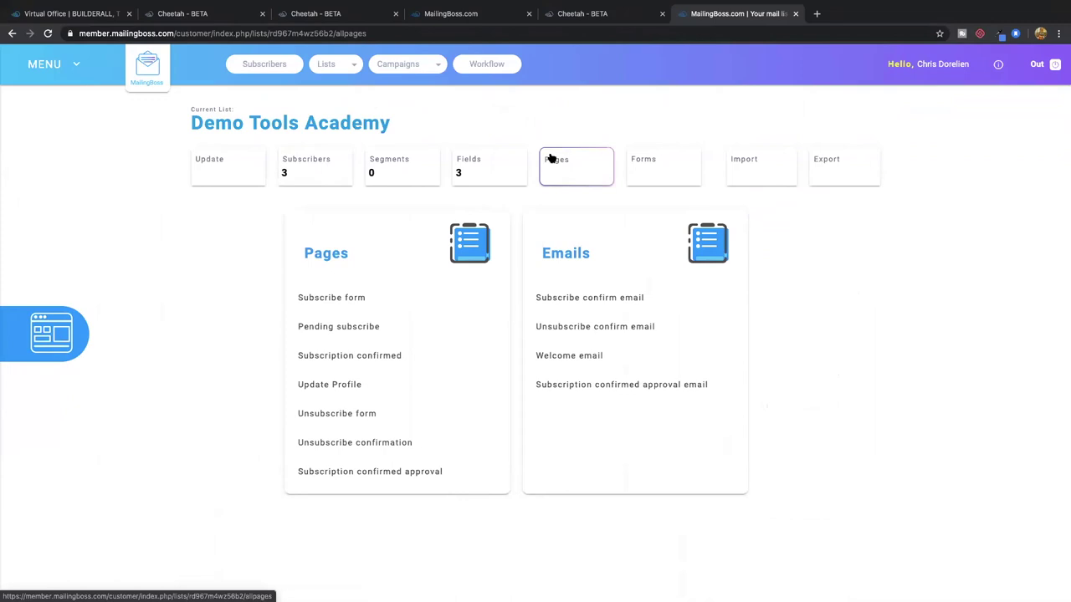
{"action": "left_click", "coordinate": [346, 330]}
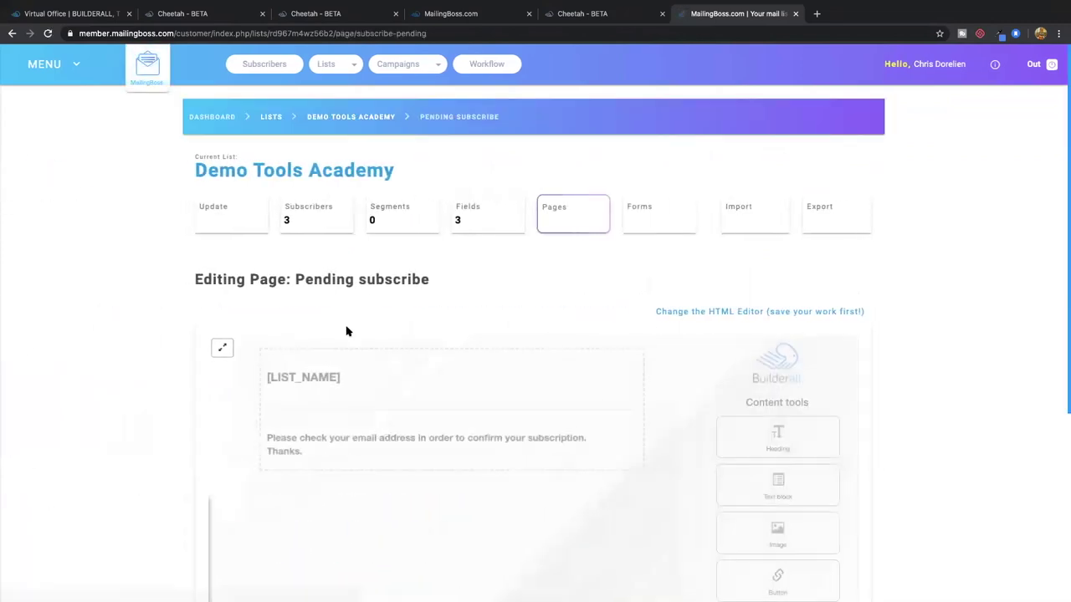
Edit the Pending subscribe confirmation message text and save the page
{"action": "left_click", "coordinate": [606, 15]}
{"action": "left_click", "coordinate": [477, 14]}
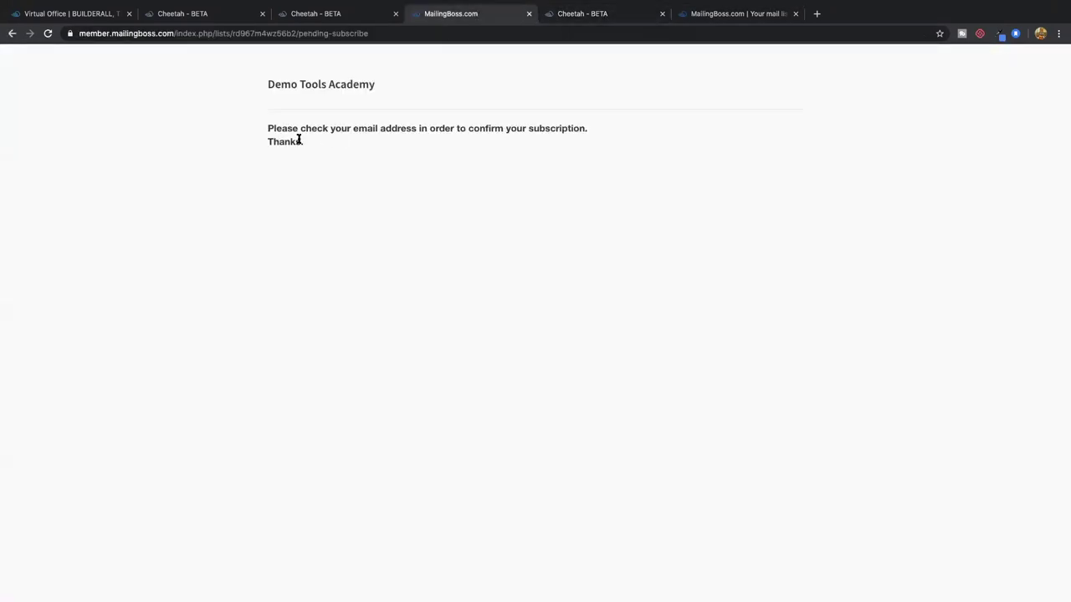
{"action": "left_click", "coordinate": [712, 13]}
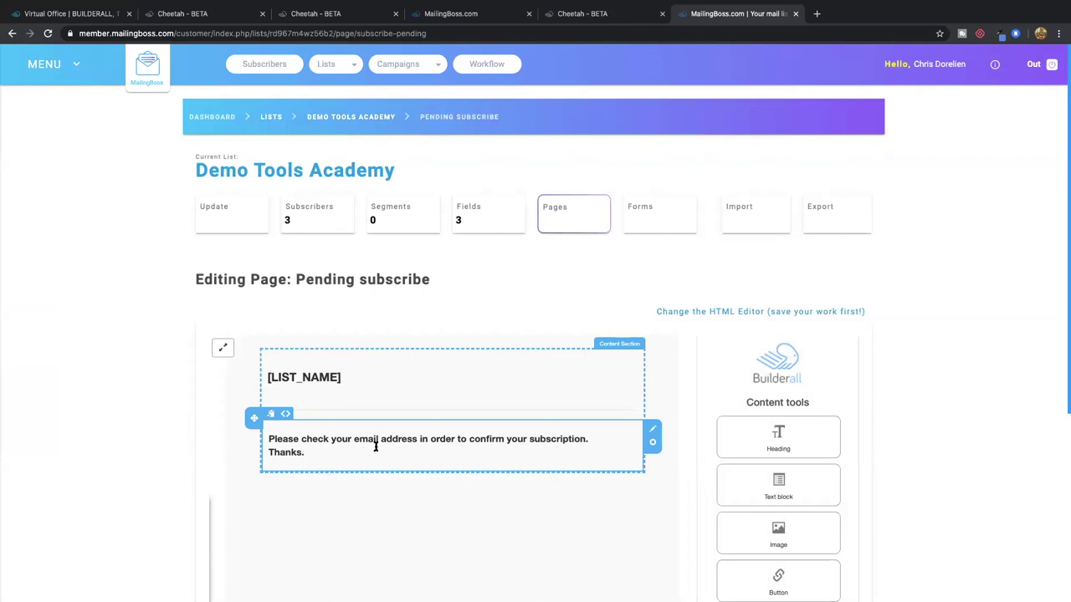
{"action": "left_click", "coordinate": [375, 447]}
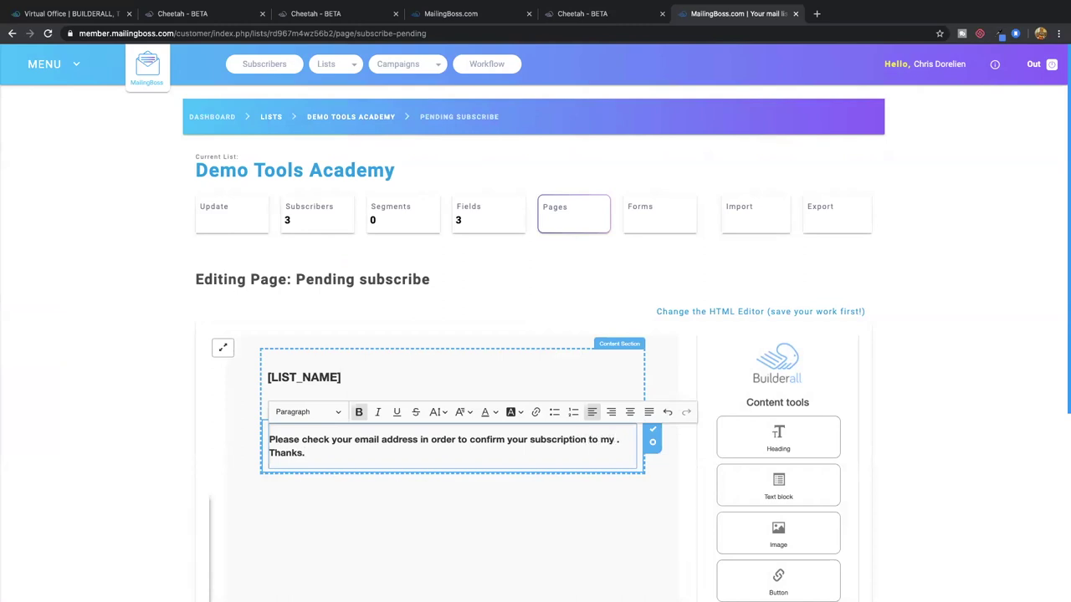
{"action": "type", "text": "ls academy tutorial page"}
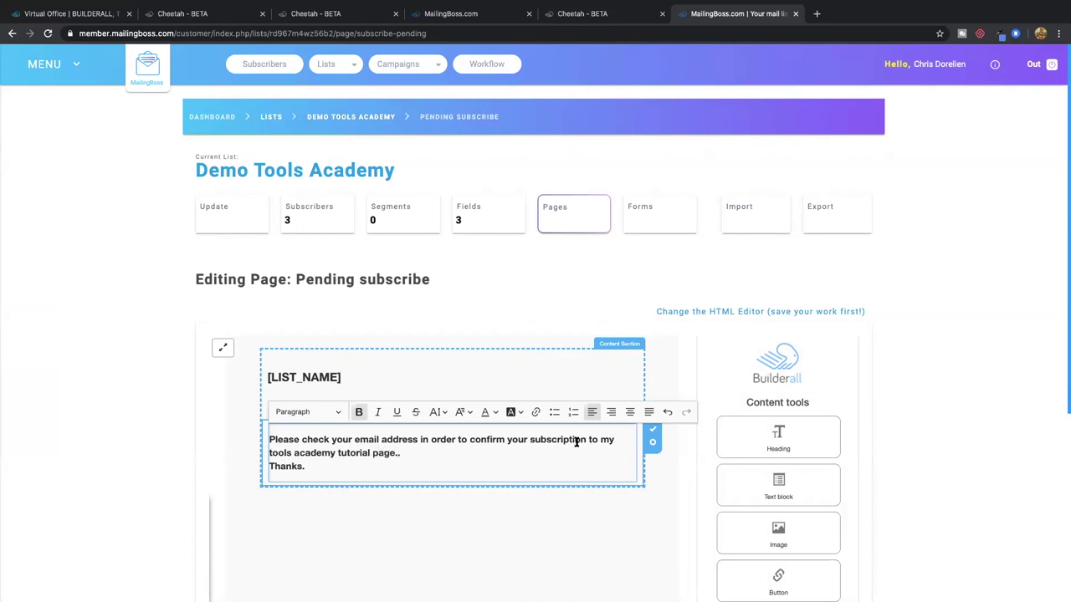
{"action": "scroll", "coordinate": [493, 487], "scroll_direction": "down", "scroll_amount": 3}
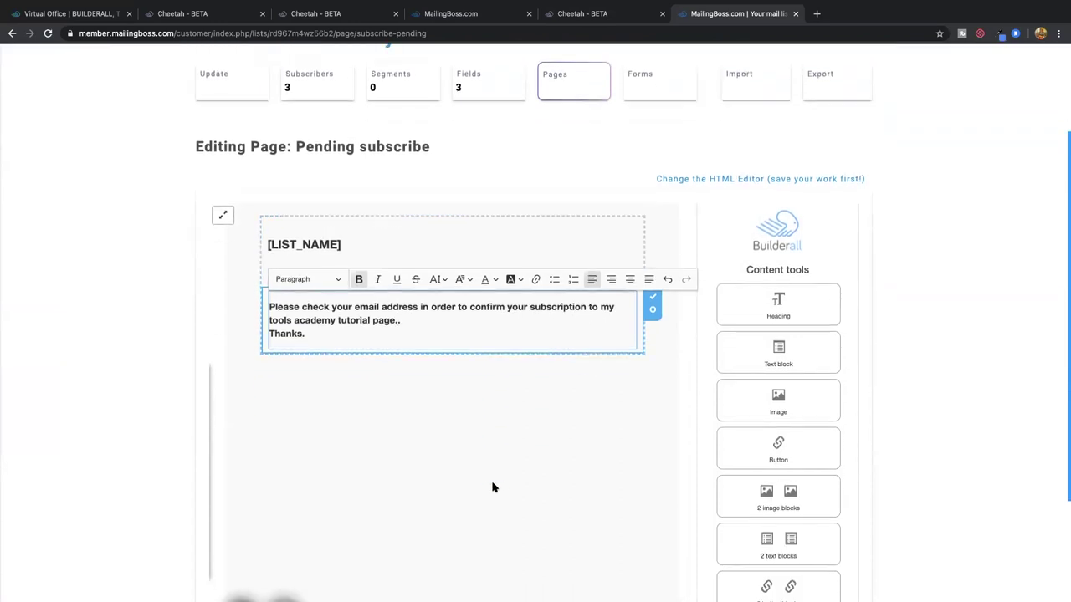
{"action": "left_click", "coordinate": [810, 511]}
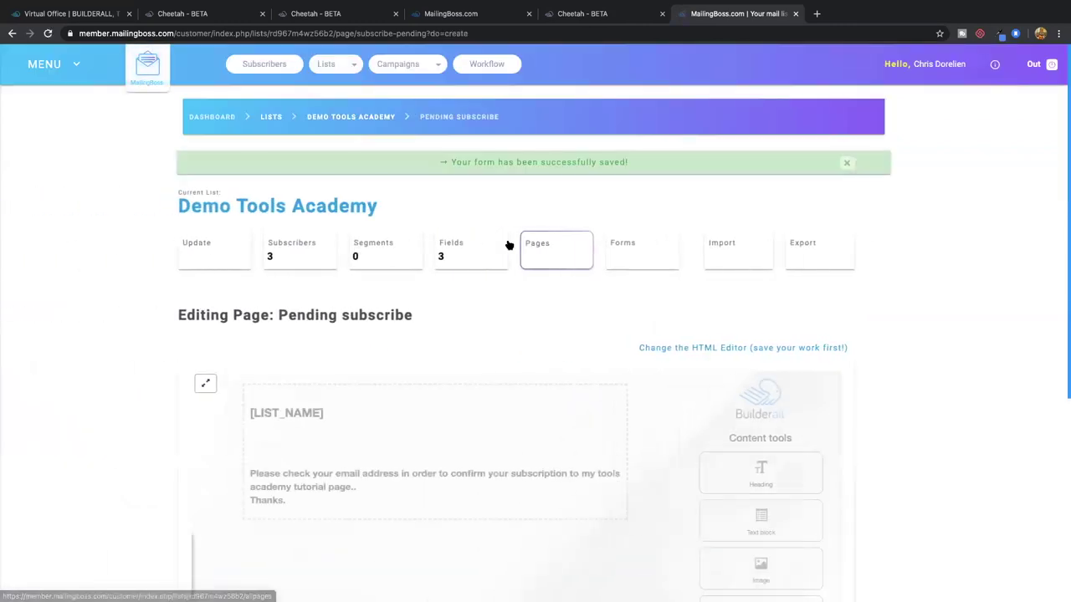
Reload the live pending-subscribe page to check the updated message
{"action": "left_click", "coordinate": [596, 15]}
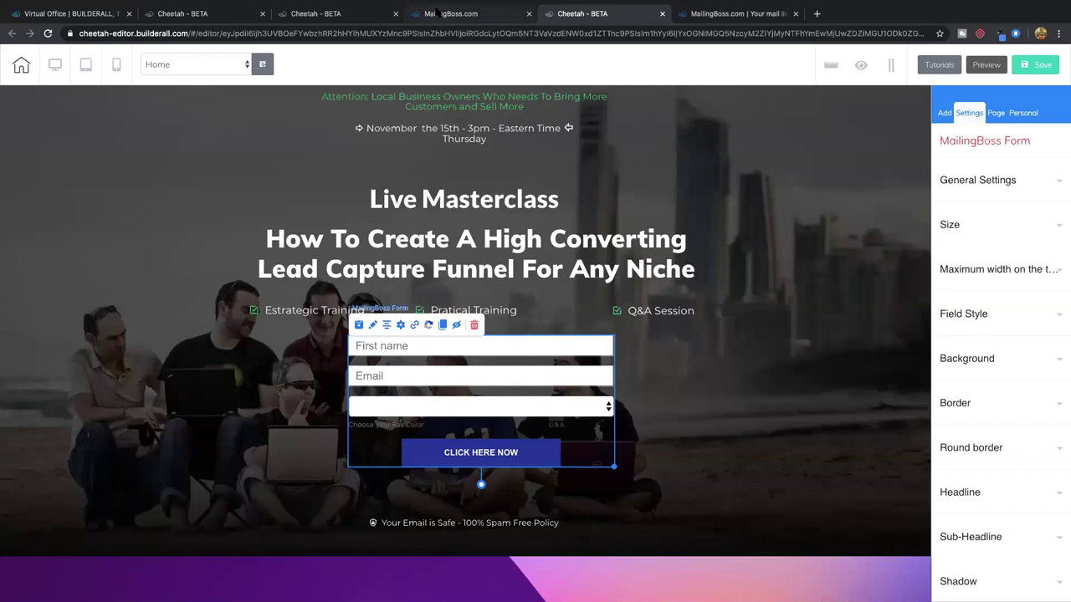
{"action": "left_click", "coordinate": [478, 15]}
{"action": "left_click", "coordinate": [48, 34]}
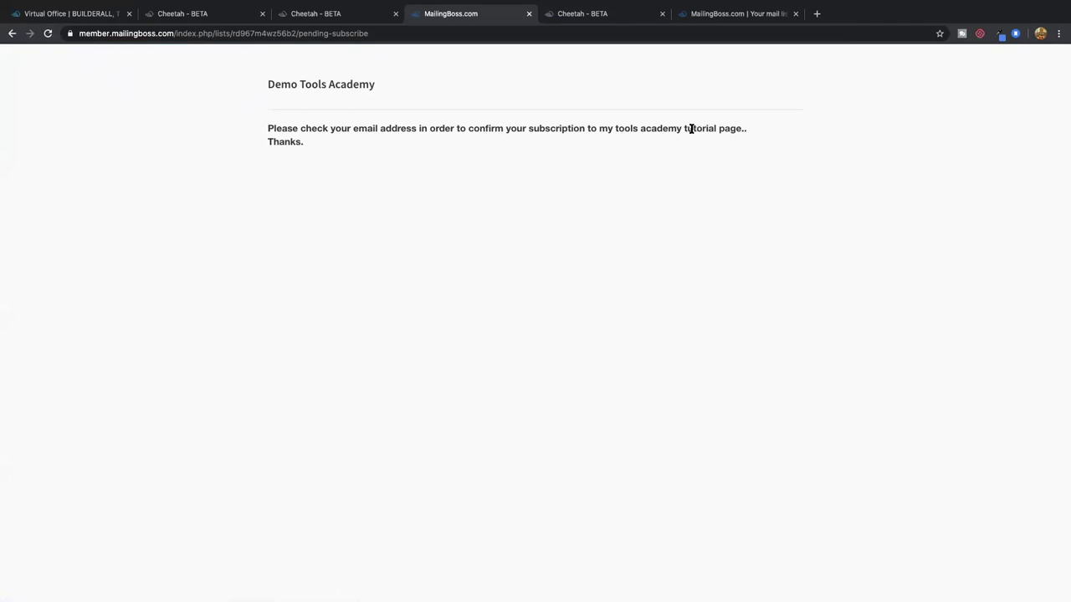
{"action": "left_click", "coordinate": [715, 13]}
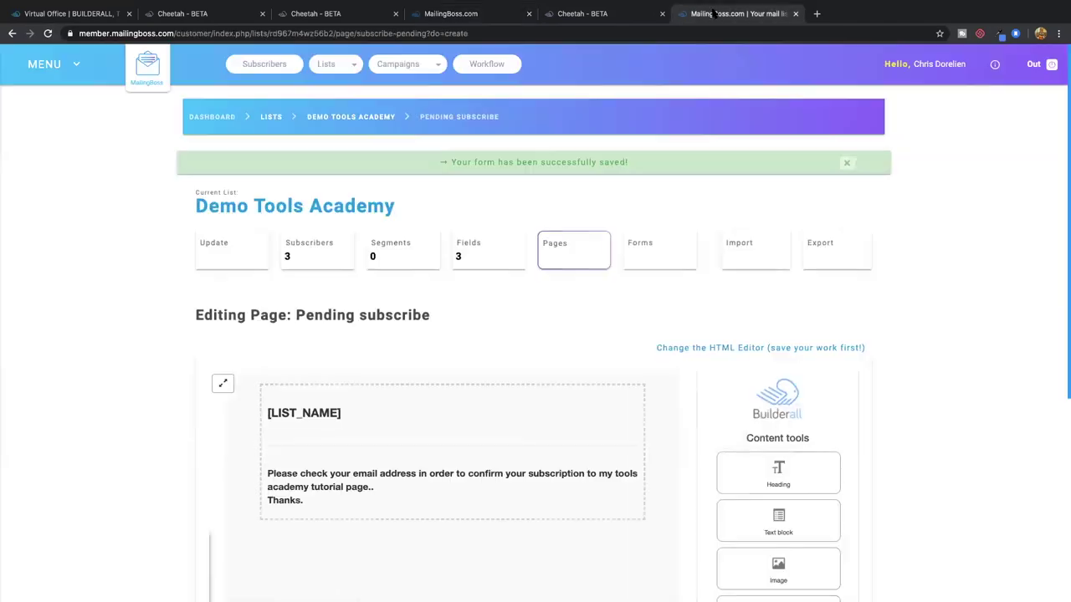
{"action": "left_click", "coordinate": [586, 14]}
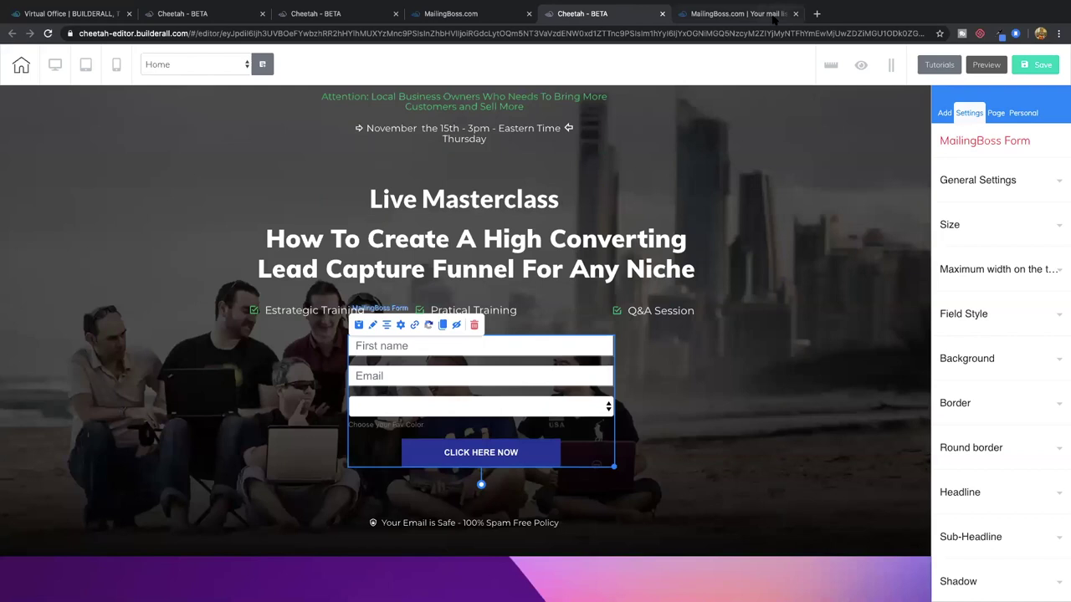
{"action": "left_click", "coordinate": [745, 14]}
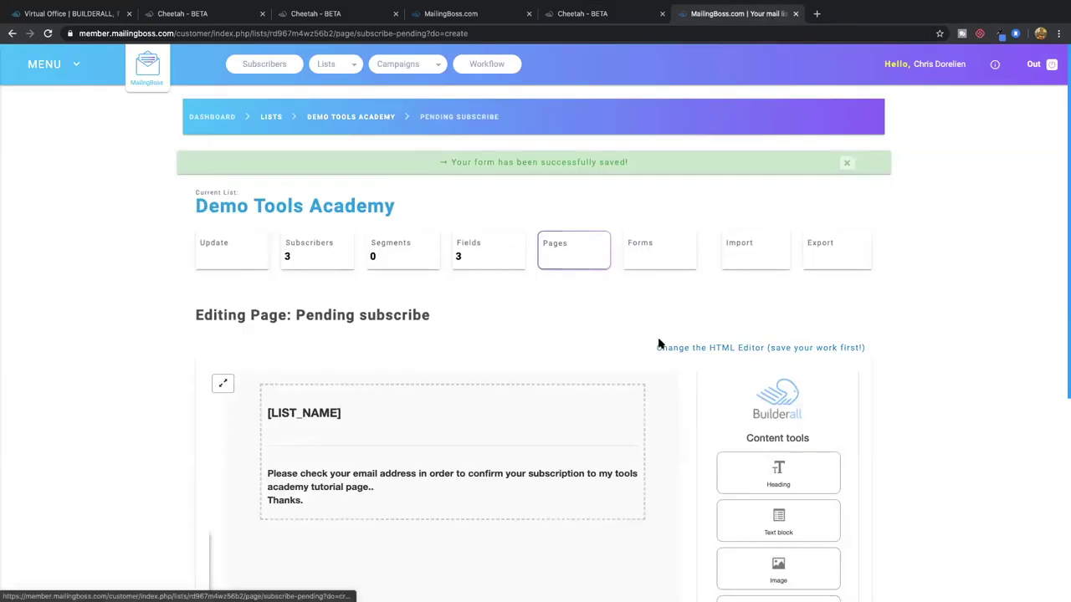
Touch up the confirmation message block, save again, and return to the pages overview
{"action": "scroll", "coordinate": [658, 343], "scroll_direction": "down", "scroll_amount": 3}
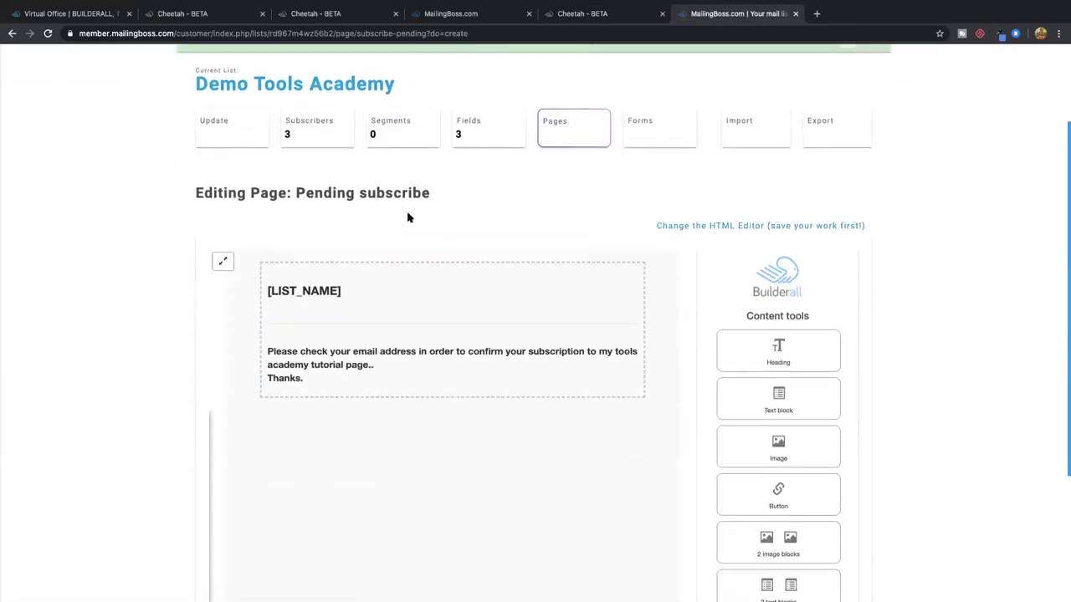
{"action": "left_click", "coordinate": [365, 367]}
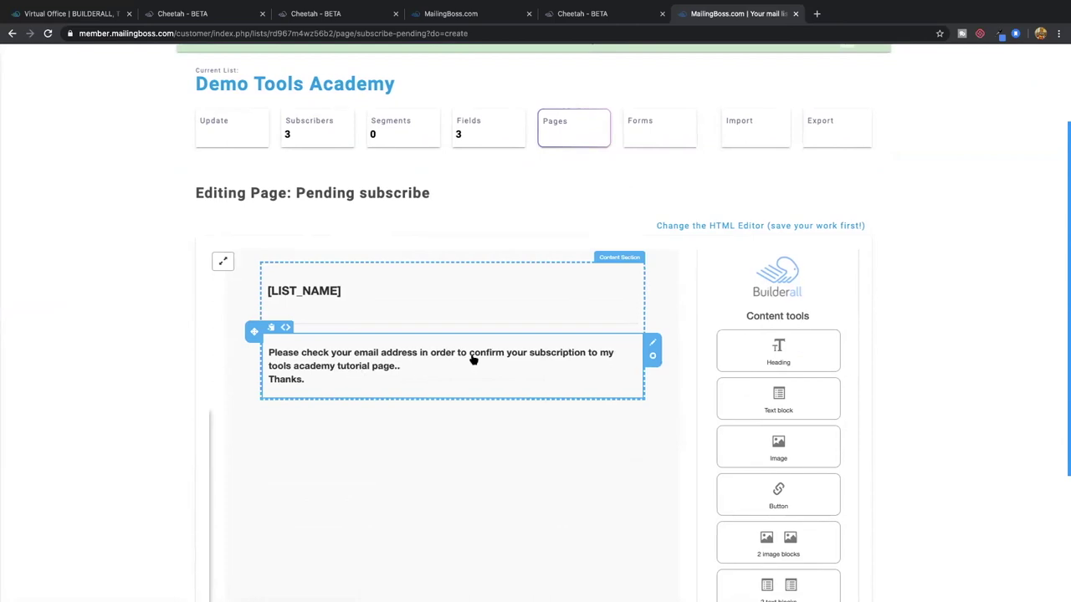
{"action": "scroll", "coordinate": [569, 363], "scroll_direction": "down", "scroll_amount": 5}
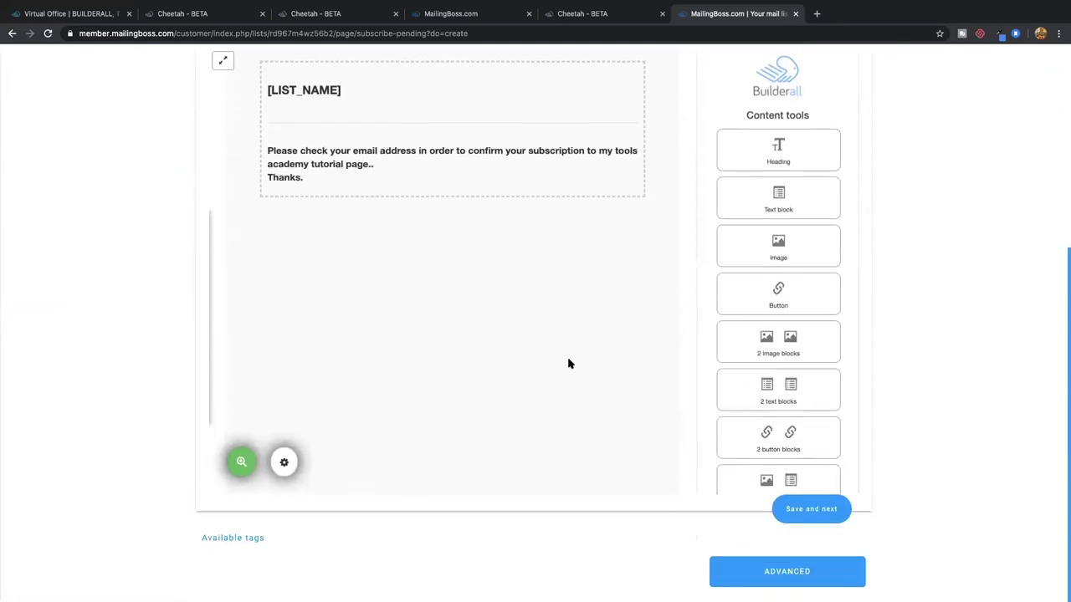
{"action": "left_click", "coordinate": [820, 513]}
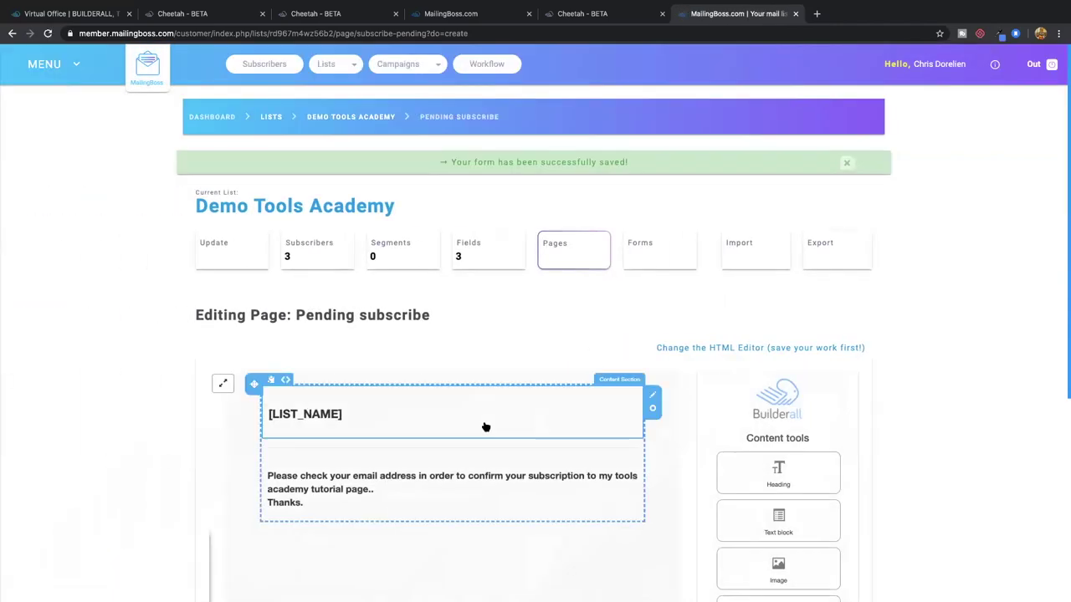
{"action": "left_click", "coordinate": [568, 256]}
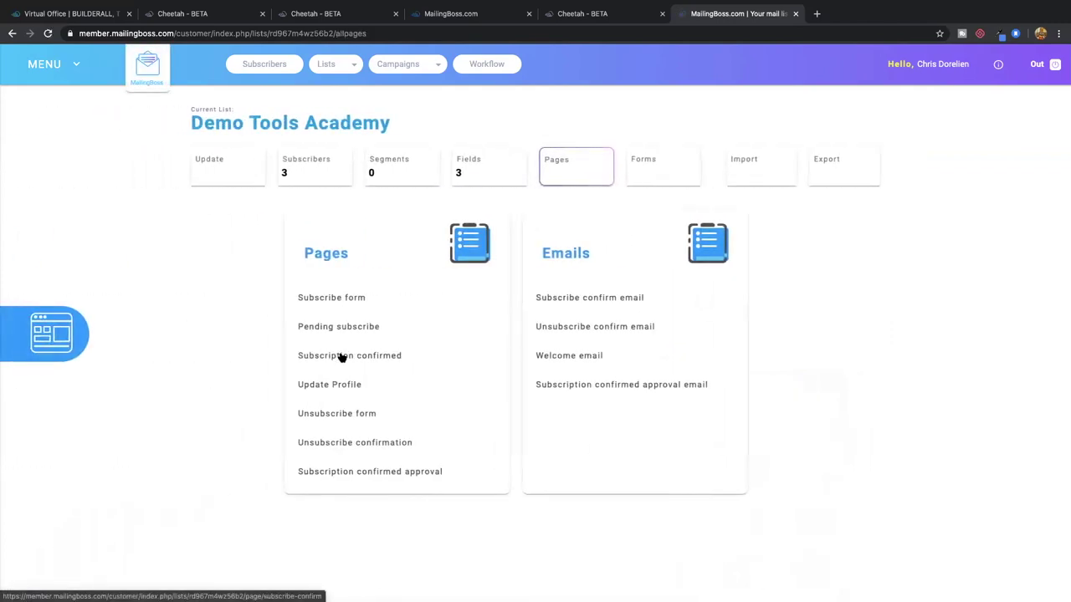
Open the Subscription confirmed page and insert an Image block above [LIST_NAME]
{"action": "left_click", "coordinate": [349, 358]}
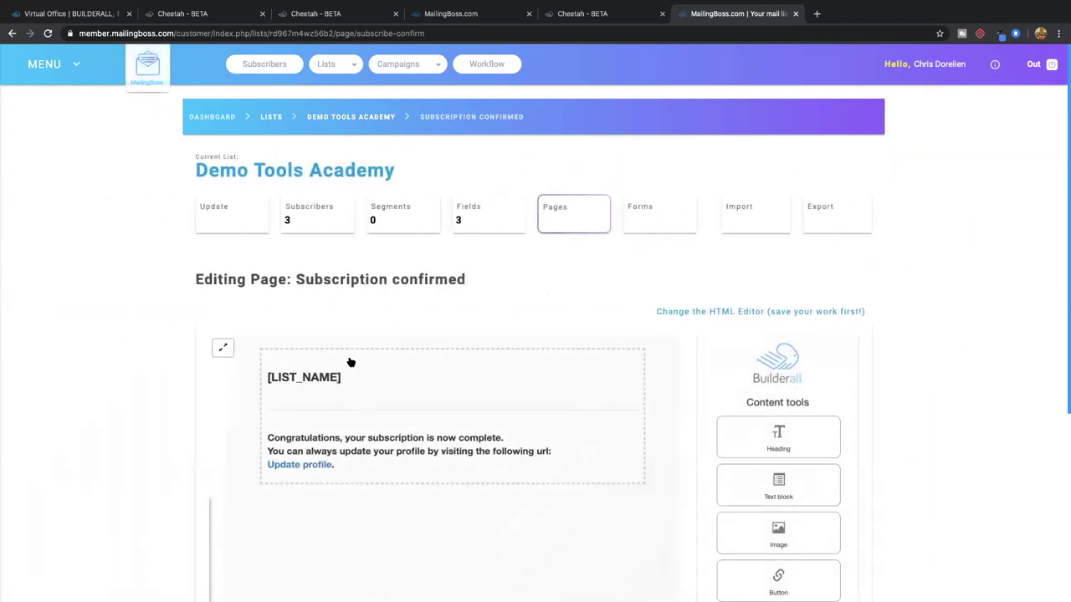
{"action": "mouse_move", "coordinate": [373, 358]}
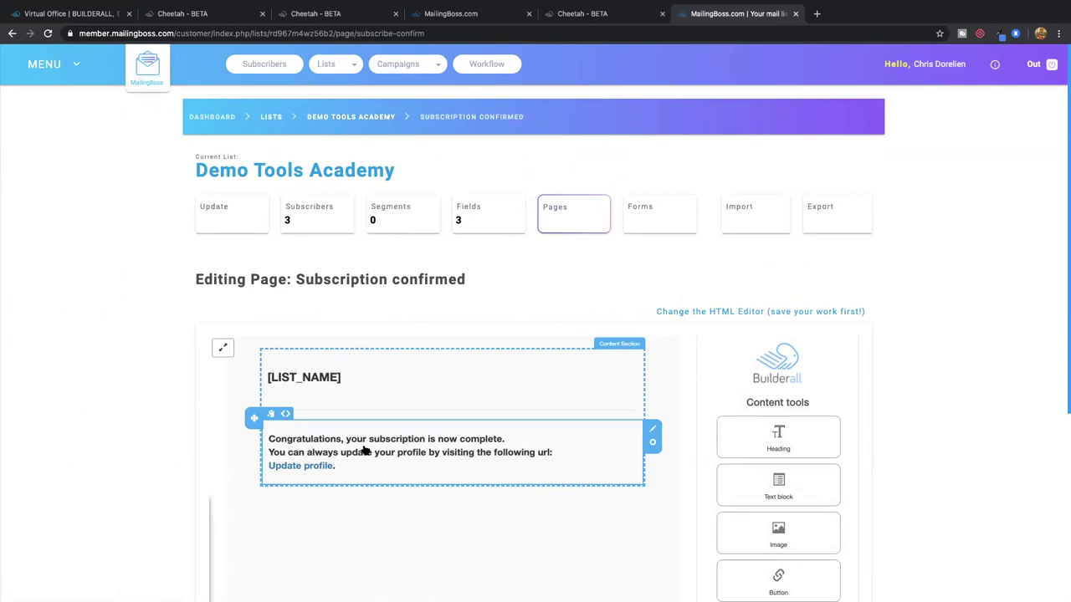
{"action": "scroll", "coordinate": [364, 450], "scroll_direction": "down", "scroll_amount": 1}
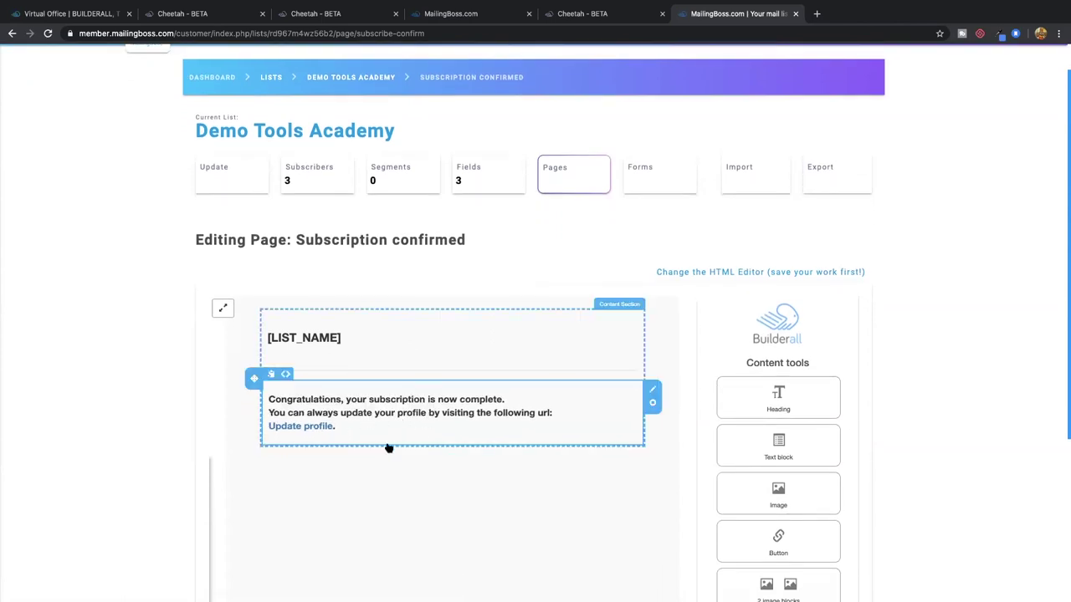
{"action": "scroll", "coordinate": [384, 454], "scroll_direction": "down", "scroll_amount": 3}
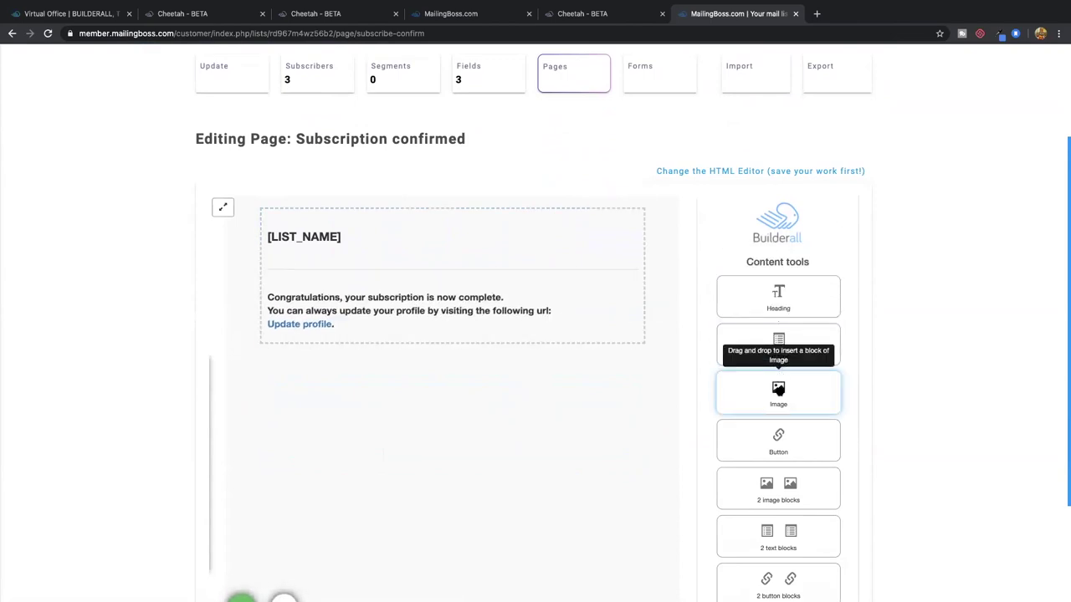
{"action": "left_click_drag", "start_coordinate": [587, 350], "coordinate": [322, 244]}
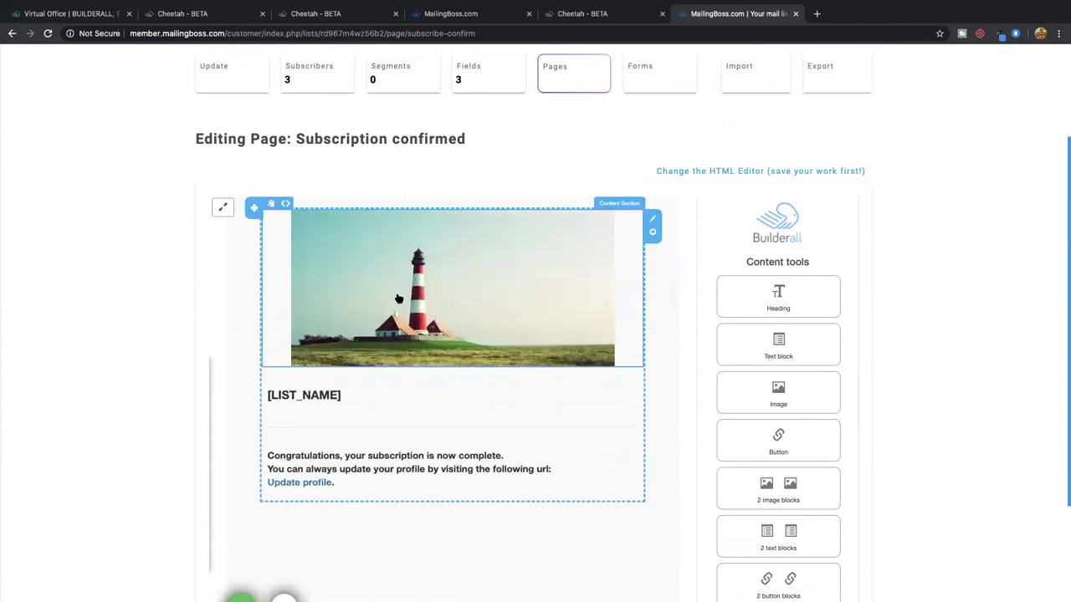
Add a Text with left image block above the congratulations message
{"action": "scroll", "coordinate": [683, 425], "scroll_direction": "down", "scroll_amount": 3}
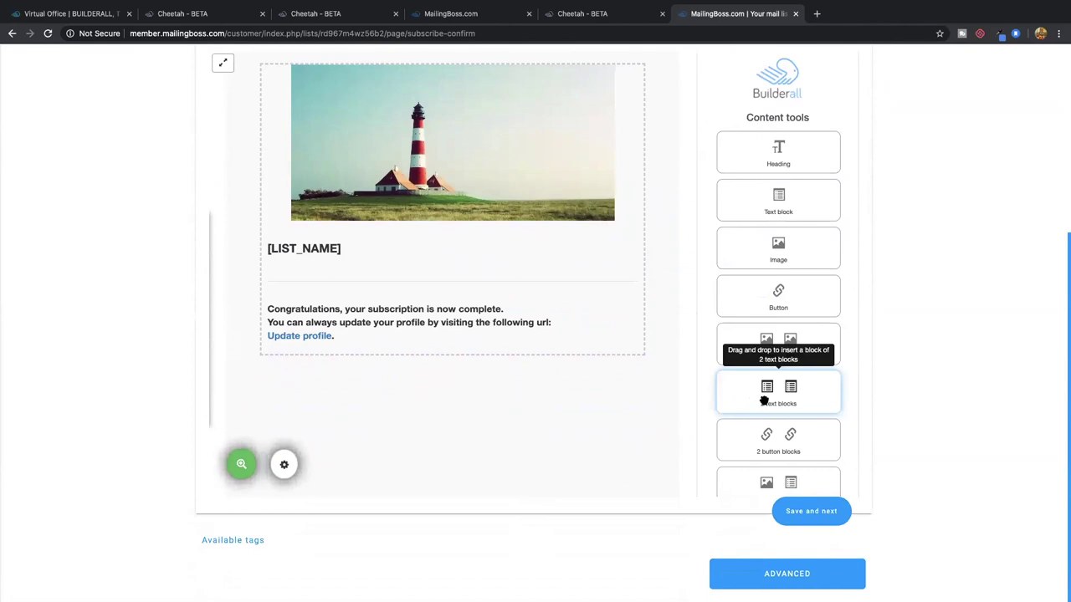
{"action": "scroll", "coordinate": [762, 399], "scroll_direction": "down", "scroll_amount": 1}
{"action": "scroll", "coordinate": [767, 435], "scroll_direction": "down", "scroll_amount": 1}
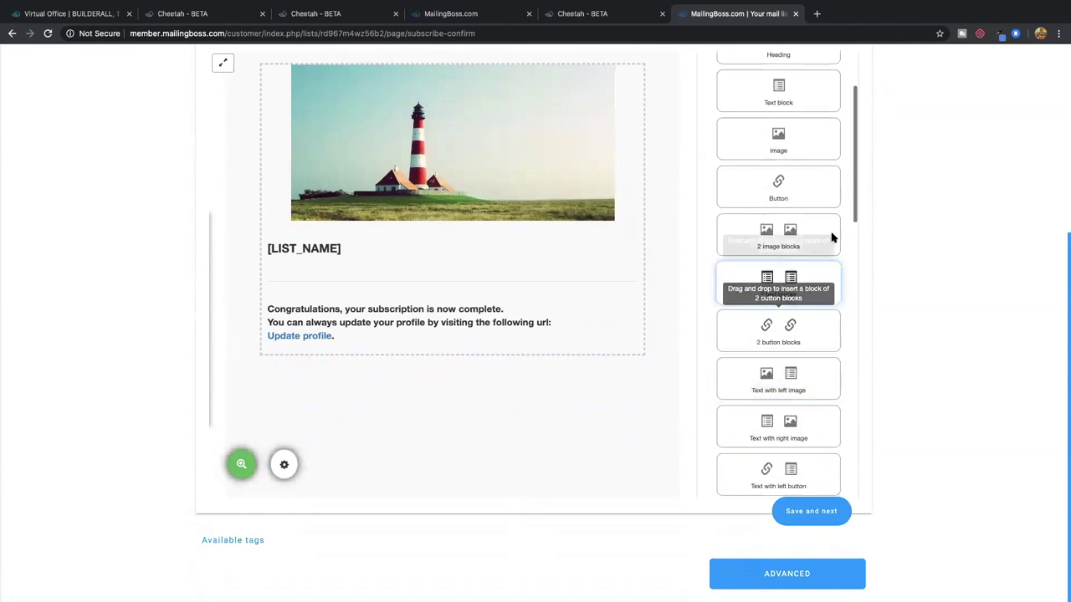
{"action": "scroll", "coordinate": [803, 268], "scroll_direction": "up", "scroll_amount": 1}
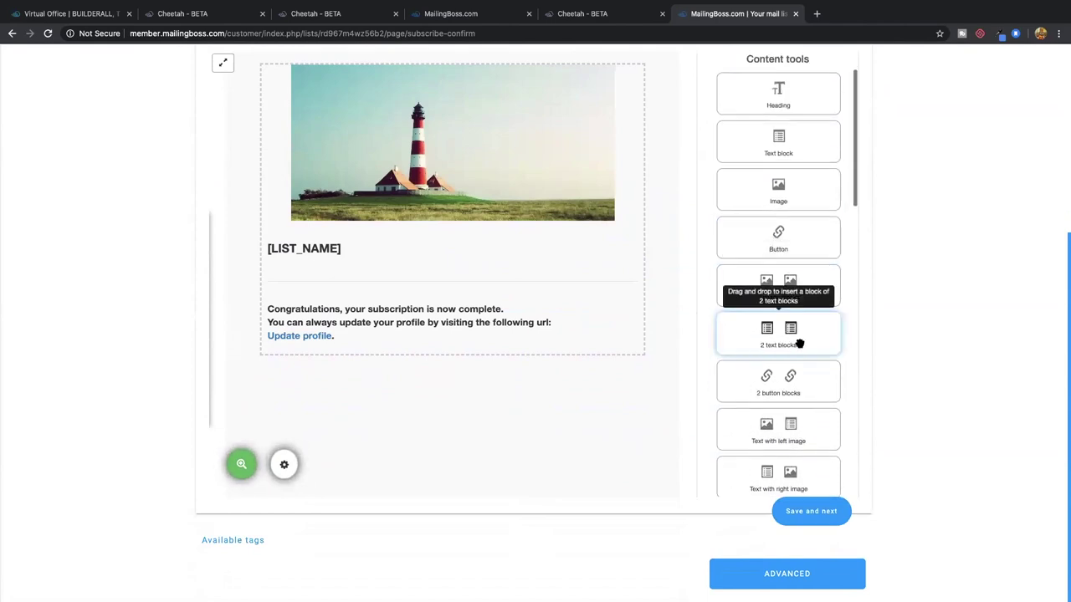
{"action": "scroll", "coordinate": [790, 378], "scroll_direction": "down", "scroll_amount": 1}
{"action": "scroll", "coordinate": [795, 378], "scroll_direction": "up", "scroll_amount": 1}
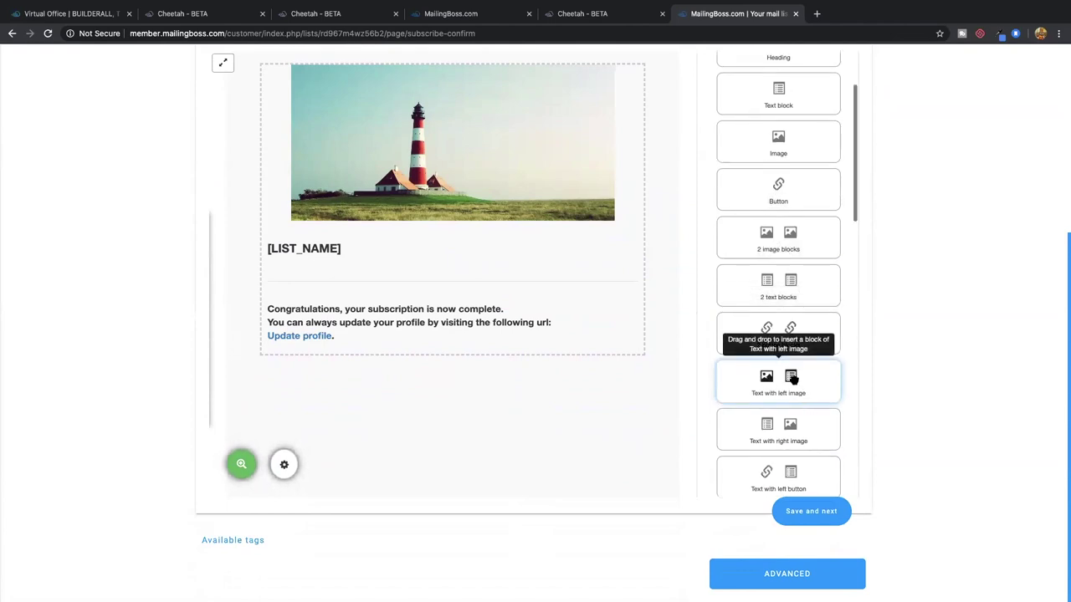
{"action": "left_click_drag", "start_coordinate": [791, 378], "coordinate": [373, 307]}
{"action": "left_click_drag", "start_coordinate": [374, 312], "coordinate": [375, 314]}
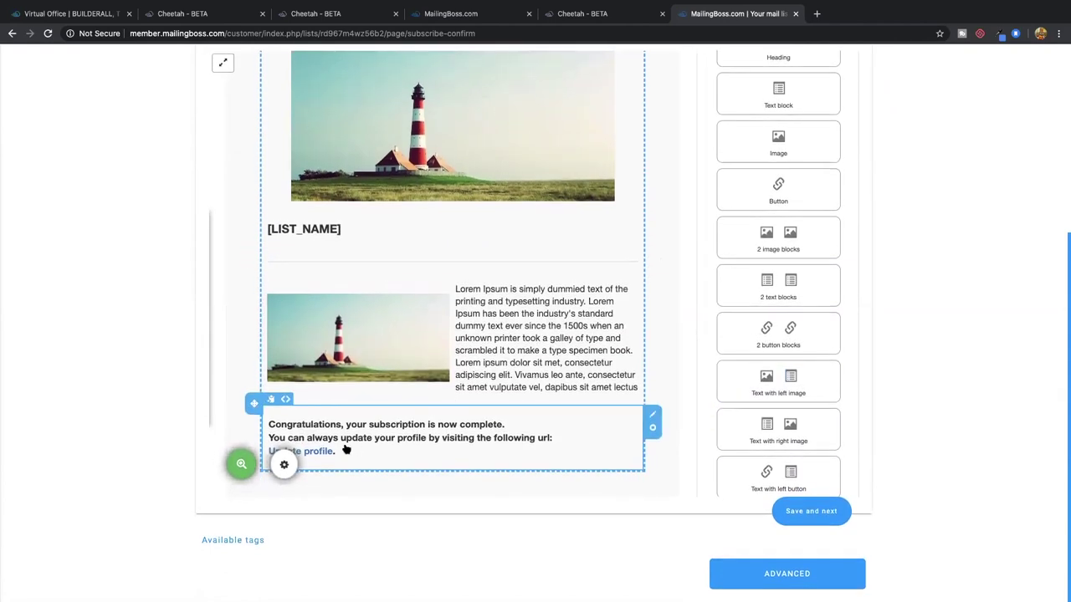
Move the congratulations message into the new block, replacing the Lorem Ipsum placeholder
{"action": "left_click", "coordinate": [345, 452]}
{"action": "left_click_drag", "start_coordinate": [343, 447], "coordinate": [267, 422]}
{"action": "key", "text": "super+c"}
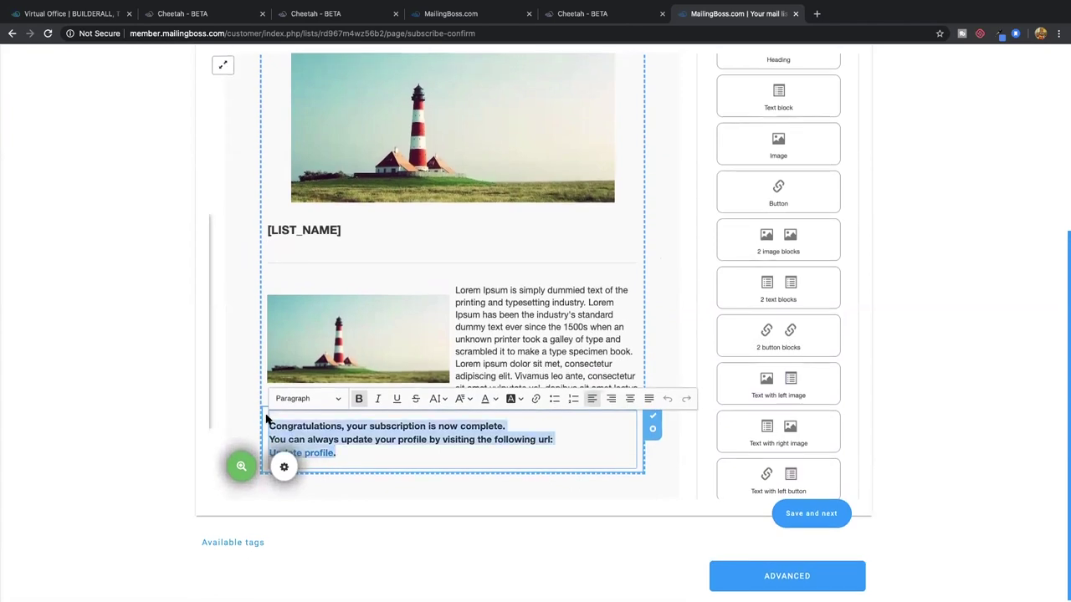
{"action": "key", "text": "BackSpace"}
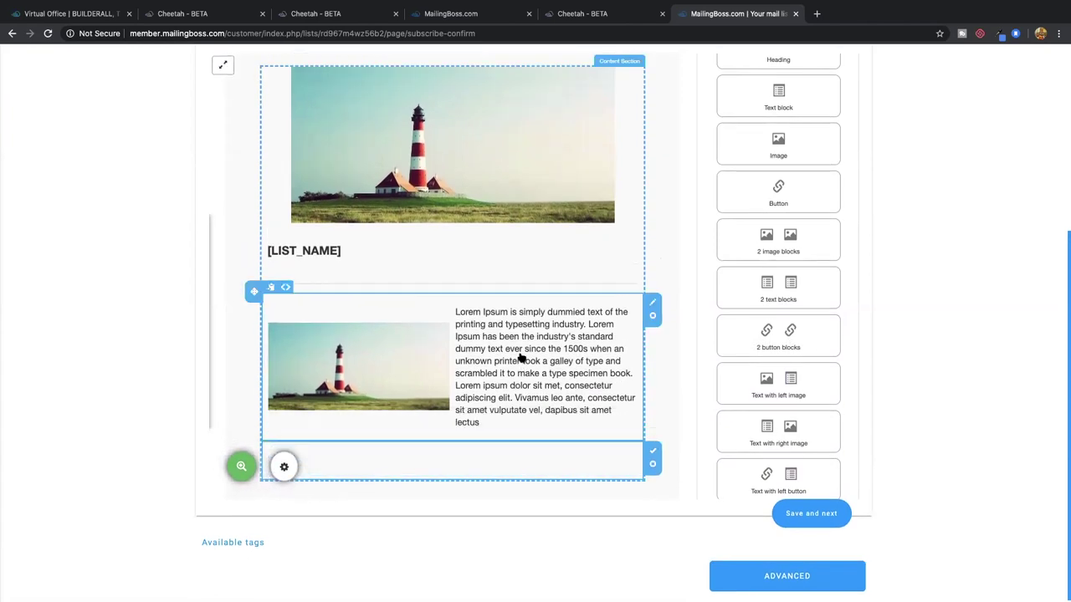
{"action": "triple_click", "coordinate": [518, 353]}
{"action": "key", "text": "super+v"}
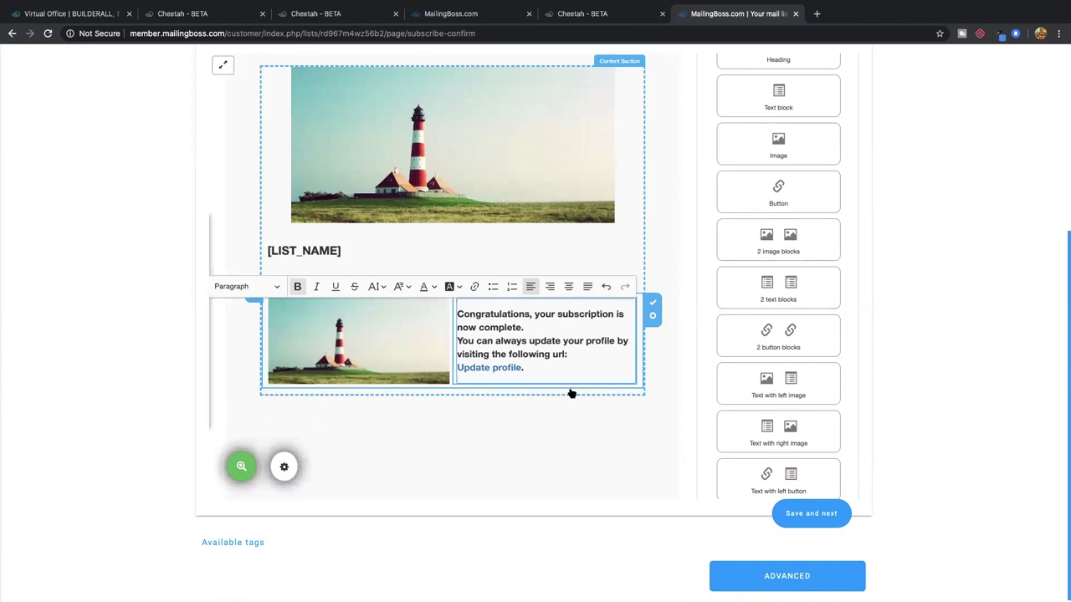
{"action": "left_click", "coordinate": [553, 419]}
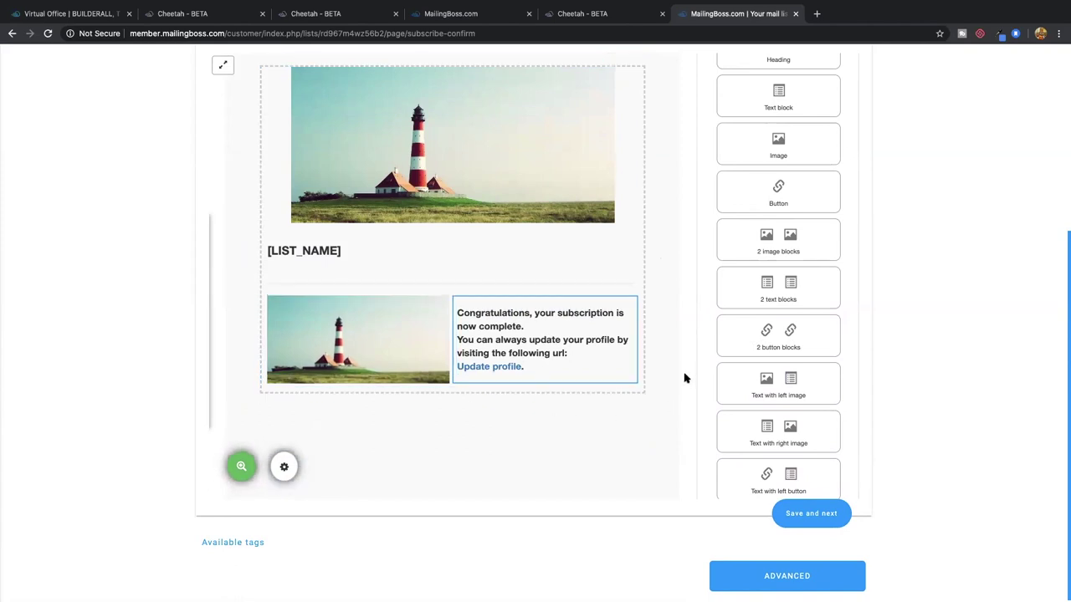
Load a replacement picture into the top lighthouse image block
{"action": "left_click", "coordinate": [487, 163]}
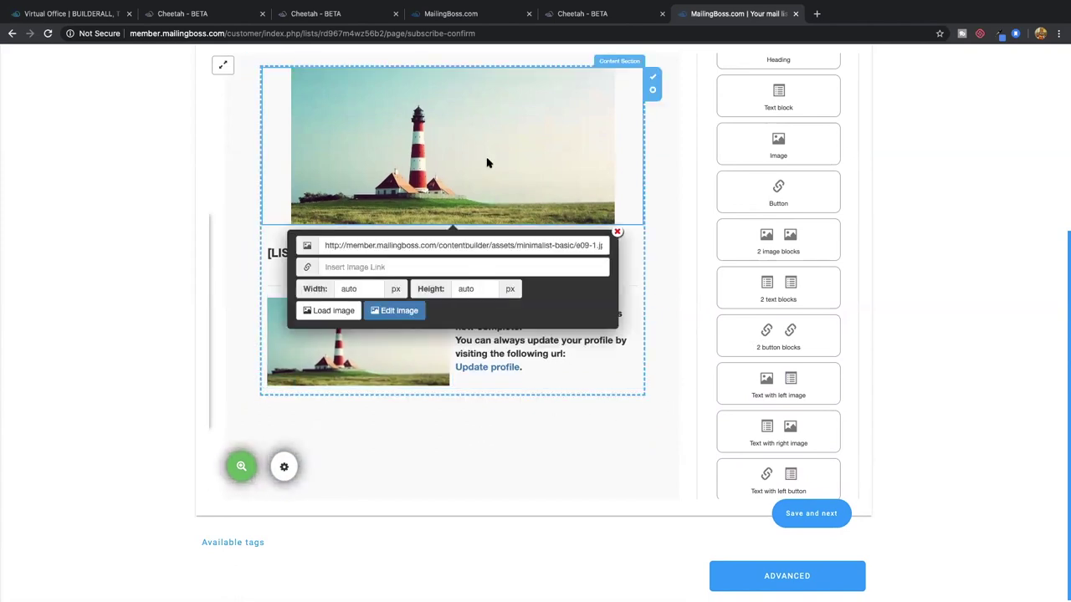
{"action": "left_click", "coordinate": [330, 311]}
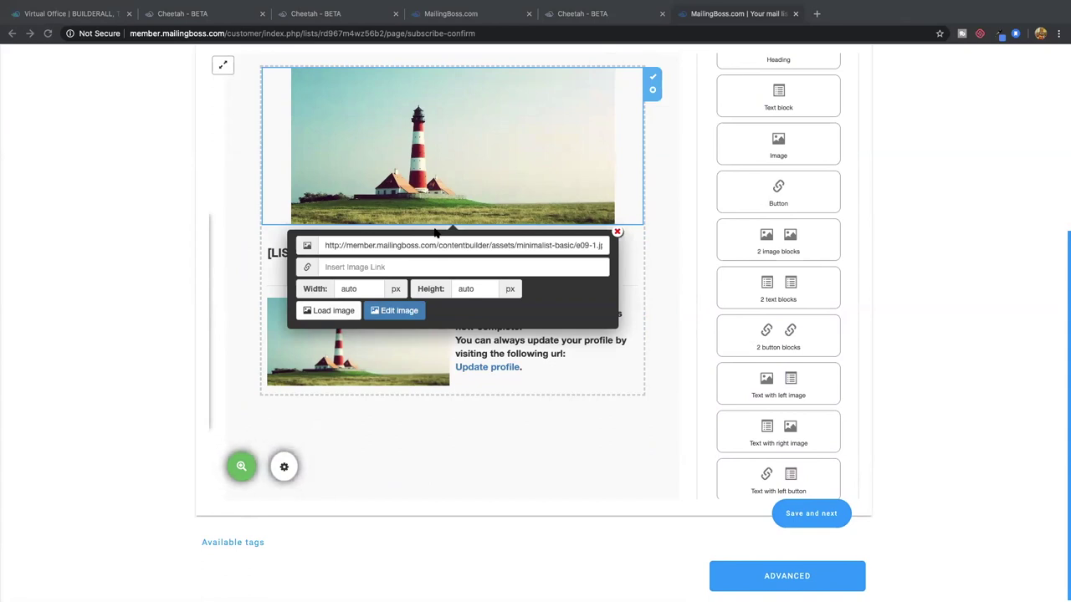
{"action": "left_click", "coordinate": [329, 311]}
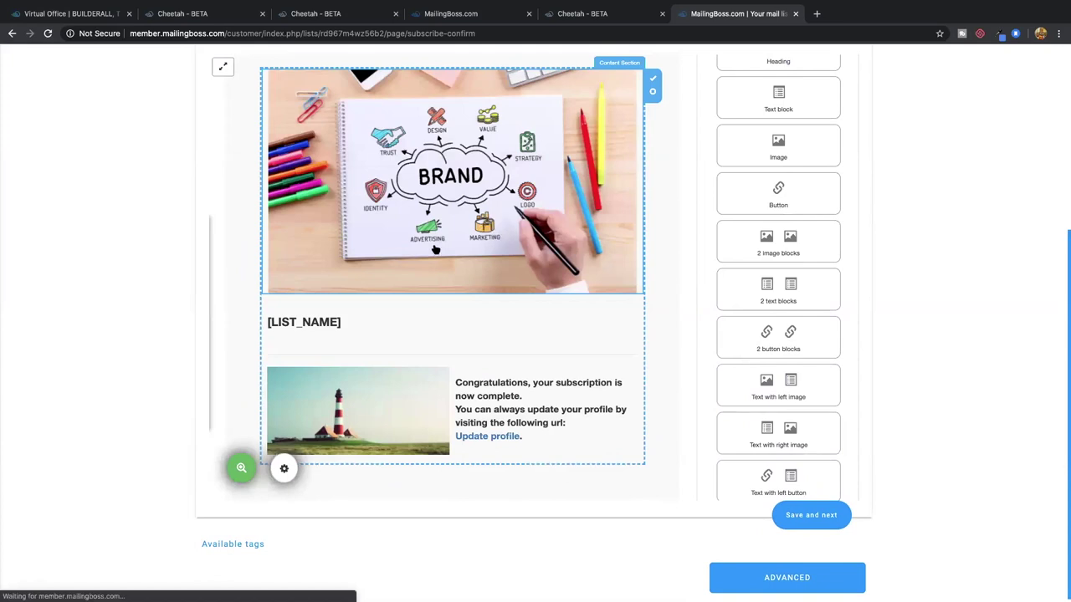
Set the BRAND image width to 400 px
{"action": "left_click", "coordinate": [427, 248]}
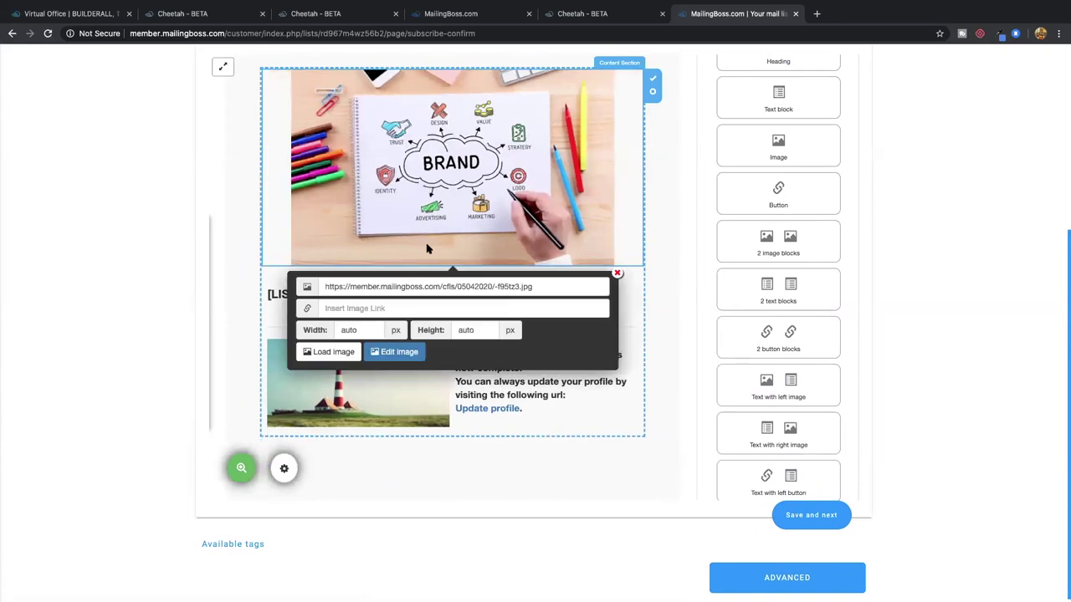
{"action": "double_click", "coordinate": [369, 330]}
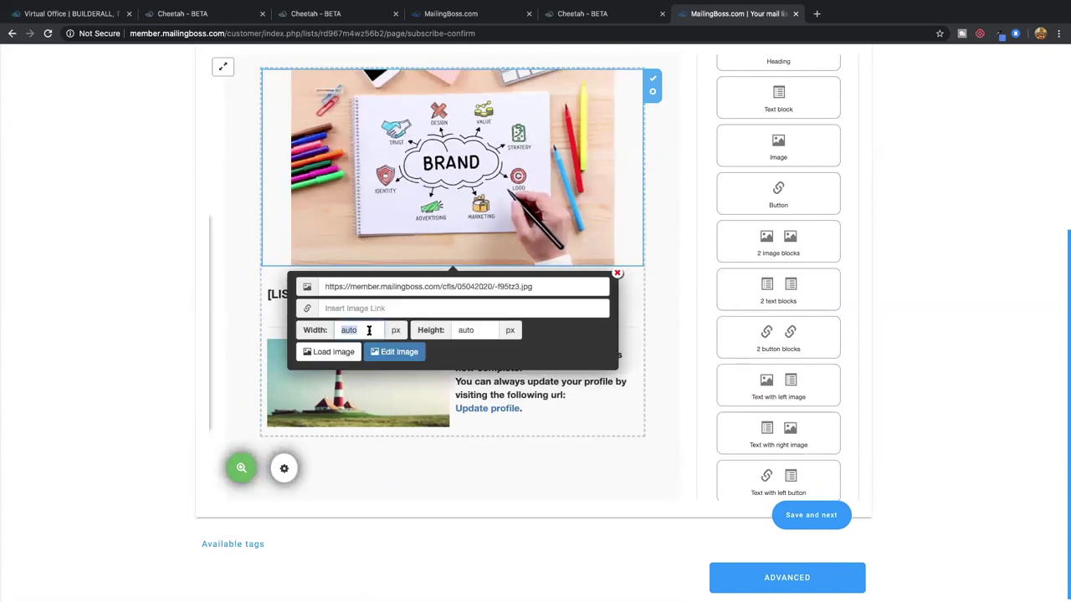
{"action": "type", "text": "200"}
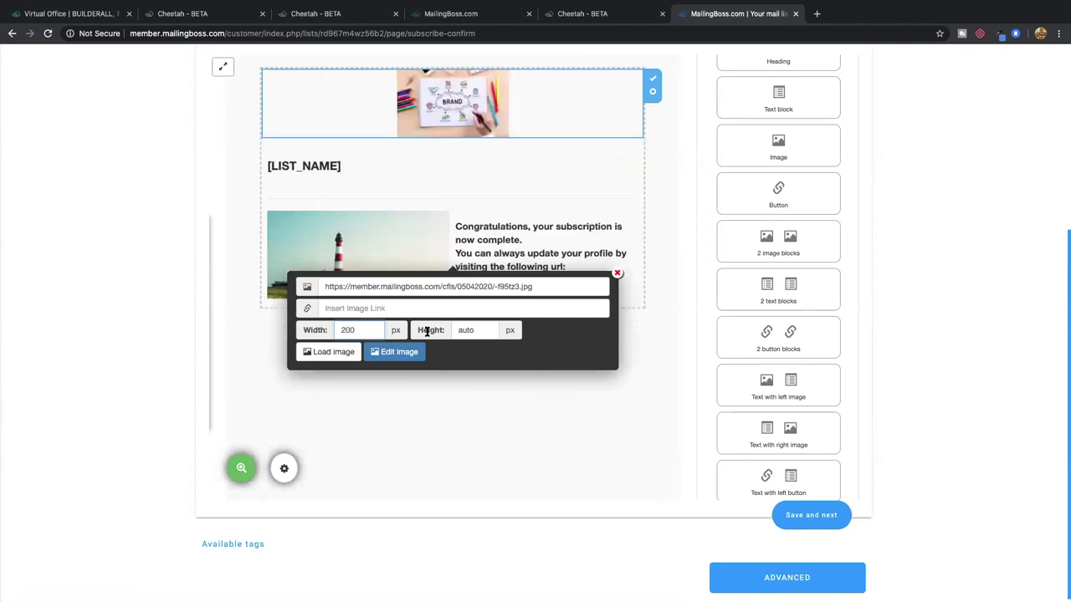
{"action": "key", "text": "BackSpace"}
{"action": "key", "text": "BackSpace"}
{"action": "key", "text": "BackSpace"}
{"action": "type", "text": "400"}
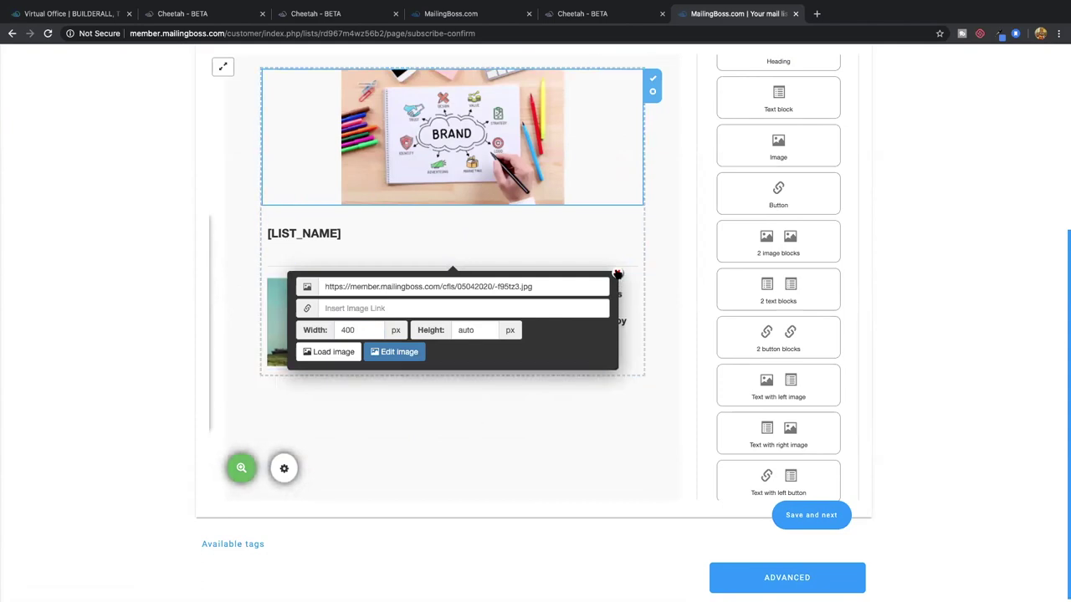
{"action": "left_click", "coordinate": [525, 149]}
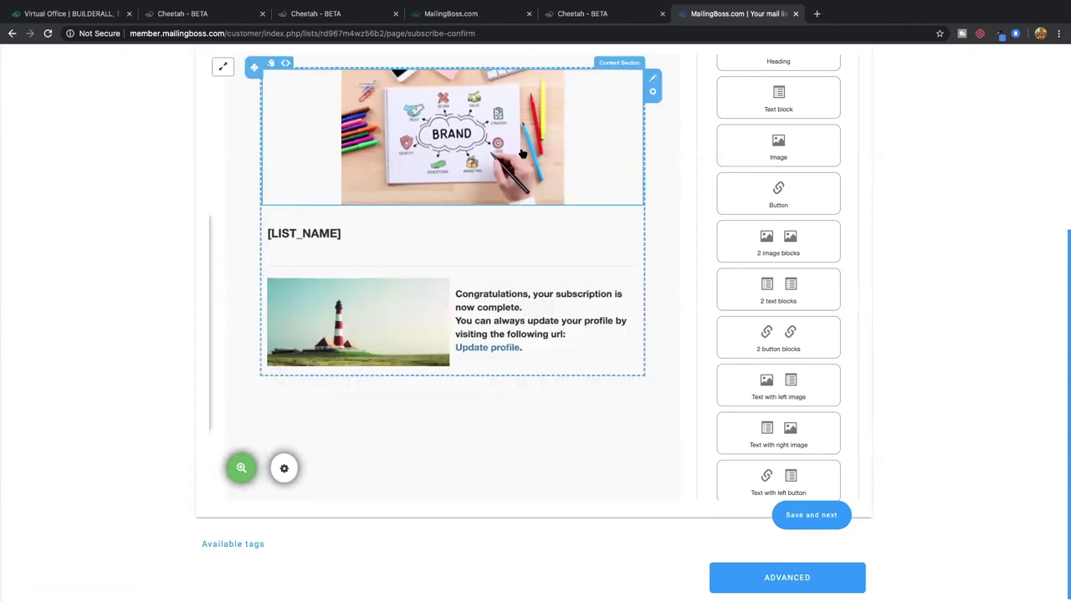
Save the Subscription confirmed page with the BRAND image above [LIST_NAME] via 'Save and next'
{"action": "scroll", "coordinate": [522, 150], "scroll_direction": "up", "scroll_amount": 2}
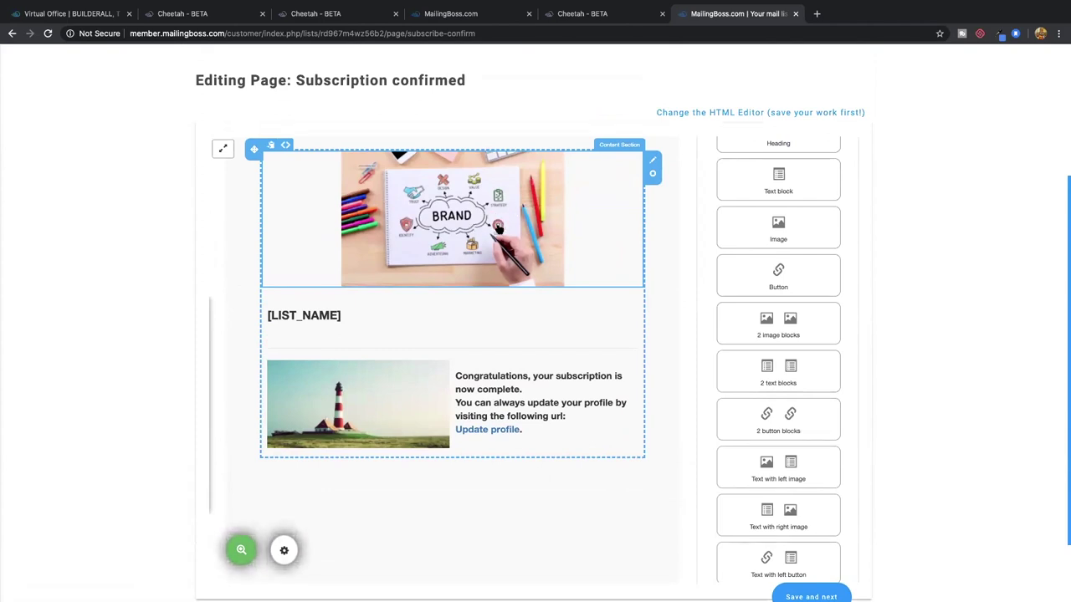
{"action": "scroll", "coordinate": [772, 345], "scroll_direction": "down", "scroll_amount": 3}
{"action": "scroll", "coordinate": [772, 346], "scroll_direction": "down", "scroll_amount": 8}
{"action": "scroll", "coordinate": [772, 345], "scroll_direction": "down", "scroll_amount": 7}
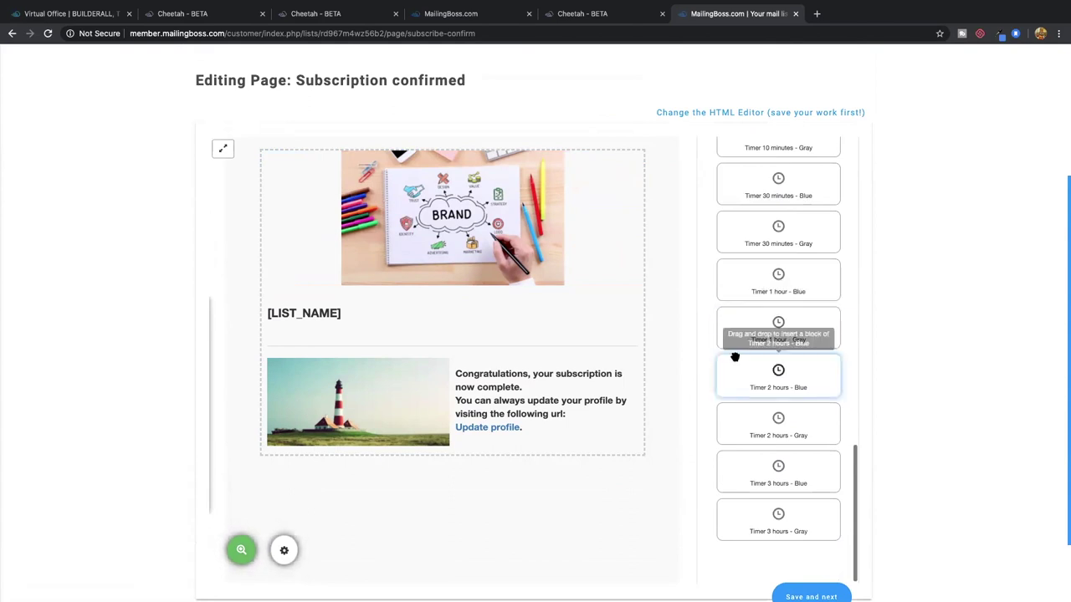
{"action": "scroll", "coordinate": [734, 357], "scroll_direction": "down", "scroll_amount": 2}
{"action": "scroll", "coordinate": [778, 376], "scroll_direction": "up", "scroll_amount": 5}
{"action": "scroll", "coordinate": [777, 369], "scroll_direction": "up", "scroll_amount": 10}
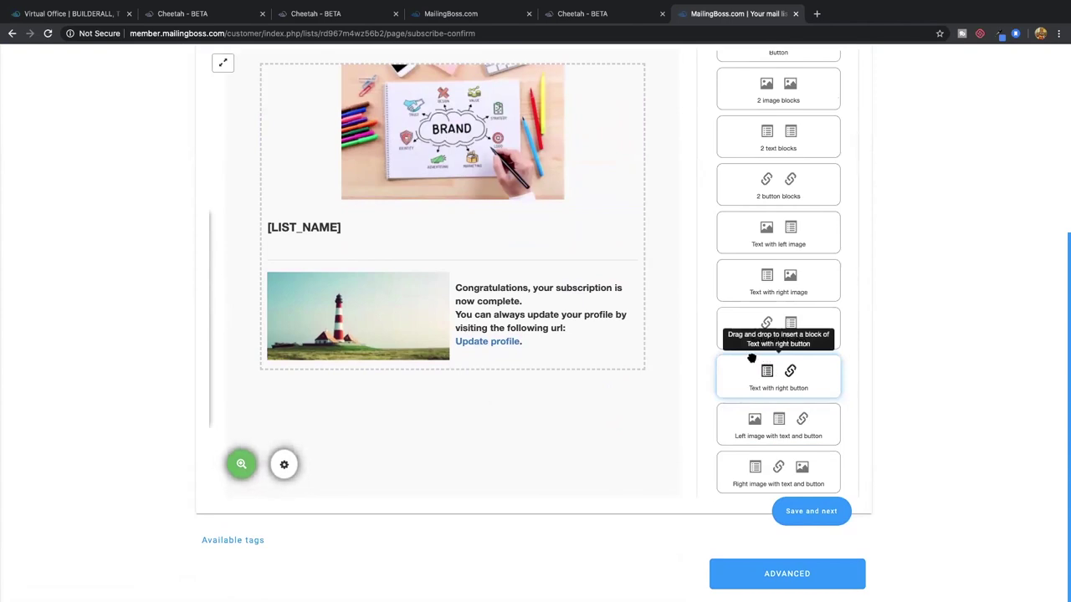
{"action": "scroll", "coordinate": [751, 358], "scroll_direction": "up", "scroll_amount": 5}
{"action": "scroll", "coordinate": [707, 355], "scroll_direction": "up", "scroll_amount": 3}
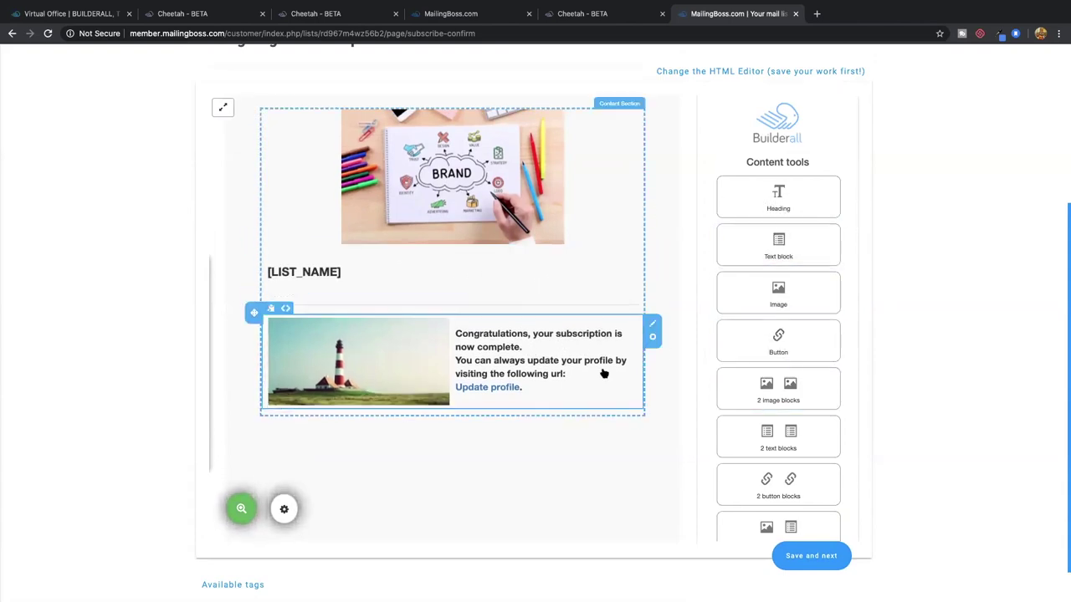
{"action": "left_click", "coordinate": [811, 555]}
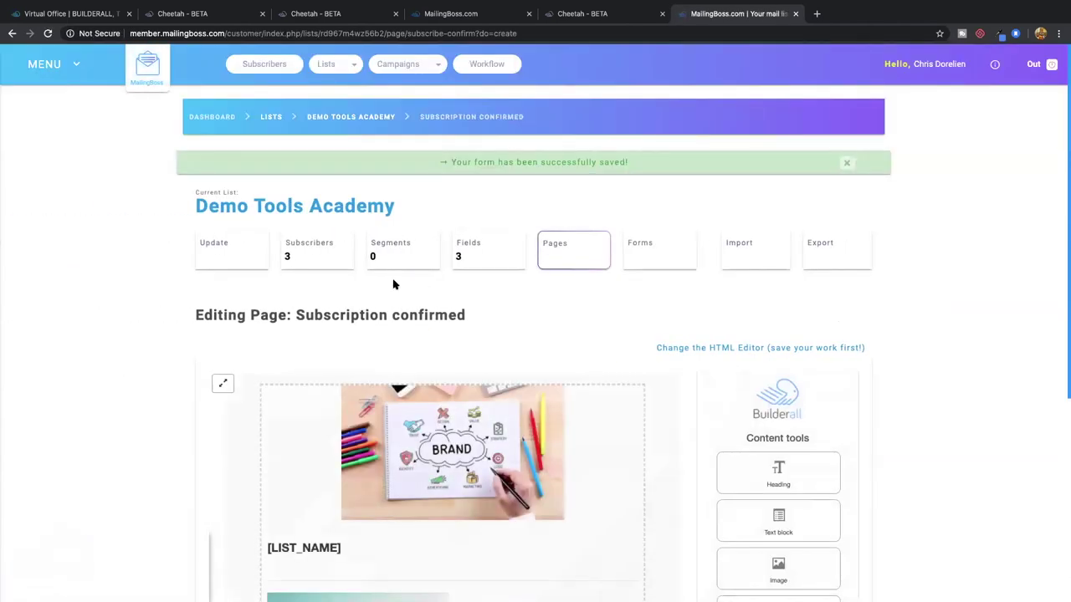
Open the Subscribe confirm email, subject 'Please confirm your subscription', from the pages overview
{"action": "left_click", "coordinate": [553, 250]}
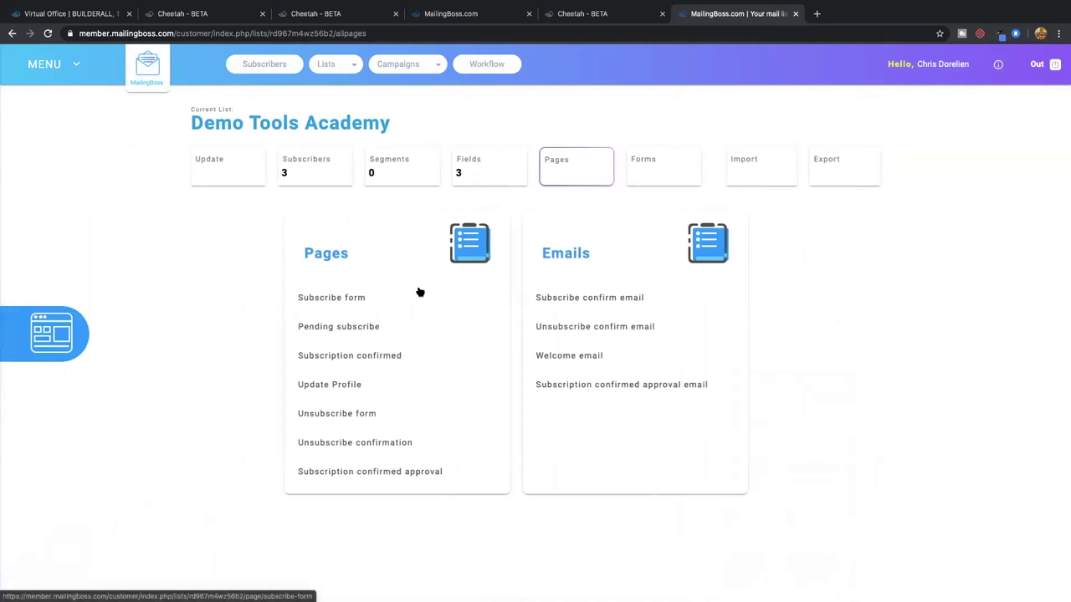
{"action": "left_click", "coordinate": [592, 302]}
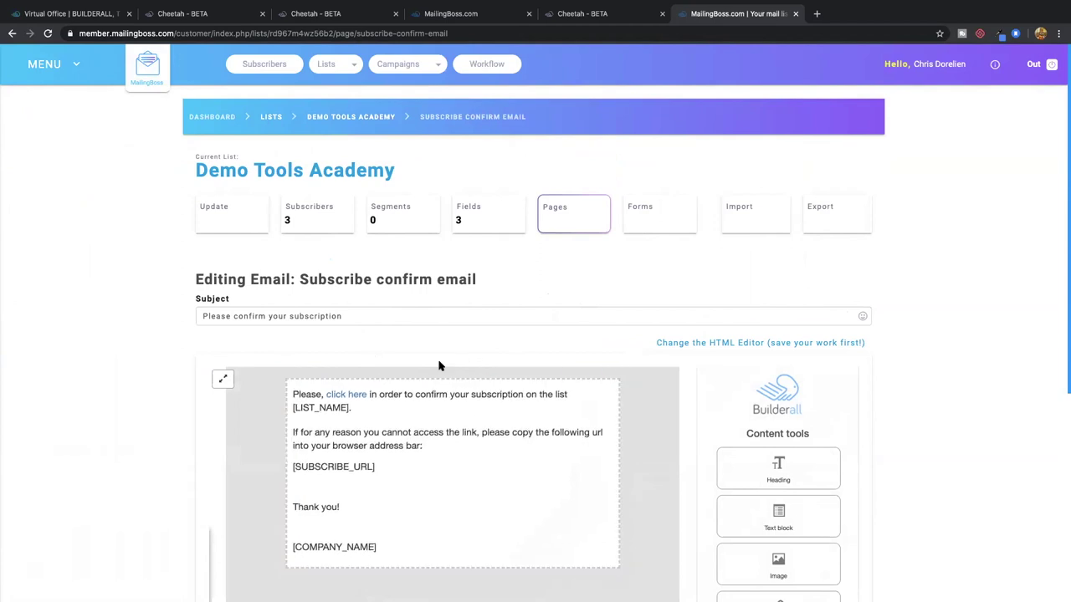
{"action": "scroll", "coordinate": [444, 388], "scroll_direction": "down", "scroll_amount": 1}
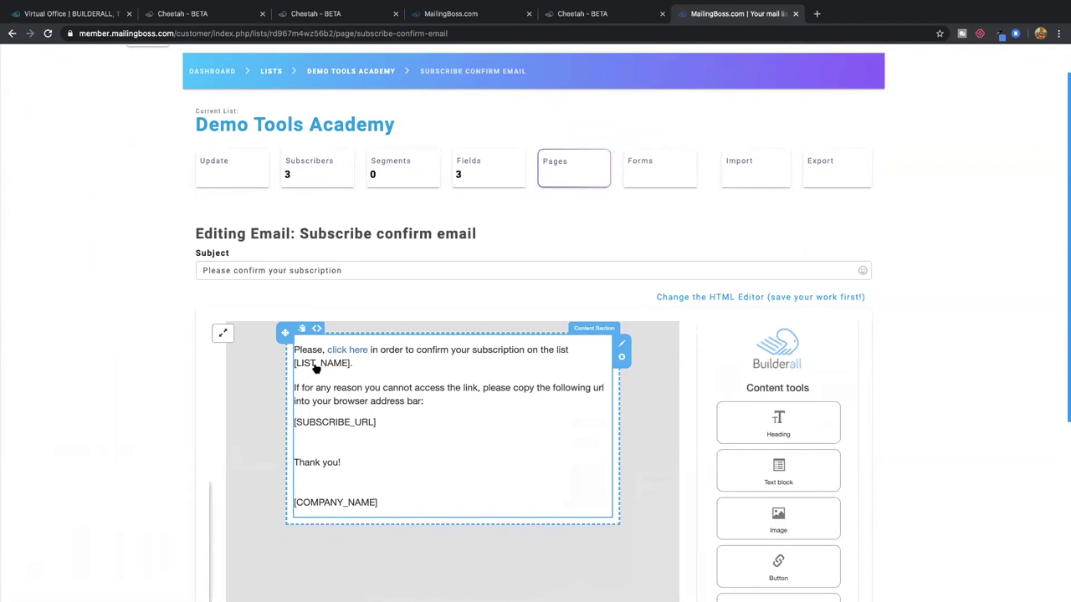
Inspect the Display Name in the list's general details
{"action": "left_click", "coordinate": [213, 162]}
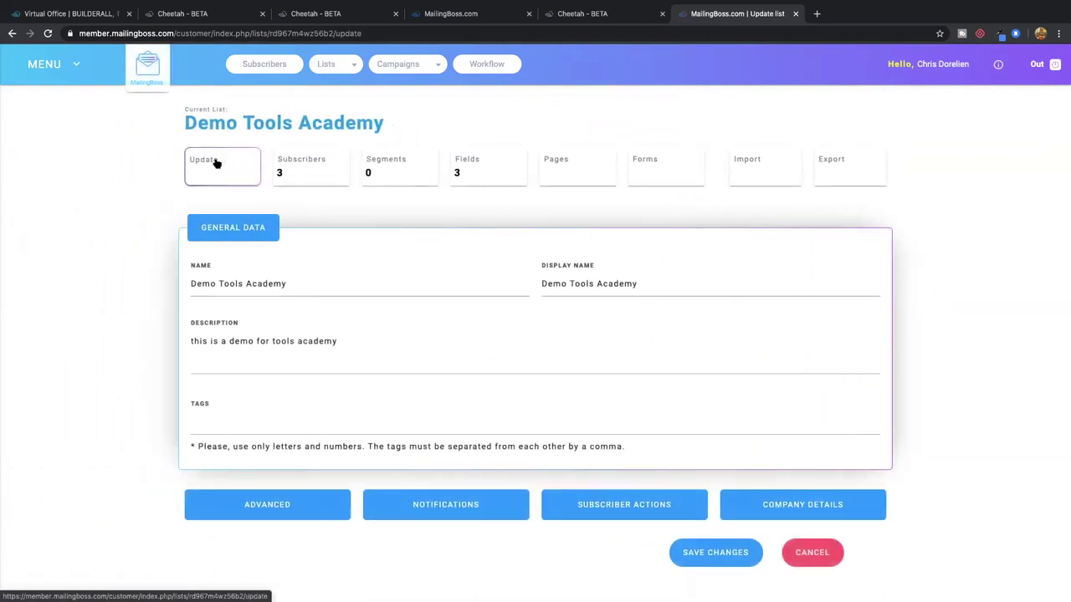
{"action": "left_click_drag", "start_coordinate": [544, 284], "coordinate": [634, 284]}
{"action": "left_click", "coordinate": [626, 283]}
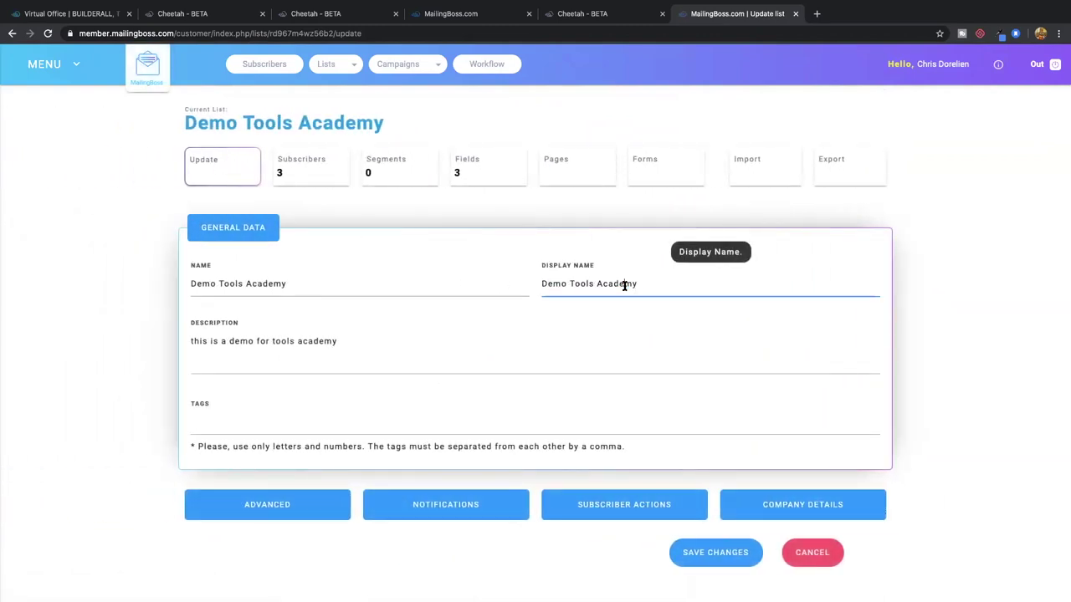
Reopen the Subscribe confirm email, scroll its blocks, and return to the pages overview
{"action": "left_click", "coordinate": [552, 167]}
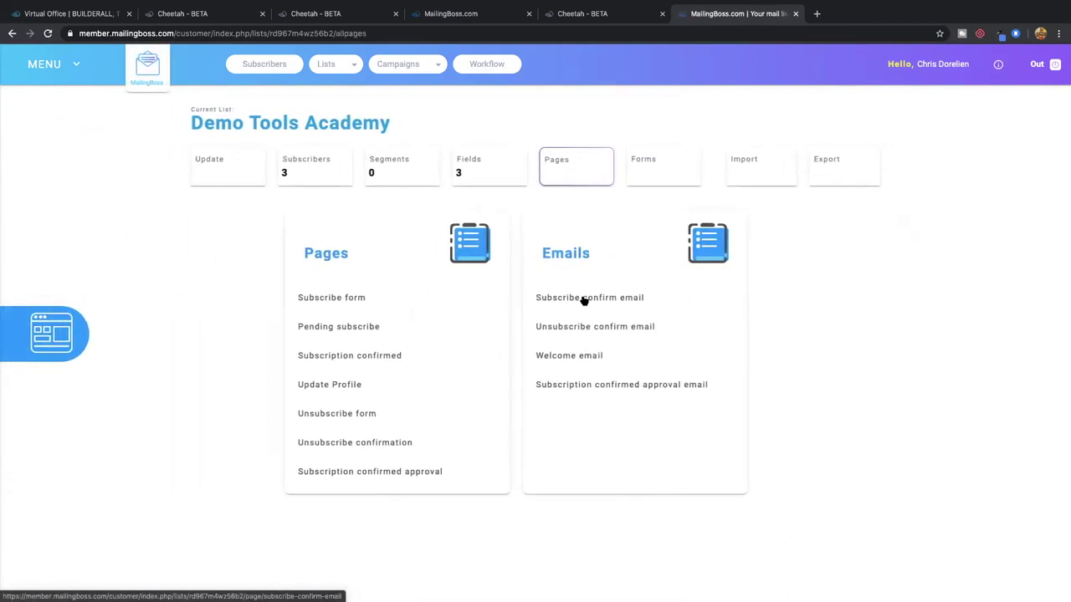
{"action": "left_click", "coordinate": [583, 298]}
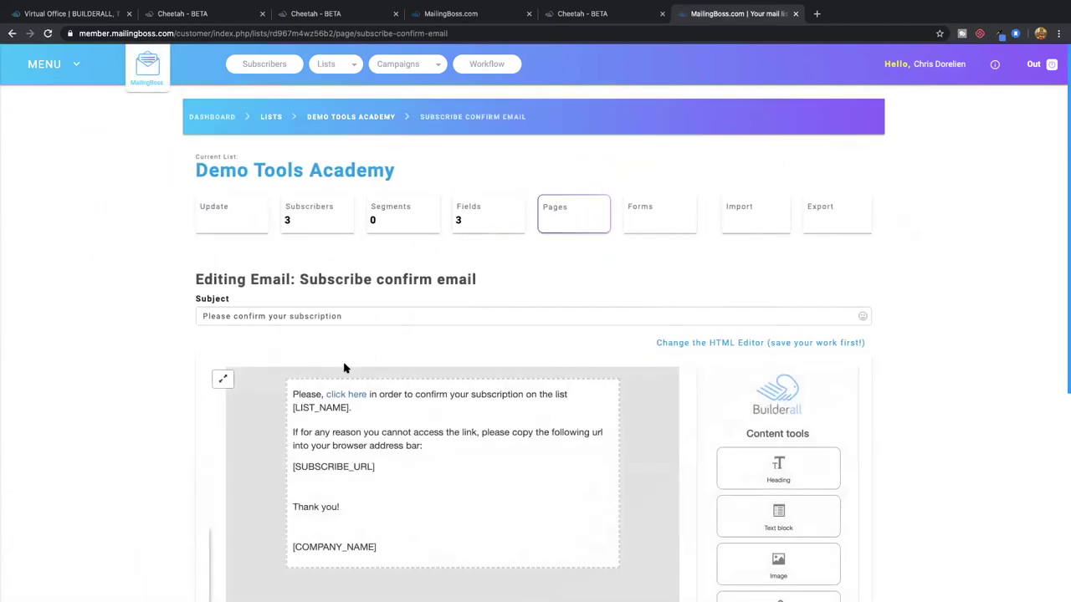
{"action": "scroll", "coordinate": [349, 368], "scroll_direction": "down", "scroll_amount": 1}
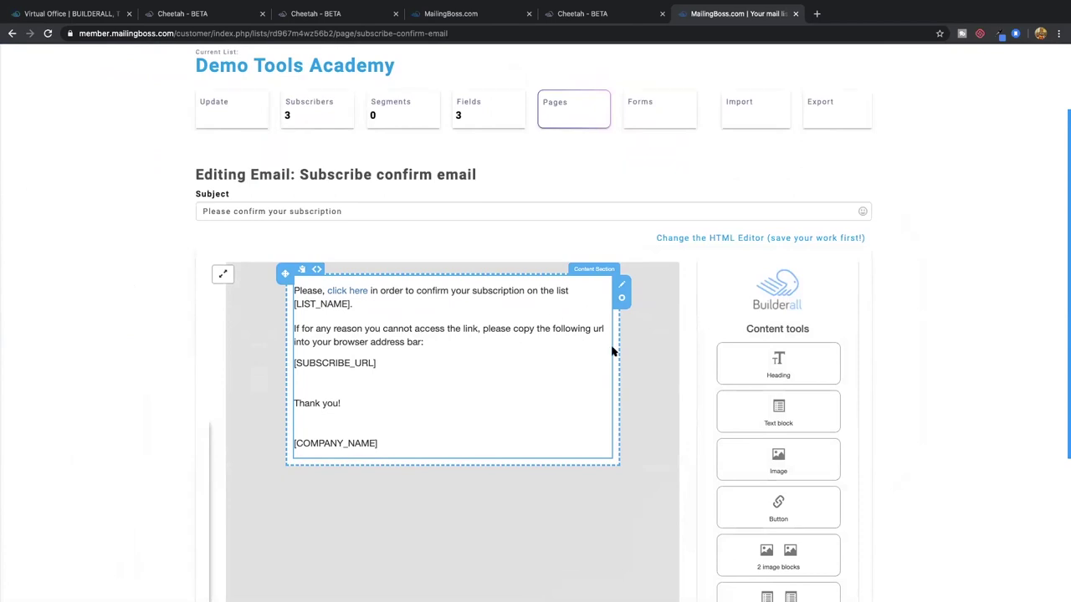
{"action": "scroll", "coordinate": [782, 406], "scroll_direction": "down", "scroll_amount": 5}
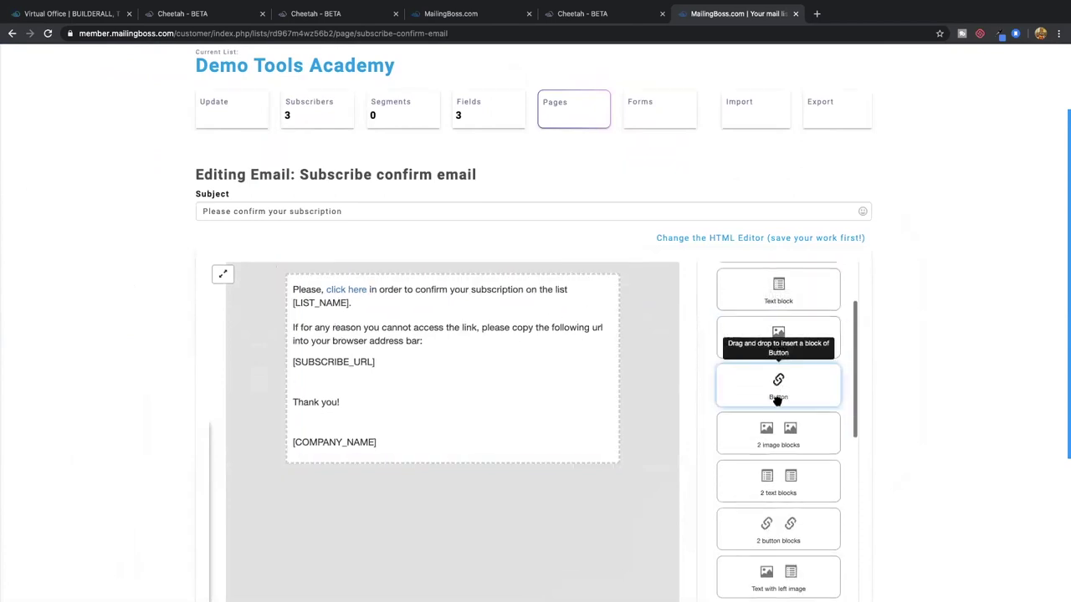
{"action": "scroll", "coordinate": [777, 403], "scroll_direction": "down", "scroll_amount": 8}
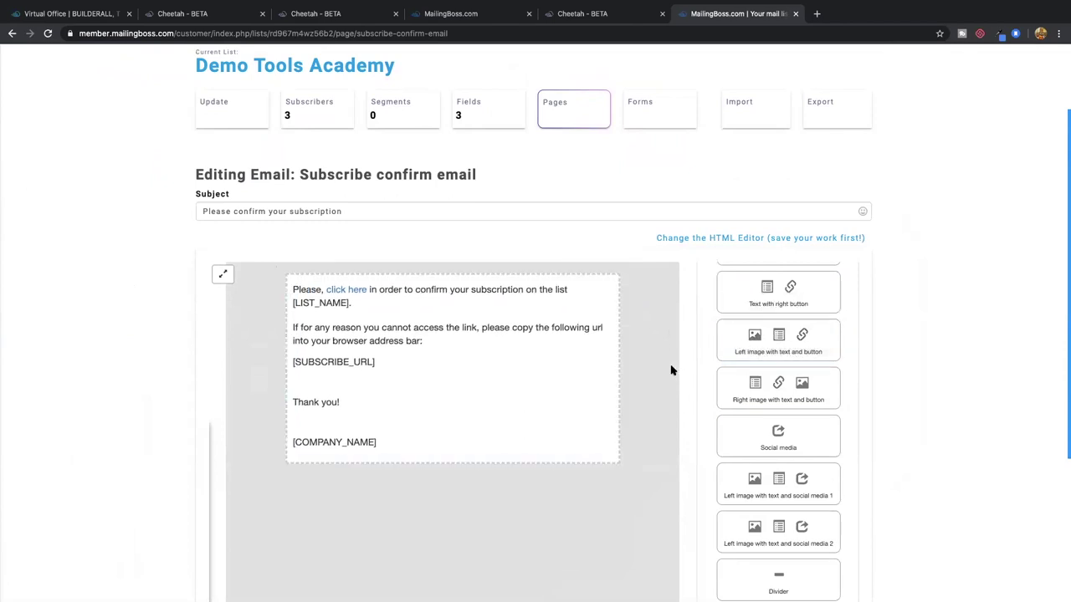
{"action": "left_click", "coordinate": [574, 108]}
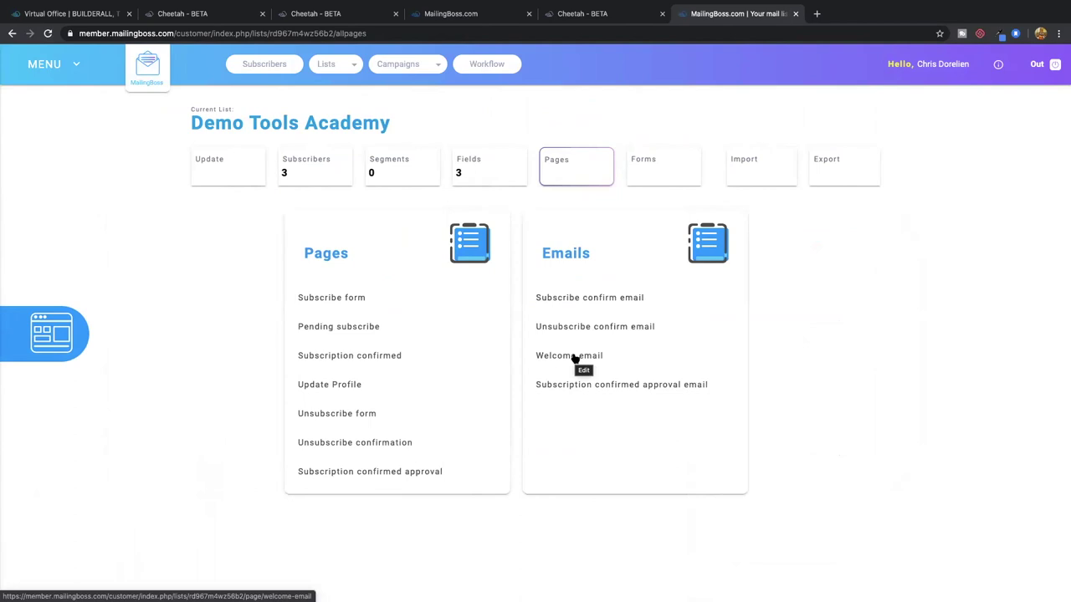
Review the Welcome email with subject 'Thank you for your subscription!'
{"action": "left_click", "coordinate": [574, 358]}
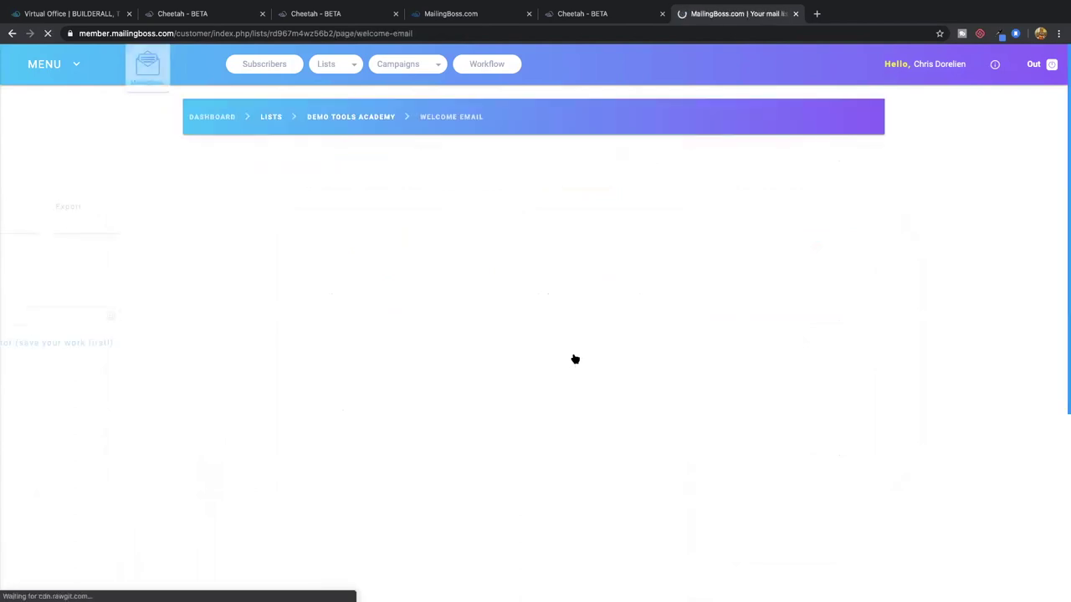
{"action": "scroll", "coordinate": [476, 349], "scroll_direction": "down", "scroll_amount": 3}
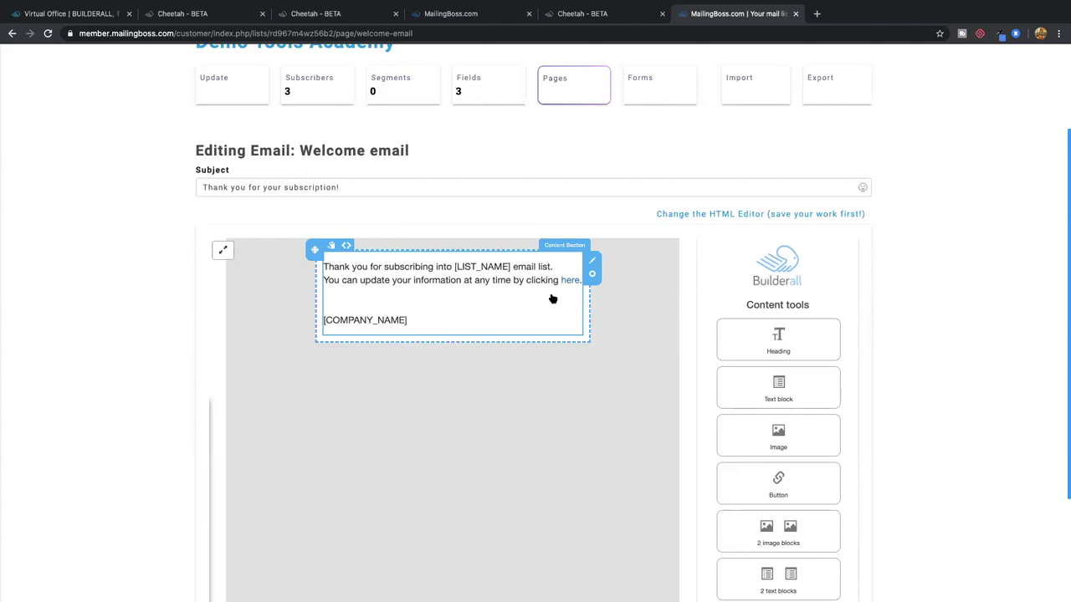
{"action": "scroll", "coordinate": [624, 295], "scroll_direction": "up", "scroll_amount": 3}
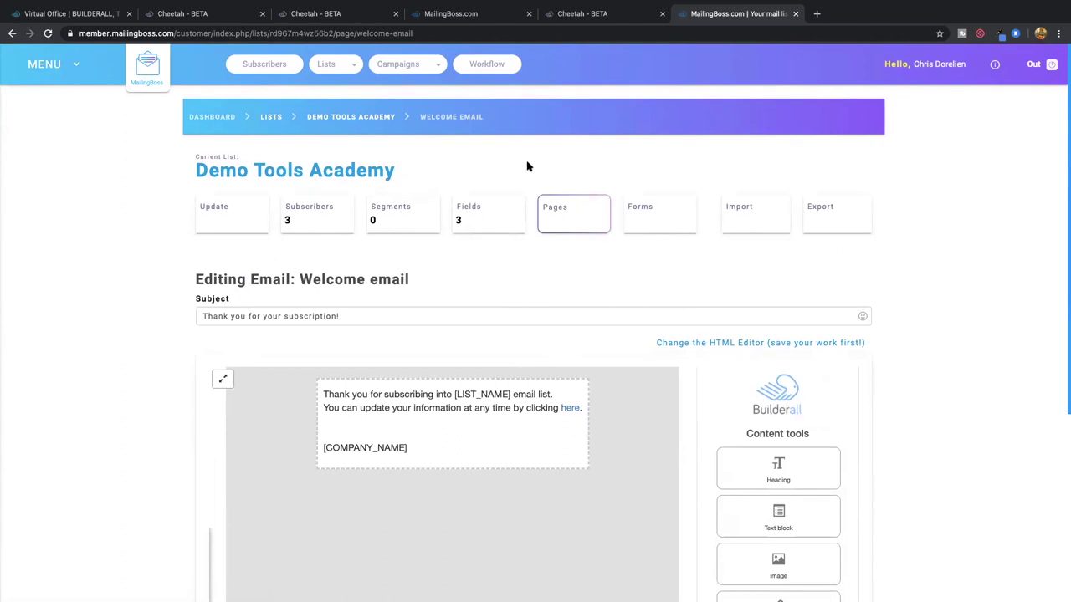
Go to Campaigns > Email Sequence to list the e-mail sequences
{"action": "mouse_move", "coordinate": [408, 71]}
{"action": "scroll", "coordinate": [406, 71], "scroll_direction": "down", "scroll_amount": 1}
{"action": "scroll", "coordinate": [371, 79], "scroll_direction": "up", "scroll_amount": 1}
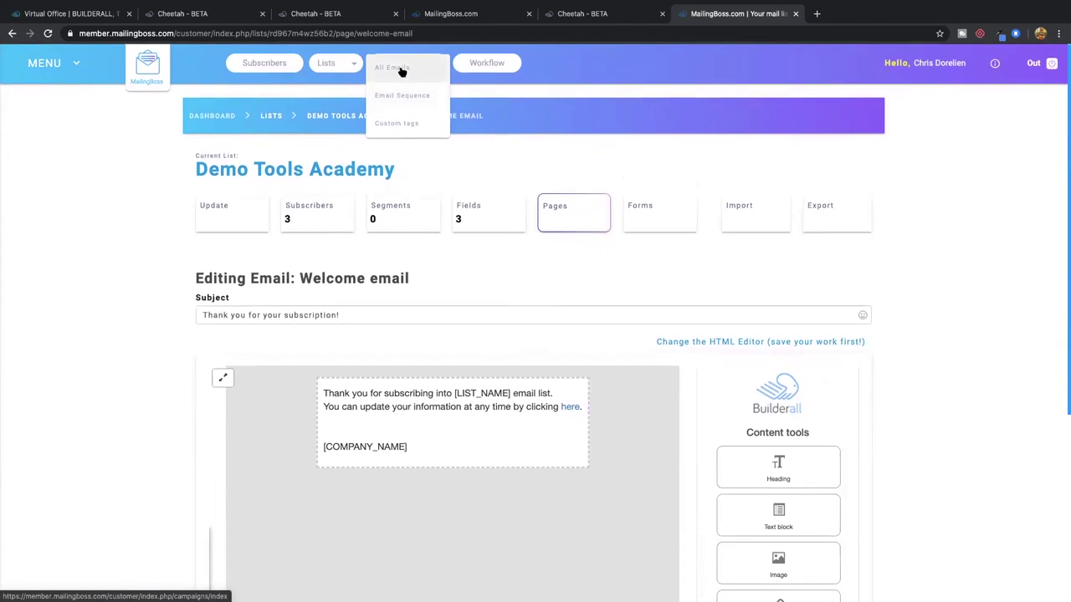
{"action": "left_click", "coordinate": [406, 97]}
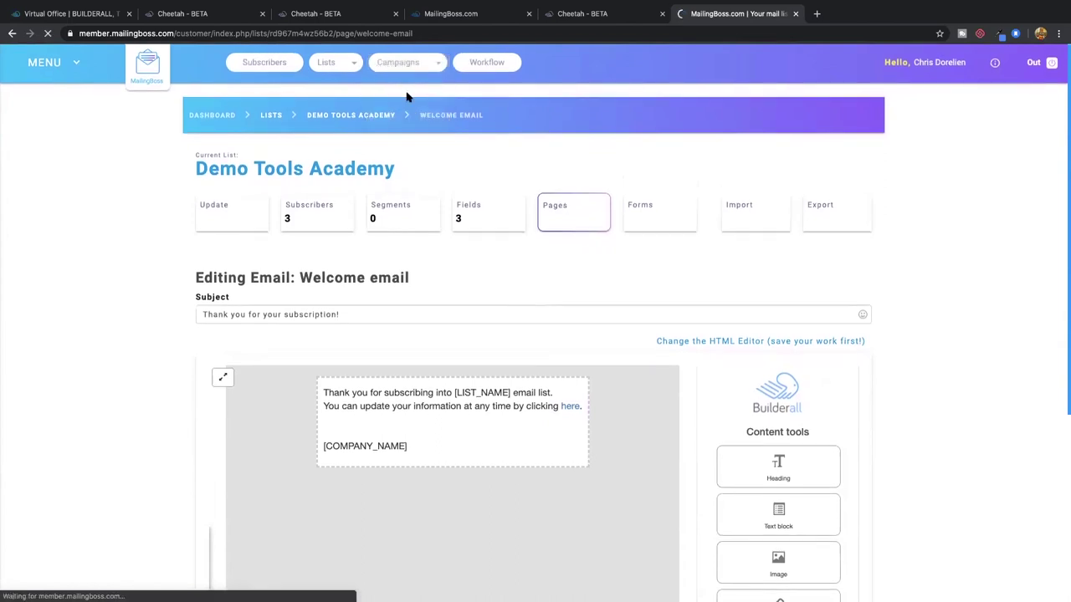
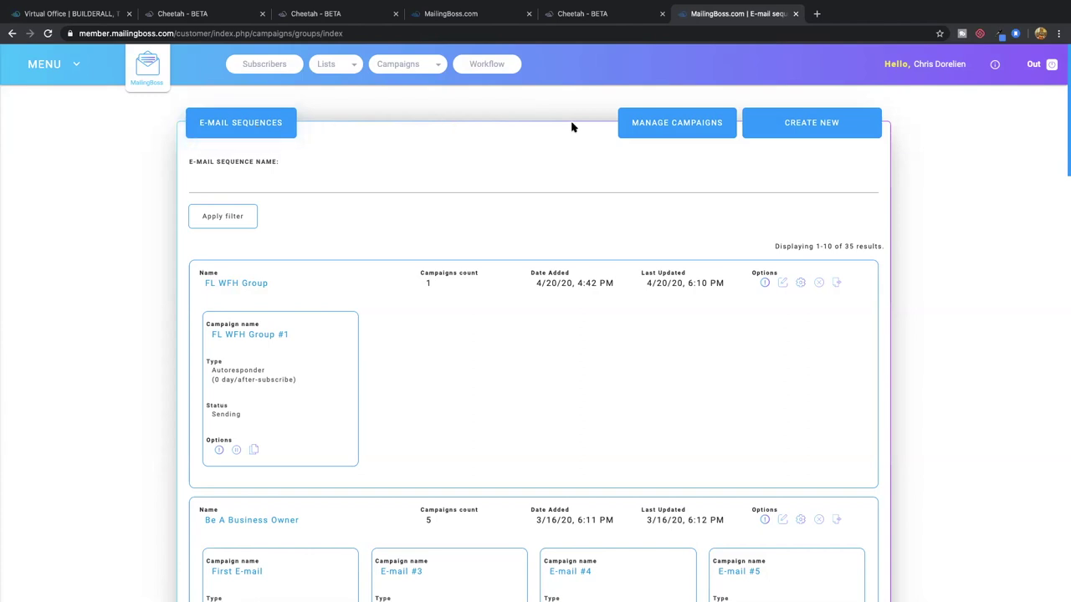
Create a new sequence named 'Tools Academy Demo' that sends to the Demo Tools Academy list
{"action": "left_click", "coordinate": [822, 124]}
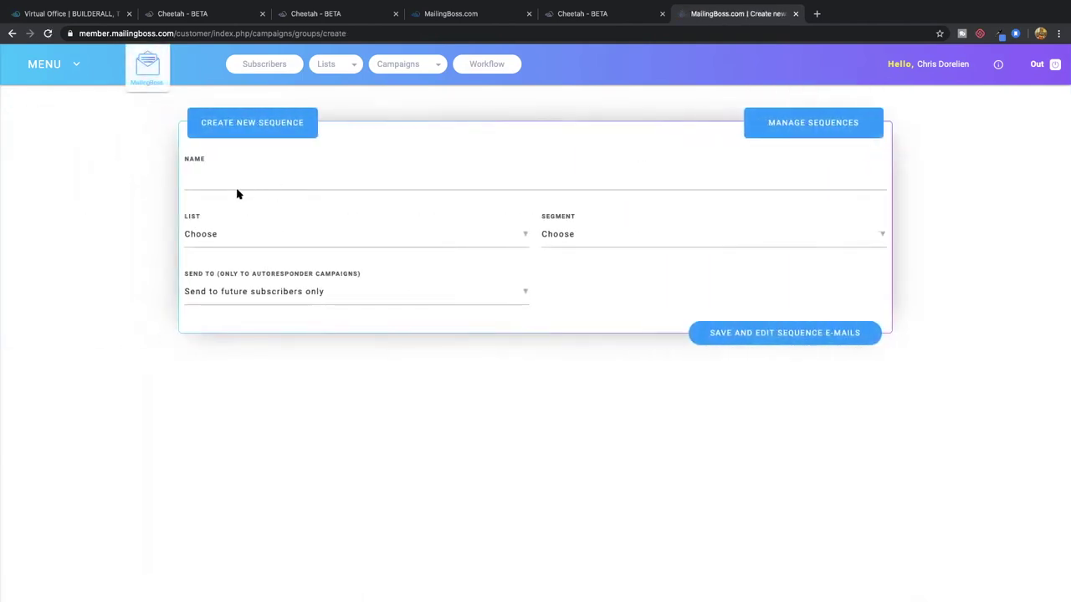
{"action": "left_click", "coordinate": [246, 181]}
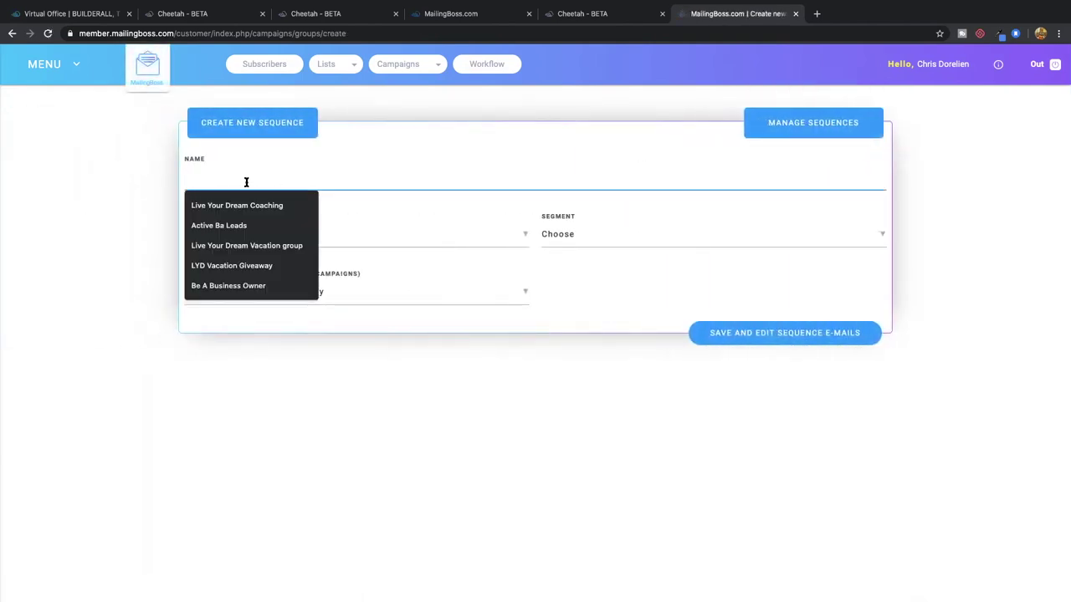
{"action": "type", "text": "Tools Academy Demo"}
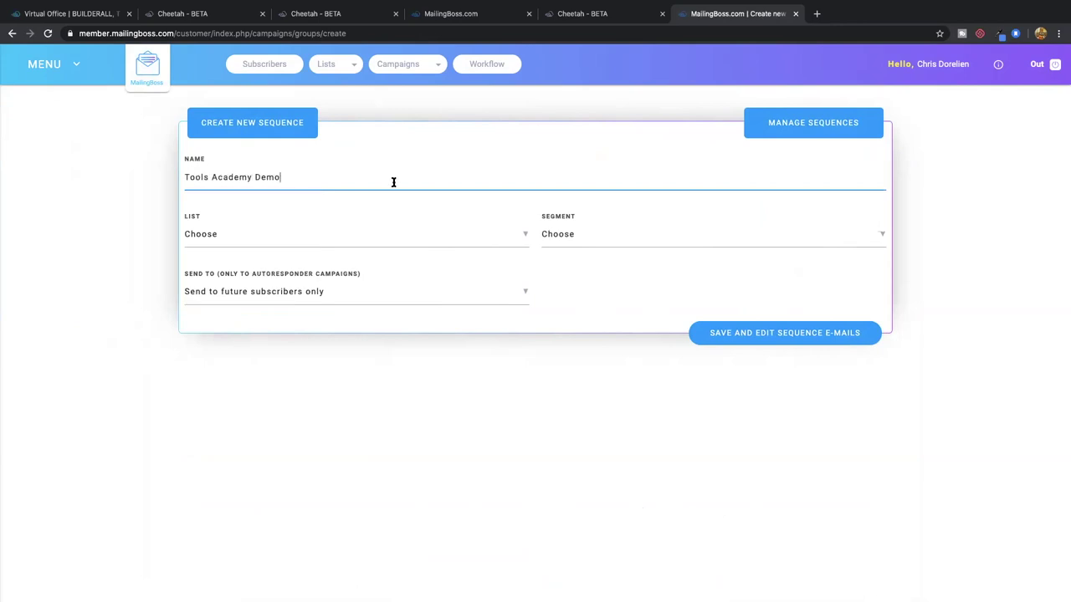
{"action": "left_click", "coordinate": [344, 242]}
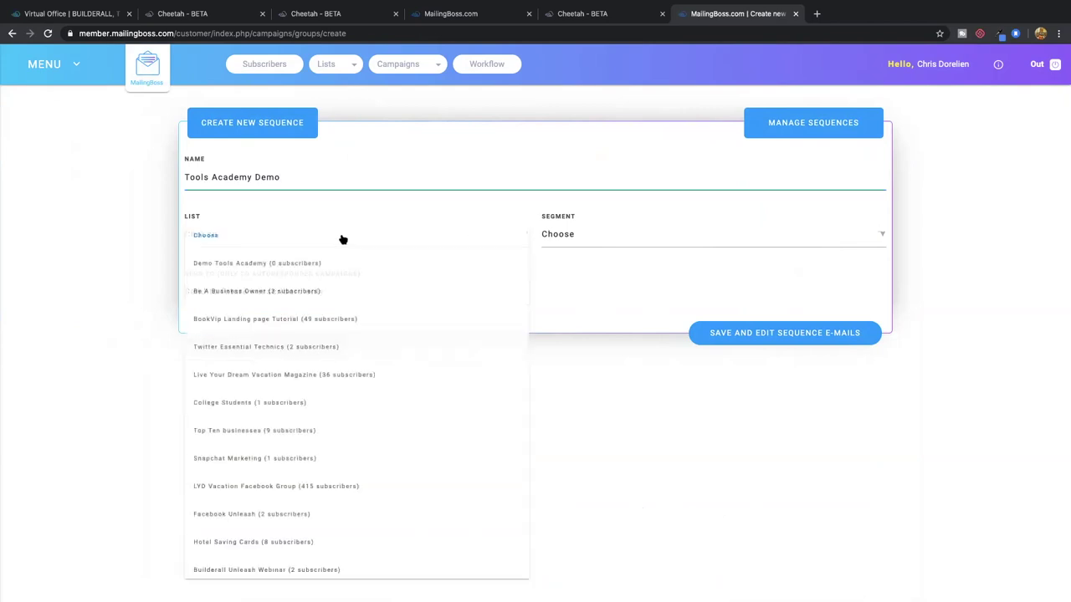
{"action": "left_click", "coordinate": [277, 266]}
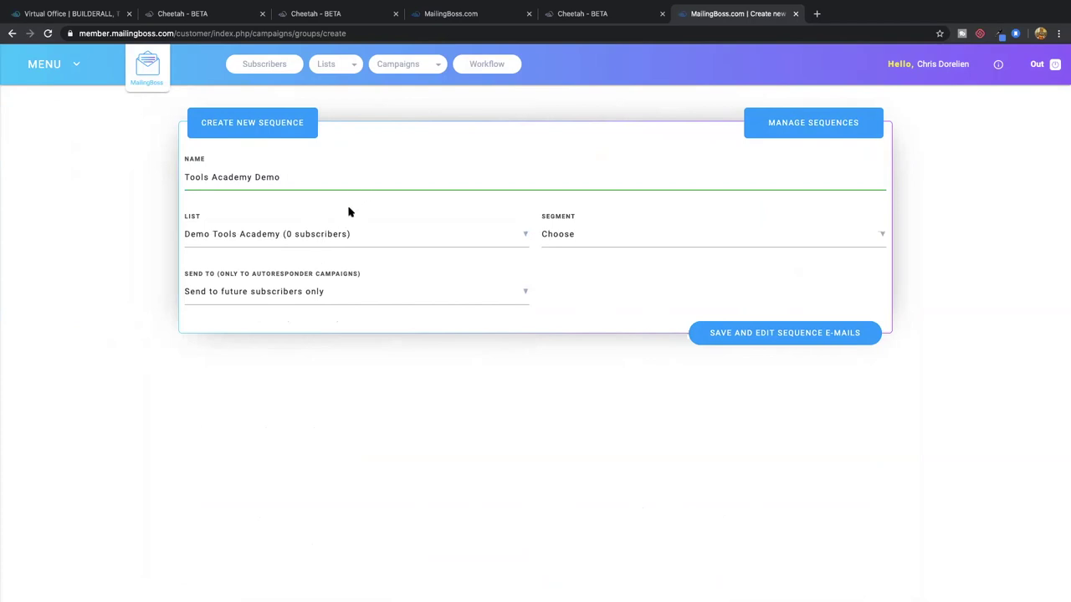
{"action": "left_click", "coordinate": [352, 14]}
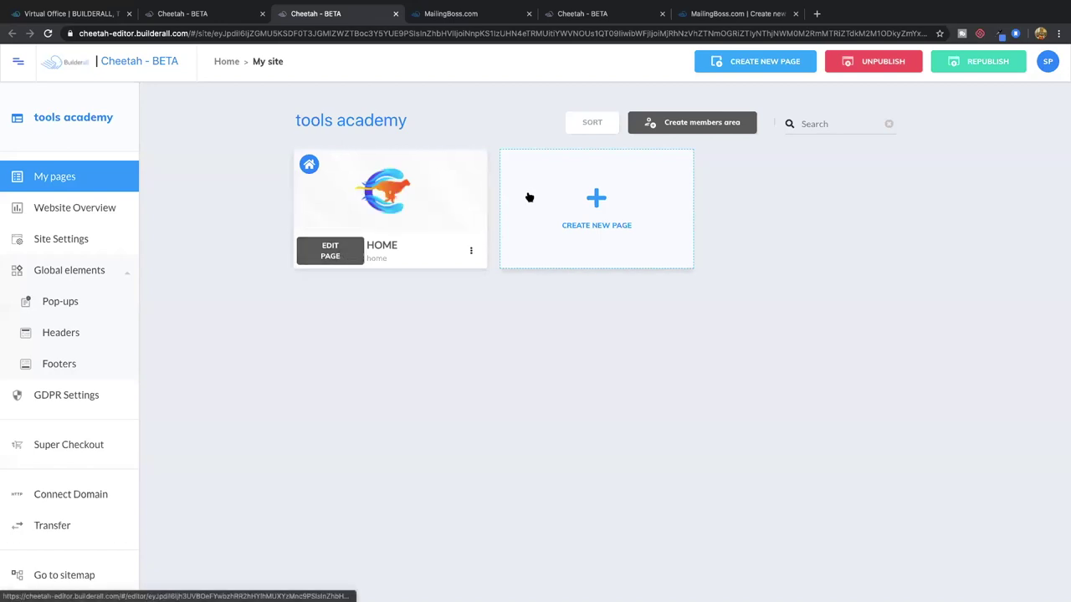
Open the live HOME page and submit its opt-in form with saved details and Blue chosen
{"action": "left_click", "coordinate": [471, 251]}
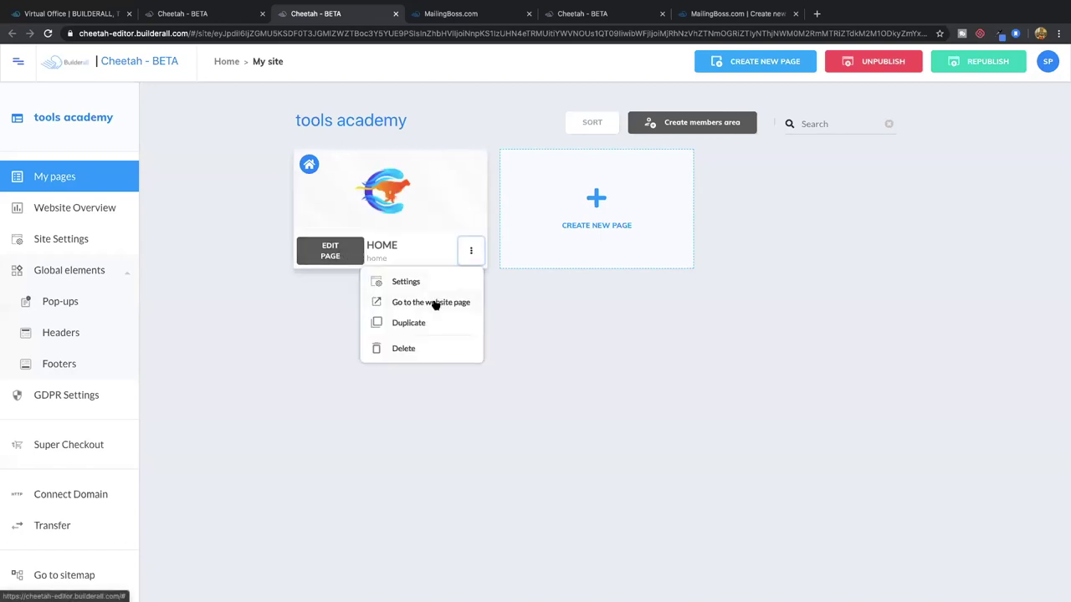
{"action": "left_click", "coordinate": [434, 303]}
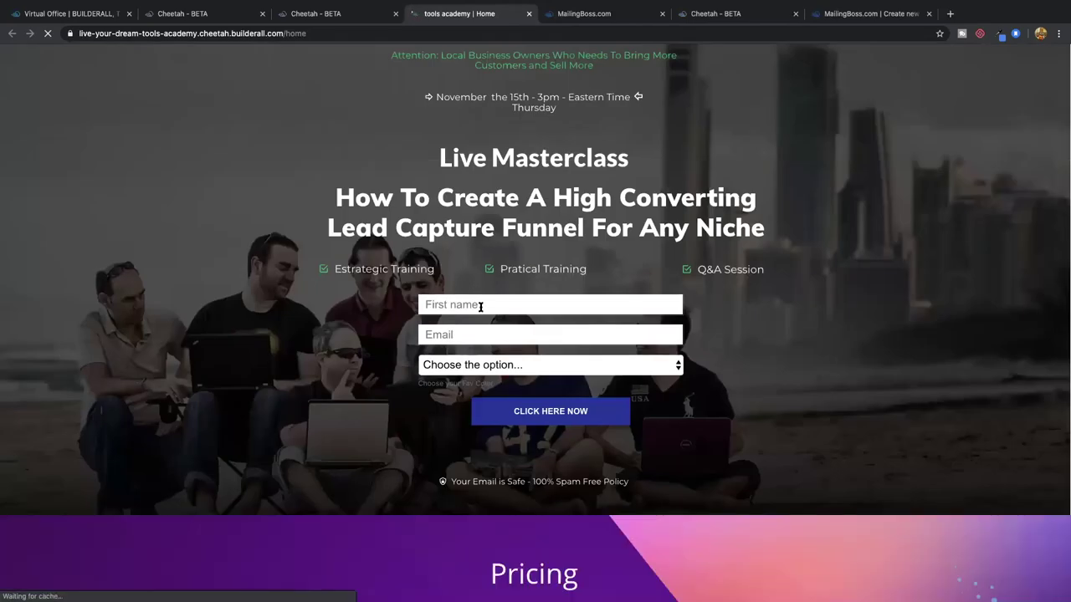
{"action": "left_click", "coordinate": [479, 306]}
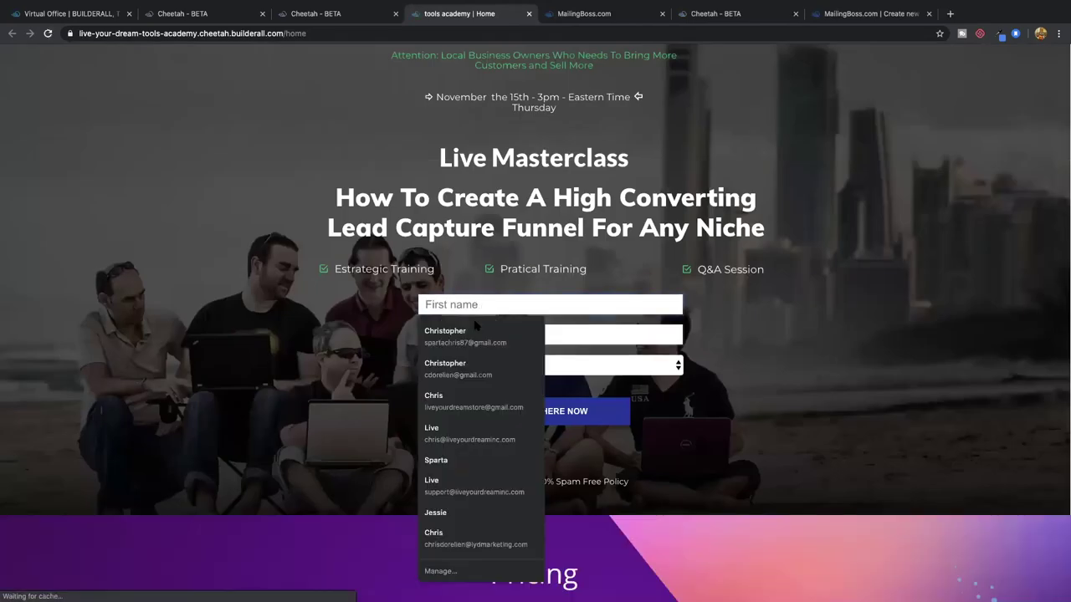
{"action": "left_click", "coordinate": [470, 336]}
{"action": "left_click", "coordinate": [509, 367]}
{"action": "left_click", "coordinate": [501, 378]}
{"action": "left_click", "coordinate": [549, 414]}
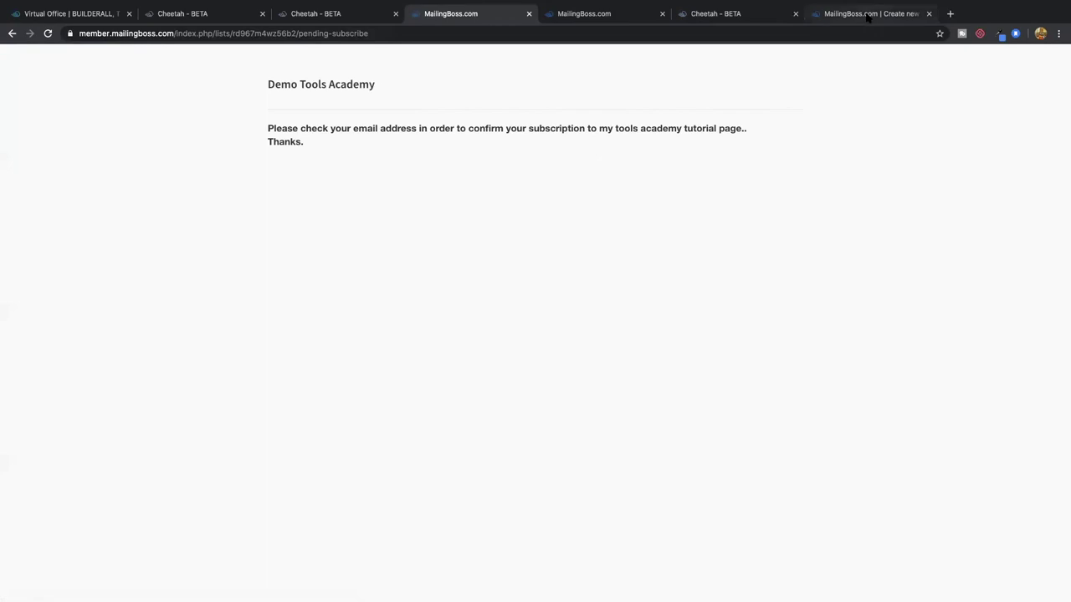
{"action": "left_click", "coordinate": [868, 15]}
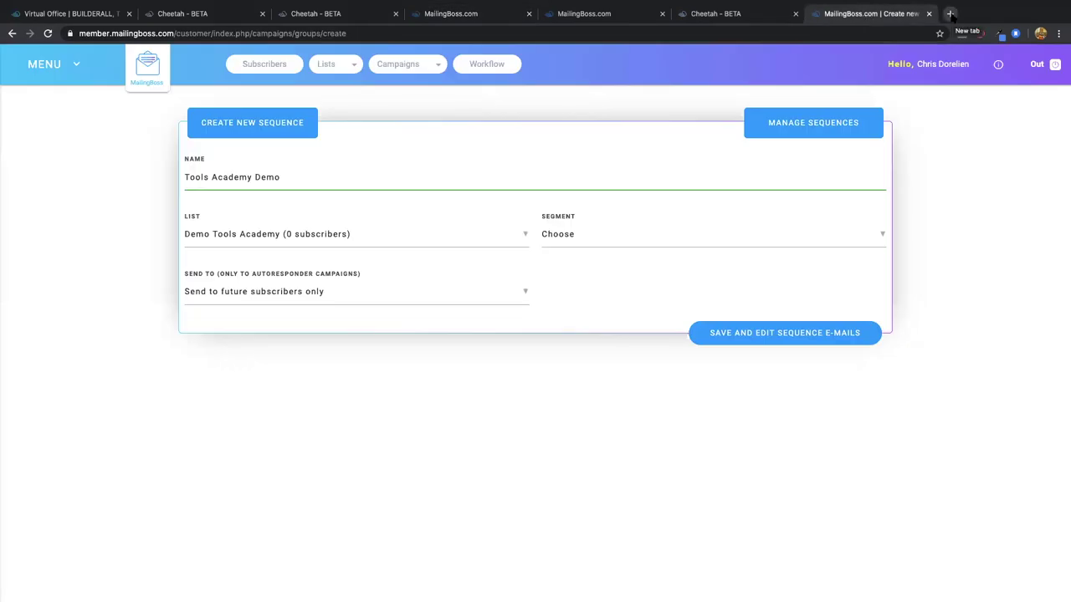
Go to gmail.com in a new tab and open the 'Please confirm your subscription' email
{"action": "left_click", "coordinate": [950, 15]}
{"action": "type", "text": "gmai"}
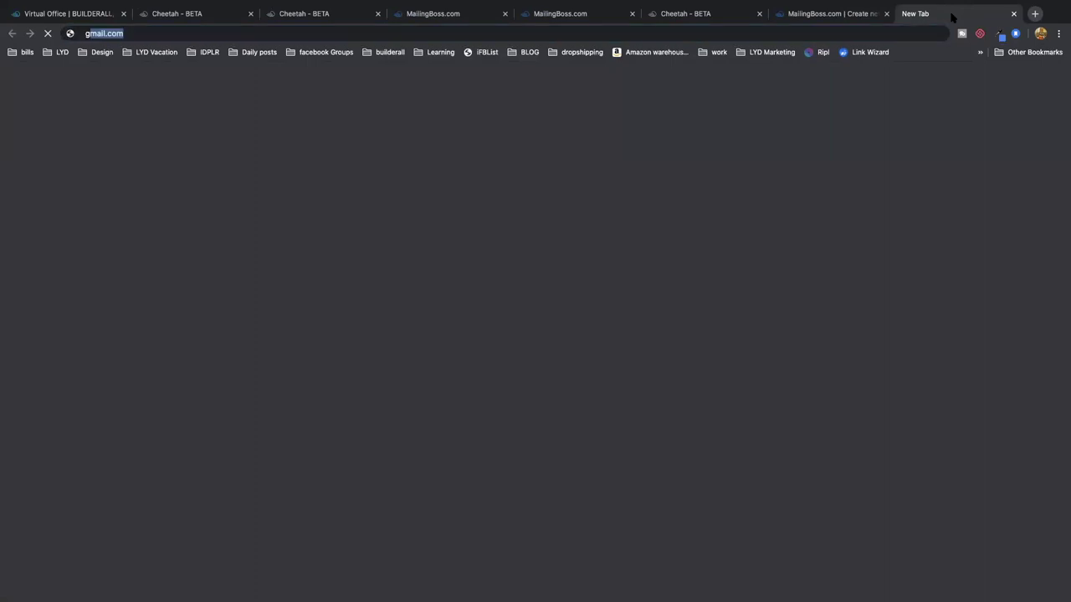
{"action": "key", "text": "BackSpace"}
{"action": "key", "text": "BackSpace"}
{"action": "key", "text": "BackSpace"}
{"action": "type", "text": "n"}
{"action": "key", "text": "BackSpace"}
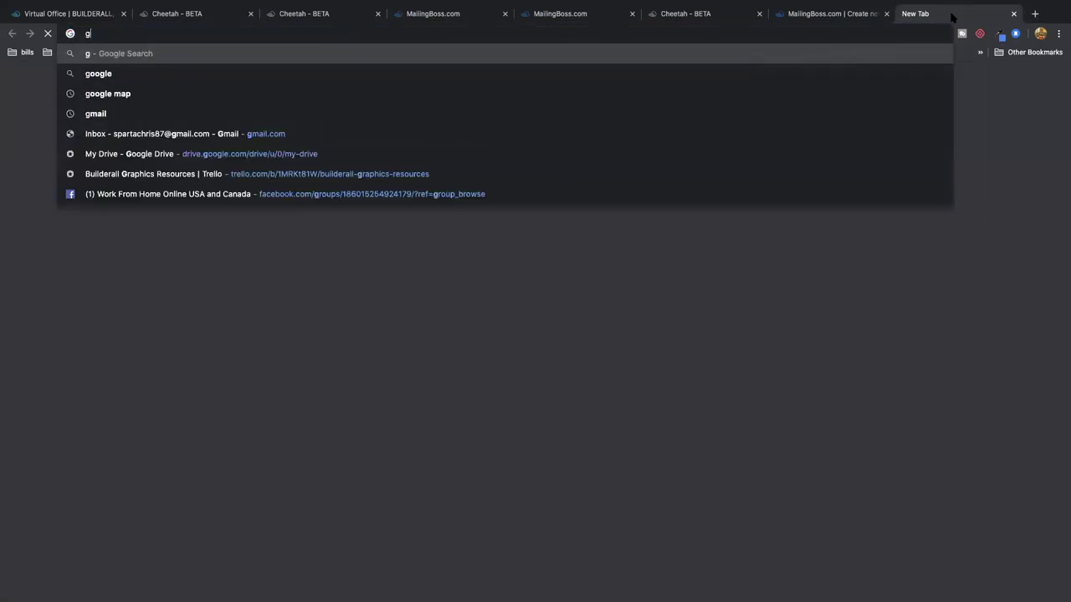
{"action": "type", "text": "mai"}
{"action": "key", "text": "Return"}
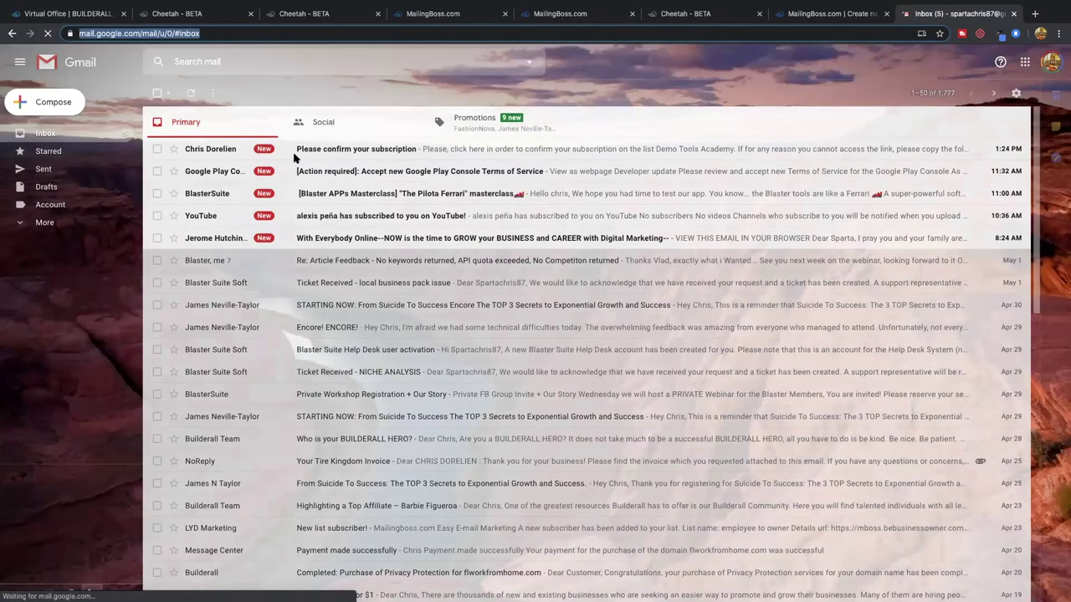
{"action": "left_click", "coordinate": [337, 151]}
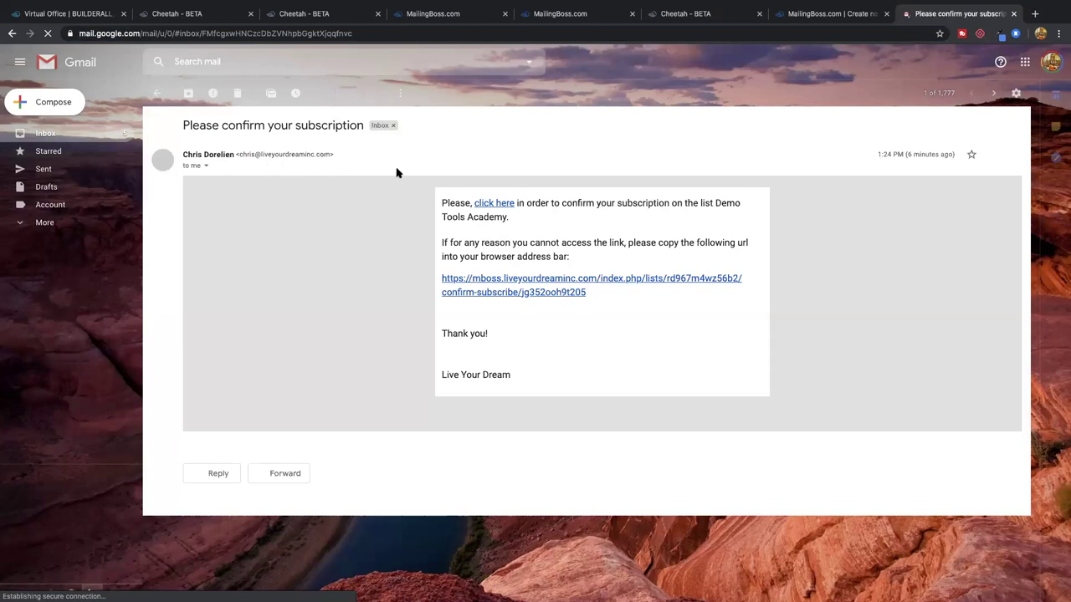
Close the two leftover pending-subscribe tabs and return to the sequence creation tab
{"action": "left_click", "coordinate": [337, 15]}
{"action": "left_click", "coordinate": [432, 14]}
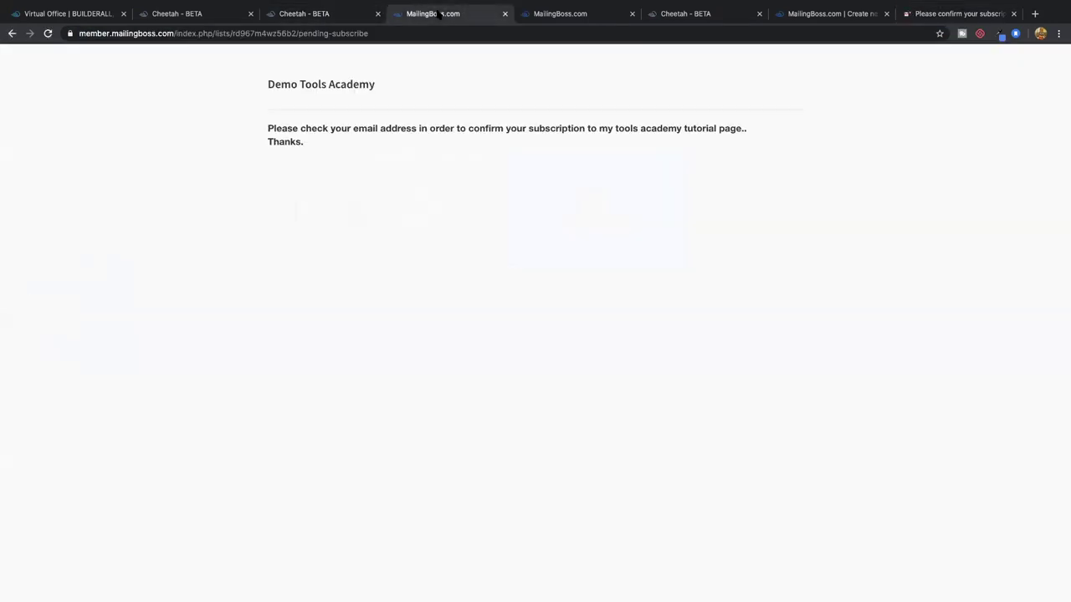
{"action": "left_click", "coordinate": [535, 13]}
{"action": "left_click", "coordinate": [504, 14]}
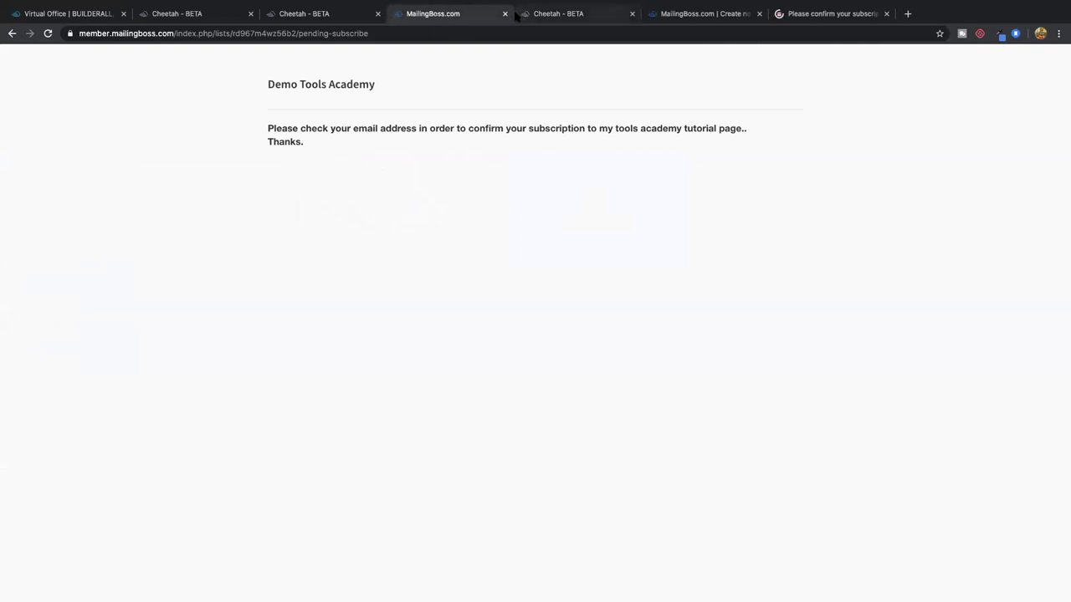
{"action": "left_click", "coordinate": [503, 14]}
{"action": "left_click", "coordinate": [565, 14]}
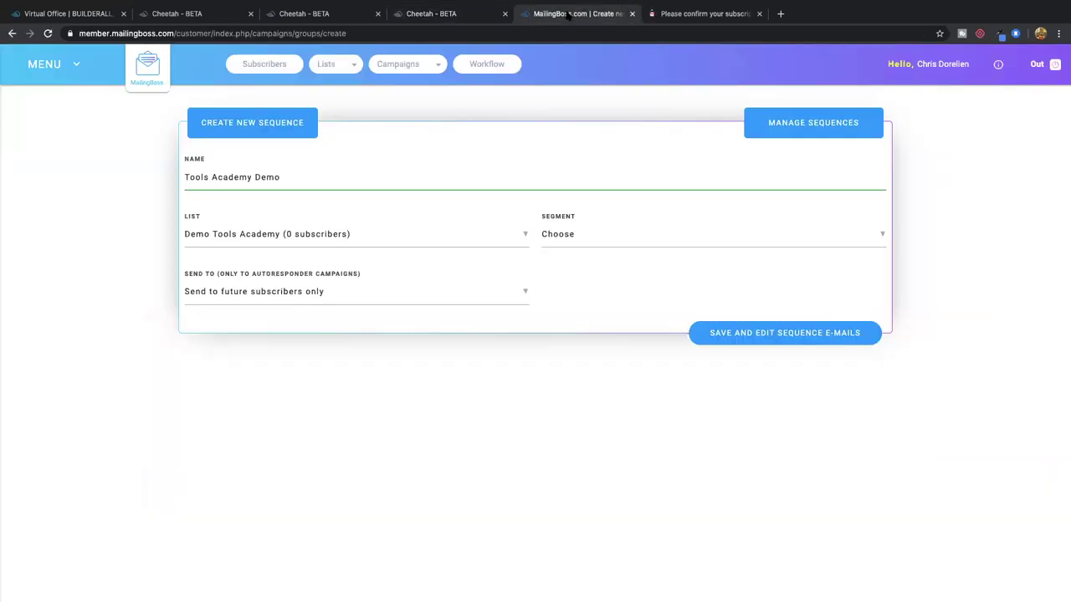
Go to the Sender Emails list from the main menu
{"action": "left_click", "coordinate": [75, 66]}
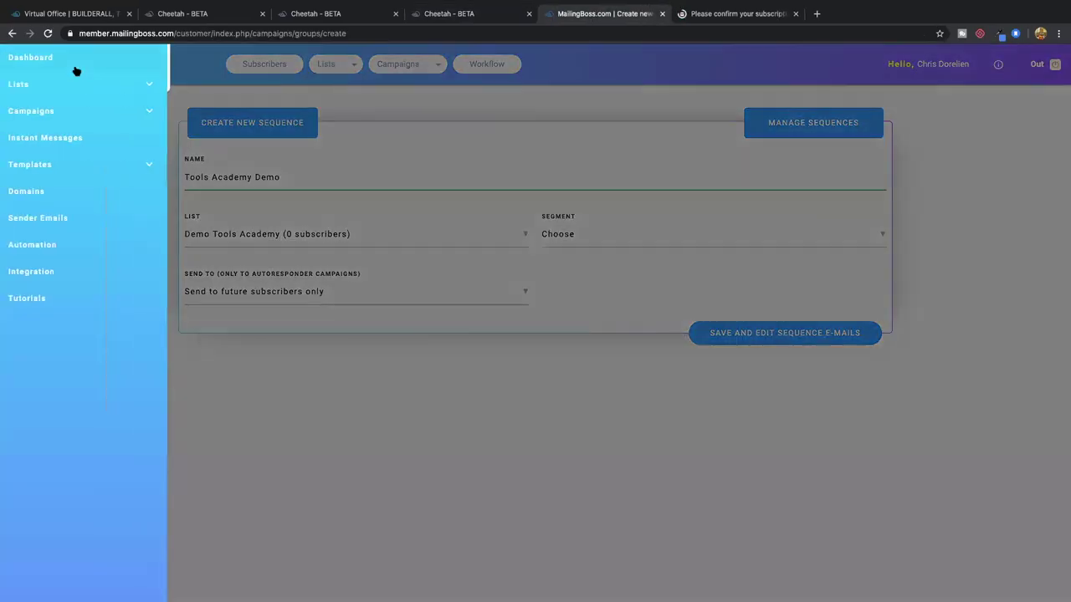
{"action": "left_click", "coordinate": [30, 220]}
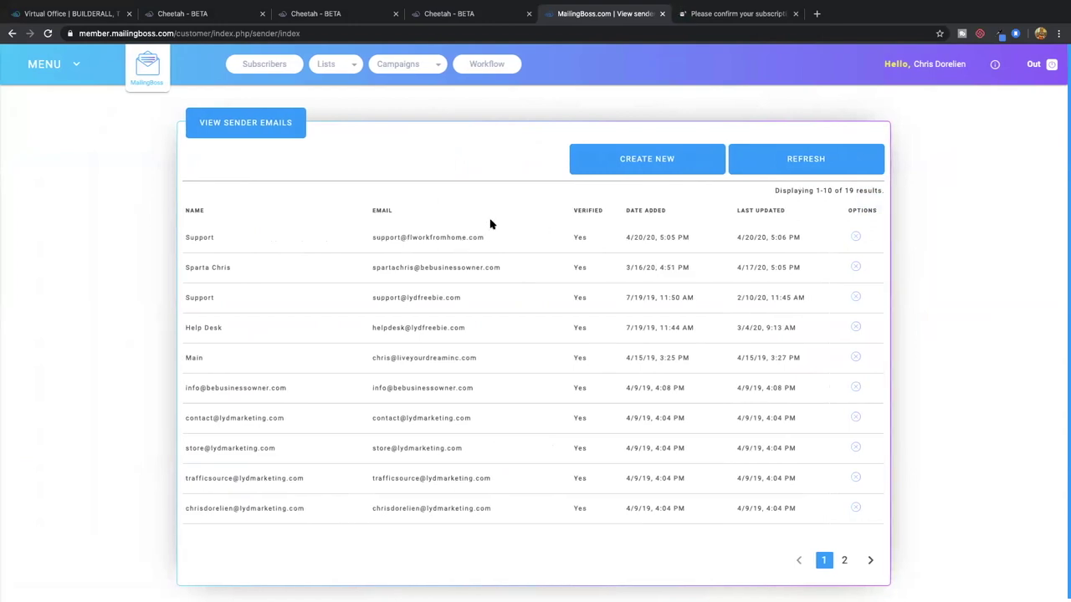
{"action": "scroll", "coordinate": [569, 151], "scroll_direction": "down", "scroll_amount": 1}
{"action": "left_click", "coordinate": [719, 13]}
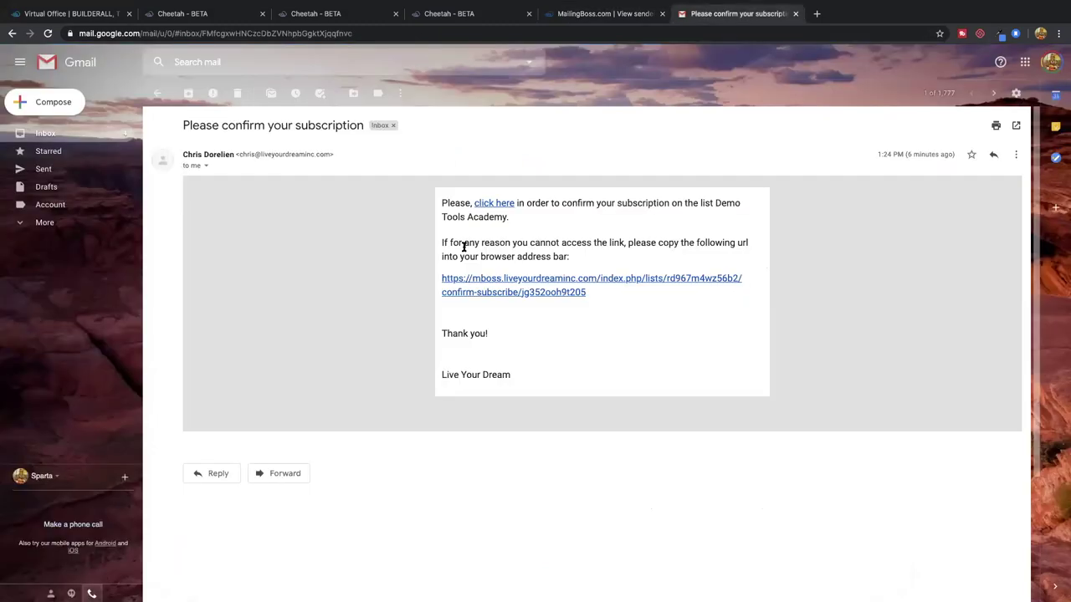
Confirm the subscription through the email's link, close the Gmail tab, and view the subscription-complete page
{"action": "left_click", "coordinate": [494, 203]}
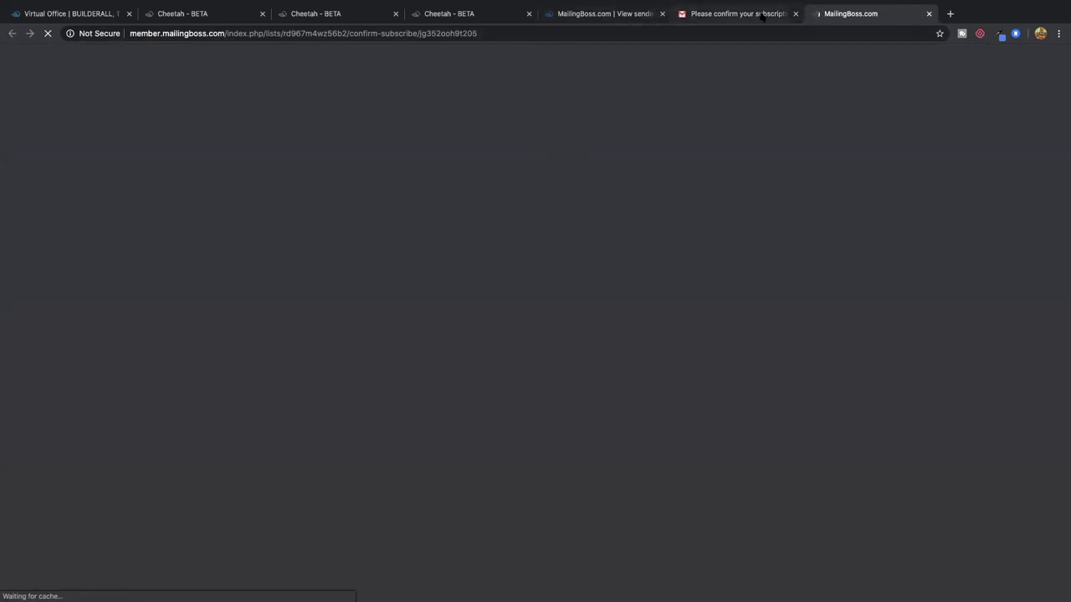
{"action": "middle_click", "coordinate": [718, 16]}
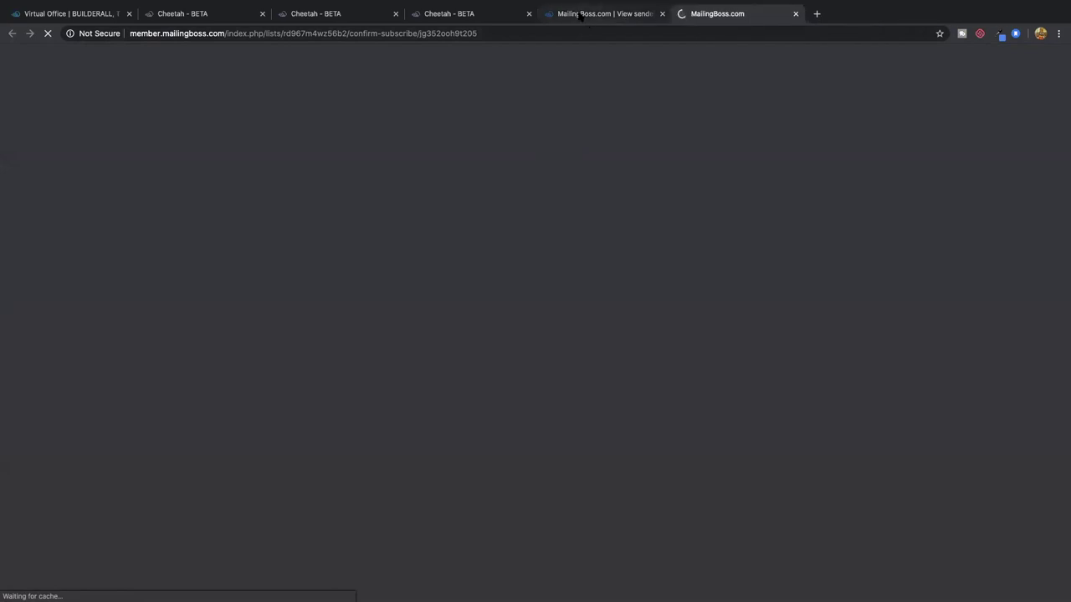
{"action": "left_click", "coordinate": [580, 17]}
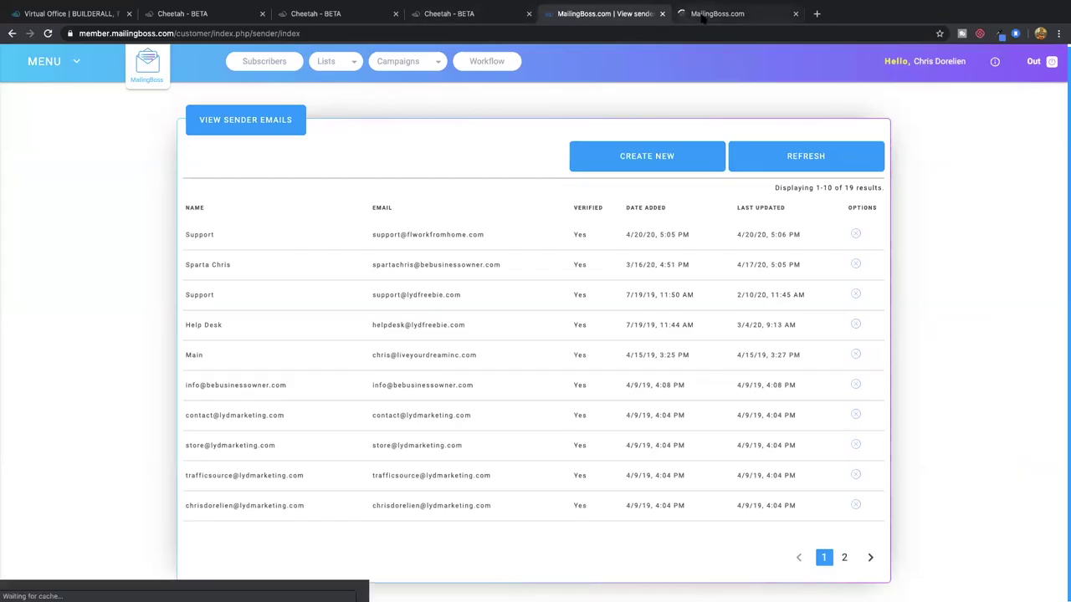
{"action": "left_click", "coordinate": [704, 17]}
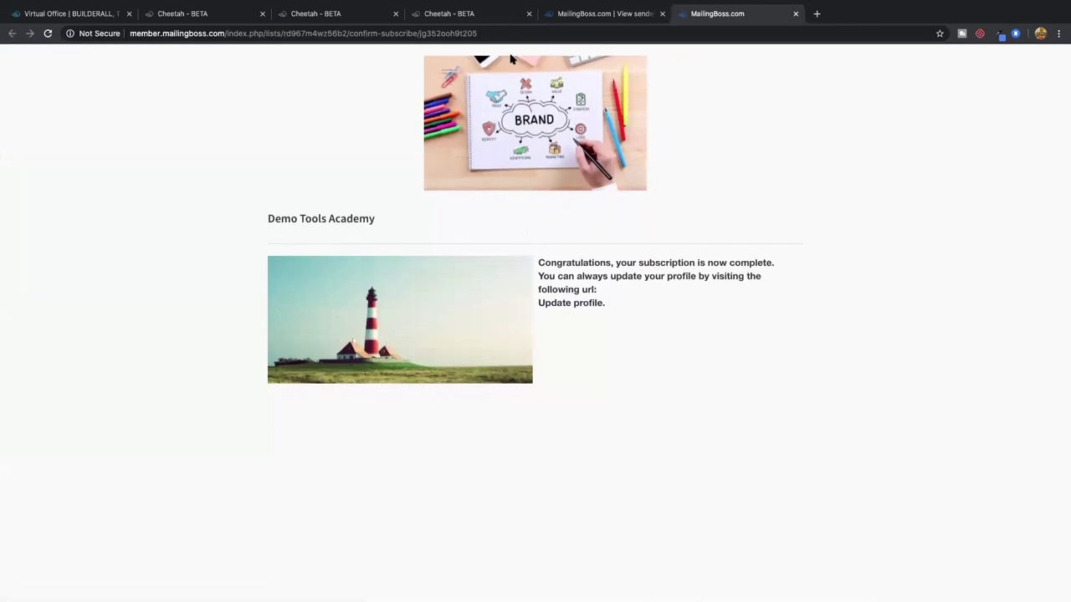
{"action": "left_click", "coordinate": [458, 13]}
{"action": "left_click", "coordinate": [585, 13]}
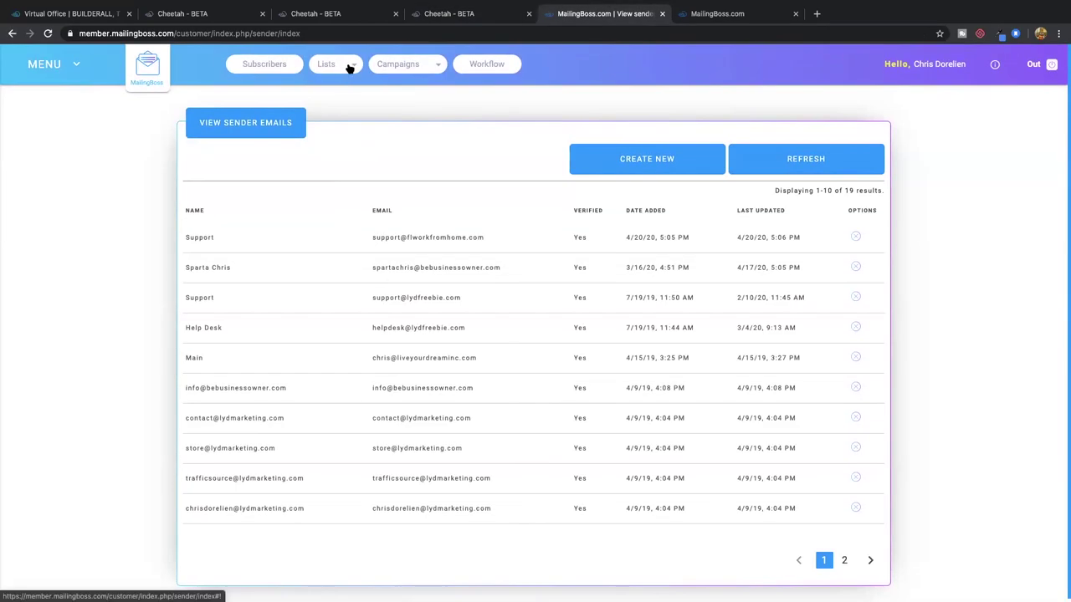
Start a new sequence 'tools training academy demo sequence' on the Demo Tools Academy list
{"action": "mouse_move", "coordinate": [407, 70]}
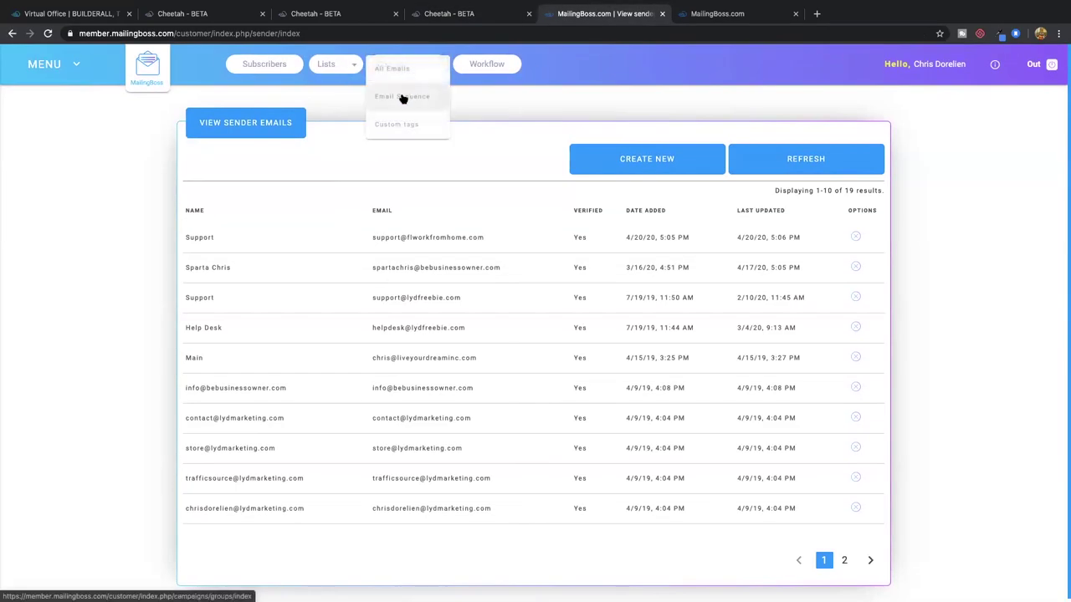
{"action": "left_click", "coordinate": [402, 98]}
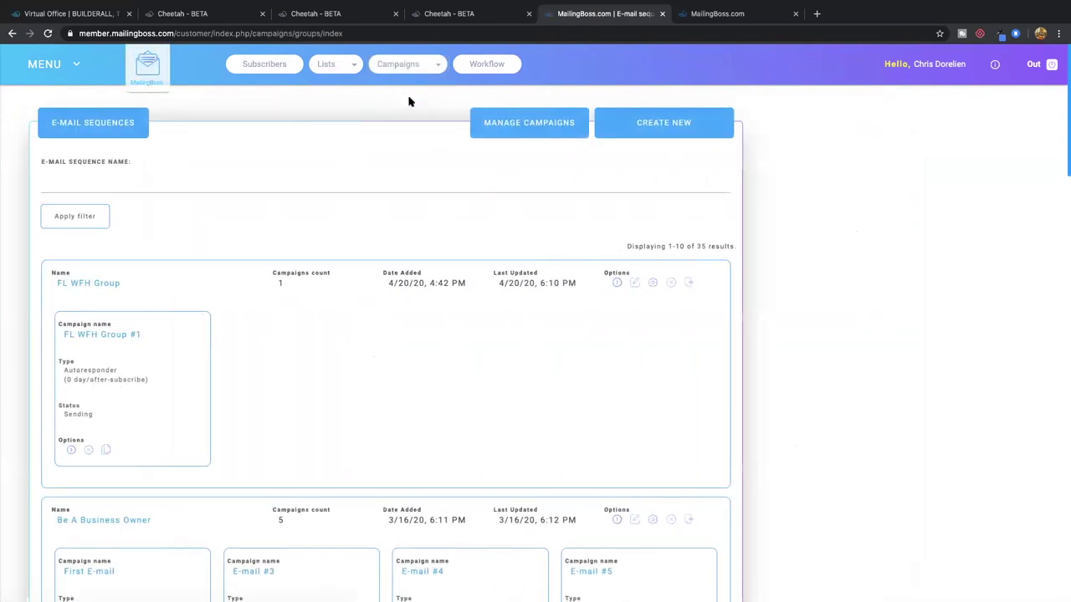
{"action": "left_click", "coordinate": [803, 126]}
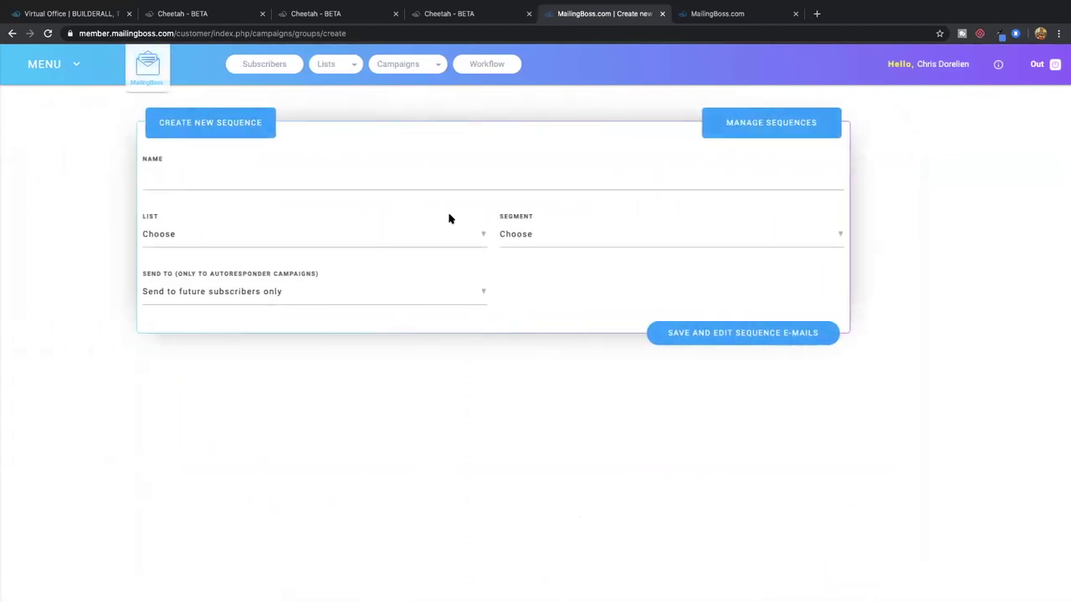
{"action": "left_click", "coordinate": [272, 178]}
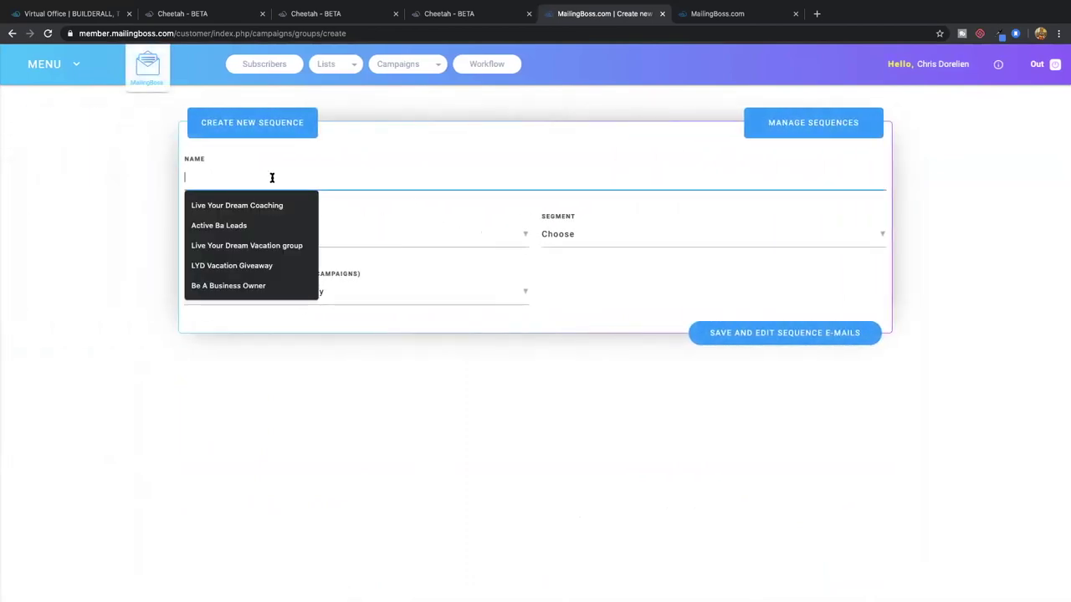
{"action": "type", "text": "demy demo sequence"}
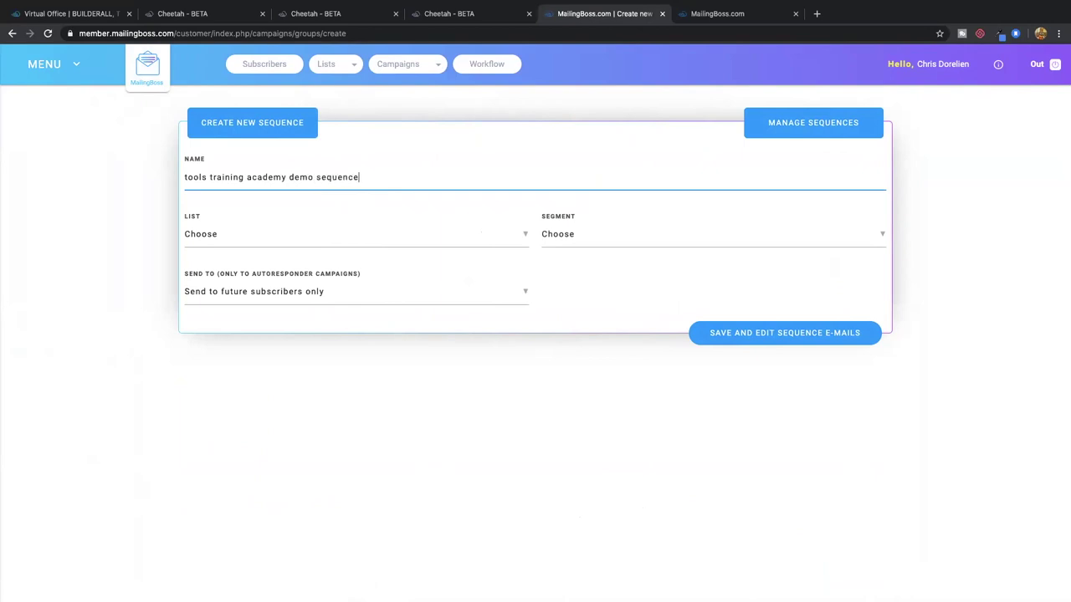
{"action": "left_click", "coordinate": [292, 235]}
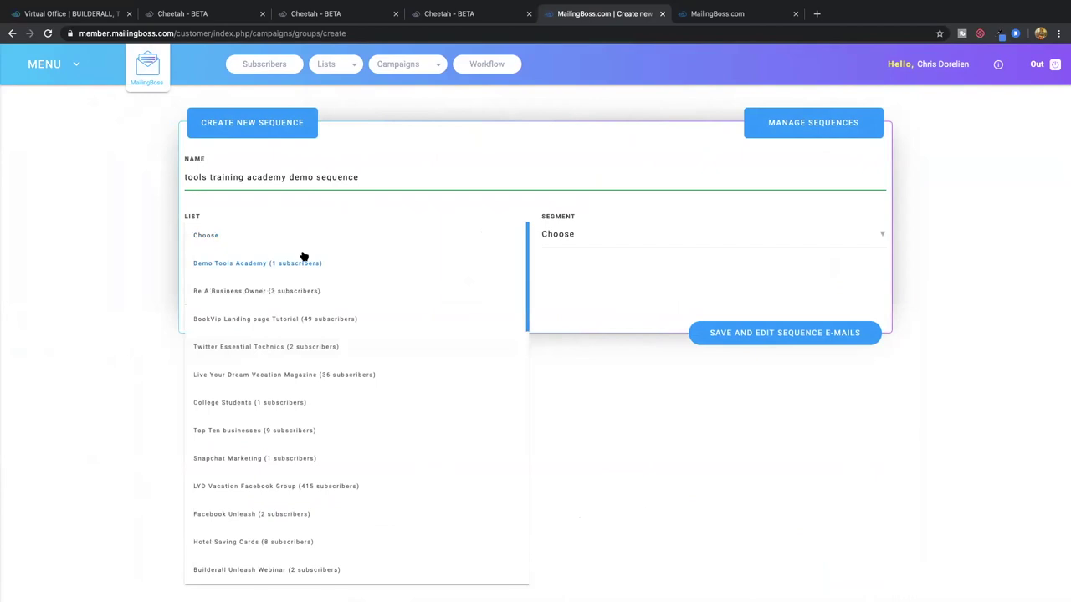
{"action": "left_click", "coordinate": [273, 264]}
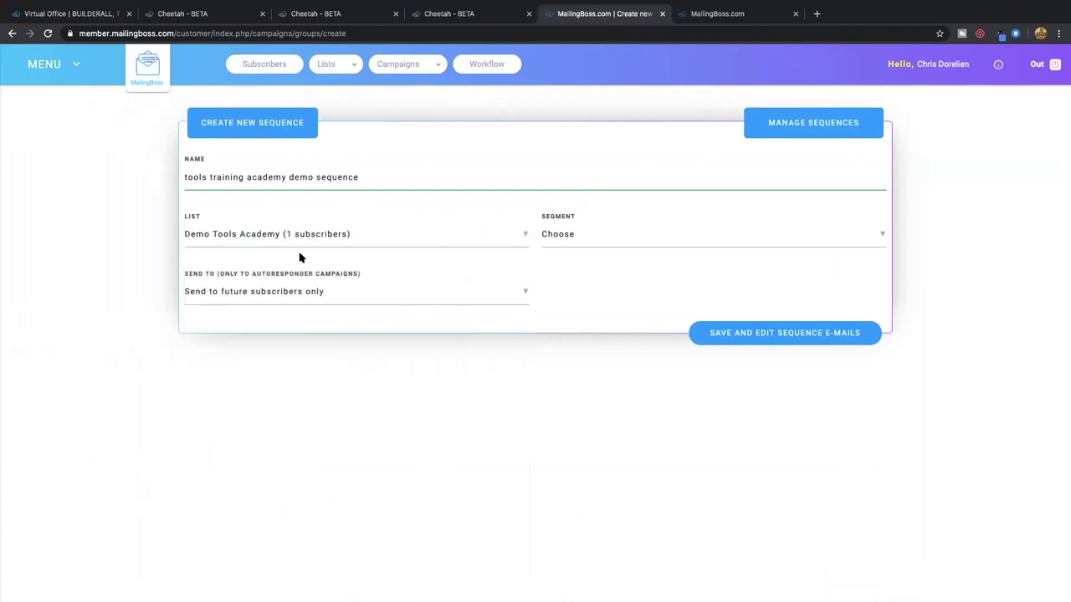
Leave the segment unset, keep future subscribers only, and save the sequence to edit its emails
{"action": "left_click", "coordinate": [572, 238]}
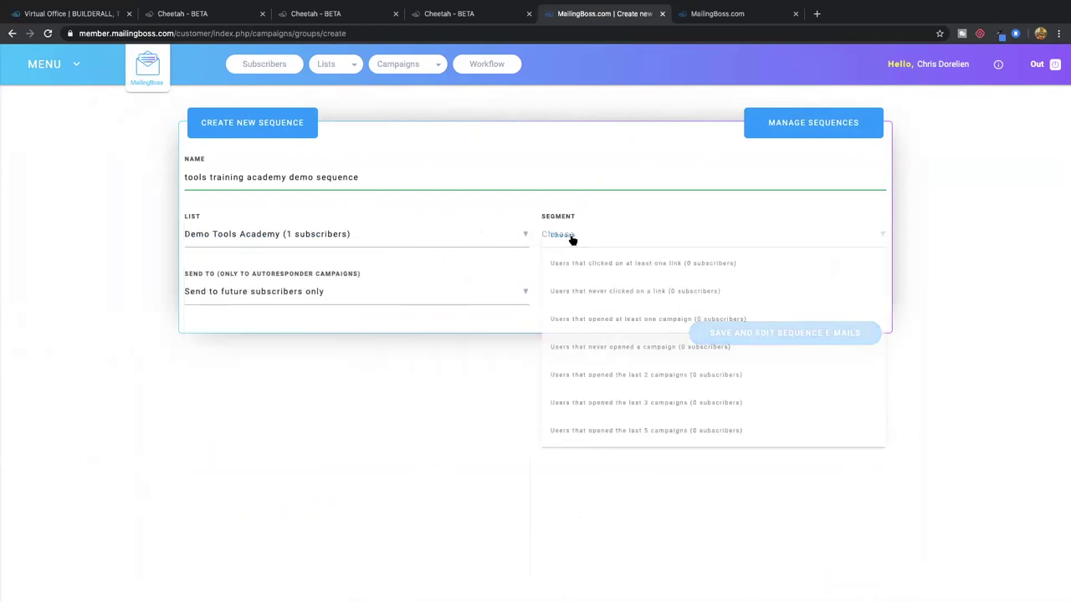
{"action": "left_click", "coordinate": [572, 238]}
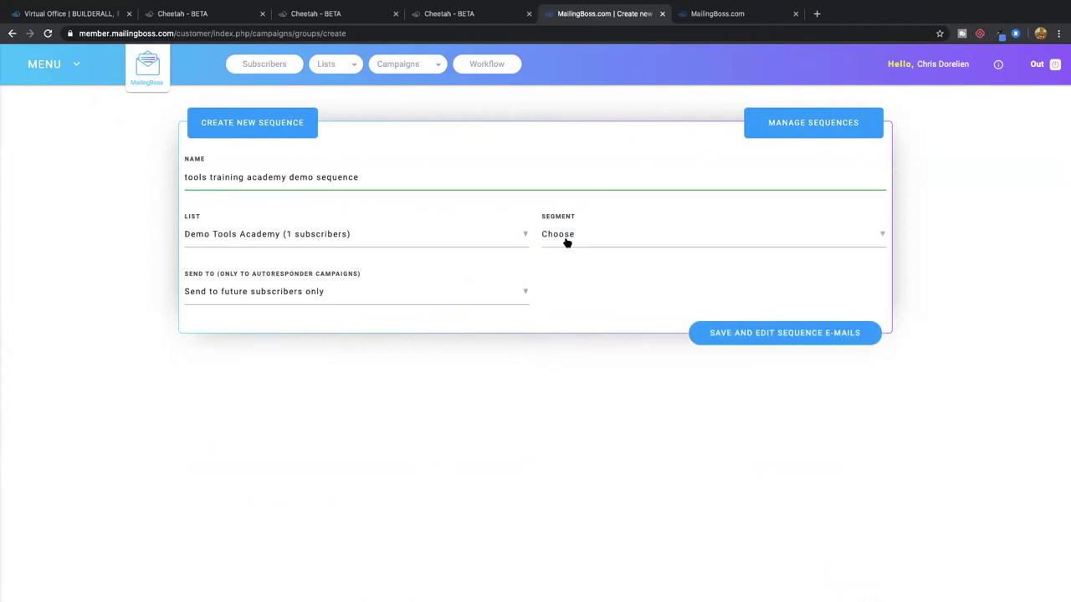
{"action": "left_click", "coordinate": [581, 238]}
{"action": "left_click", "coordinate": [585, 239]}
{"action": "mouse_move", "coordinate": [556, 4]}
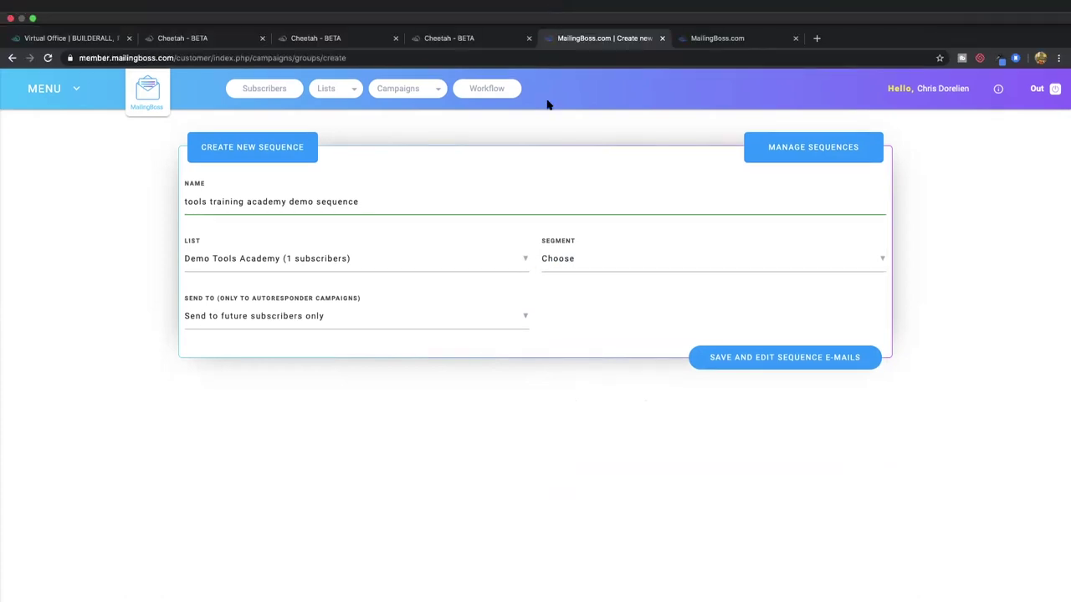
{"action": "left_click", "coordinate": [330, 297]}
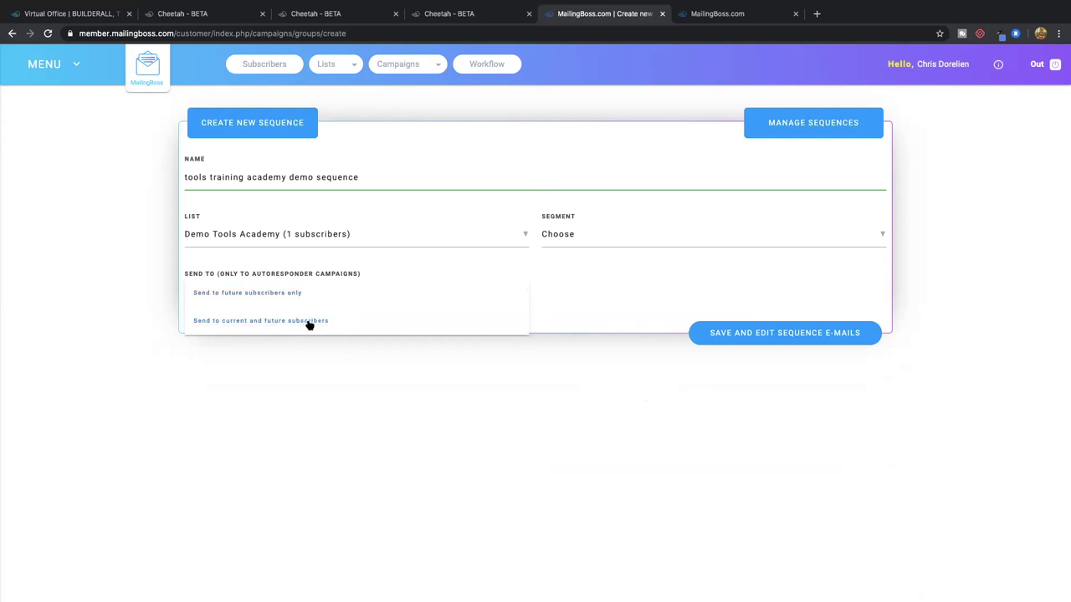
{"action": "left_click", "coordinate": [306, 294]}
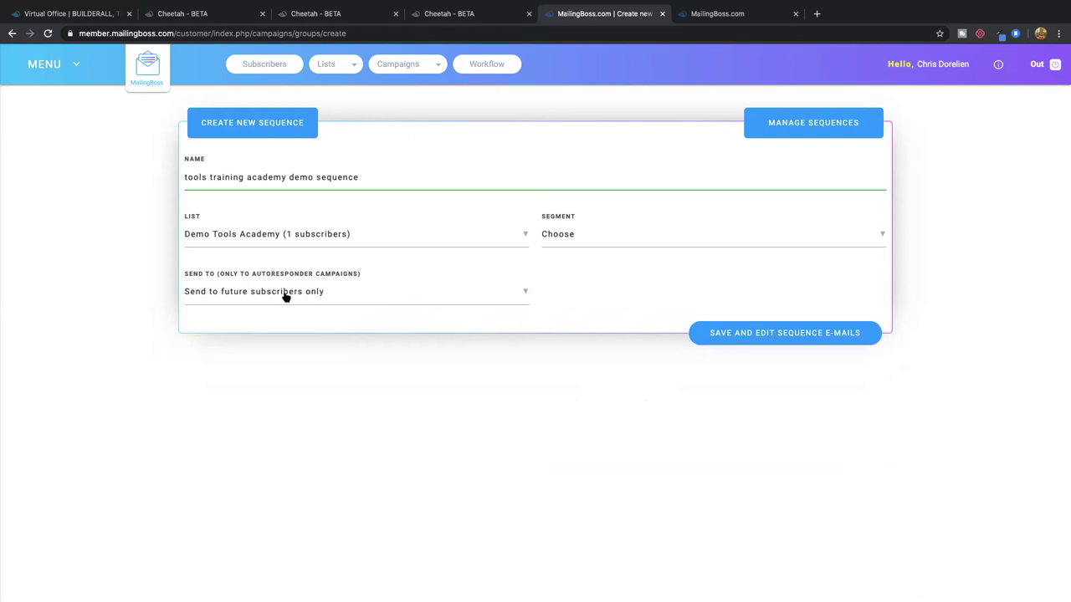
{"action": "left_click", "coordinate": [779, 333]}
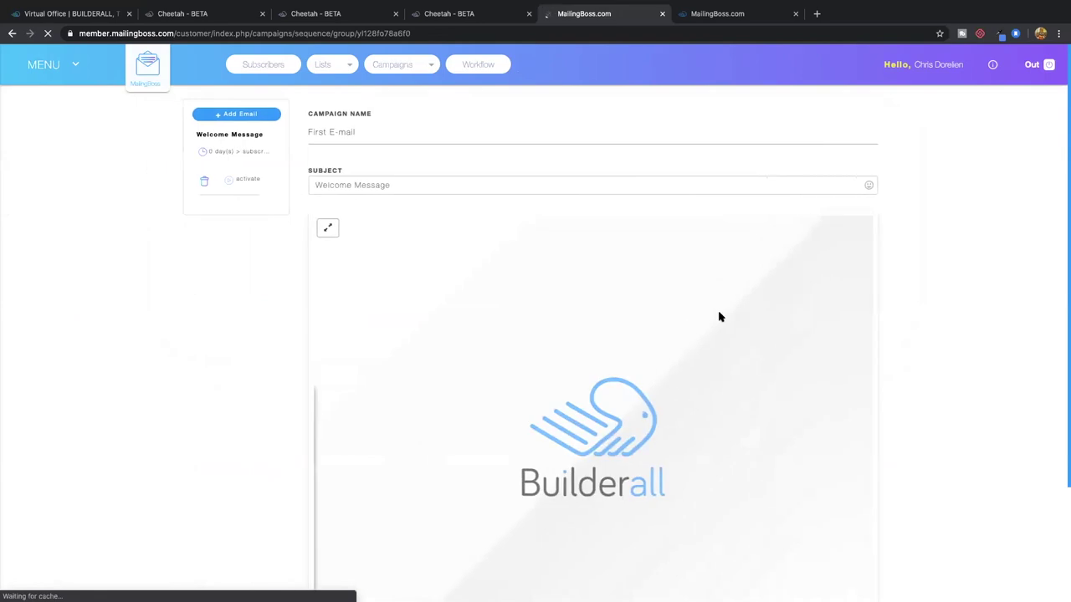
Add an image, a heading and a two-image block to the first email
{"action": "scroll", "coordinate": [322, 216], "scroll_direction": "down", "scroll_amount": 1}
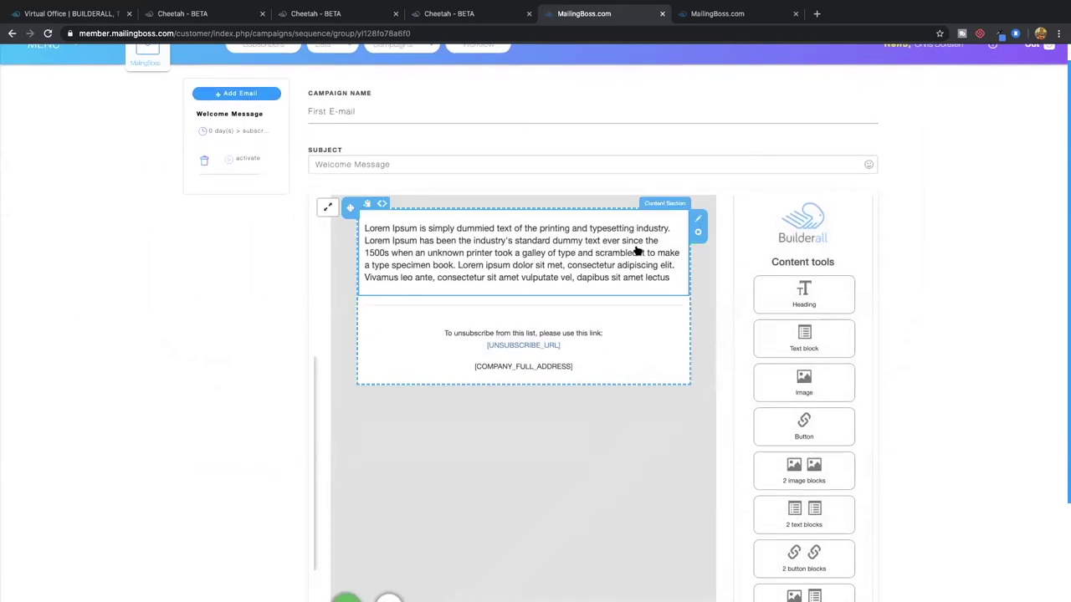
{"action": "left_click_drag", "start_coordinate": [803, 376], "coordinate": [535, 234]}
{"action": "left_click_drag", "start_coordinate": [803, 292], "coordinate": [459, 366]}
{"action": "scroll", "coordinate": [762, 377], "scroll_direction": "down", "scroll_amount": 3}
{"action": "left_click_drag", "start_coordinate": [789, 358], "coordinate": [493, 499]}
{"action": "scroll", "coordinate": [555, 479], "scroll_direction": "down", "scroll_amount": 1}
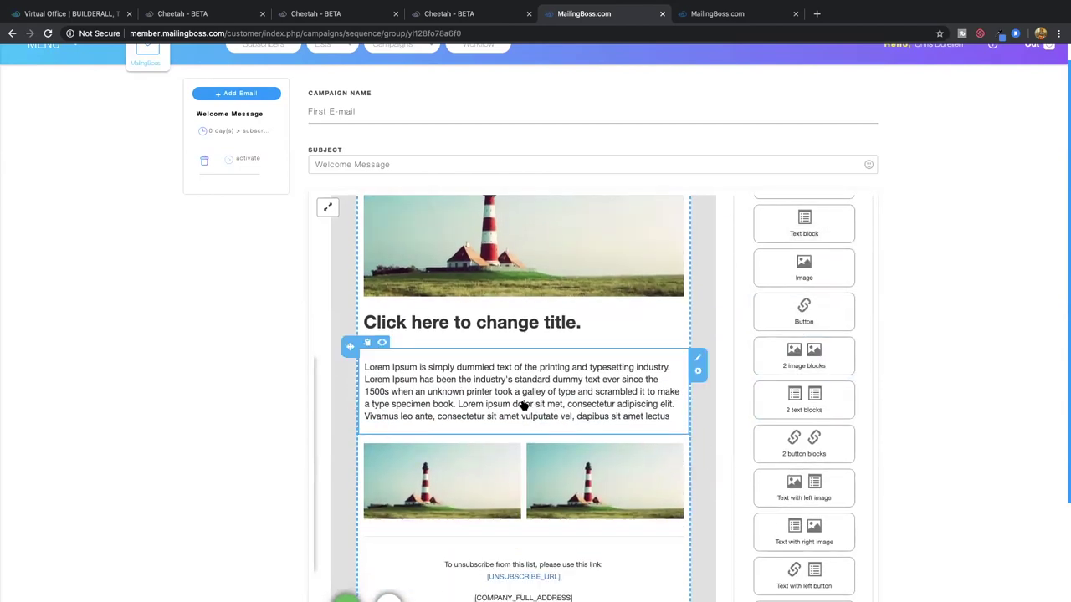
{"action": "scroll", "coordinate": [520, 393], "scroll_direction": "up", "scroll_amount": 1}
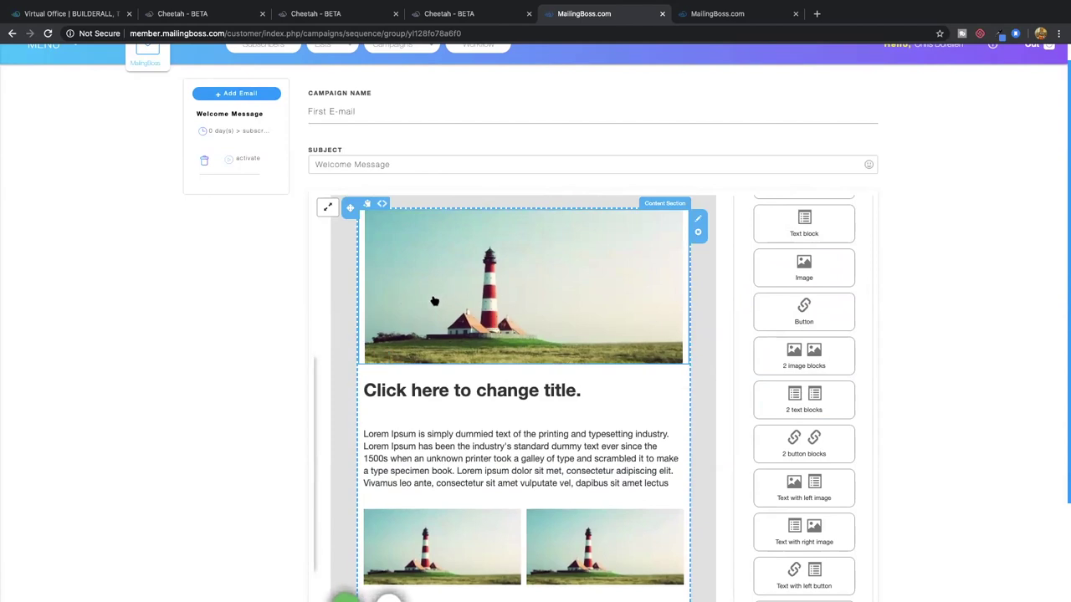
{"action": "scroll", "coordinate": [382, 304], "scroll_direction": "down", "scroll_amount": 1}
Name the email 'Email 1' with subject 'Welcome Tools Academy demo'
{"action": "triple_click", "coordinate": [338, 110]}
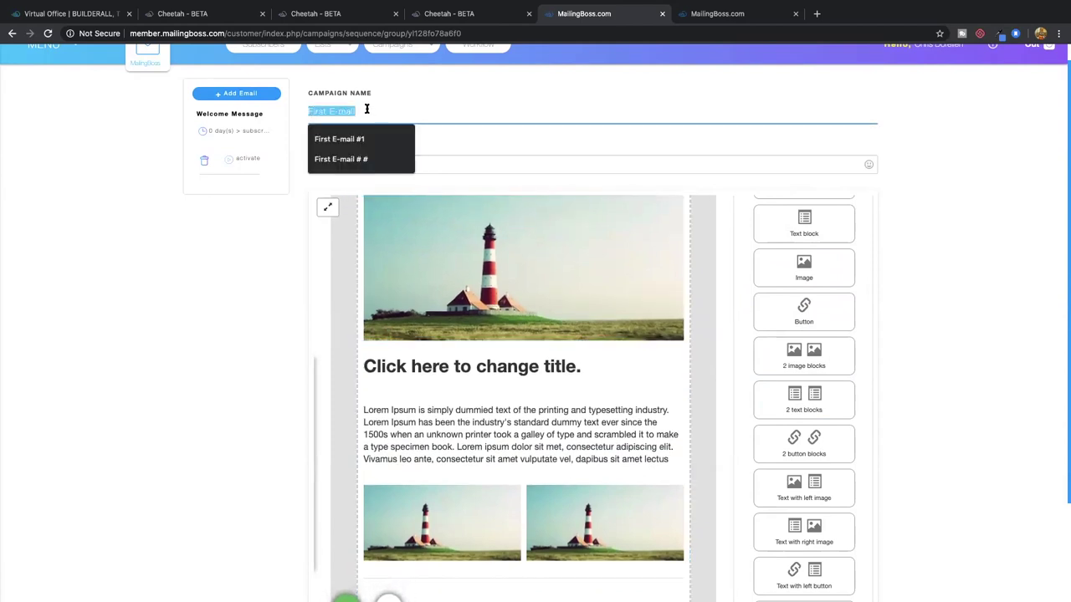
{"action": "type", "text": "Email 1"}
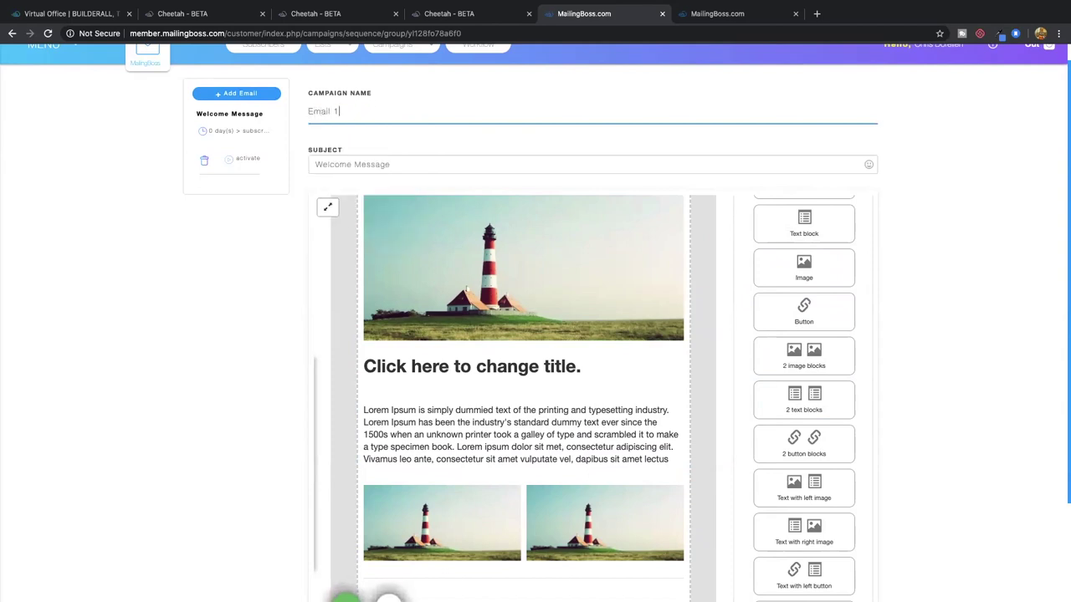
{"action": "triple_click", "coordinate": [358, 165]}
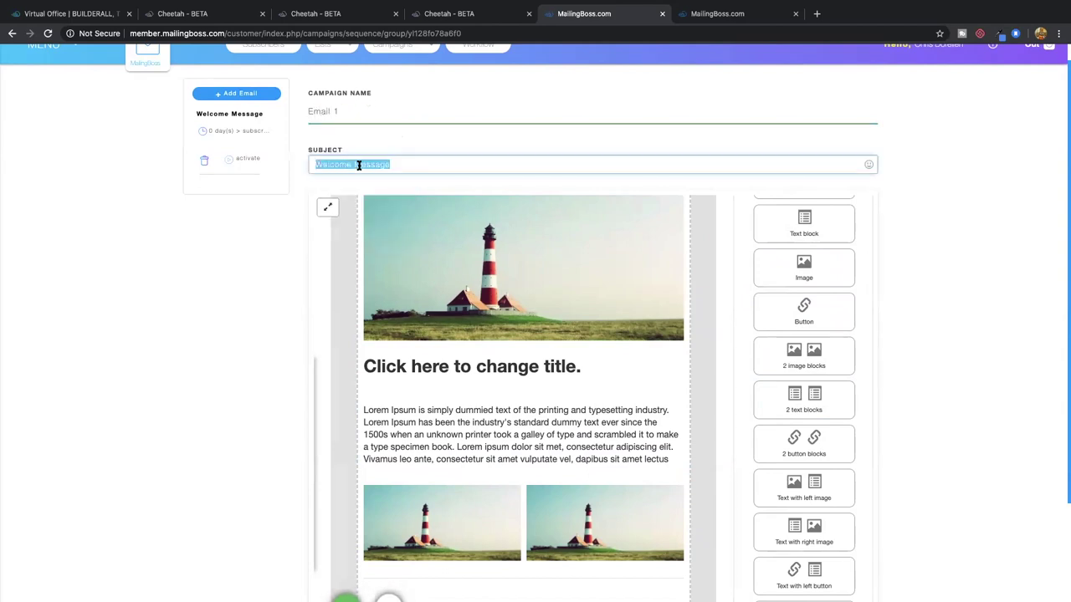
{"action": "type", "text": "WElcome to"}
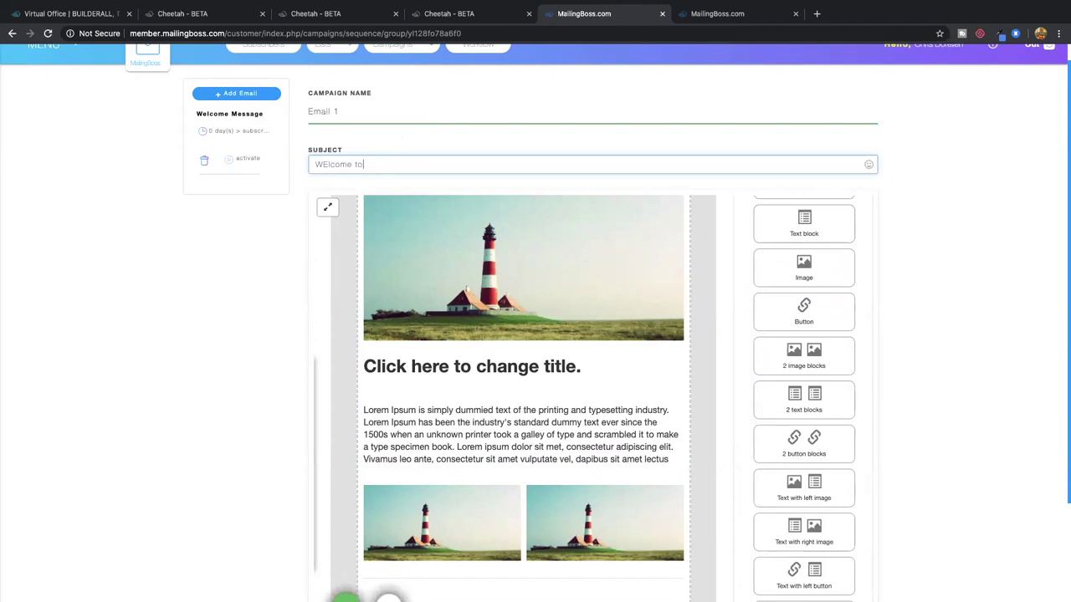
{"action": "key", "text": "BackSpace"}
{"action": "type", "text": "elcome Tools Academy demo"}
{"action": "left_click", "coordinate": [147, 160]}
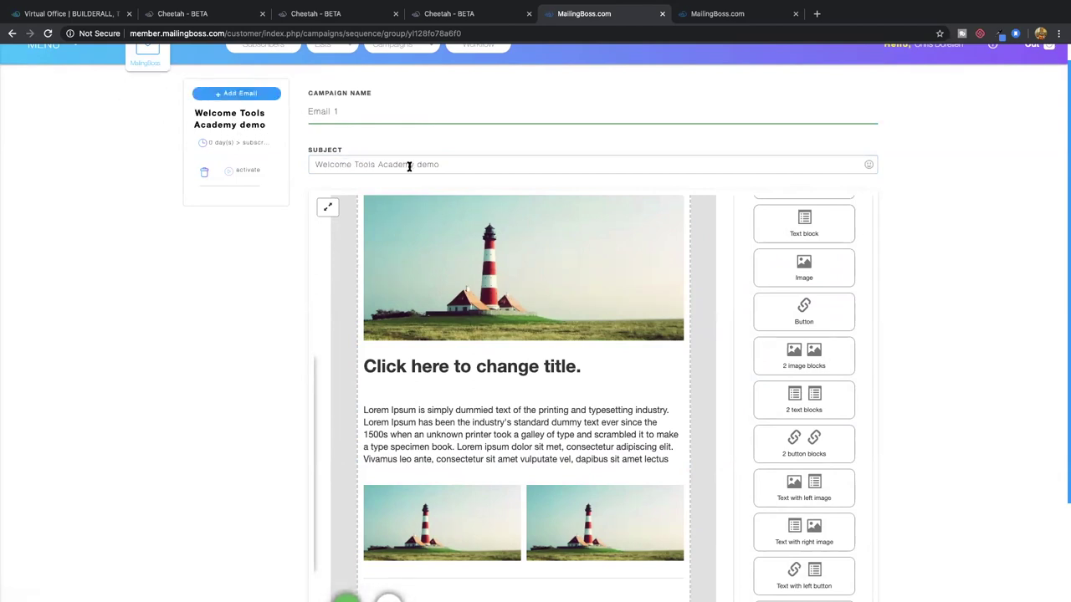
In the first email's Campaign Options, keep future subscribers only and set the delay unit to Minute
{"action": "left_click", "coordinate": [221, 146]}
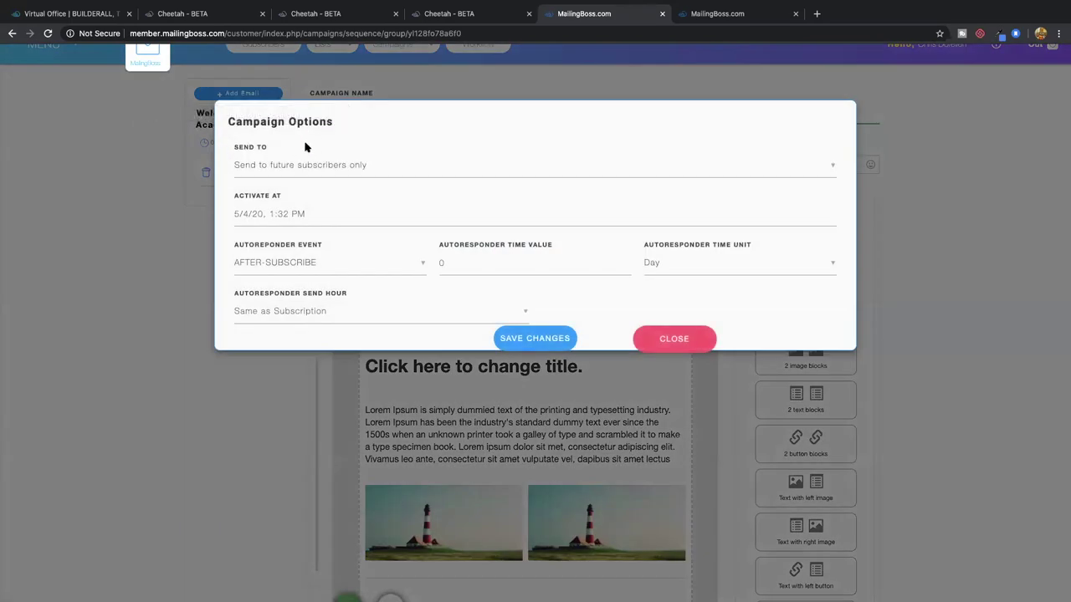
{"action": "left_click", "coordinate": [333, 168]}
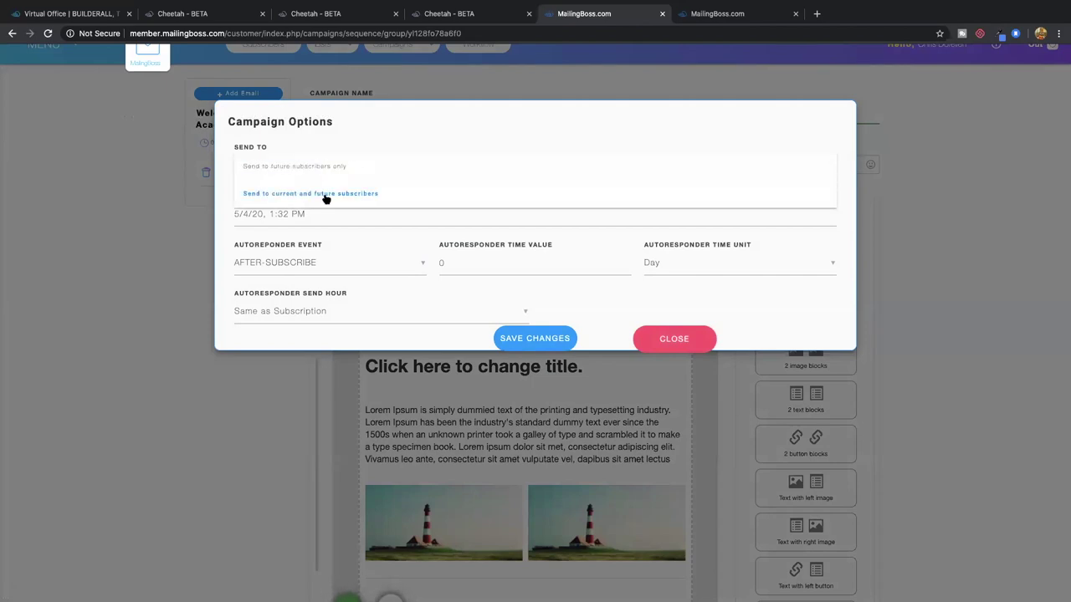
{"action": "left_click", "coordinate": [341, 168]}
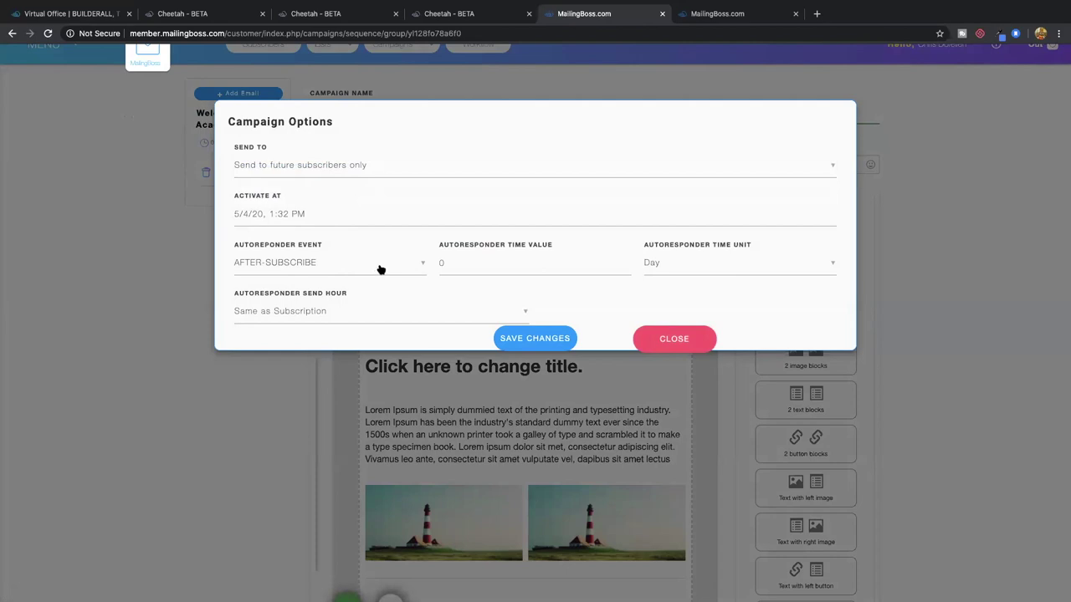
{"action": "left_click", "coordinate": [507, 262]}
{"action": "left_click", "coordinate": [709, 271]}
{"action": "left_click", "coordinate": [693, 289]}
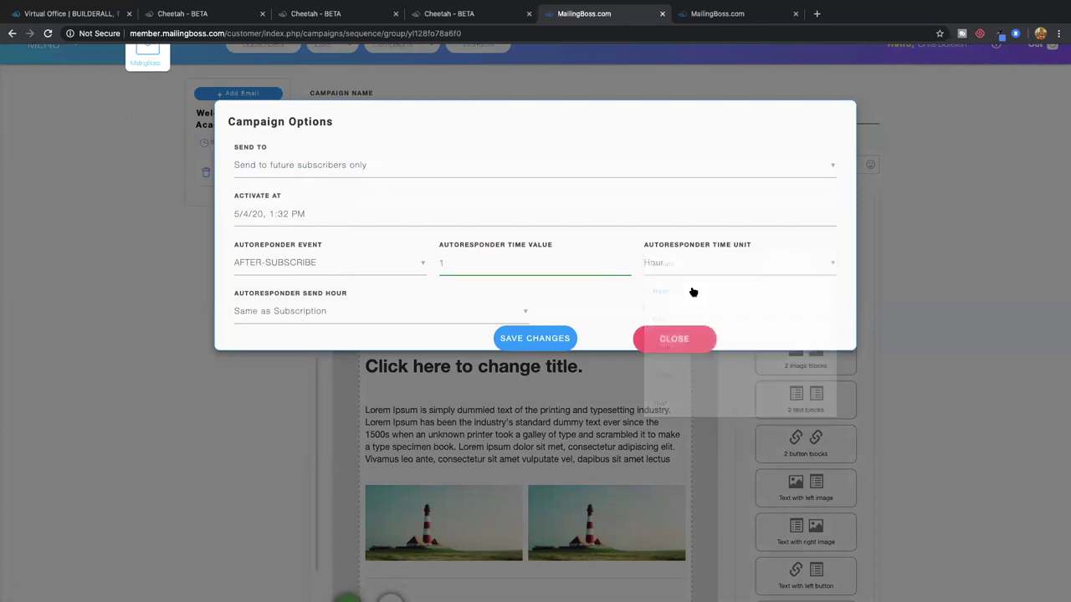
{"action": "left_click", "coordinate": [698, 265]}
{"action": "left_click", "coordinate": [688, 289]}
{"action": "left_click", "coordinate": [693, 267]}
{"action": "left_click", "coordinate": [697, 266]}
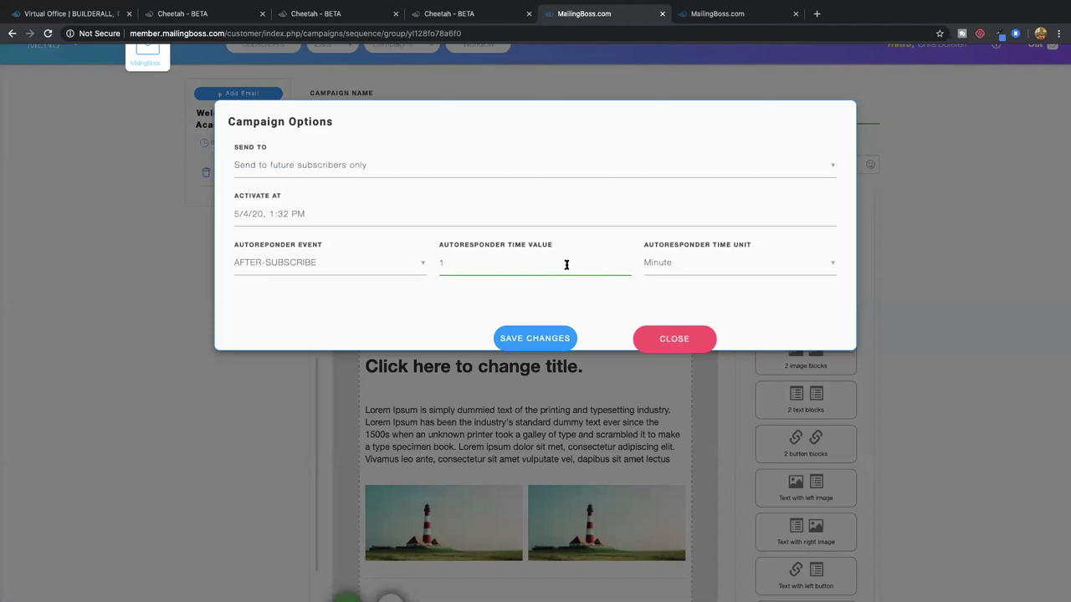
Set the autoresponder delay to 1 Minute and save the changes
{"action": "double_click", "coordinate": [560, 264]}
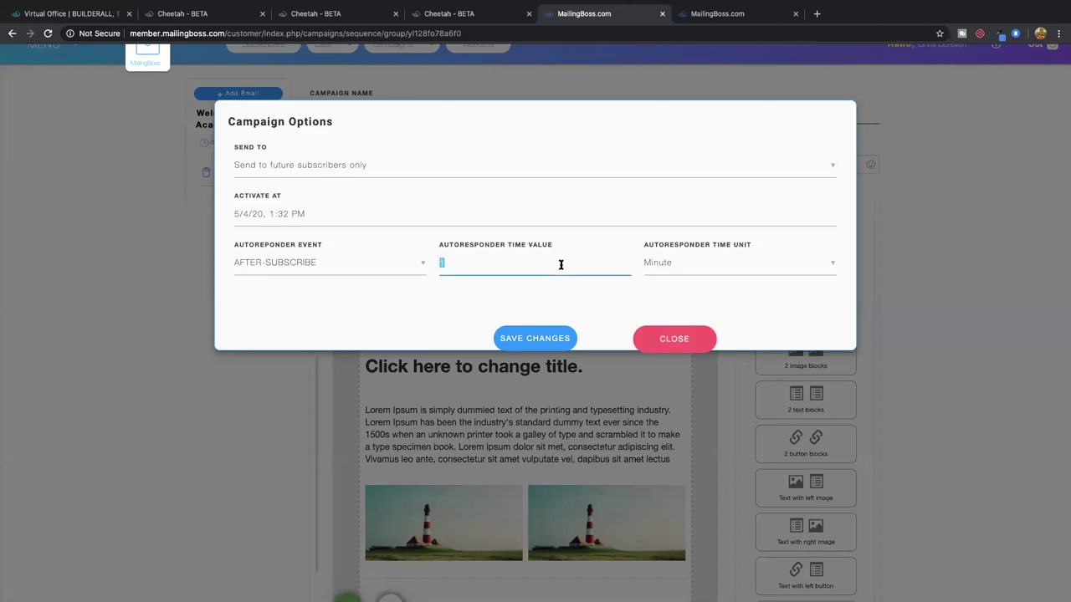
{"action": "type", "text": "0"}
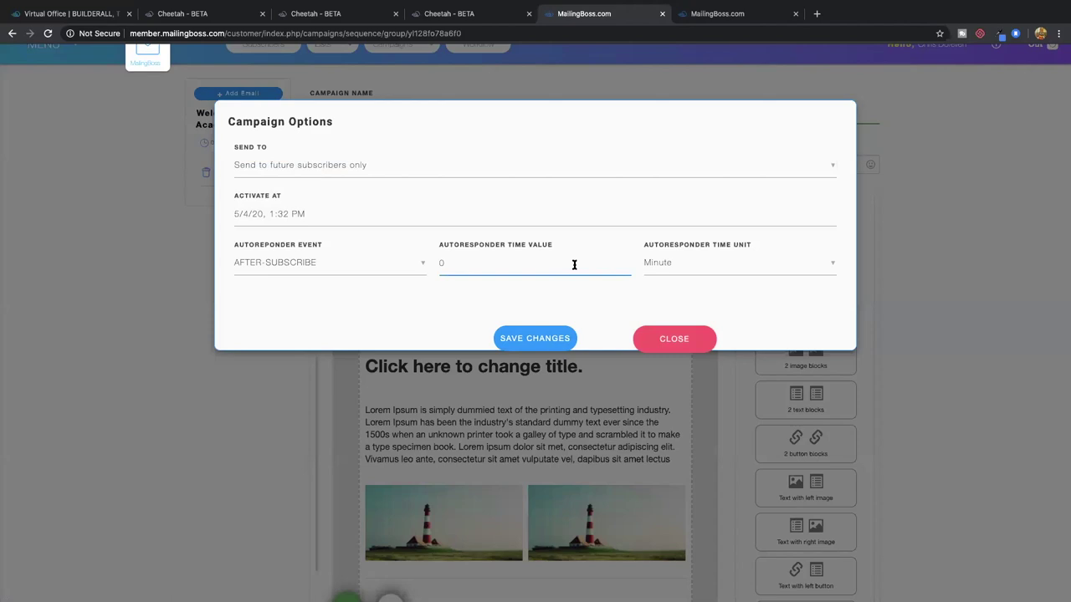
{"action": "left_click", "coordinate": [721, 267]}
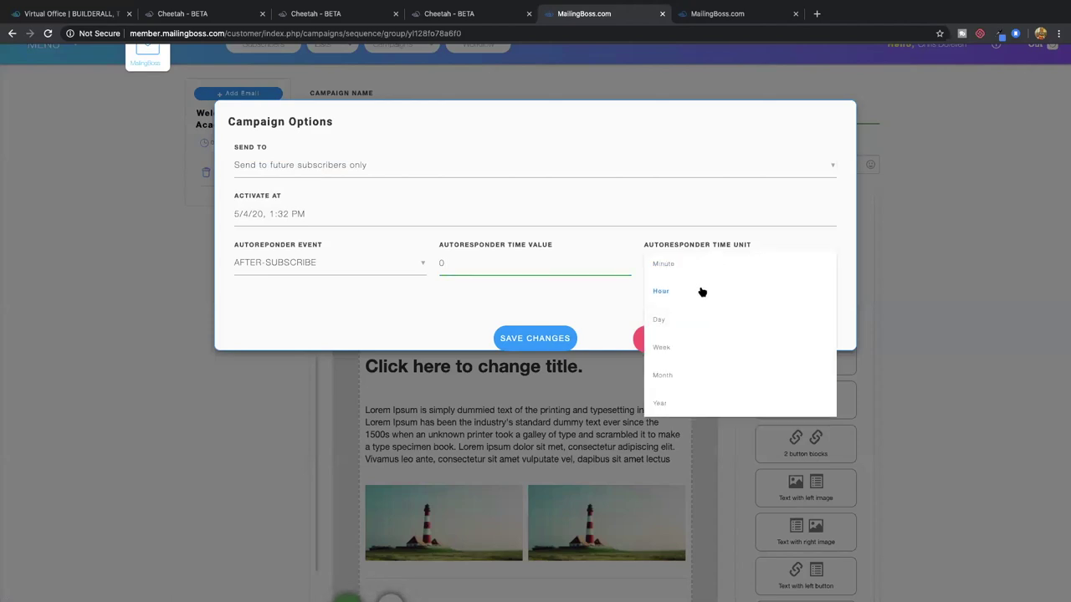
{"action": "left_click", "coordinate": [691, 323]}
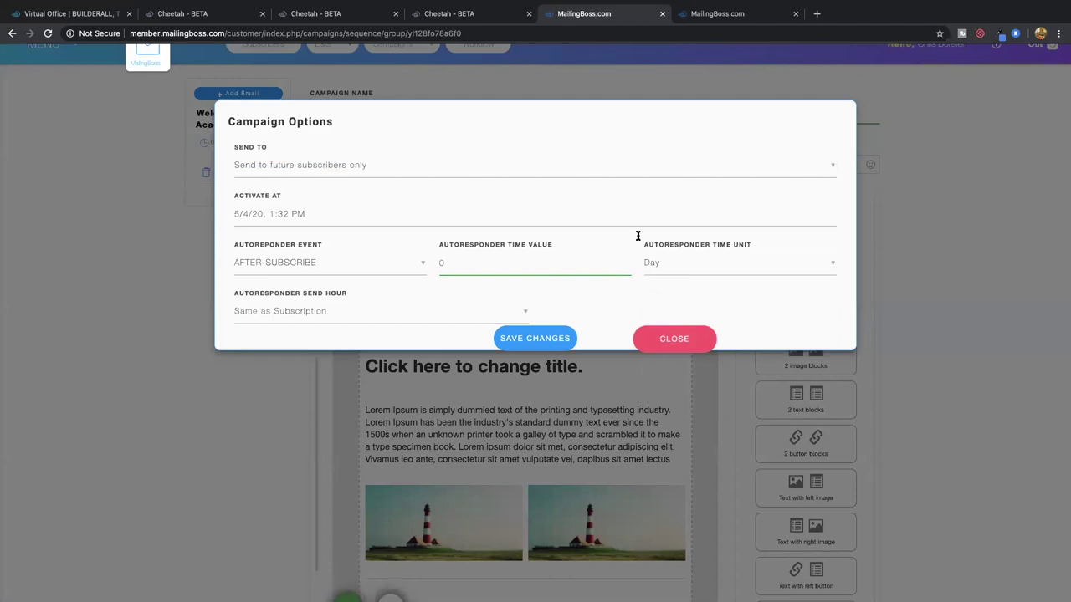
{"action": "left_click", "coordinate": [671, 266]}
{"action": "left_click", "coordinate": [533, 269]}
{"action": "type", "text": "1"}
{"action": "left_click", "coordinate": [660, 266]}
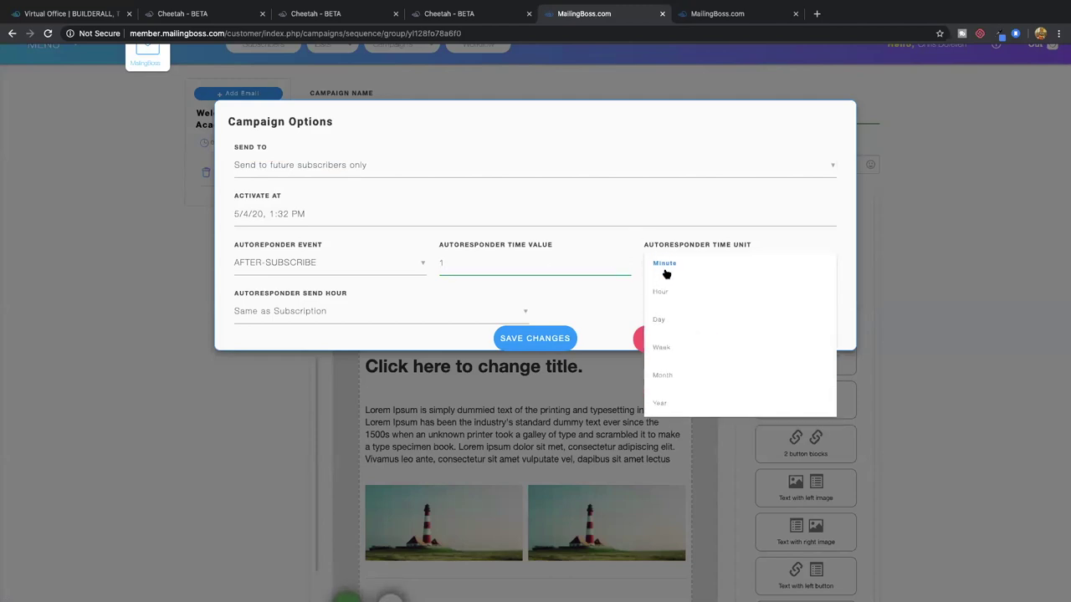
{"action": "left_click", "coordinate": [674, 264]}
{"action": "left_click", "coordinate": [640, 218]}
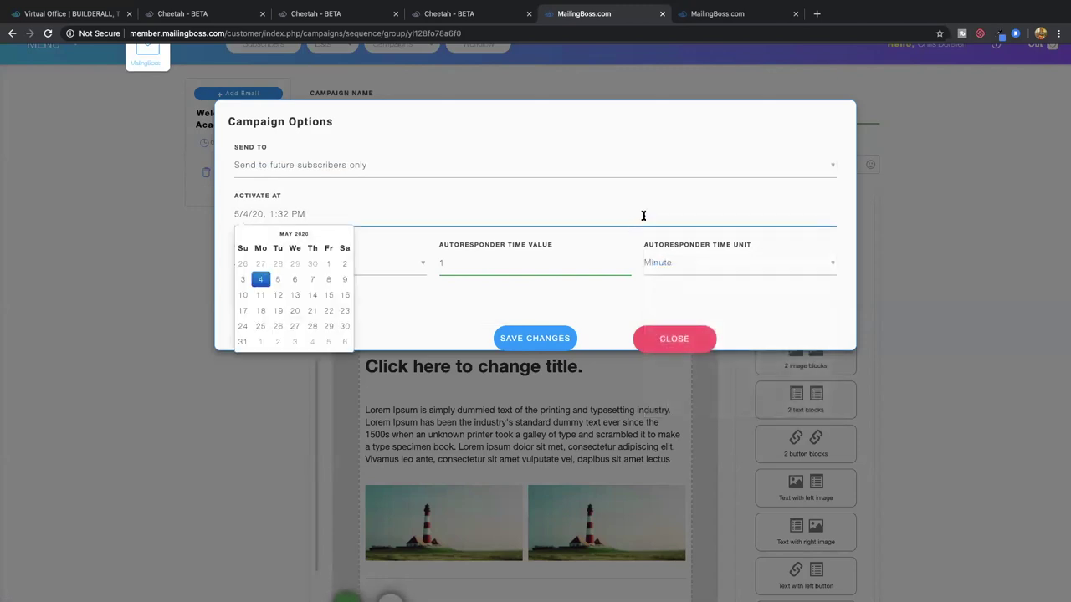
{"action": "left_click", "coordinate": [643, 216]}
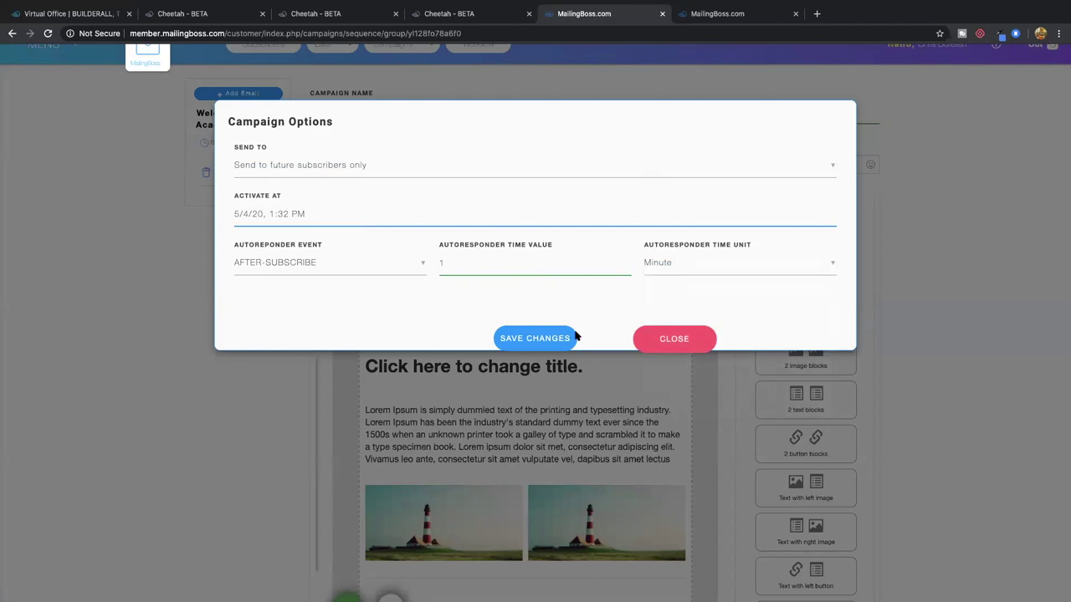
{"action": "left_click", "coordinate": [547, 338]}
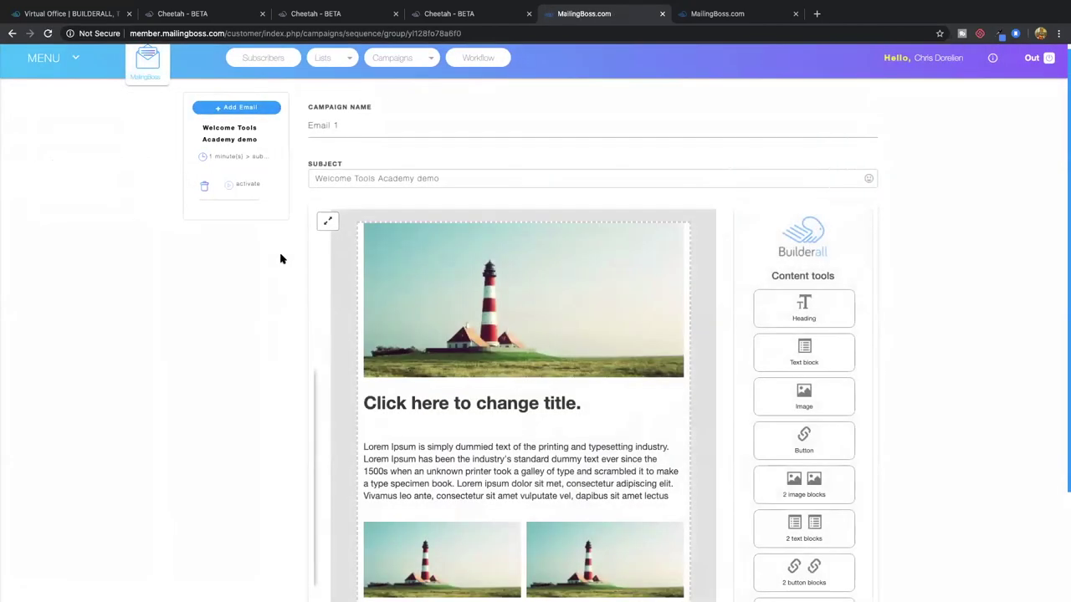
Add a second email named 'Email 2' with subject 'DAy 2 follow up'
{"action": "left_click", "coordinate": [234, 109]}
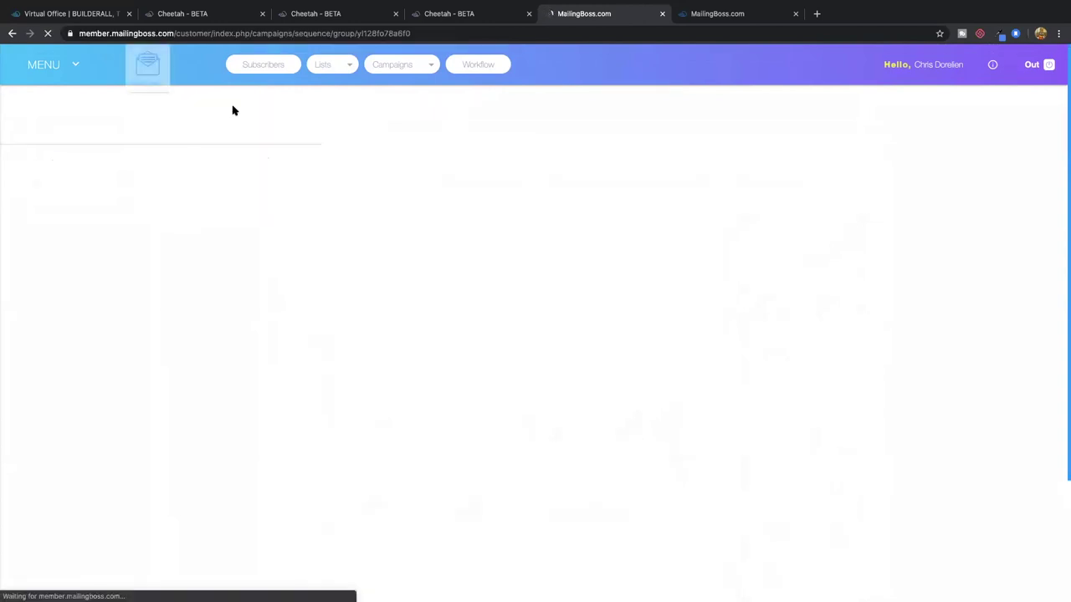
{"action": "left_click", "coordinate": [351, 132]}
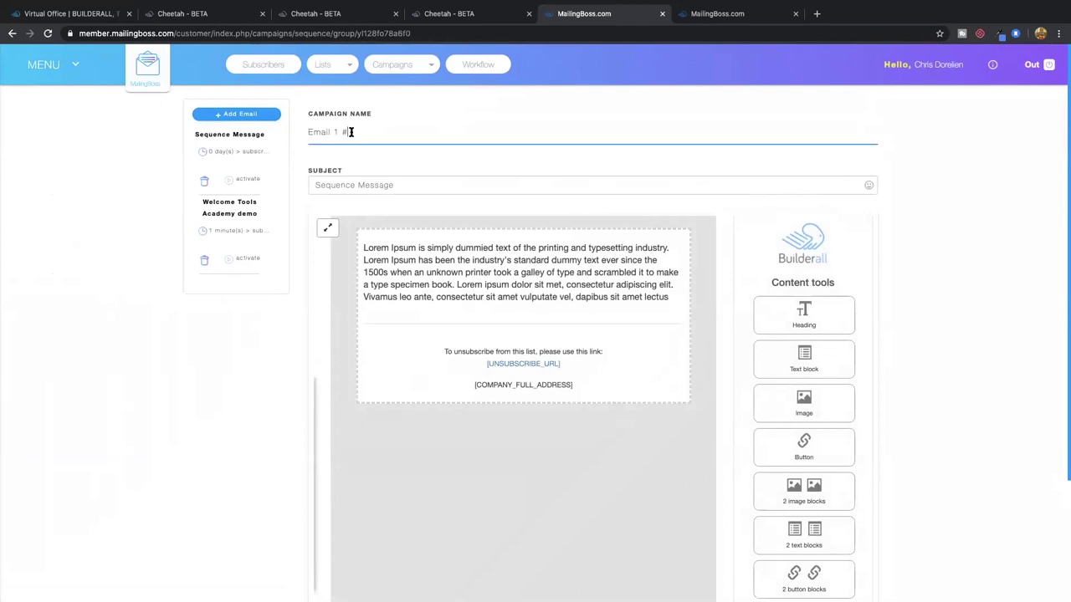
{"action": "key", "text": "BackSpace"}
{"action": "key", "text": "BackSpace"}
{"action": "key", "text": "BackSpace"}
{"action": "type", "text": "2"}
{"action": "triple_click", "coordinate": [361, 183]}
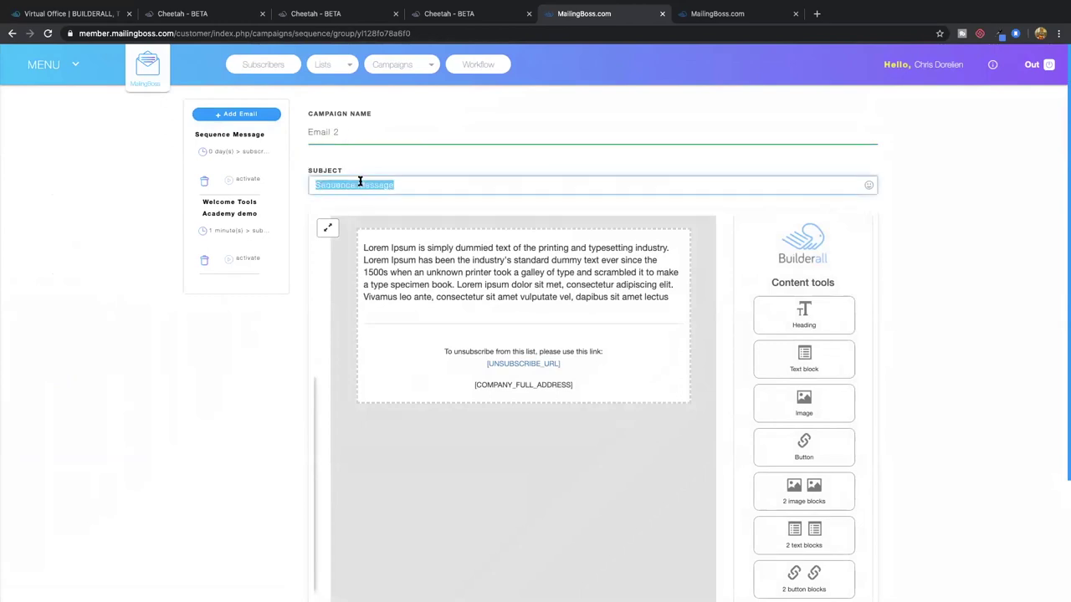
{"action": "type", "text": "DAy 2 follow up"}
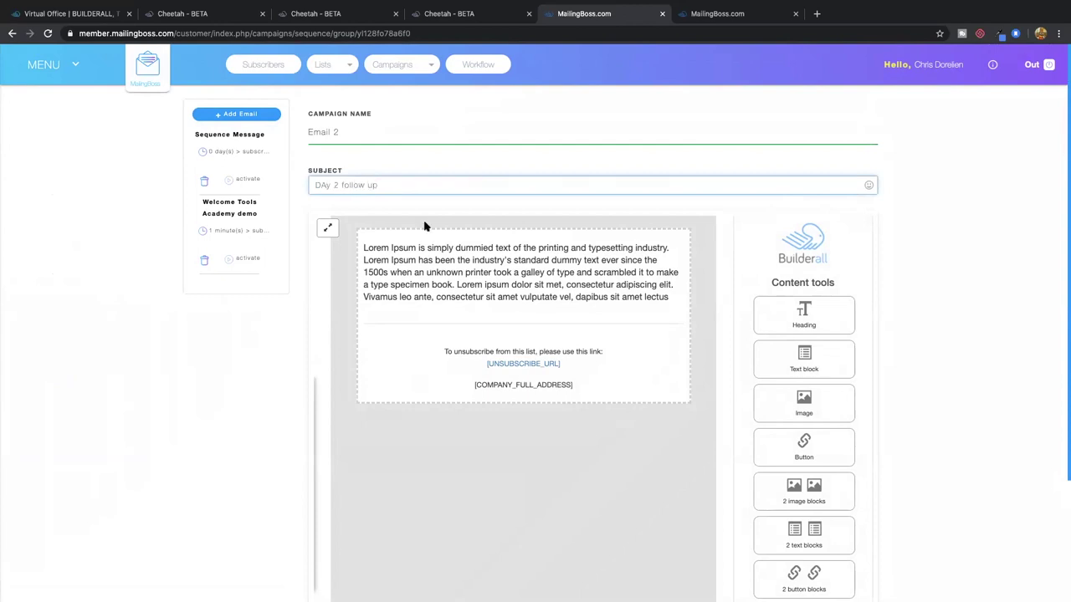
Add a heading and a left-image text-and-button block, then delete the leftover text block
{"action": "left_click_drag", "start_coordinate": [781, 311], "coordinate": [624, 293]}
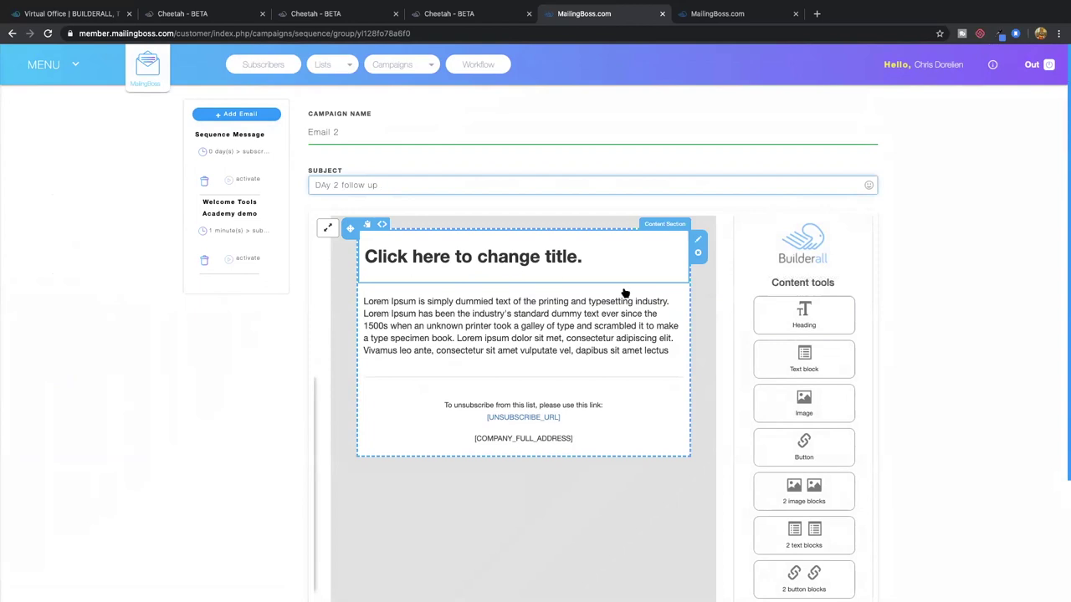
{"action": "scroll", "coordinate": [803, 410], "scroll_direction": "down", "scroll_amount": 5}
{"action": "left_click_drag", "start_coordinate": [803, 427], "coordinate": [493, 333]}
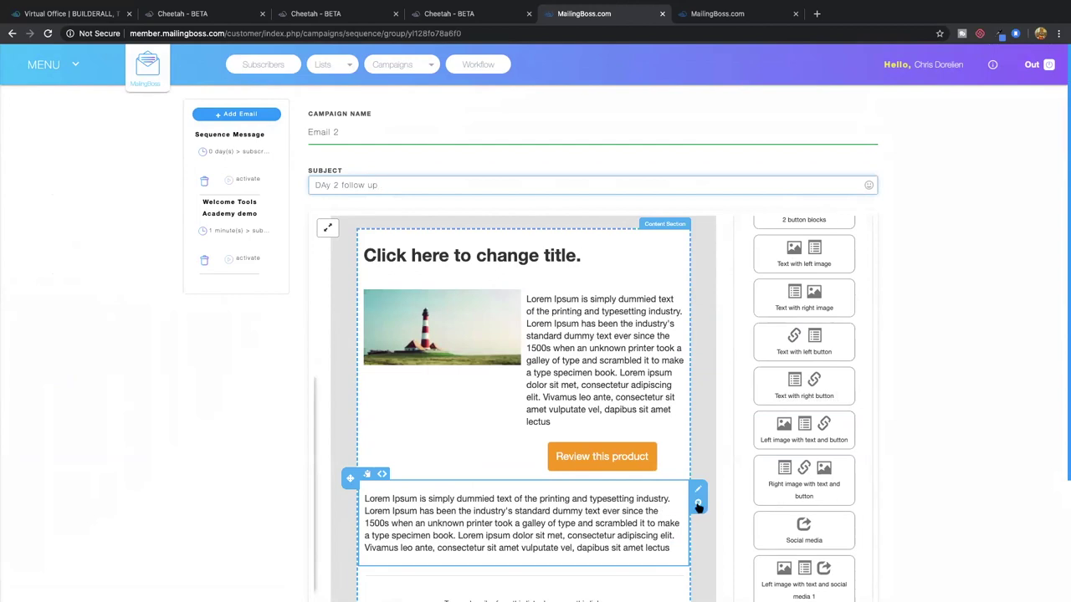
{"action": "left_click", "coordinate": [698, 504]}
{"action": "left_click", "coordinate": [731, 327]}
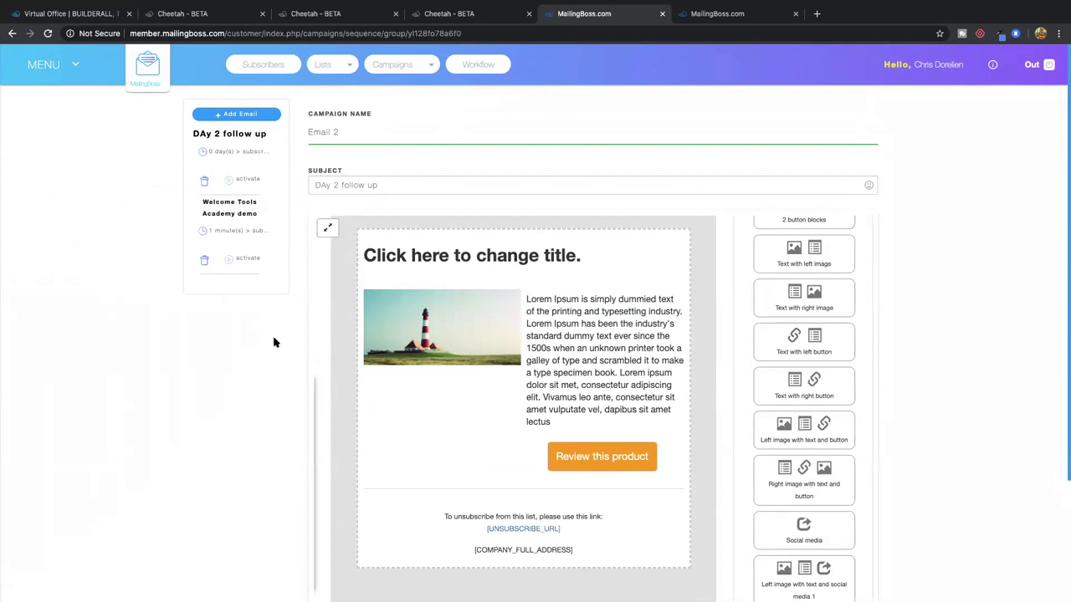
Set the 'DAy 2 follow up' email to send 1 Day after subscription and save the change
{"action": "left_click", "coordinate": [220, 153]}
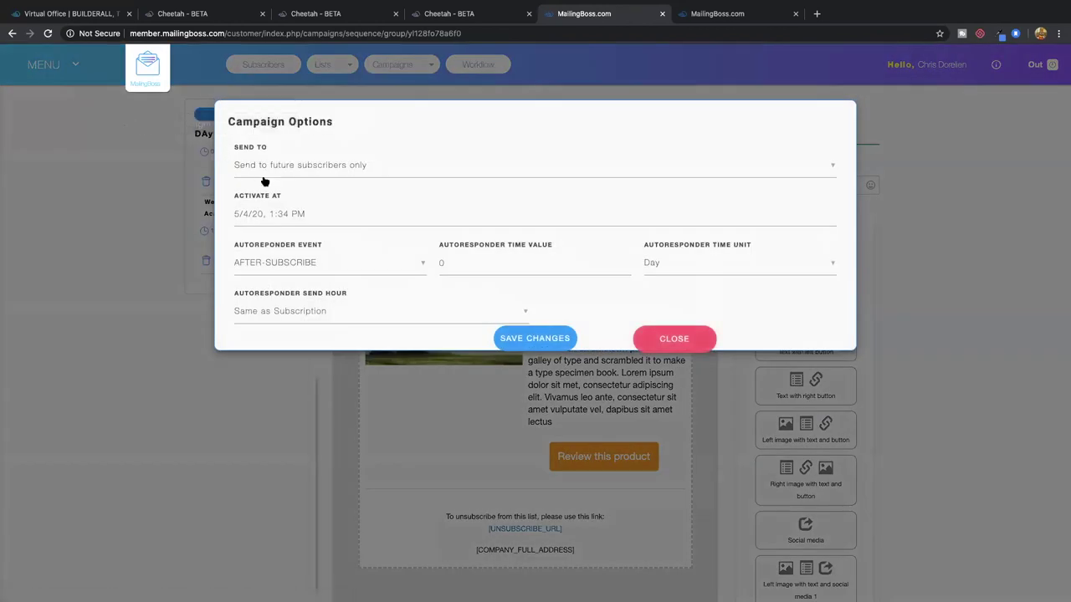
{"action": "double_click", "coordinate": [447, 262]}
{"action": "type", "text": "2"}
{"action": "type", "text": "2"}
{"action": "double_click", "coordinate": [514, 270]}
{"action": "left_click", "coordinate": [552, 342]}
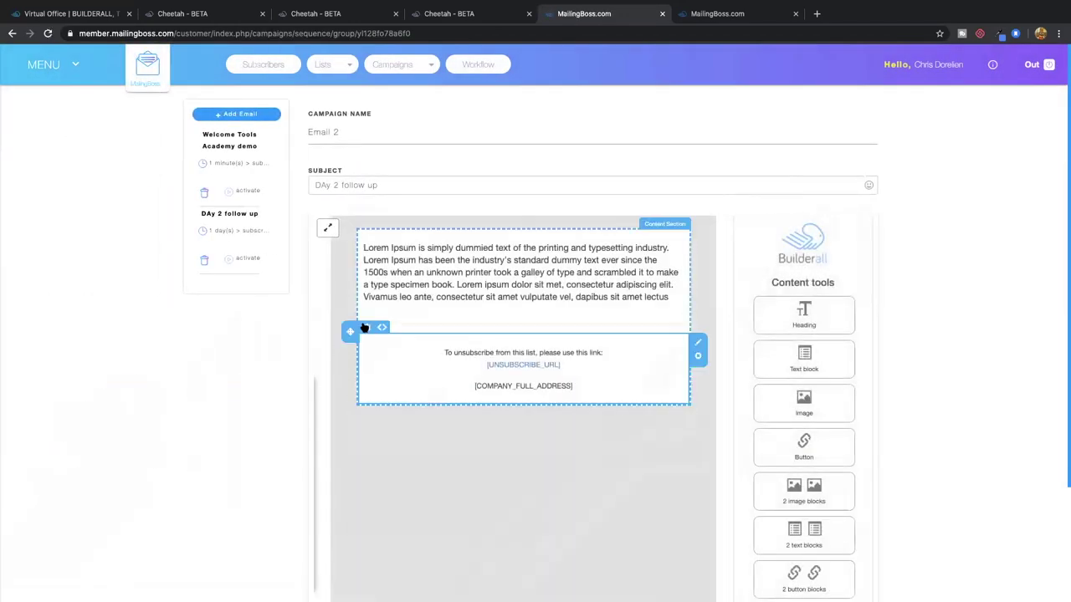
Activate the Welcome Tools Academy and Day 2 follow-up emails, then finish with Done
{"action": "left_click", "coordinate": [249, 194]}
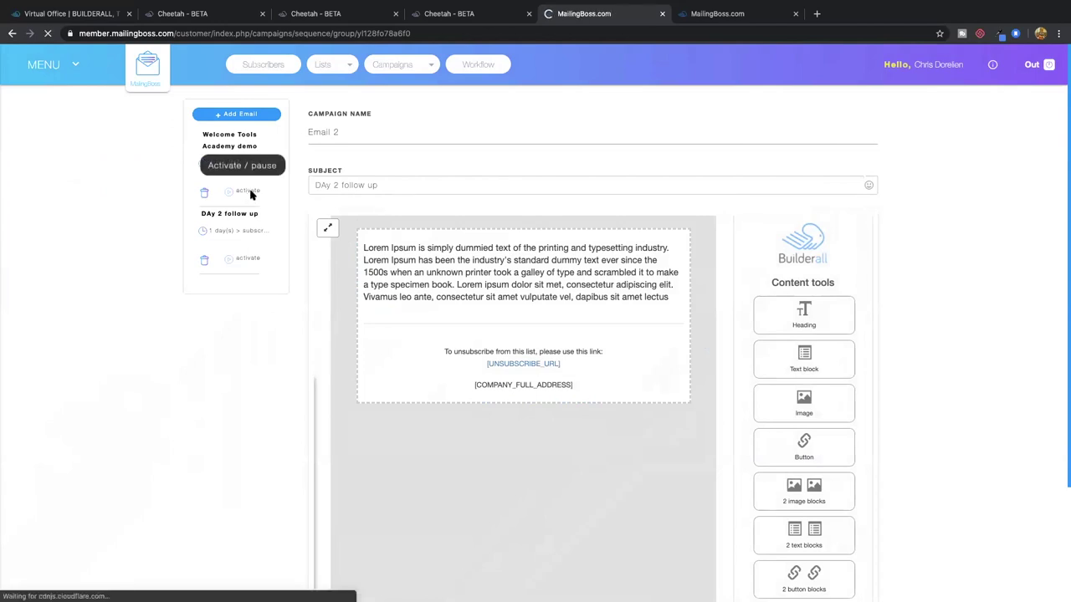
{"action": "left_click", "coordinate": [249, 260]}
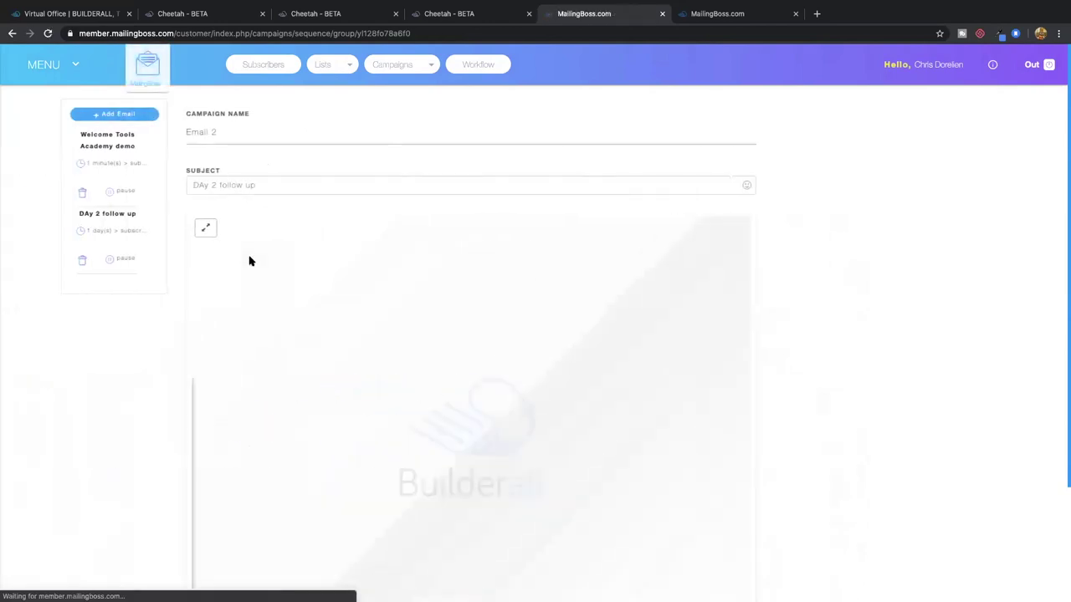
{"action": "scroll", "coordinate": [249, 261], "scroll_direction": "down", "scroll_amount": 3}
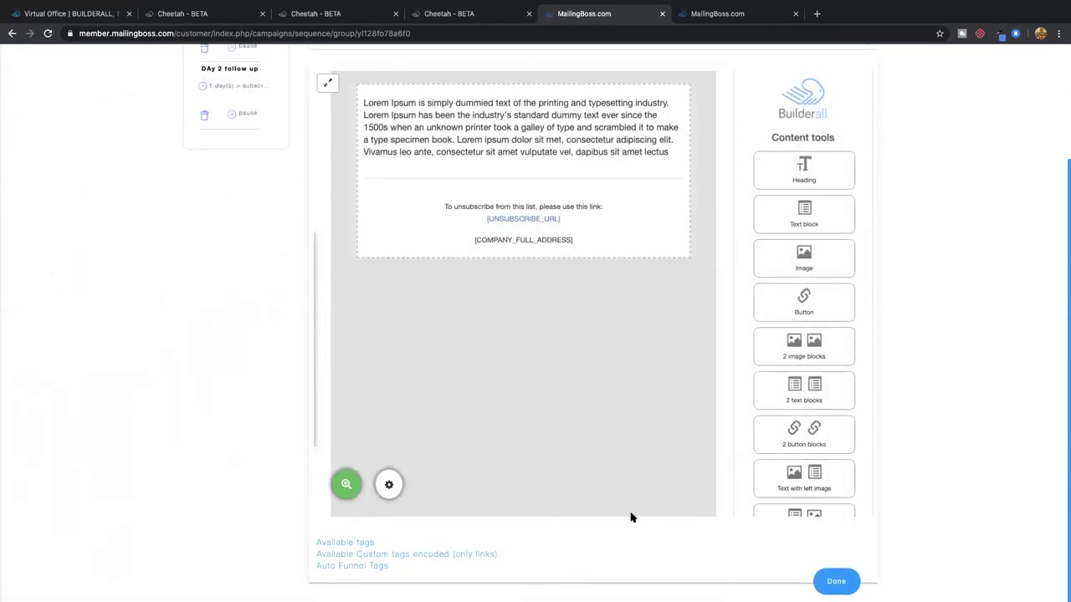
{"action": "left_click", "coordinate": [837, 583]}
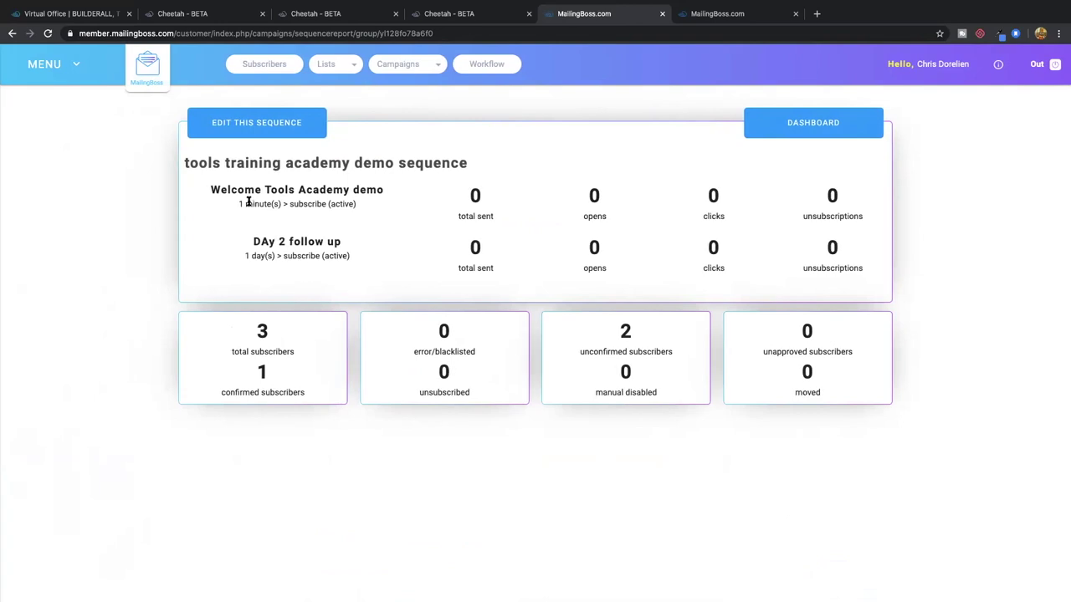
Review the report: welcome email active at 1 minute, follow-up at 1 day, plus subscriber counts
{"action": "left_click_drag", "start_coordinate": [235, 204], "coordinate": [349, 206]}
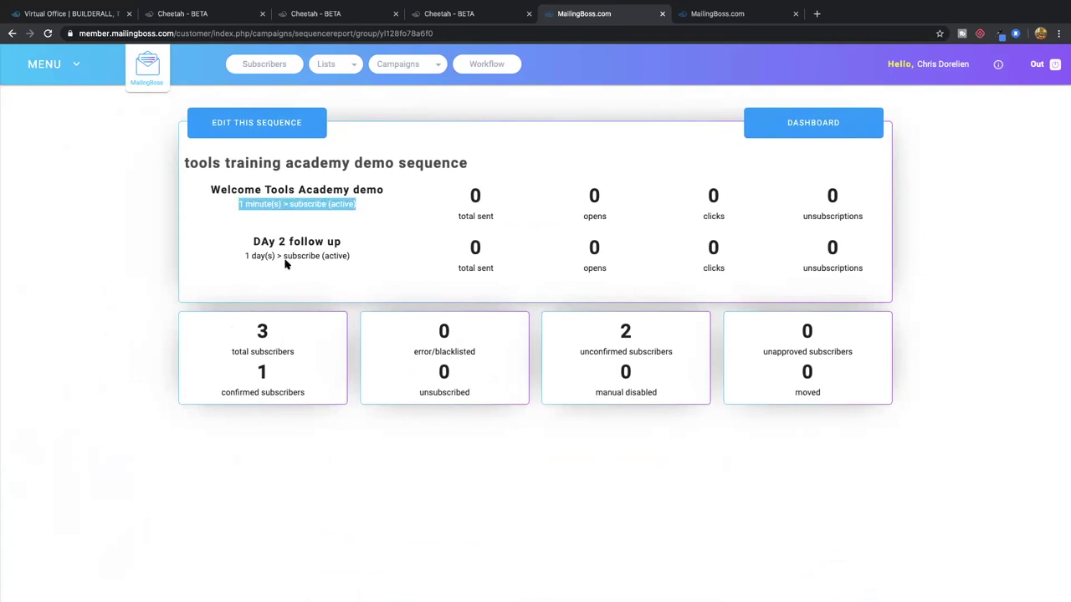
{"action": "left_click_drag", "start_coordinate": [243, 255], "coordinate": [373, 264]}
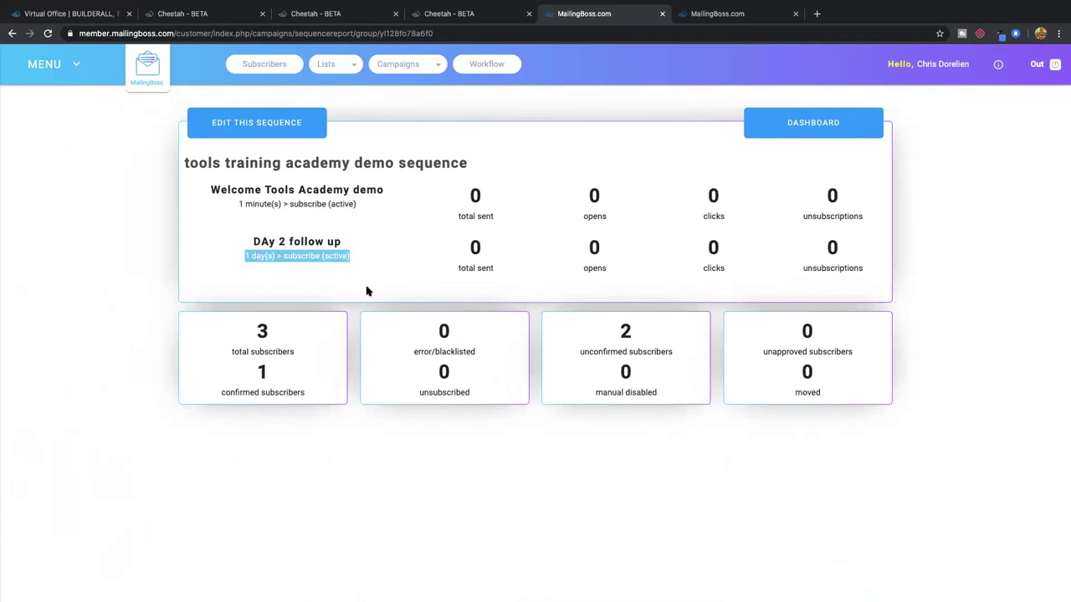
{"action": "left_click_drag", "start_coordinate": [255, 332], "coordinate": [281, 335]}
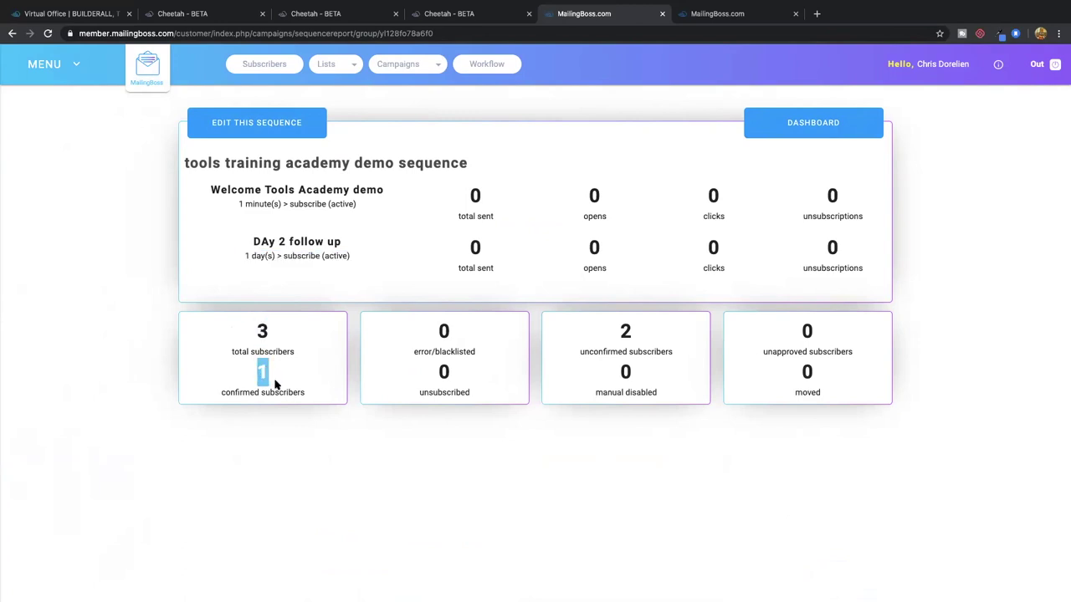
{"action": "double_click", "coordinate": [620, 333]}
{"action": "left_click", "coordinate": [660, 346]}
Delete the confirmed subscriber from the Demo Tools Academy subscriber list via Lists
{"action": "left_click", "coordinate": [335, 75]}
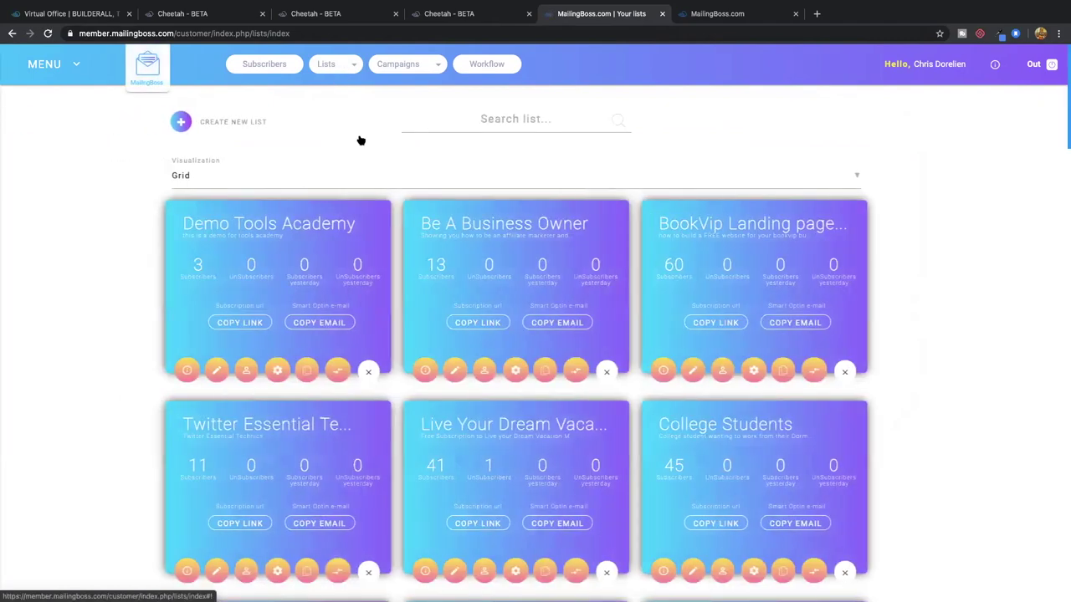
{"action": "left_click", "coordinate": [262, 371]}
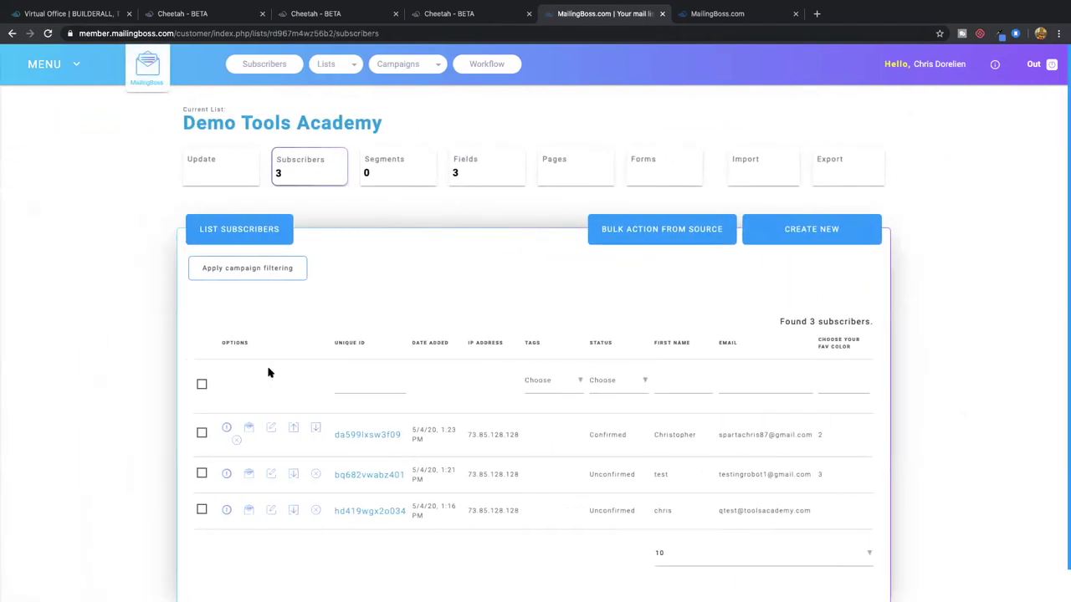
{"action": "scroll", "coordinate": [276, 371], "scroll_direction": "down", "scroll_amount": 1}
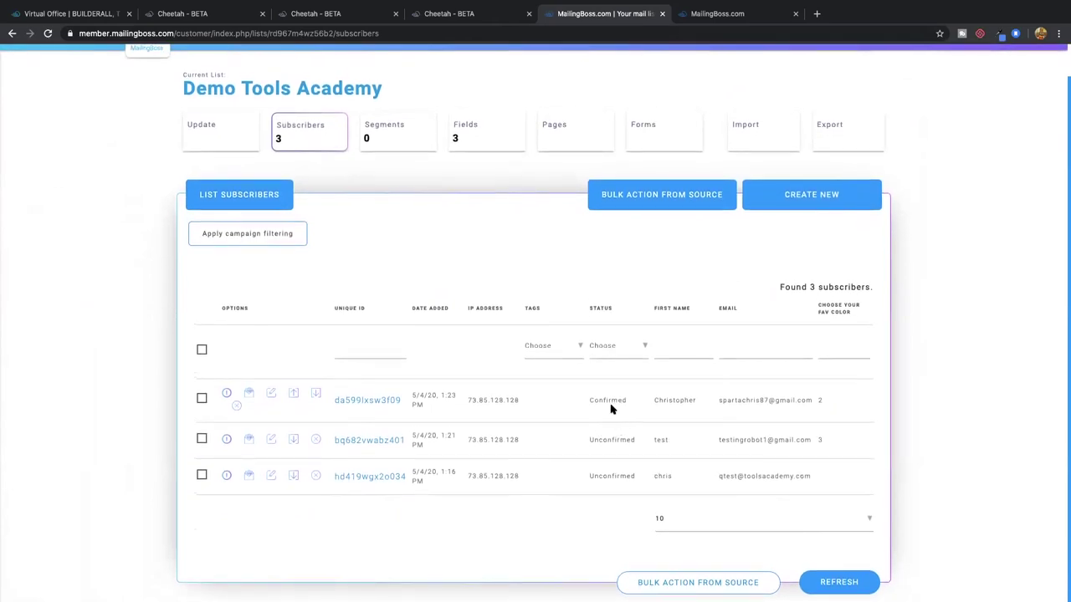
{"action": "left_click", "coordinate": [238, 407]}
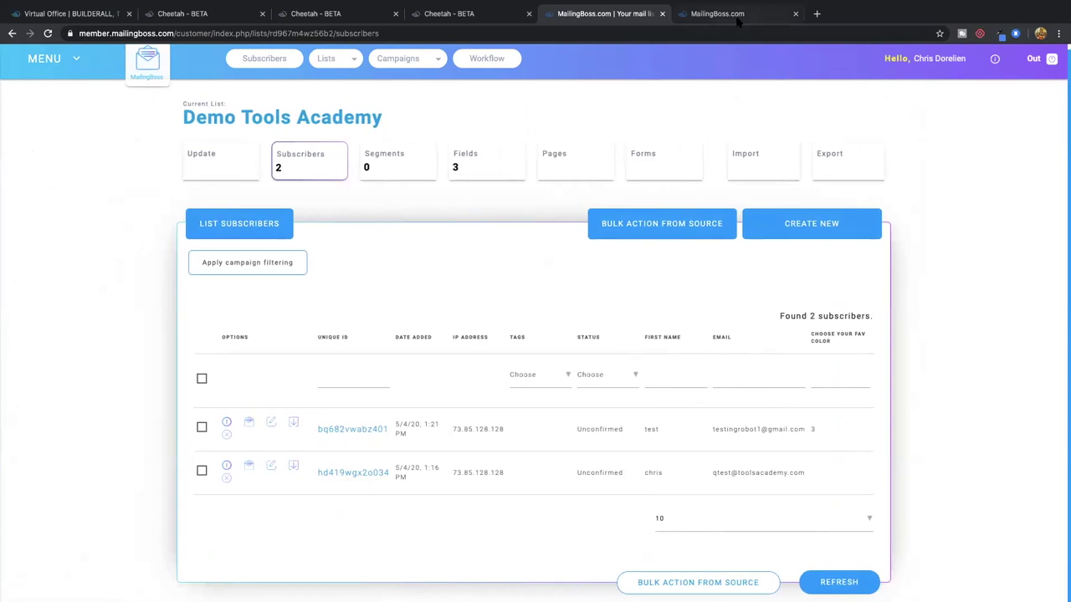
Open the LYD Marketing webmail in a new tab and delete both old inbox messages
{"action": "left_click", "coordinate": [817, 13]}
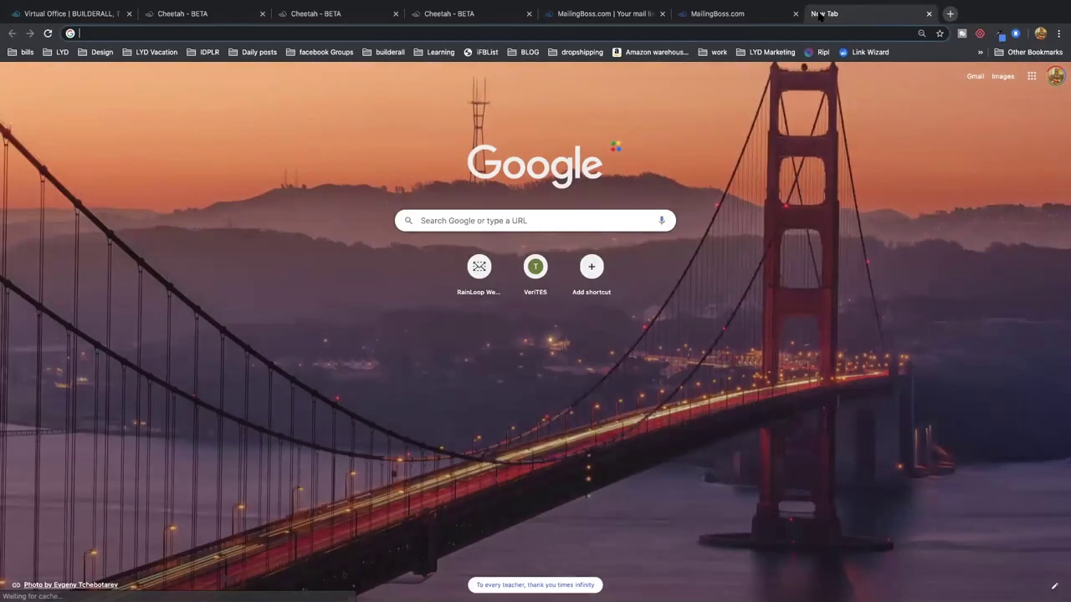
{"action": "type", "text": "webma"}
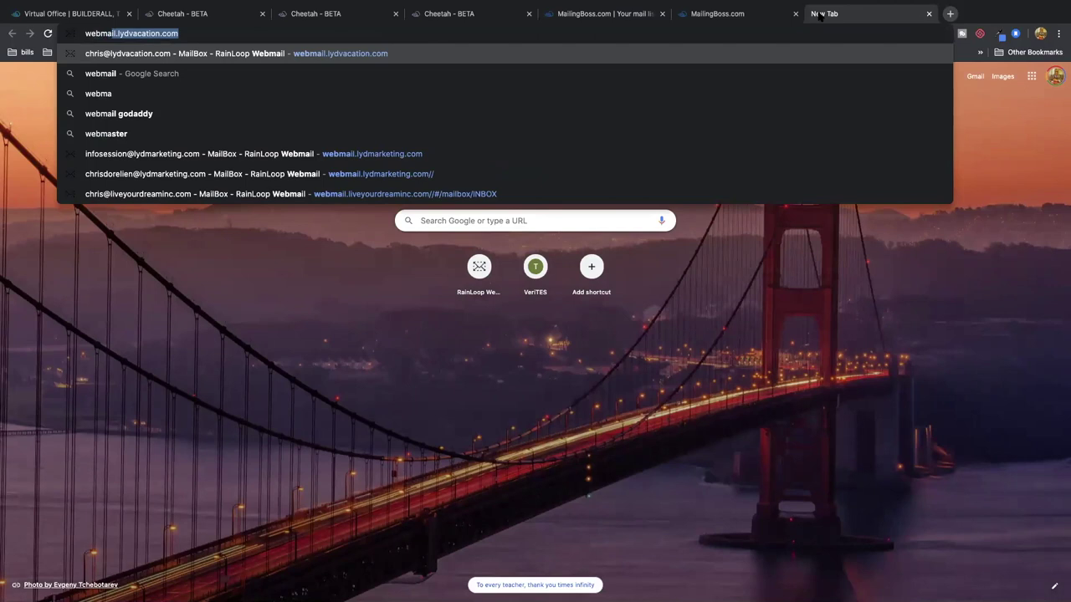
{"action": "type", "text": "i"}
{"action": "key", "text": "Return"}
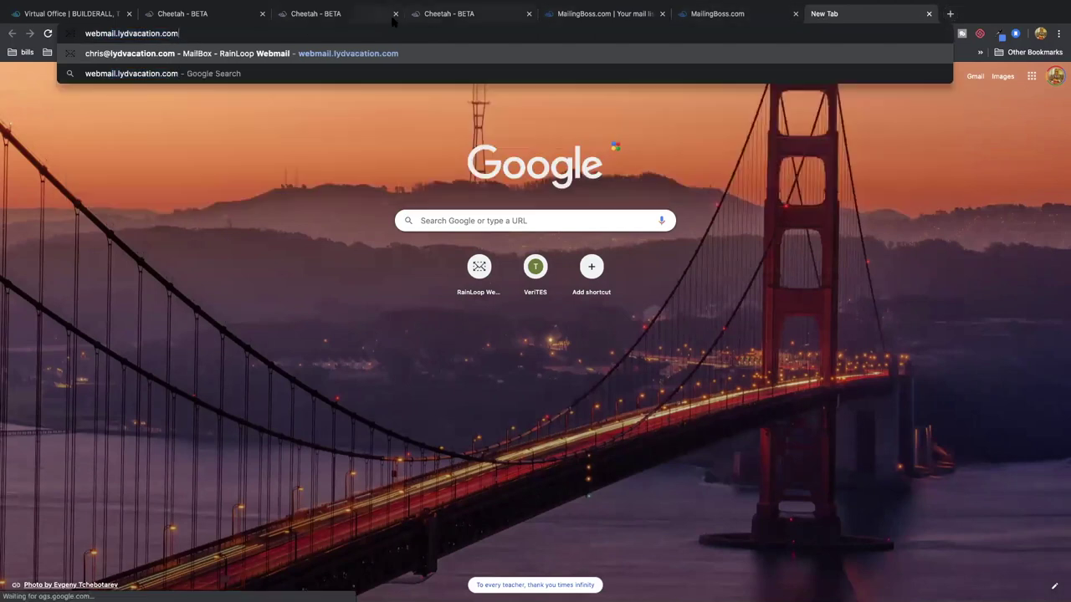
{"action": "double_click", "coordinate": [158, 33]}
{"action": "type", "text": "lyd"}
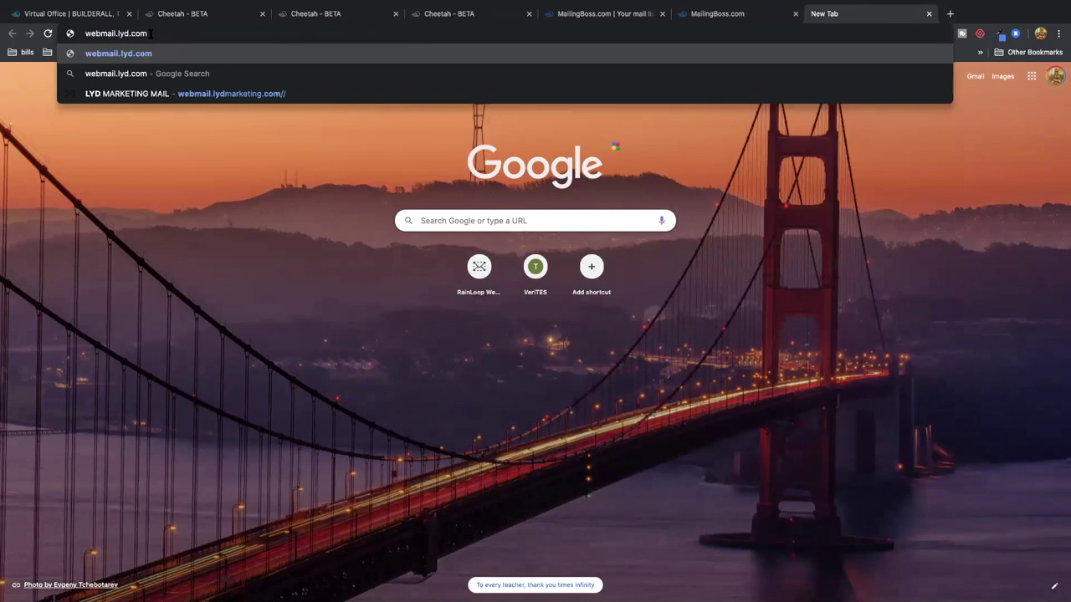
{"action": "left_click", "coordinate": [203, 90]}
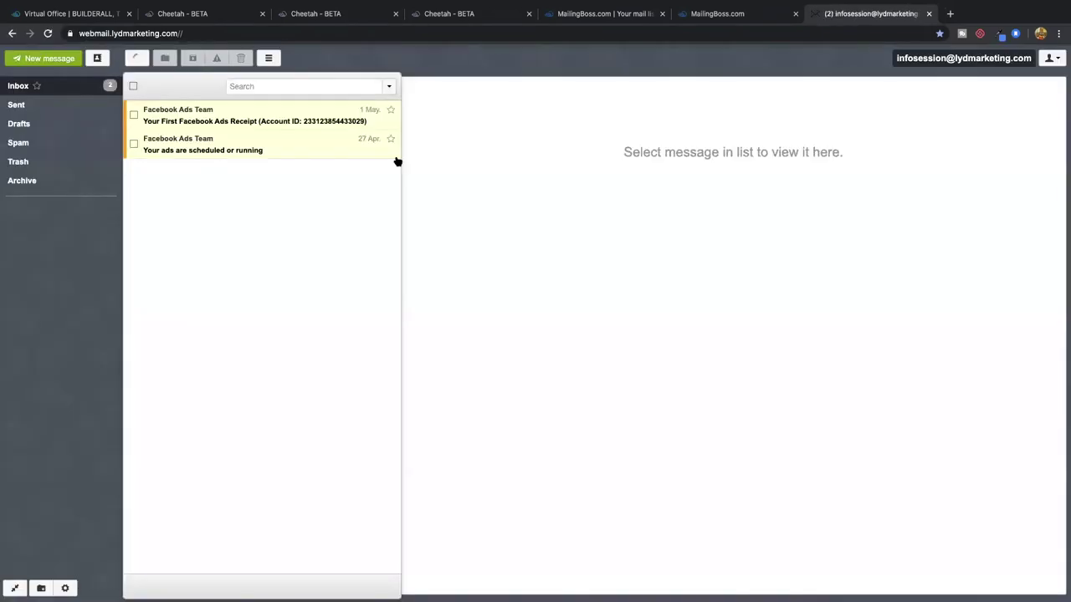
{"action": "left_click", "coordinate": [133, 87]}
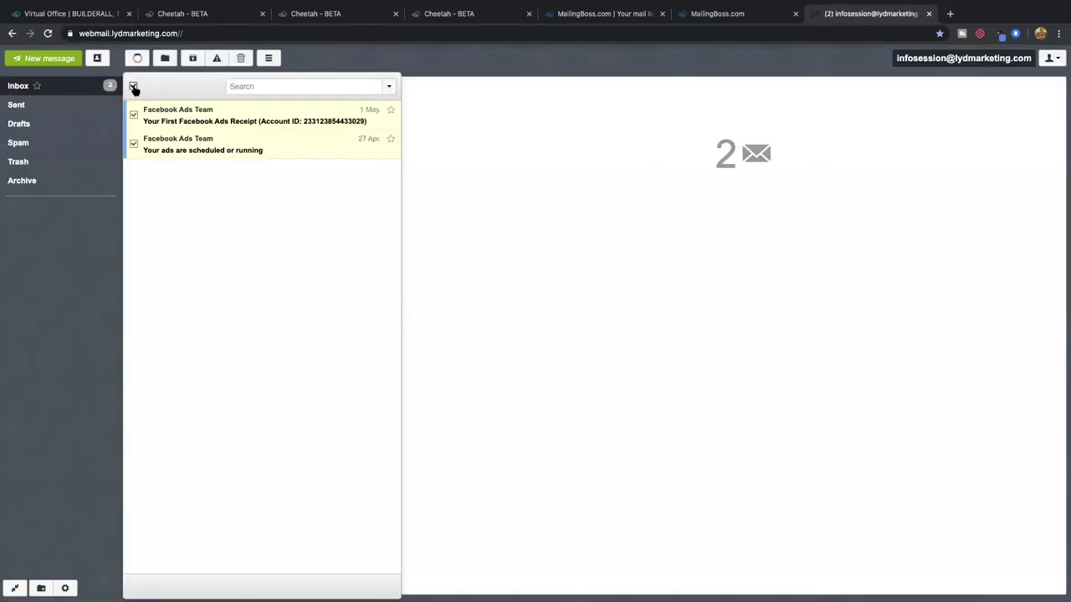
{"action": "left_click", "coordinate": [240, 58]}
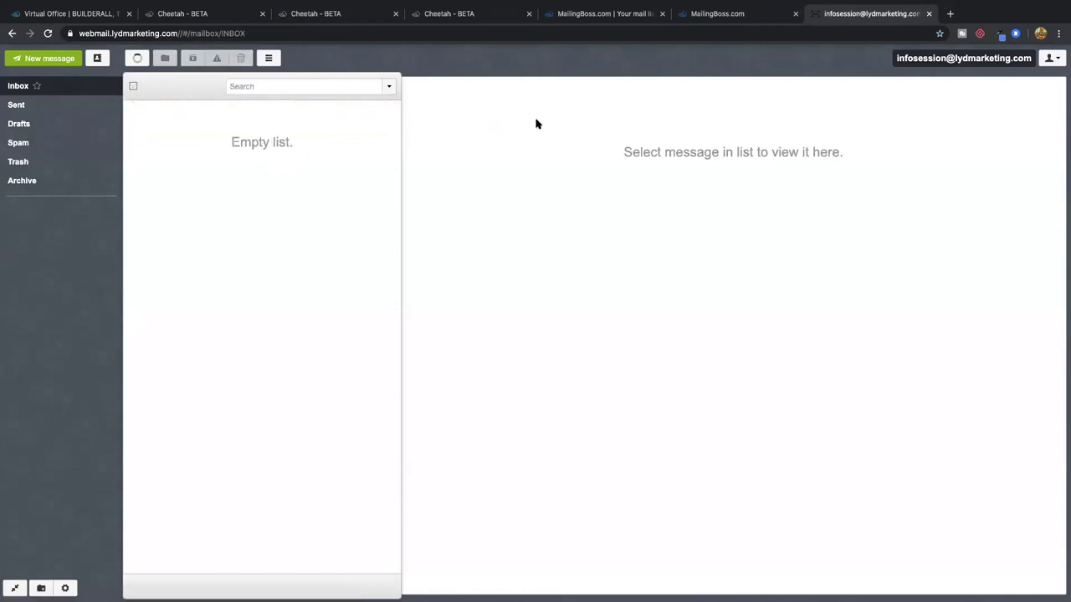
Copy the mailbox's own address from the account menu and return to Builderall
{"action": "left_click", "coordinate": [1051, 58]}
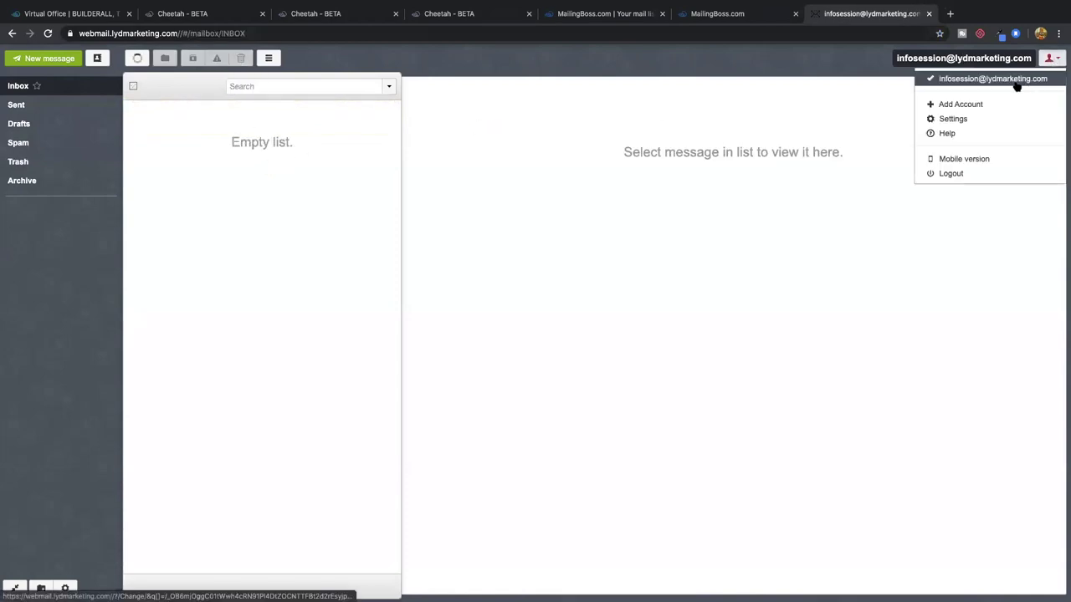
{"action": "right_click", "coordinate": [1016, 80]}
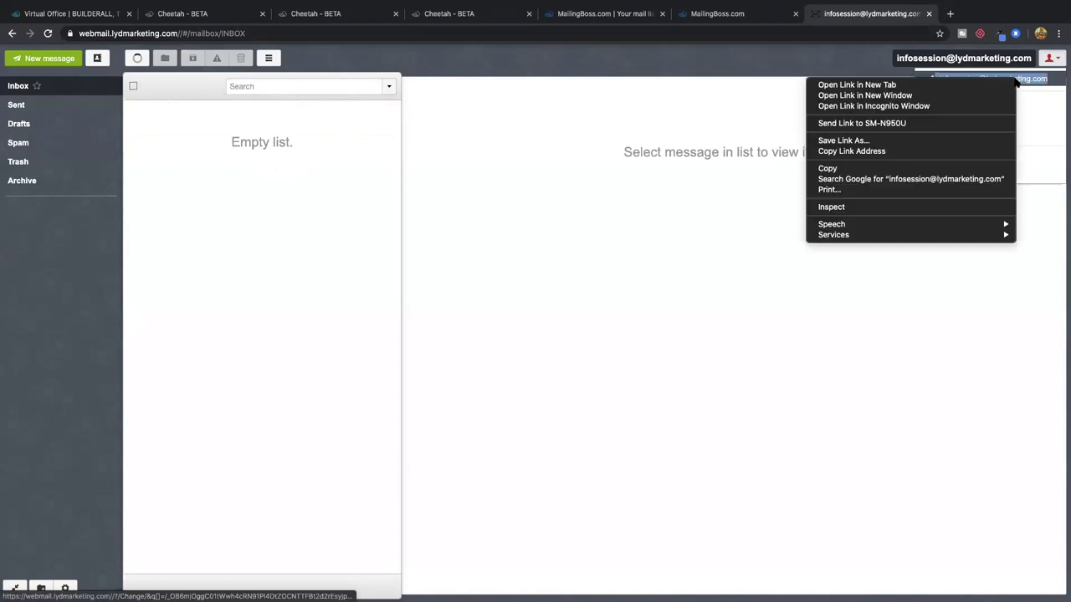
{"action": "left_click", "coordinate": [870, 169]}
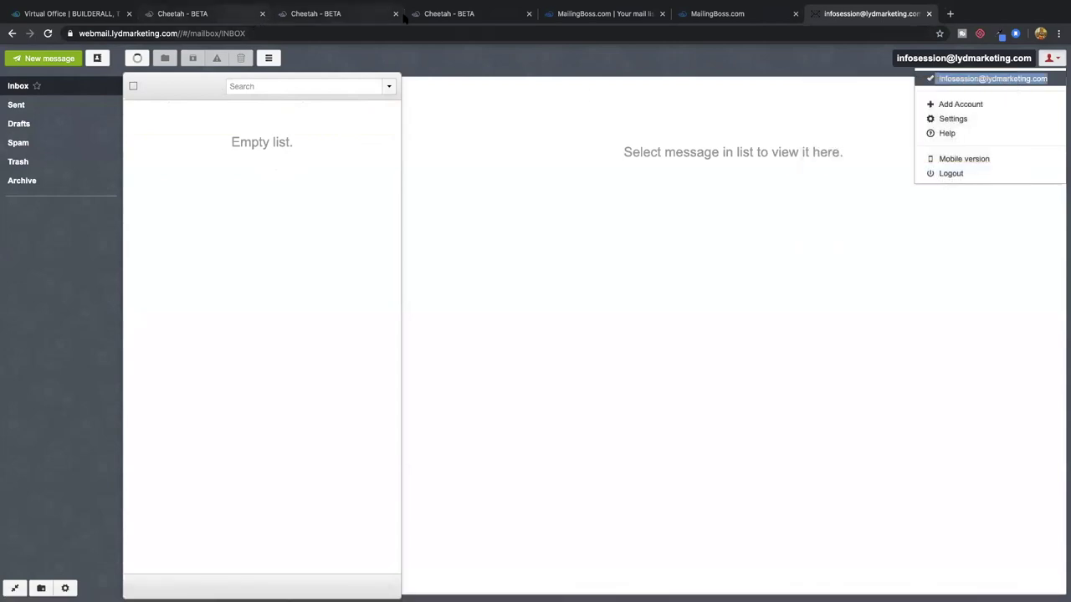
{"action": "left_click", "coordinate": [491, 17]}
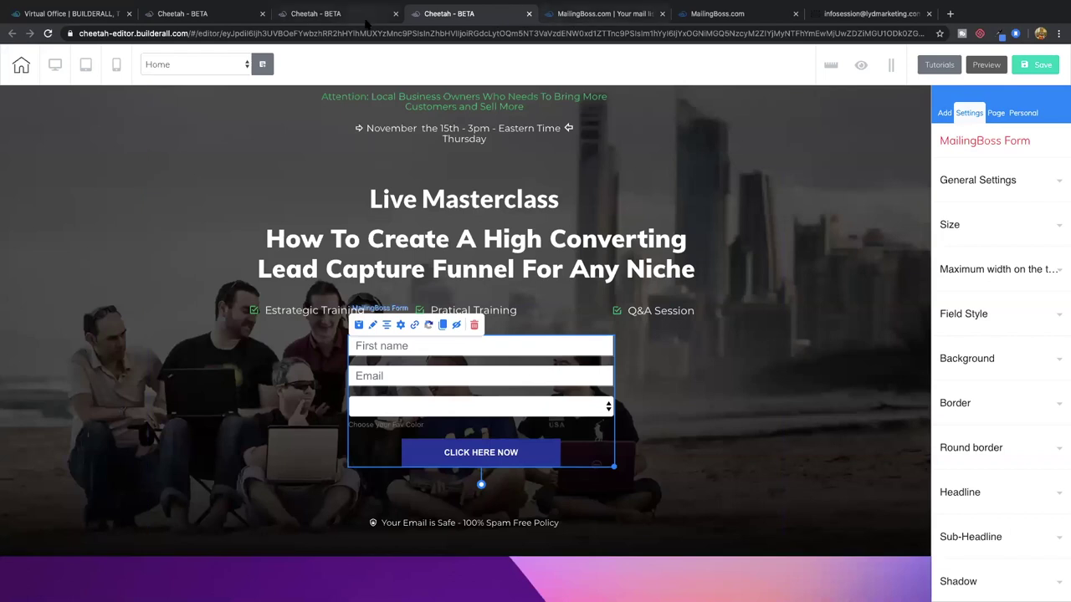
Open the live HOME page of the tools academy site from My pages
{"action": "left_click", "coordinate": [339, 15]}
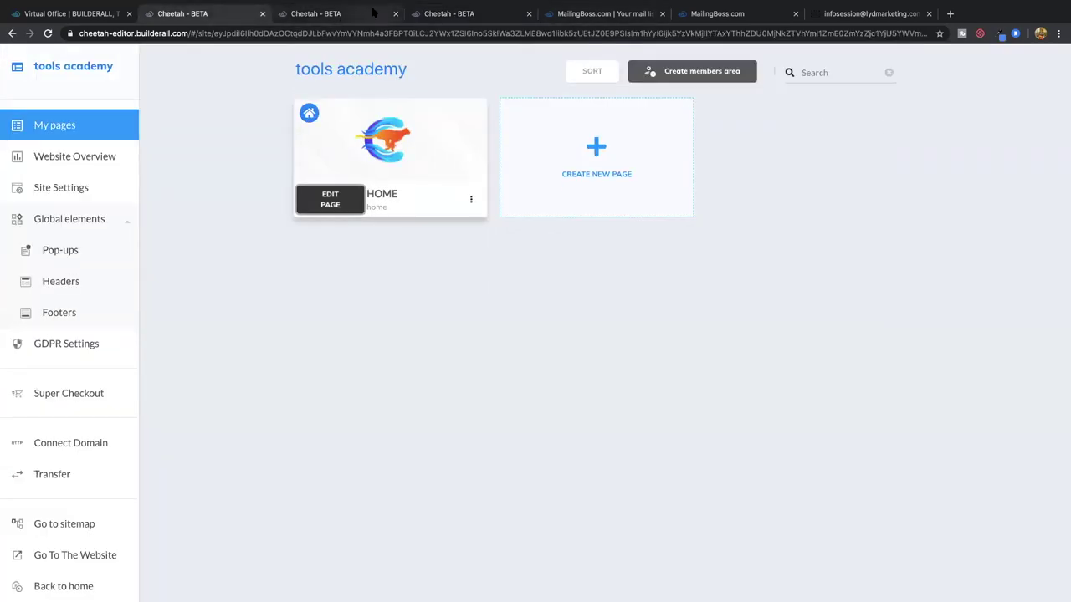
{"action": "left_click", "coordinate": [471, 251]}
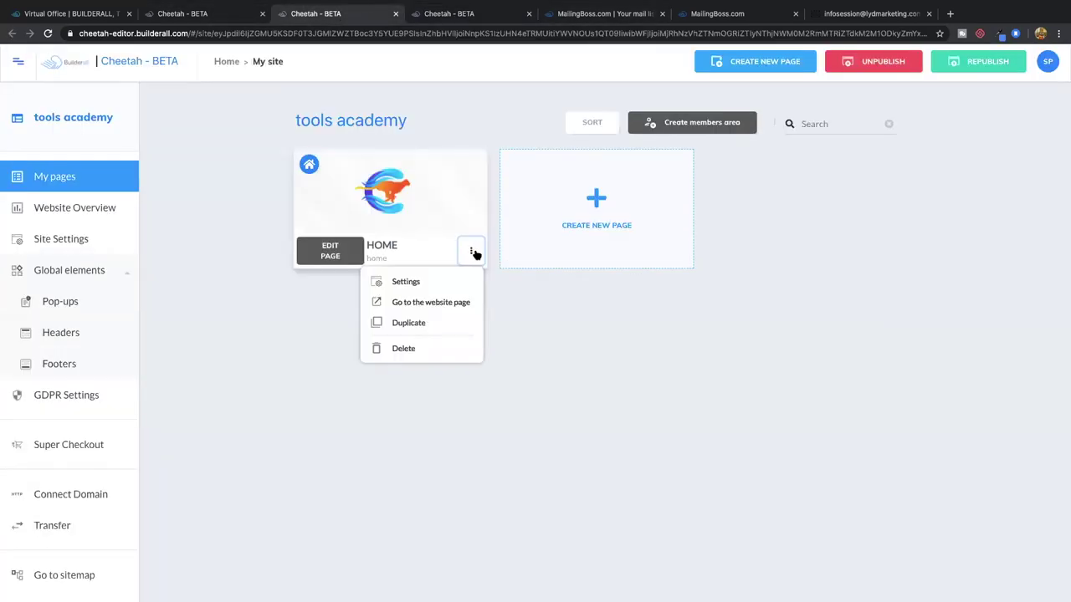
{"action": "left_click", "coordinate": [446, 306]}
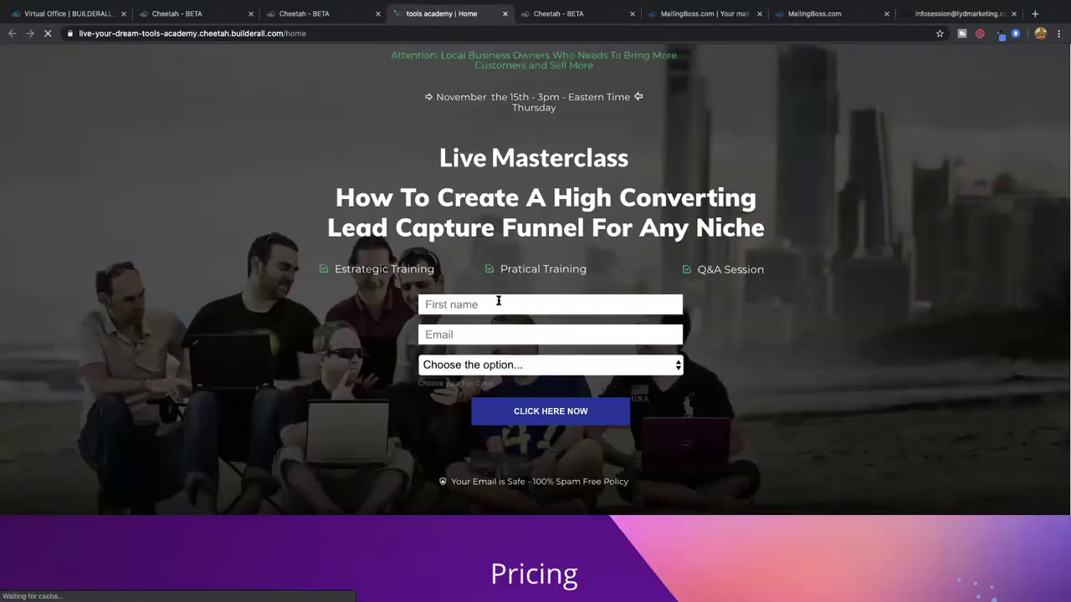
Submit the sign-up form with a first name, the pasted mailbox address and Blue
{"action": "left_click", "coordinate": [485, 305]}
{"action": "type", "text": "chirst"}
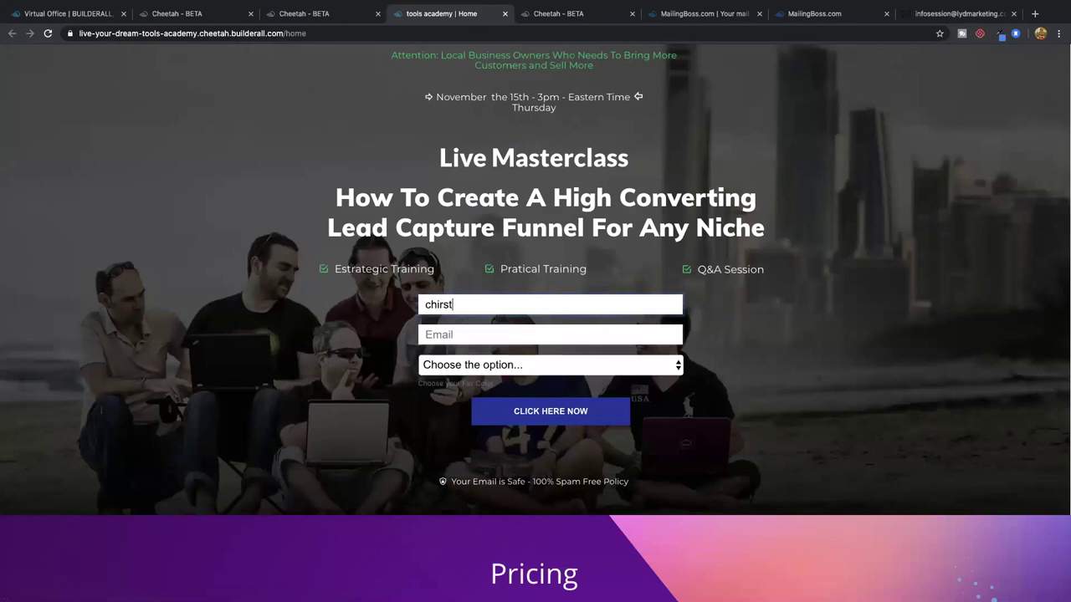
{"action": "left_click", "coordinate": [677, 334]}
{"action": "key", "text": "super+v"}
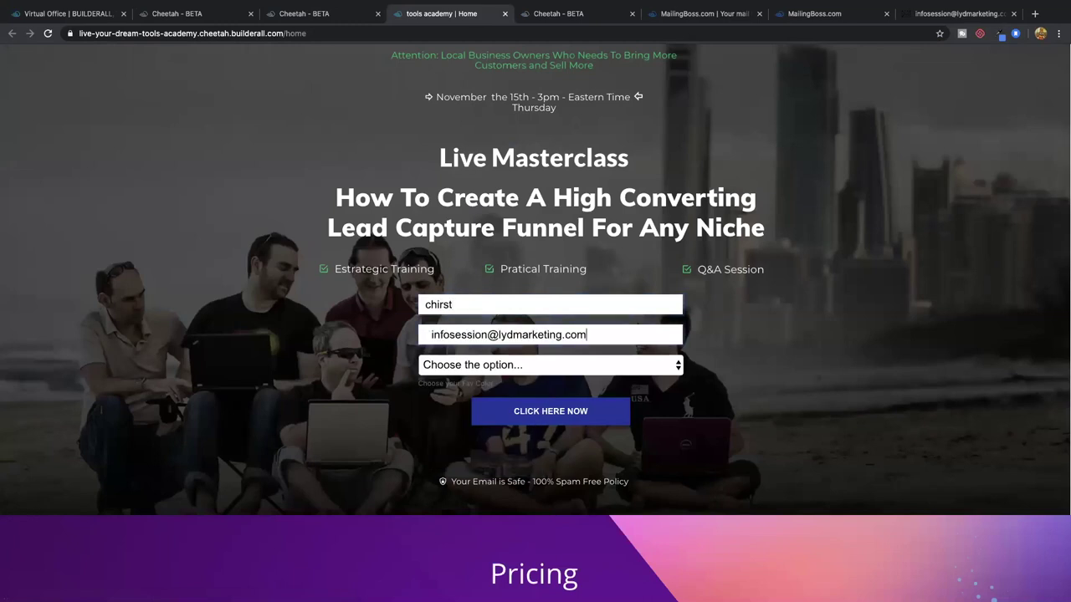
{"action": "left_click", "coordinate": [488, 368]}
{"action": "left_click", "coordinate": [493, 378]}
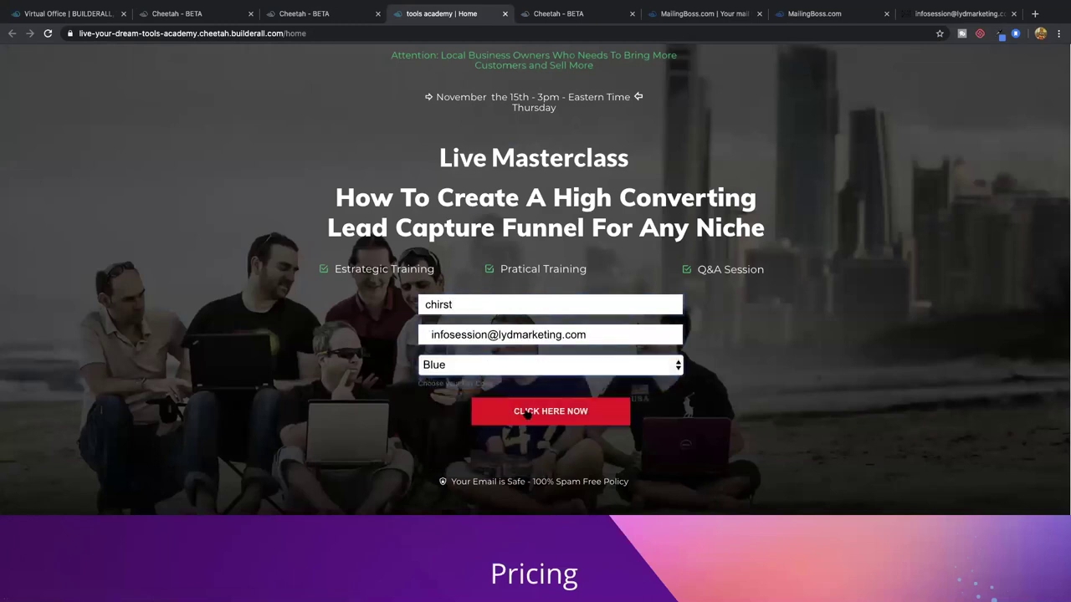
{"action": "left_click", "coordinate": [549, 418]}
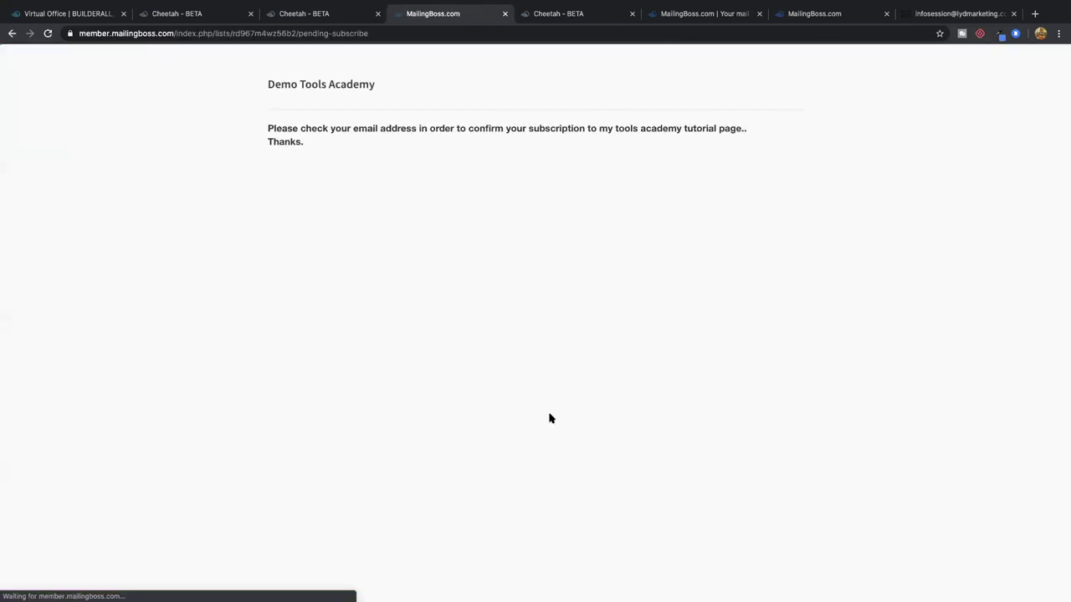
Reload the still-empty webmail inbox twice, closing the leftover subscription-complete tab and checking subscribers
{"action": "left_click", "coordinate": [941, 14]}
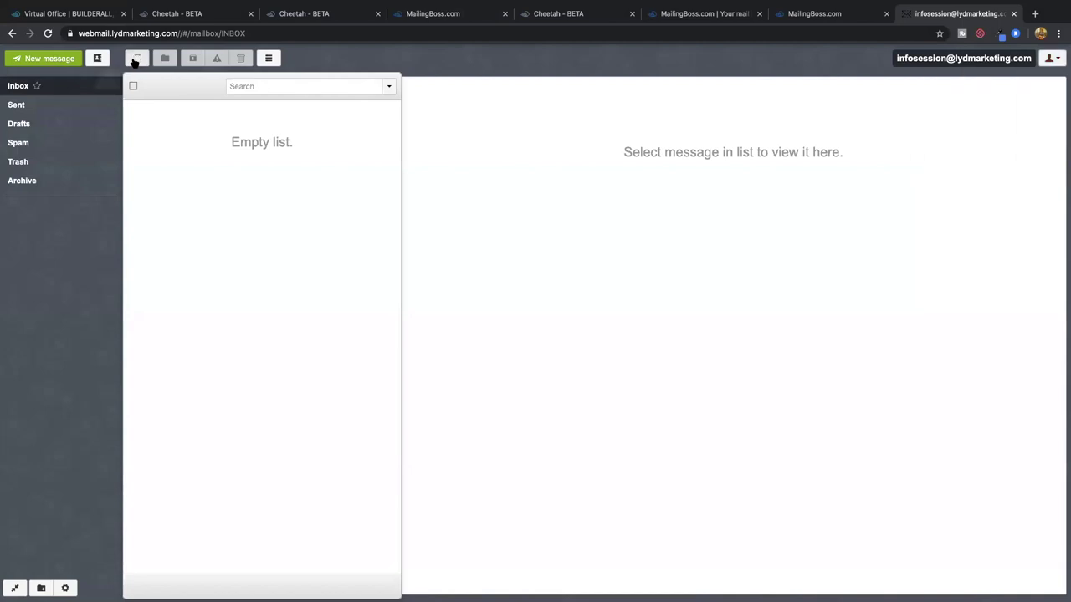
{"action": "left_click", "coordinate": [136, 60]}
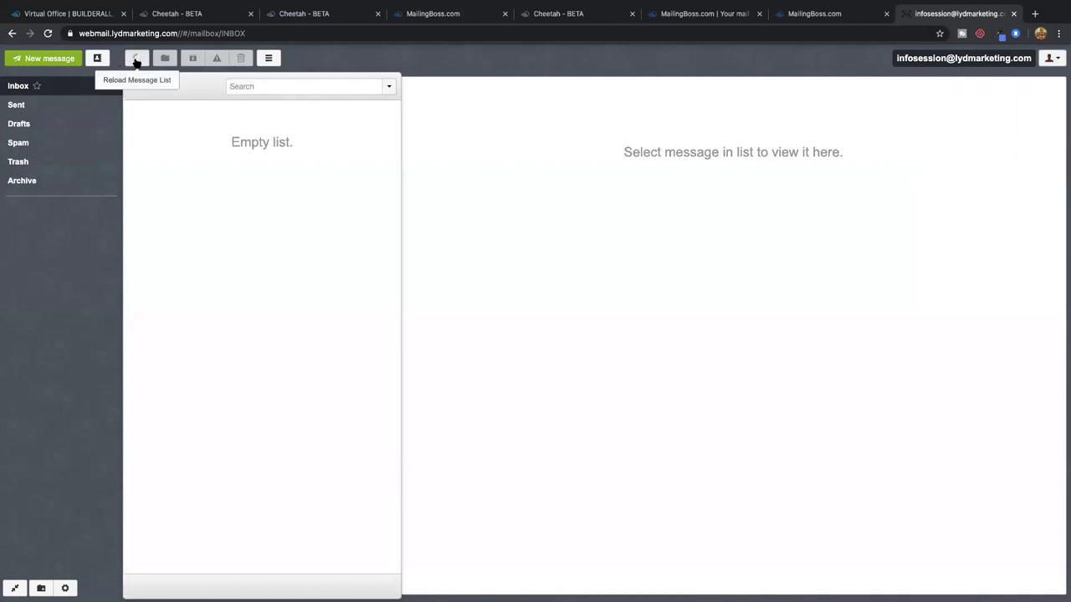
{"action": "left_click", "coordinate": [815, 15]}
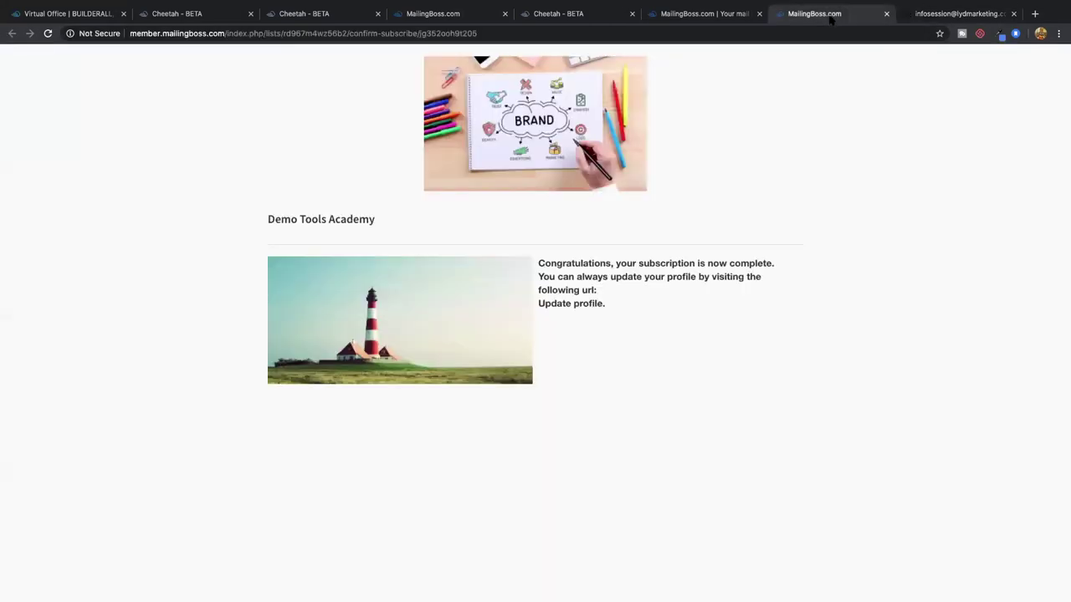
{"action": "left_click", "coordinate": [886, 13]}
{"action": "left_click", "coordinate": [723, 15]}
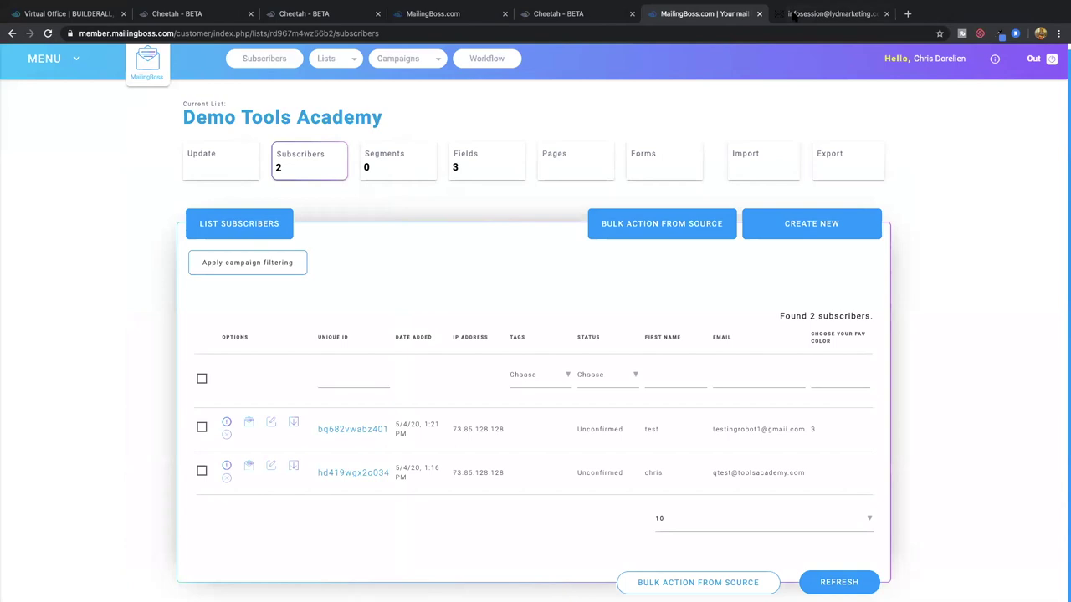
{"action": "left_click", "coordinate": [828, 14]}
{"action": "left_click", "coordinate": [136, 60]}
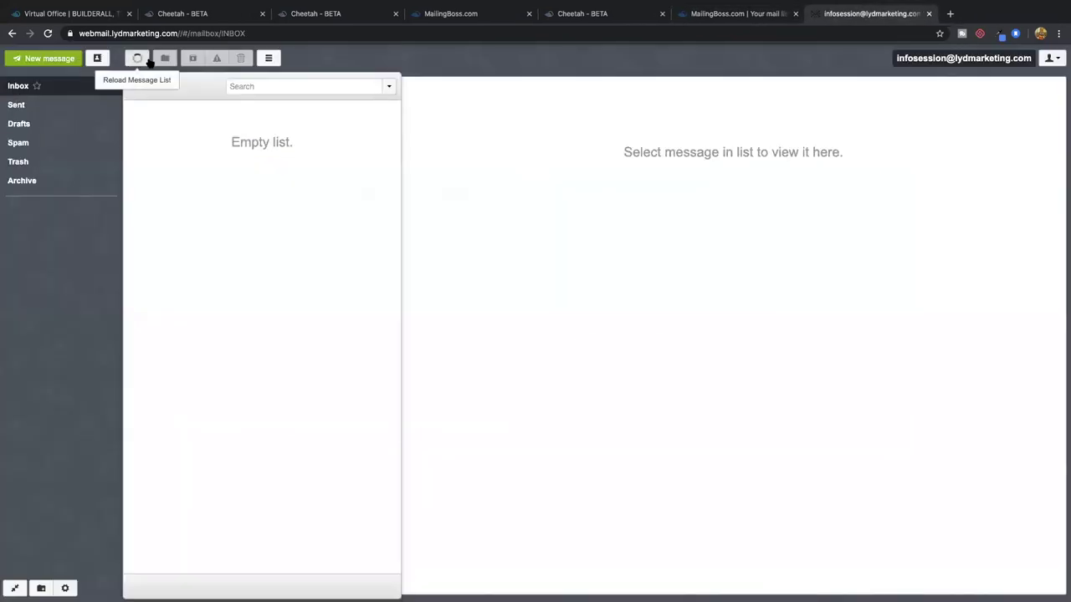
{"action": "left_click", "coordinate": [741, 14]}
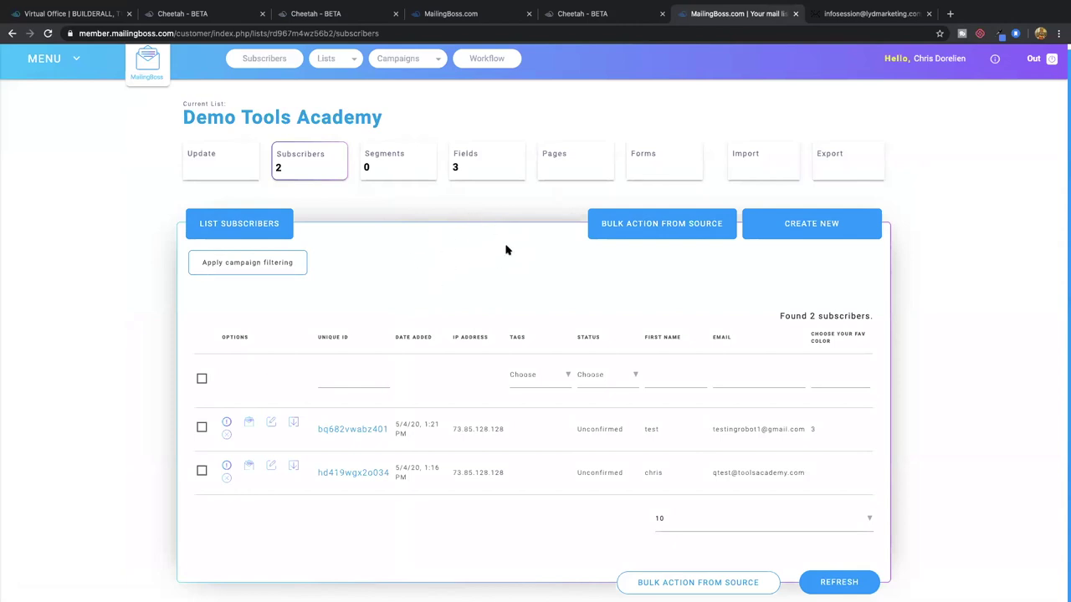
{"action": "left_click", "coordinate": [874, 14]}
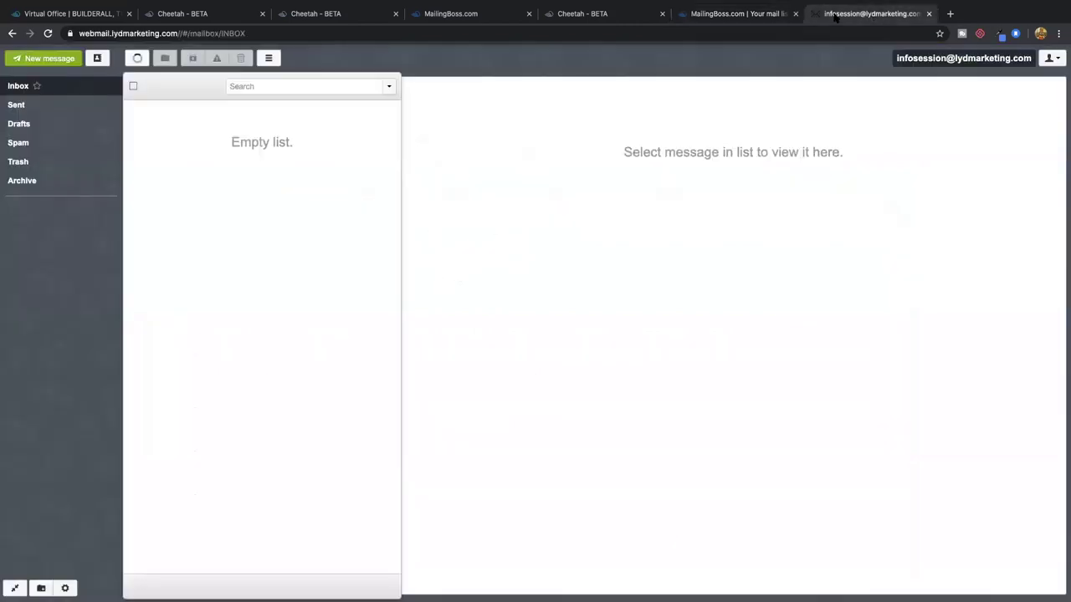
Reload the inbox, open 'Please confirm your subscription', and follow its confirmation link
{"action": "left_click", "coordinate": [139, 59]}
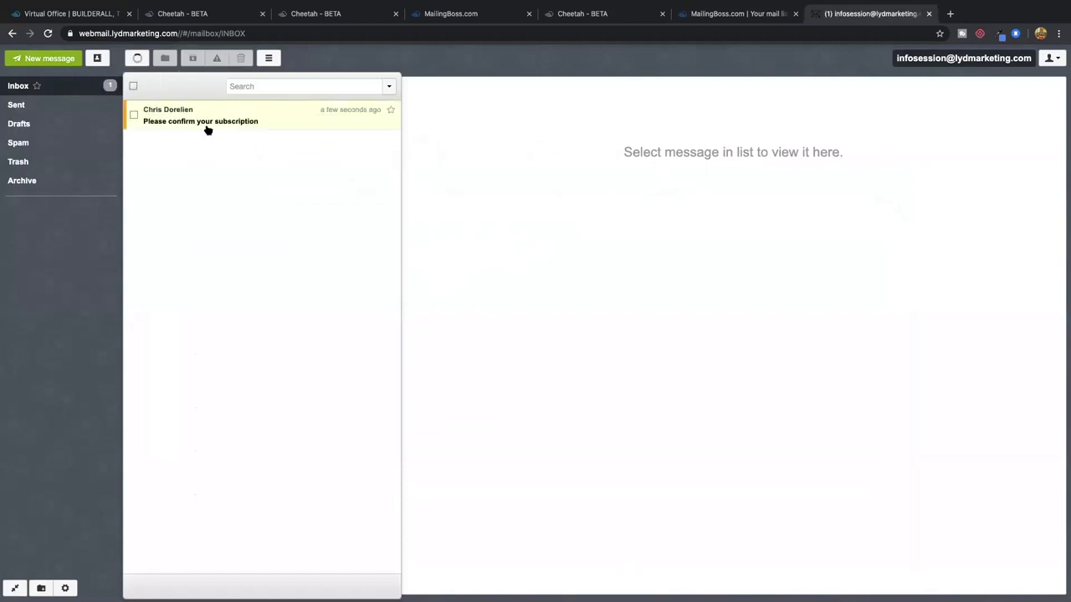
{"action": "left_click", "coordinate": [237, 120]}
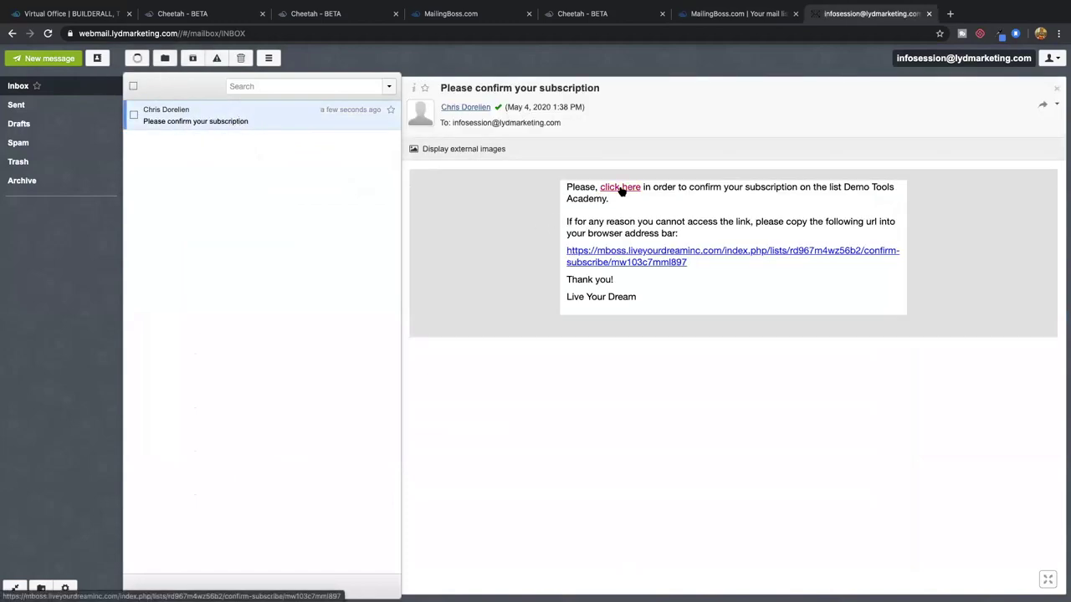
{"action": "left_click", "coordinate": [621, 191]}
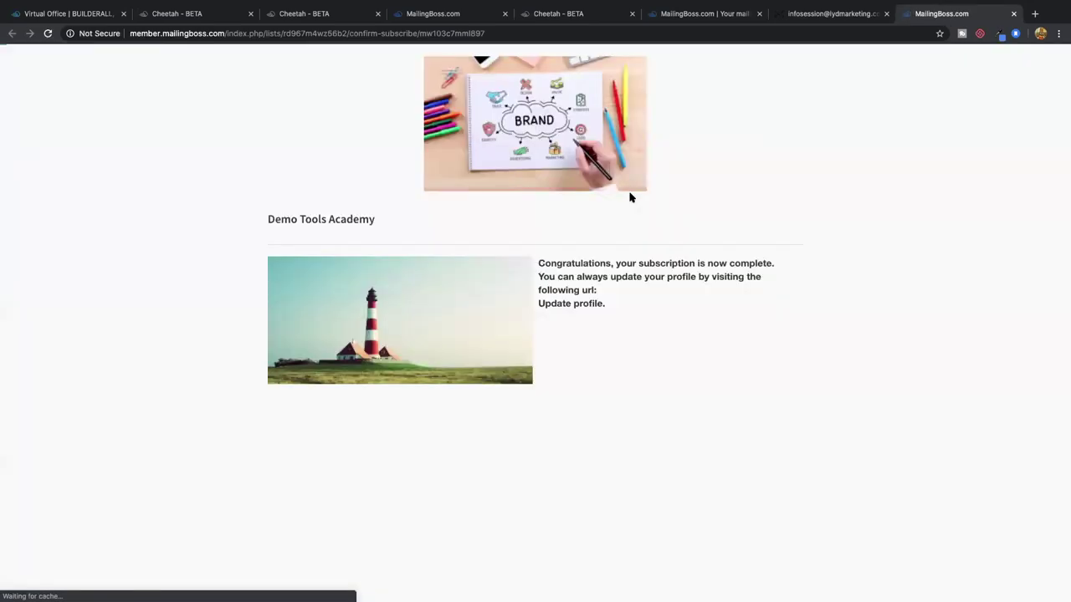